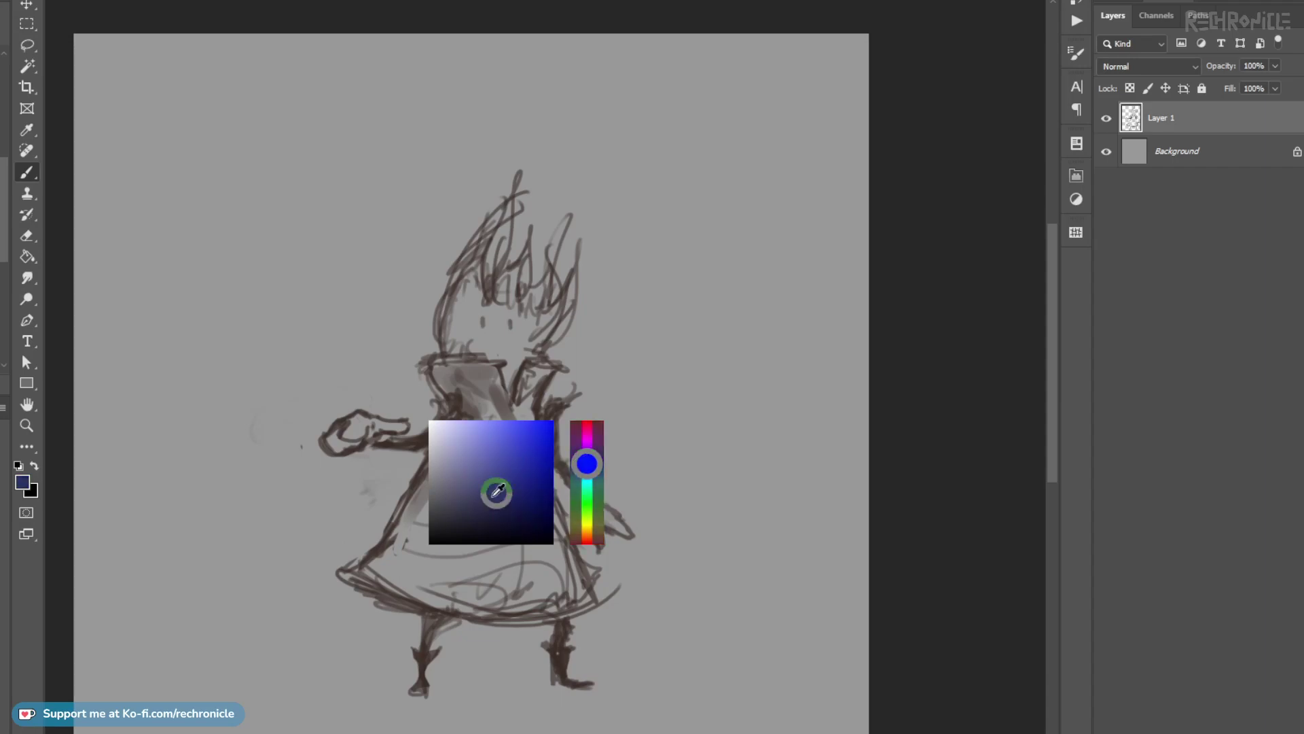
Paint the character's coat and right-hand lapel with translucent dark blue strokes.
mouse_move(501, 547)
left_mouse_down()
mouse_move(545, 580)
mouse_move(512, 518)
mouse_move(534, 411)
mouse_move(519, 409)
left_mouse_up()
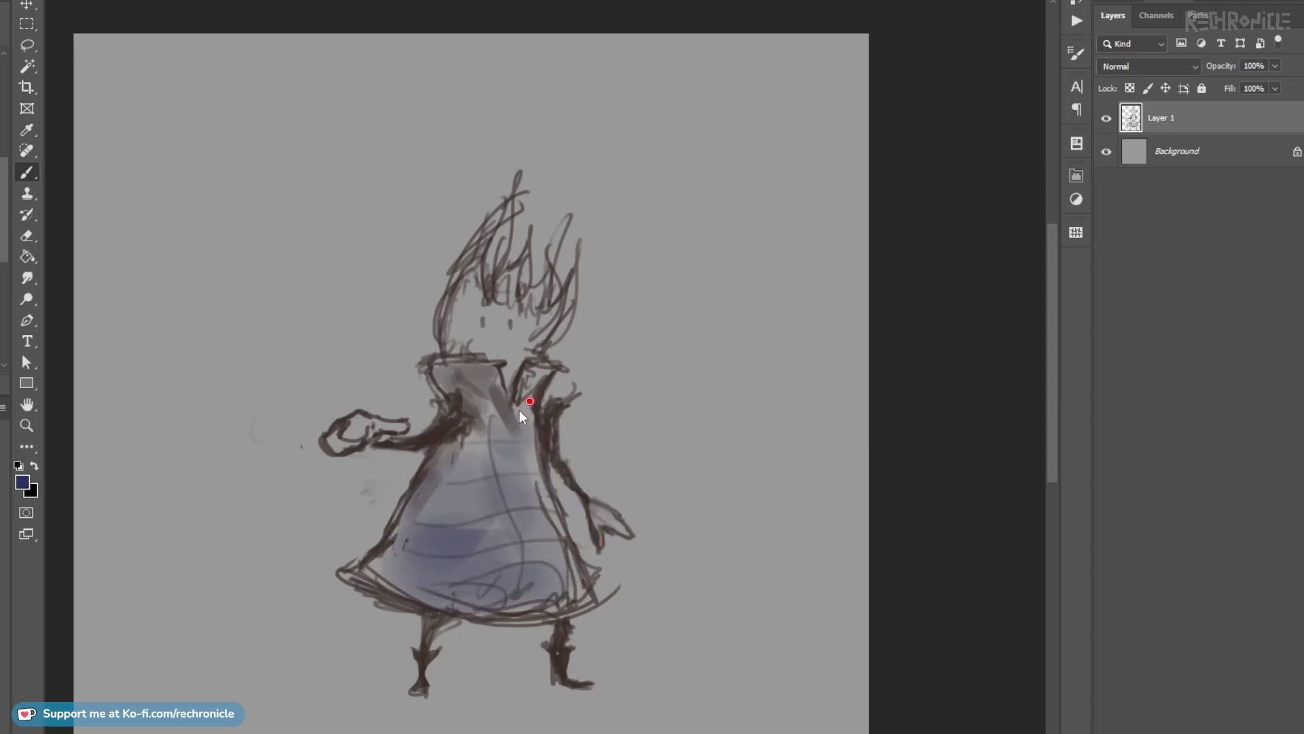
left_click_drag(541, 366, 524, 445)
Paint the face, the lower hair and both hands in a warm tan.
mouse_move(542, 366)
left_mouse_down()
mouse_move(648, 396)
mouse_move(551, 363)
mouse_move(551, 339)
mouse_move(470, 283)
mouse_move(508, 209)
left_mouse_up()
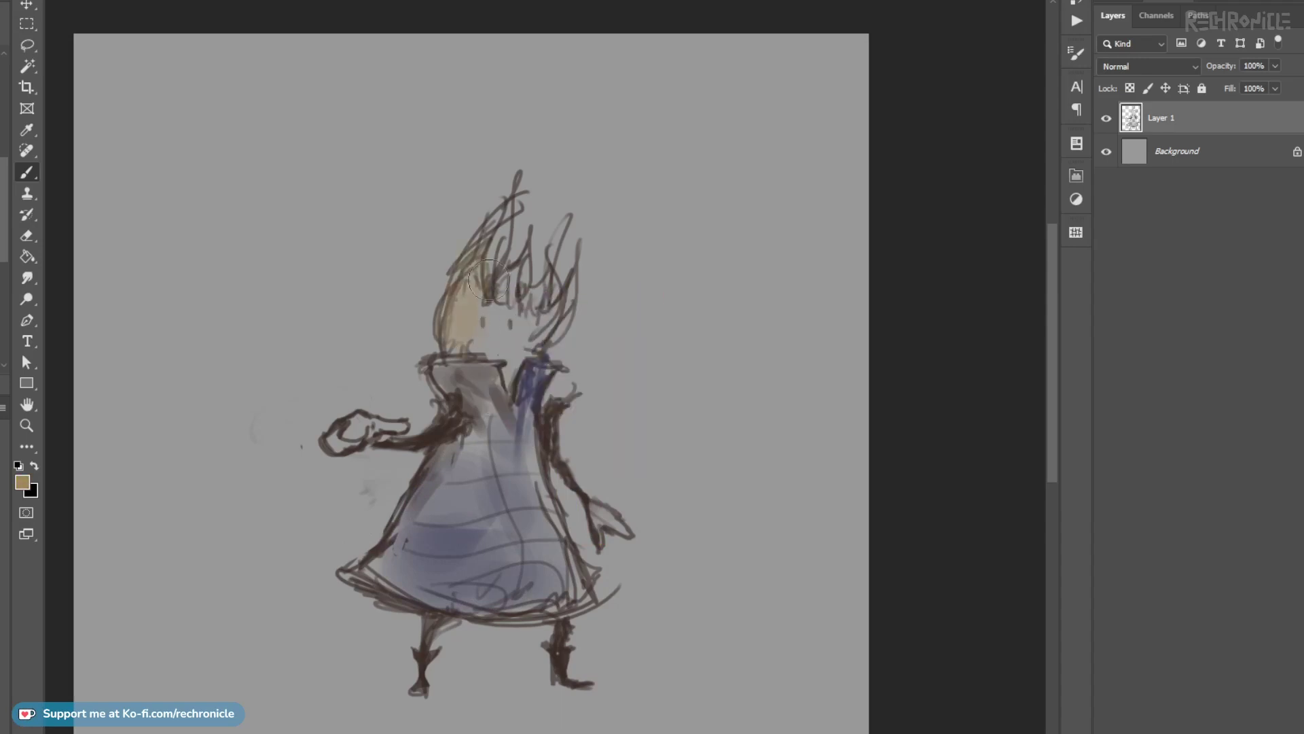
left_click_drag(515, 304, 534, 250)
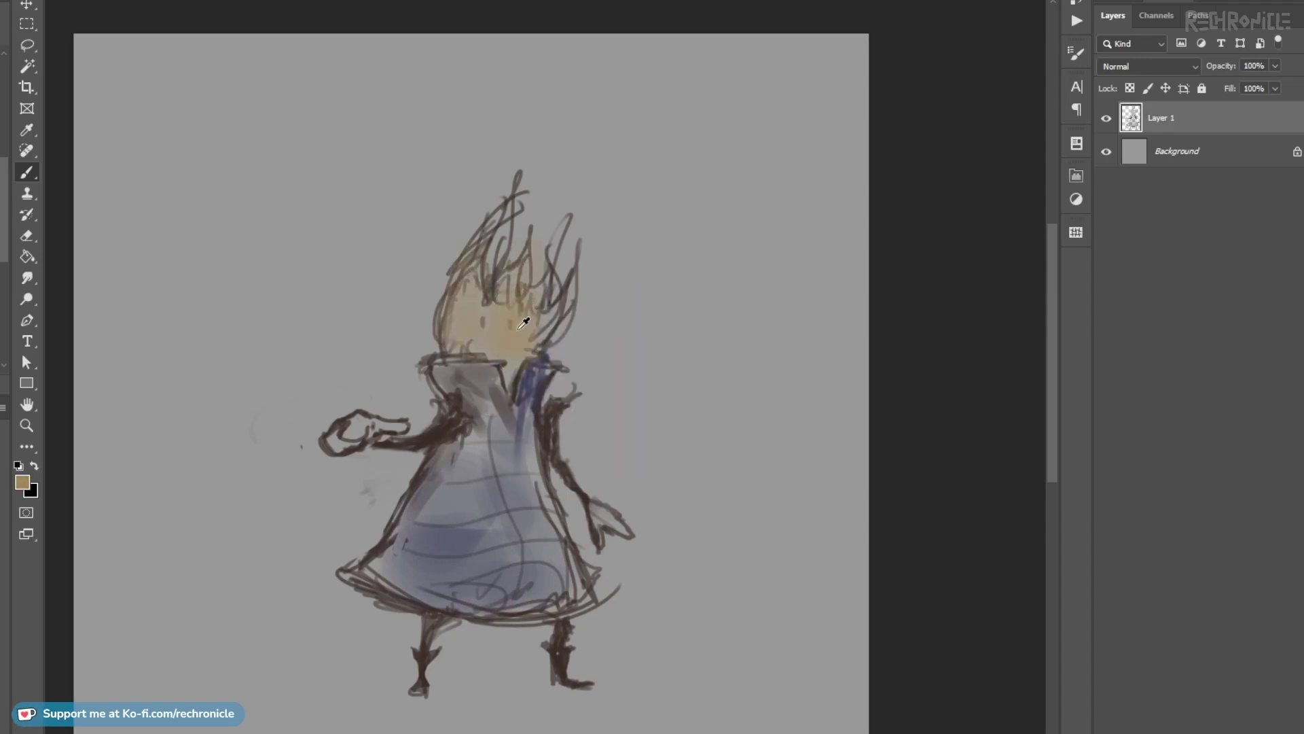
left_click_drag(545, 341, 539, 335)
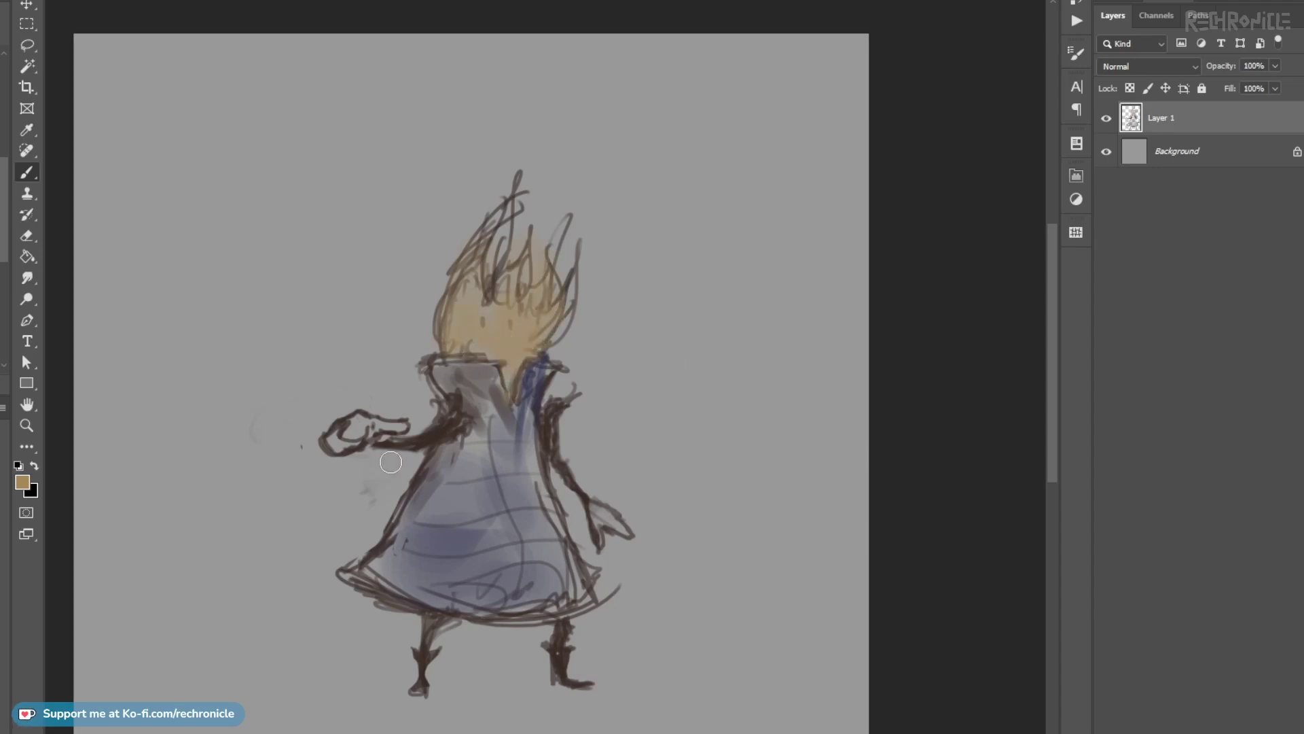
left_click_drag(380, 430, 400, 428)
left_click_drag(385, 442, 428, 441)
key("ctrl+z")
left_click_drag(607, 513, 610, 521)
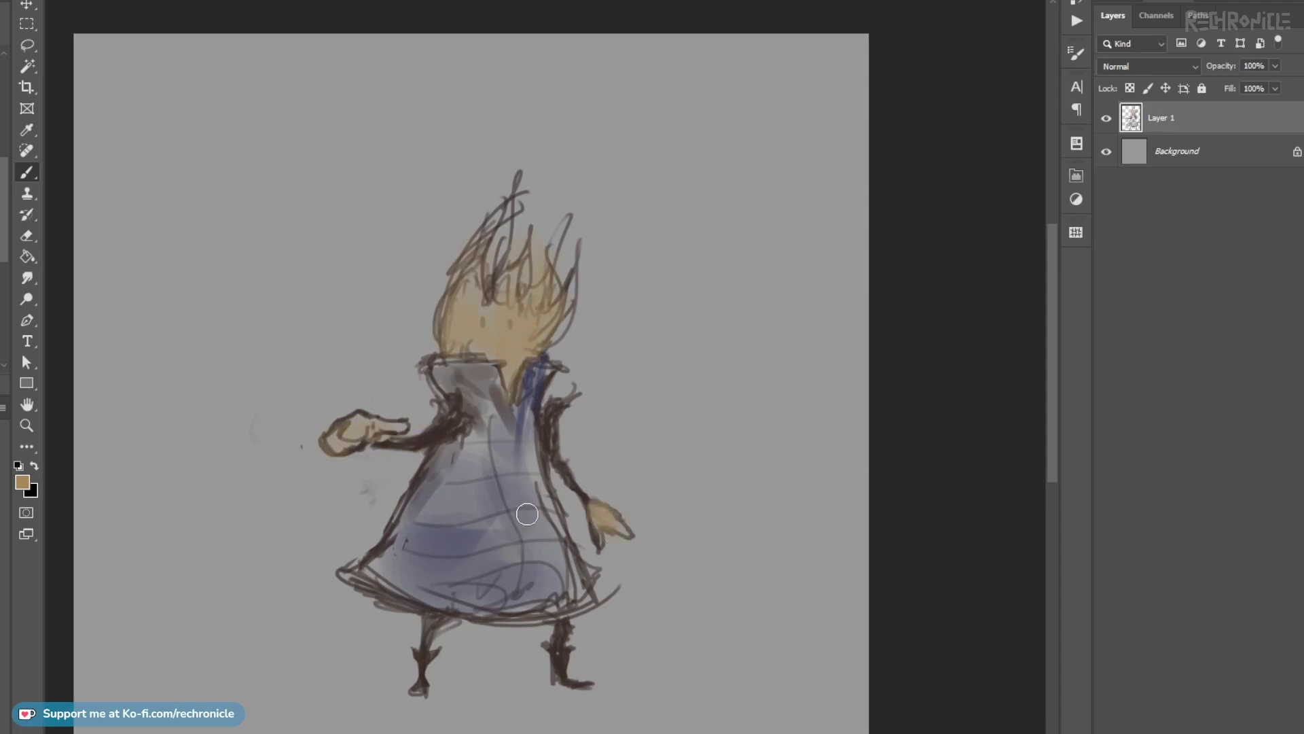
Sample the muted blue from the lapel and fill in the coat body, hem and left side of the collar.
left_click(537, 394, "alt")
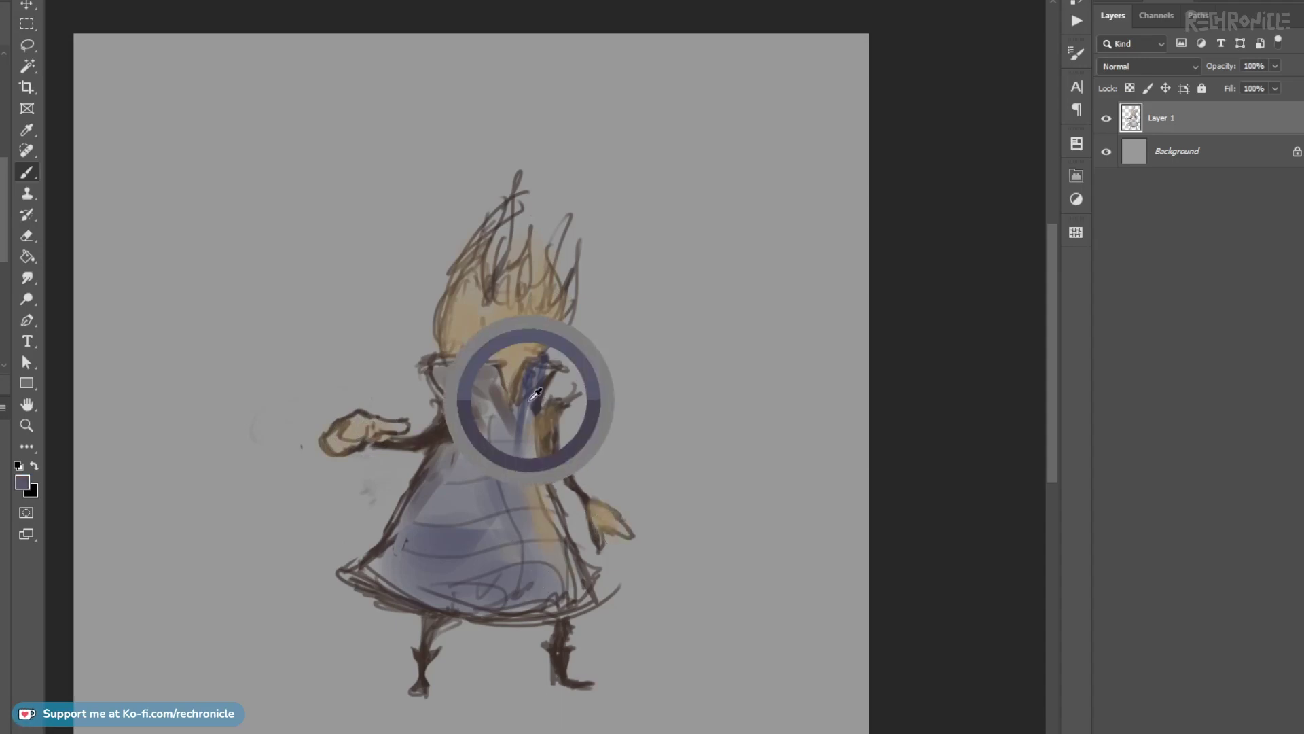
mouse_move(519, 405)
left_mouse_down()
mouse_move(531, 420)
mouse_move(523, 466)
left_mouse_up()
mouse_move(451, 389)
left_mouse_down()
mouse_move(448, 371)
mouse_move(466, 383)
left_mouse_up()
mouse_move(482, 434)
left_mouse_down()
mouse_move(441, 458)
mouse_move(453, 472)
mouse_move(431, 483)
mouse_move(412, 530)
mouse_move(365, 563)
mouse_move(459, 451)
mouse_move(428, 539)
mouse_move(445, 574)
mouse_move(478, 538)
mouse_move(581, 596)
left_mouse_up()
mouse_move(428, 589)
left_mouse_down()
mouse_move(420, 605)
mouse_move(469, 626)
mouse_move(549, 535)
left_mouse_up()
Paint a thin horizontal blue ground line under both feet and trim its upper edge with the Eraser.
key("space")
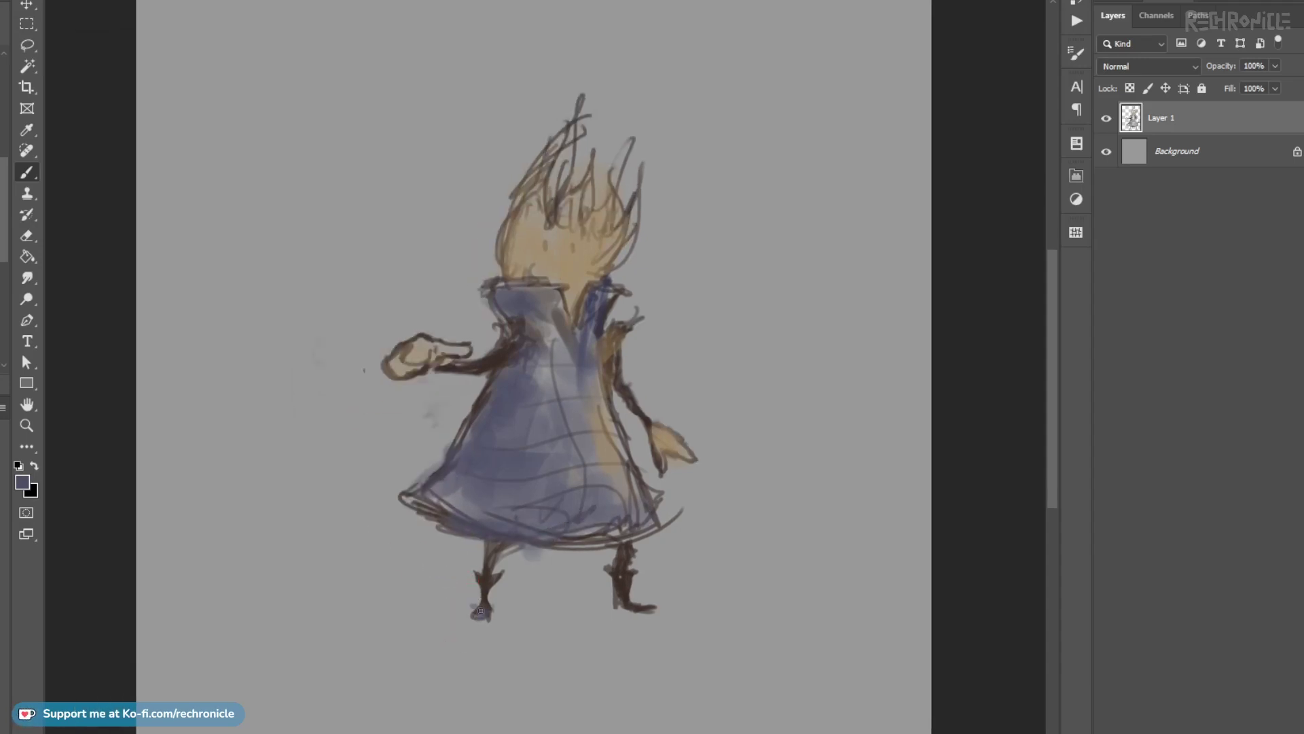
left_click_drag(469, 610, 334, 611)
mouse_move(526, 612)
left_mouse_down()
mouse_move(661, 616)
mouse_move(375, 612)
mouse_move(549, 604)
left_mouse_up()
left_click_drag(307, 610, 590, 610)
key("e")
left_click_drag(306, 593, 428, 590)
left_click_drag(298, 601, 409, 592)
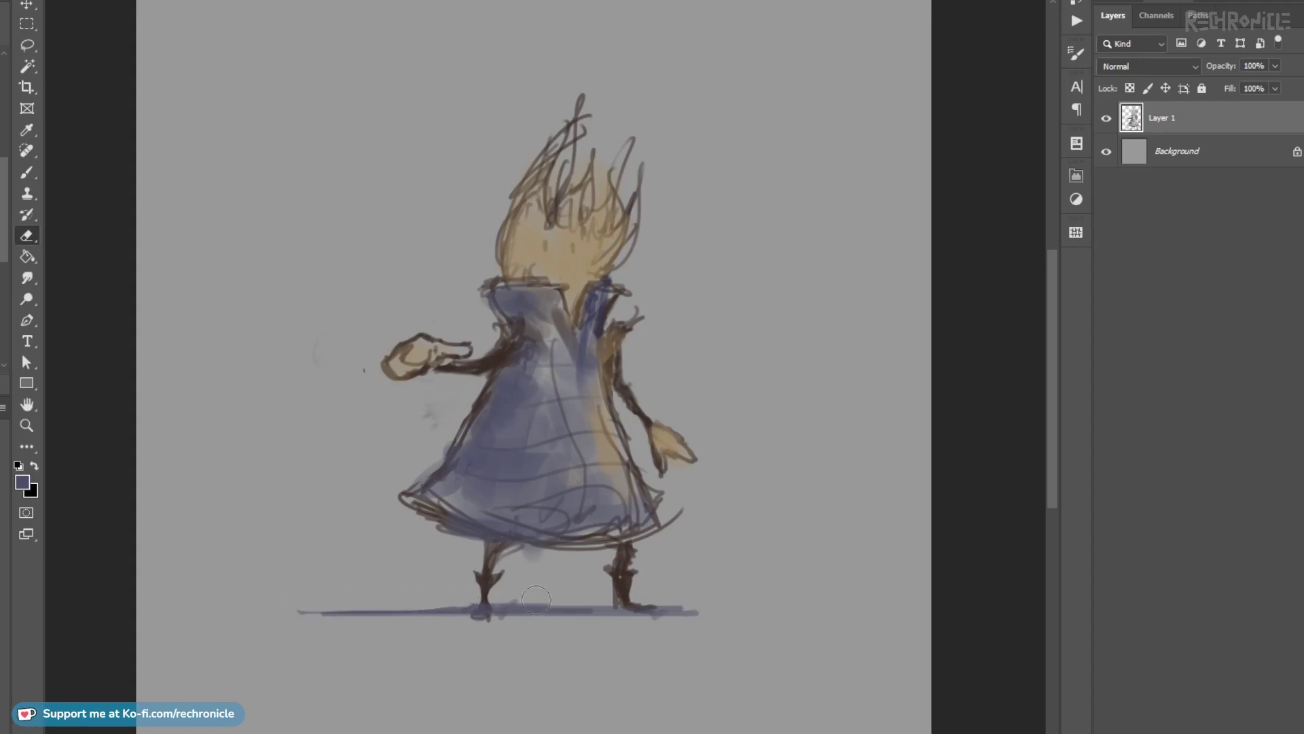
Thicken the blue ground shadow beneath the feet and extend it to a taper past the right foot.
key("b")
left_click_drag(325, 617, 474, 620)
left_click_drag(359, 616, 485, 623)
left_click_drag(354, 616, 610, 616)
mouse_move(476, 623)
left_mouse_down()
mouse_move(686, 624)
mouse_move(674, 622)
left_mouse_up()
key("ctrl+z")
key("ctrl+z")
left_click_drag(504, 620, 690, 617)
left_click_drag(542, 617, 717, 621)
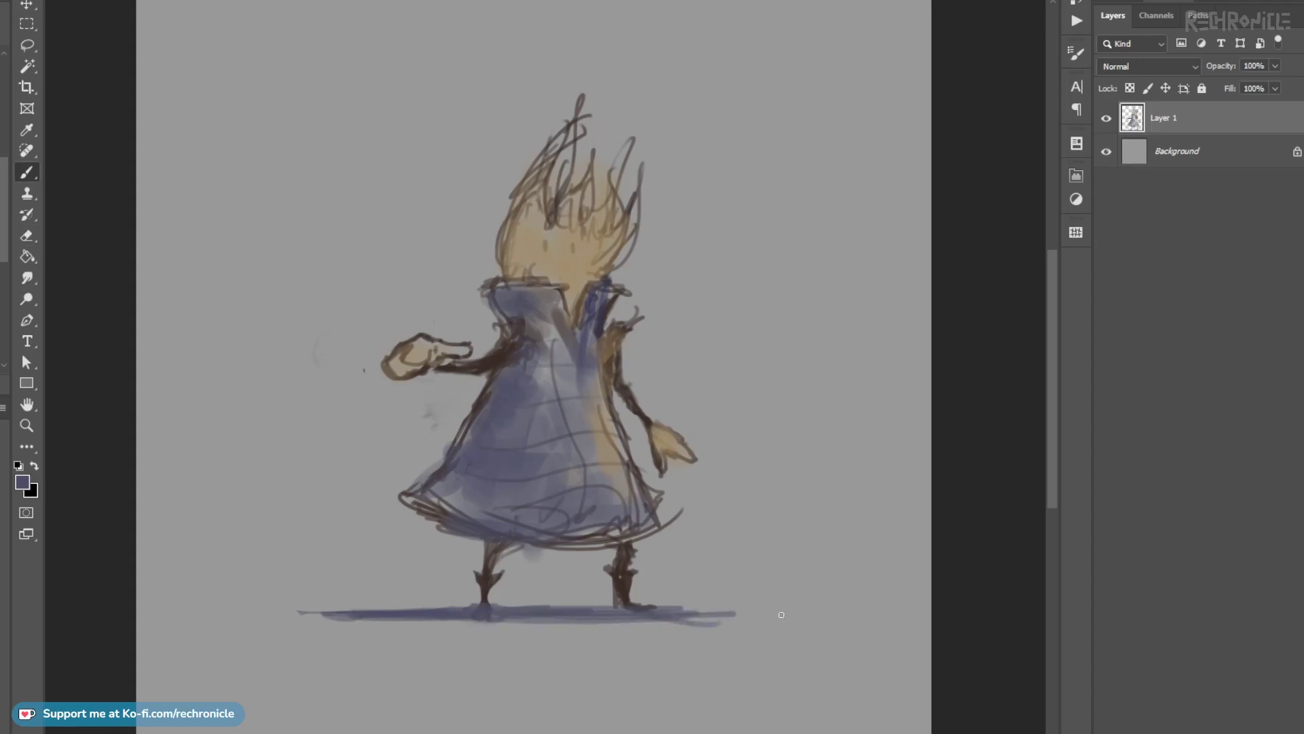
key("ctrl+z")
left_click_drag(542, 612, 818, 615)
Erase stray paint around the edges of the ground shadow.
key("e")
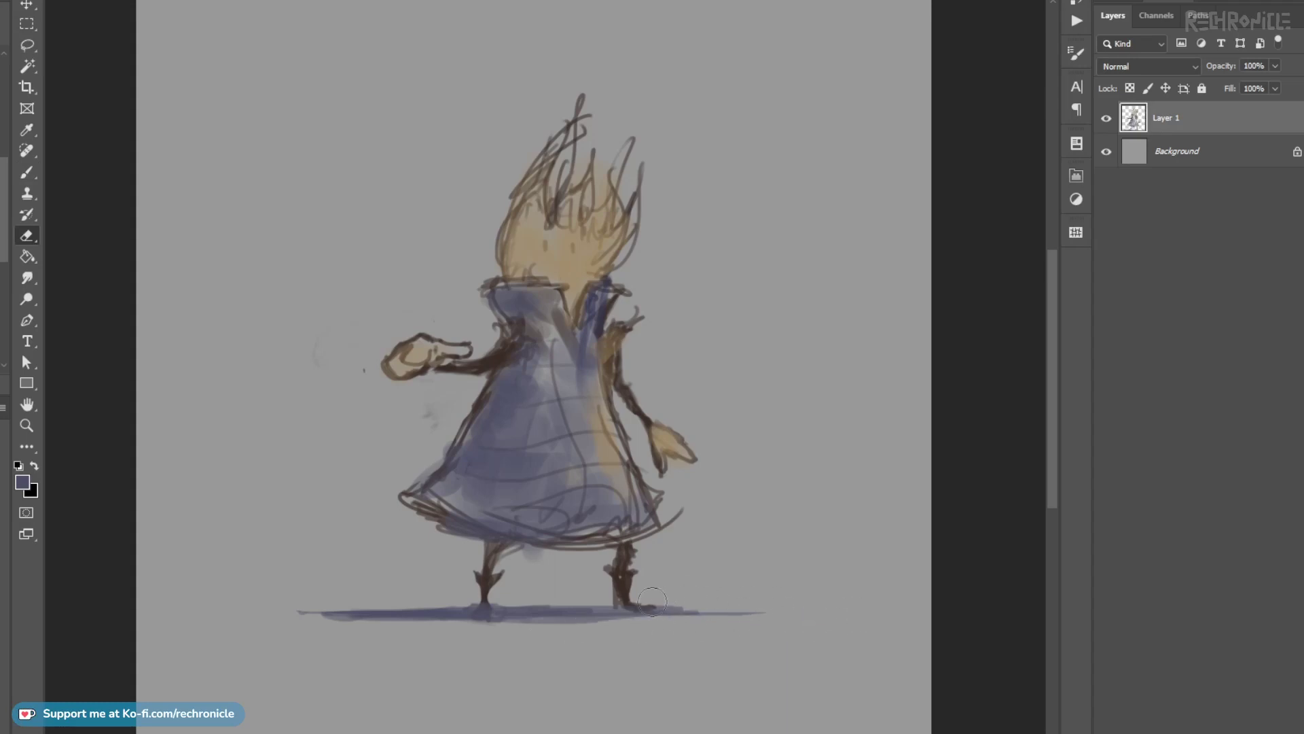
key("ctrl+z")
left_click_drag(719, 581, 708, 588)
left_click_drag(437, 636, 503, 628)
Sample the dark brown of the left boot and paint a solid left foot over the ground shadow.
key("b")
left_click(505, 513, "alt")
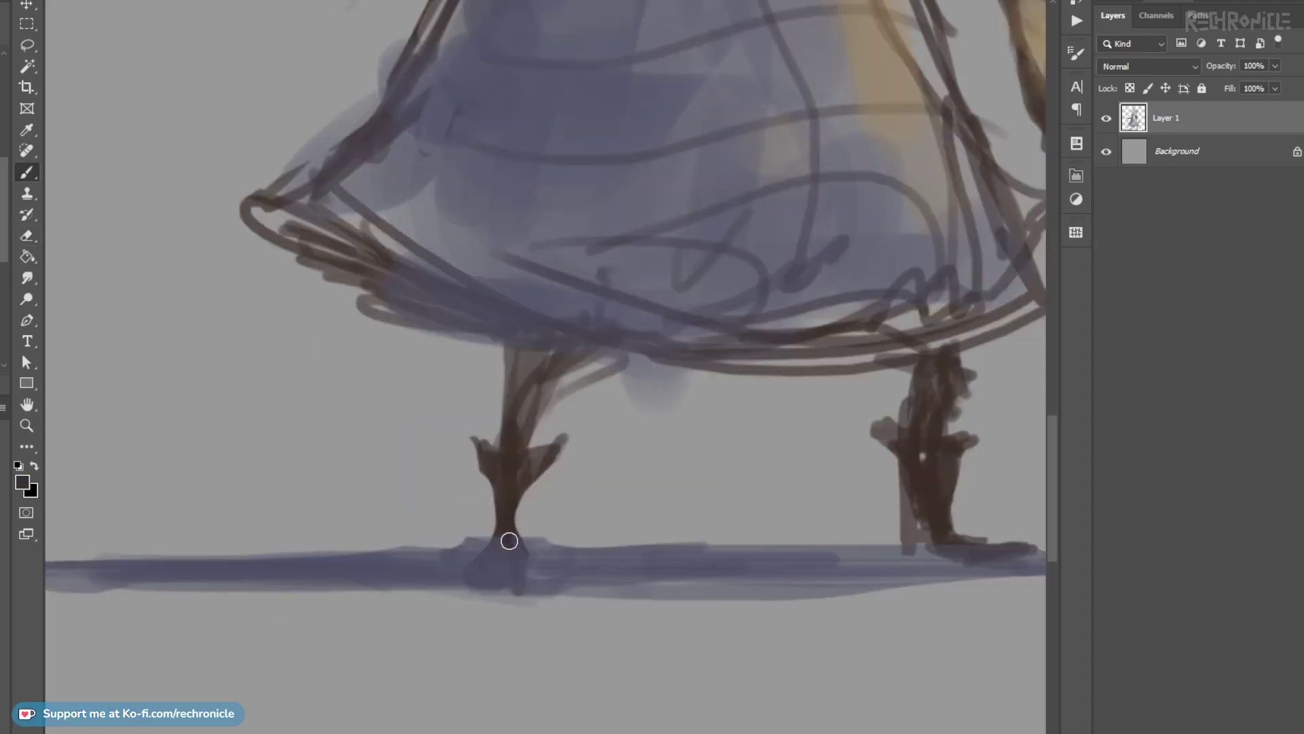
mouse_move(507, 541)
left_mouse_down()
mouse_move(485, 570)
mouse_move(485, 551)
mouse_move(503, 574)
mouse_move(477, 576)
mouse_move(512, 573)
left_mouse_up()
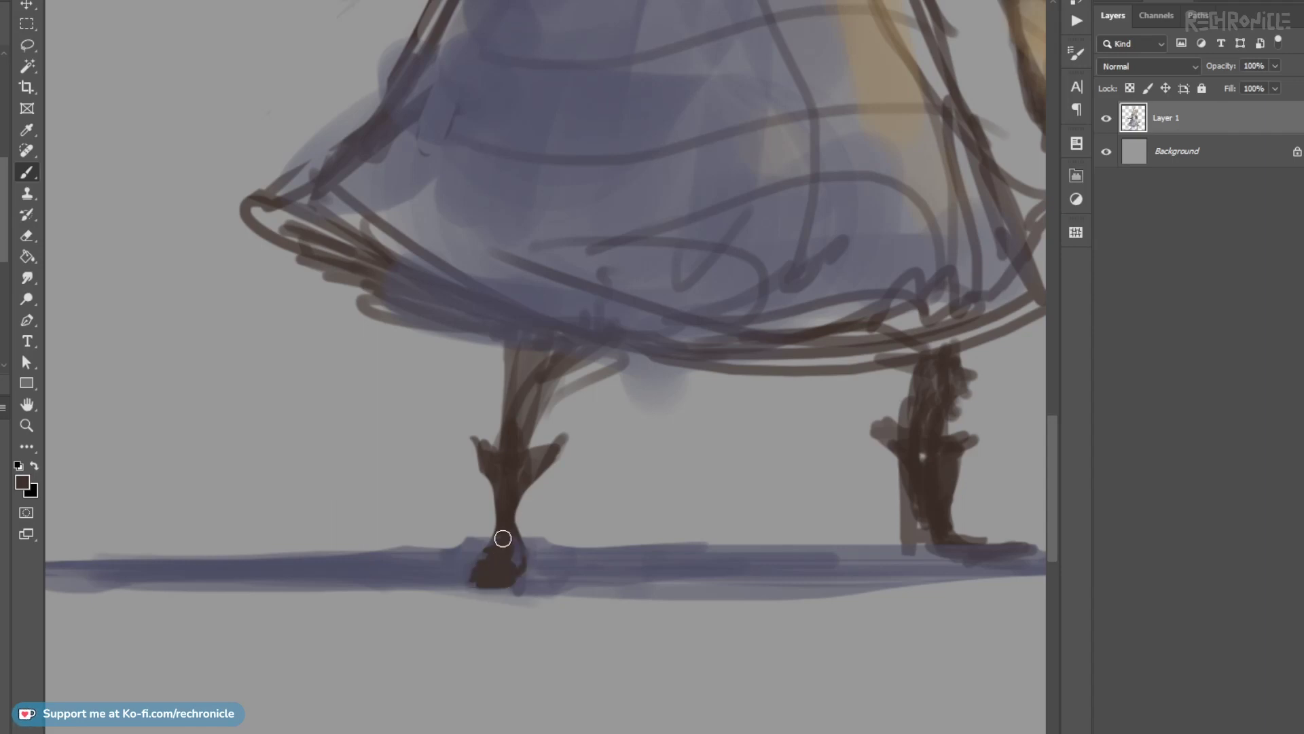
Paint the right boot's foot in dark brown with a heel and a rounded toe.
left_click_drag(673, 546, 393, 513)
left_click_drag(633, 490, 664, 519)
mouse_move(648, 512)
left_mouse_down()
mouse_move(535, 512)
mouse_move(620, 521)
mouse_move(607, 493)
mouse_move(580, 515)
mouse_move(597, 503)
mouse_move(610, 522)
left_mouse_up()
key("ctrl+z")
left_click(577, 505, "alt")
left_click(570, 506, "alt")
left_click(563, 504, "alt")
left_click(548, 491, "alt")
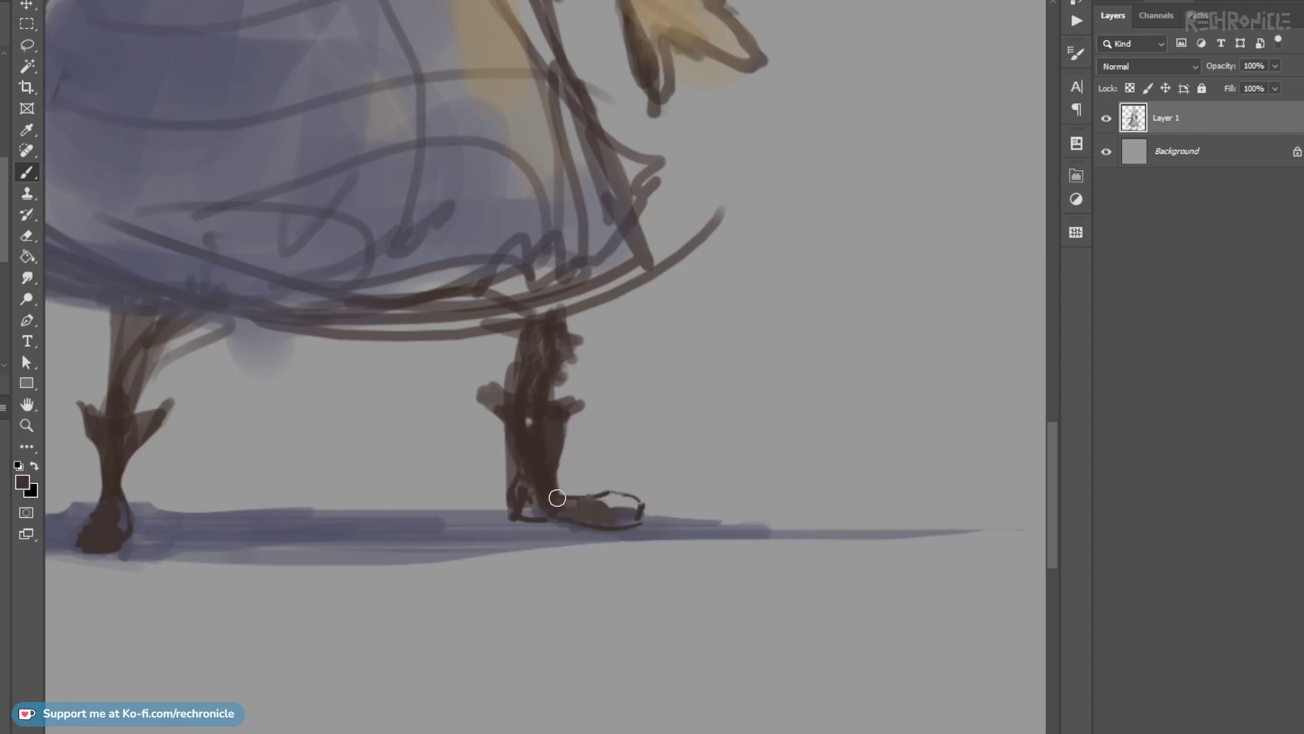
mouse_move(609, 501)
left_mouse_down()
mouse_move(640, 520)
mouse_move(587, 519)
left_mouse_up()
Erase the rough sketch edges around the legs and boots to slim their silhouettes.
key("z")
mouse_move(604, 461)
left_mouse_down()
mouse_move(553, 451)
mouse_move(646, 441)
left_mouse_up()
key("e")
key("[")
mouse_move(509, 409)
left_mouse_down()
mouse_move(510, 358)
mouse_move(583, 380)
left_mouse_up()
left_click_drag(539, 452, 757, 513)
left_click_drag(374, 428, 514, 490)
Redraw the left leg in dark brown with short cross strokes below the coat hem.
key("b")
mouse_move(483, 549)
left_mouse_down()
mouse_move(487, 439)
mouse_move(578, 463)
mouse_move(535, 451)
mouse_move(559, 459)
mouse_move(528, 475)
mouse_move(492, 584)
left_mouse_up()
left_click_drag(504, 459, 506, 509)
left_click_drag(497, 442, 521, 446)
left_click_drag(491, 471, 521, 477)
Redraw the right leg in dark brown, sharpening the boot cuff and the upper leg beneath the hem.
mouse_move(891, 456)
left_mouse_down()
mouse_move(707, 454)
mouse_move(700, 478)
left_mouse_up()
left_click_drag(715, 473, 630, 477)
left_click_drag(671, 471, 655, 513)
mouse_move(684, 434)
left_mouse_down()
mouse_move(662, 485)
mouse_move(669, 434)
left_mouse_up()
key("ctrl+z")
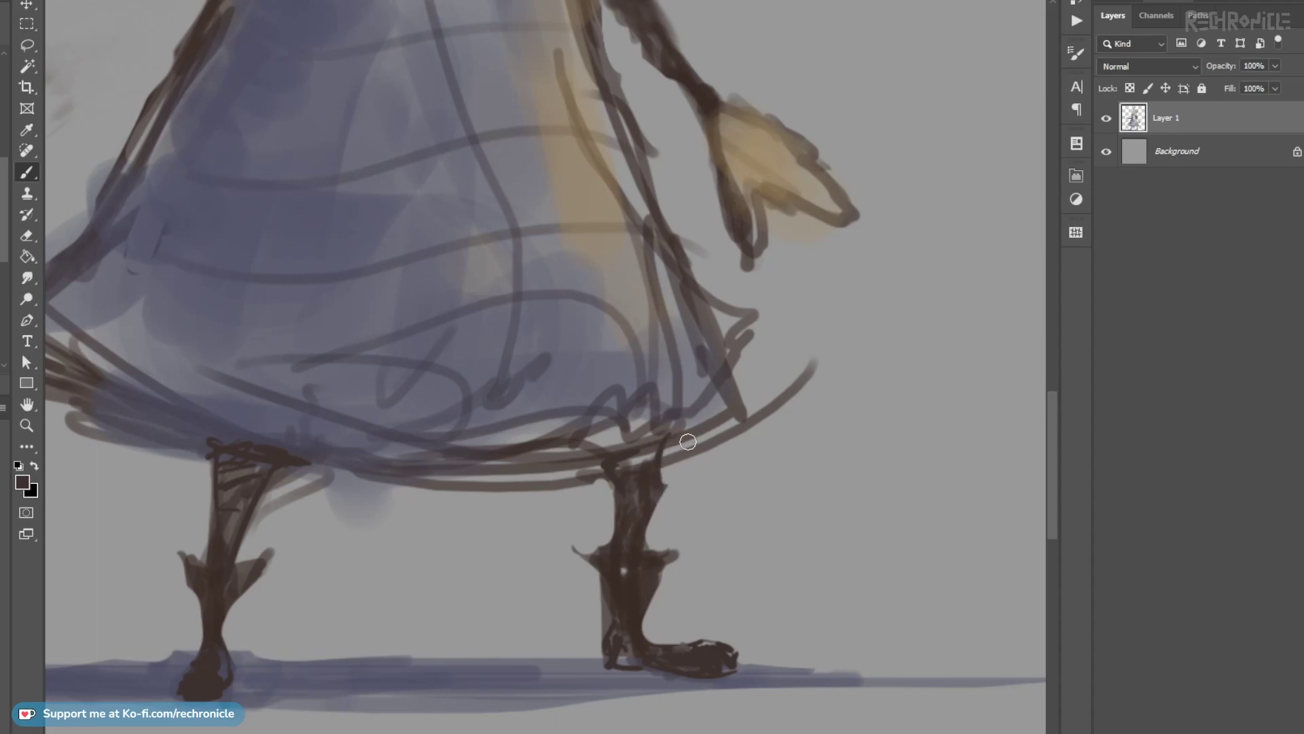
mouse_move(607, 469)
left_mouse_down()
mouse_move(658, 448)
mouse_move(620, 509)
mouse_move(569, 544)
mouse_move(513, 504)
left_mouse_up()
key("z")
key("b")
mouse_move(310, 481)
left_mouse_down()
mouse_move(564, 562)
mouse_move(633, 542)
left_mouse_up()
key("ctrl+z")
Add a new layer above the sketch for refining the head and collar.
left_click_drag(782, 207, 708, 504)
left_click_drag(632, 364, 617, 436)
key("ctrl+alt+shift+n")
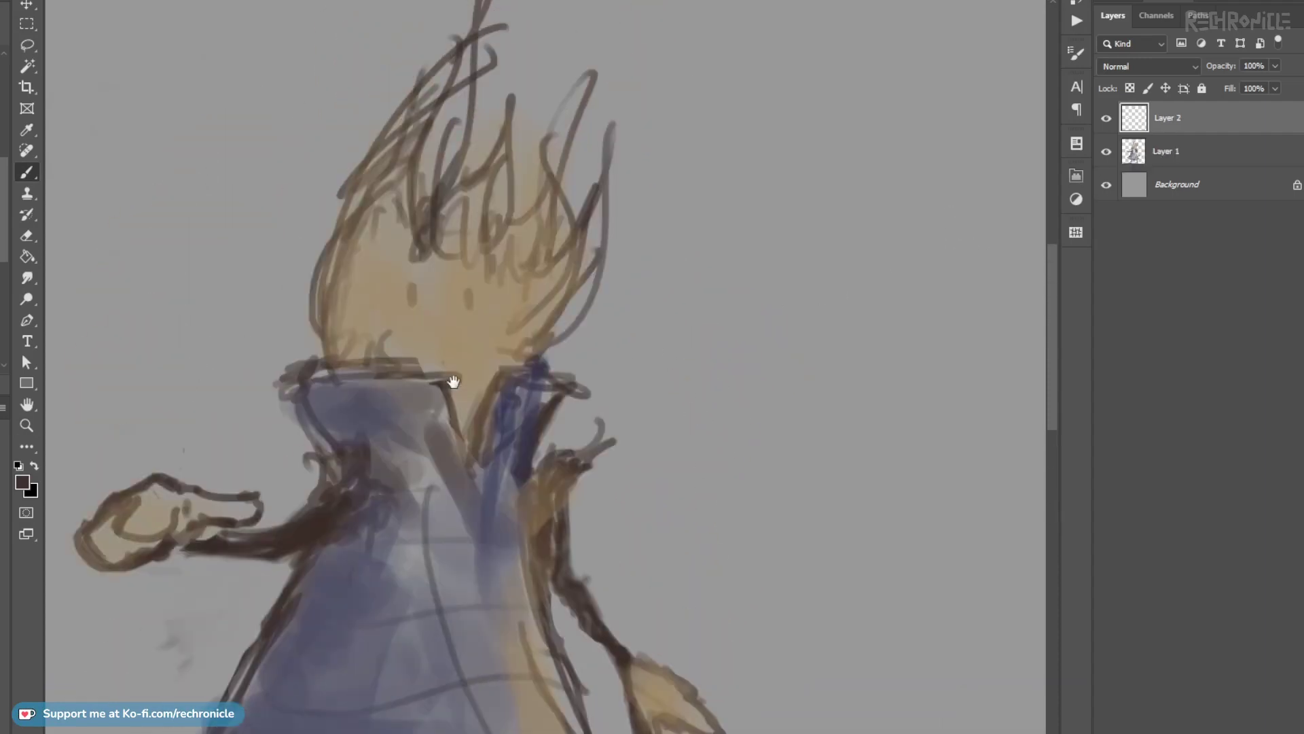
left_click_drag(453, 381, 492, 412)
mouse_move(339, 410)
left_mouse_down()
mouse_move(456, 412)
mouse_move(488, 436)
left_mouse_up()
key("ctrl+z")
key("ctrl+z")
mouse_move(341, 422)
left_mouse_down()
mouse_move(459, 416)
mouse_move(359, 403)
mouse_move(502, 420)
mouse_move(492, 416)
left_mouse_up()
key("ctrl+z")
key("ctrl+z")
key("ctrl+z")
key("ctrl+z")
key("ctrl+z")
key("ctrl+z")
key("ctrl+z")
Draw clean dark brown lines along the top edges of the left and right collar flaps.
mouse_move(336, 411)
left_mouse_down()
mouse_move(509, 411)
mouse_move(486, 406)
left_mouse_up()
key("ctrl+z")
left_click_drag(615, 413, 621, 412)
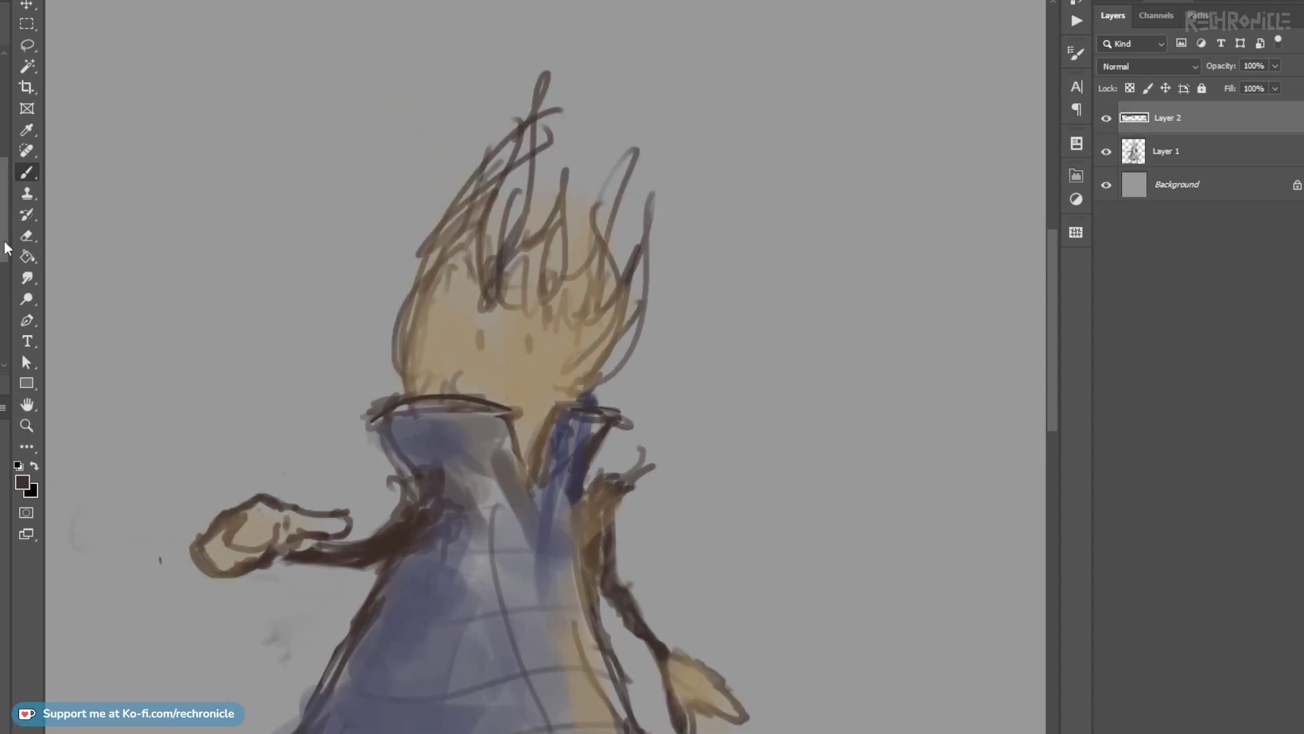
left_click_drag(510, 310, 519, 481)
key("ctrl+z")
Darken the left jaw corner and cover the sketch lines above the collar with sampled skin tan.
left_click(505, 340)
left_click_drag(422, 380, 414, 404)
mouse_move(449, 341)
left_mouse_down()
mouse_move(487, 471)
mouse_move(427, 544)
mouse_move(402, 542)
left_mouse_up()
left_click(419, 507, "alt")
left_click(421, 505, "alt")
mouse_move(415, 478)
left_mouse_down()
mouse_move(426, 534)
mouse_move(446, 519)
mouse_move(497, 533)
mouse_move(426, 525)
mouse_move(481, 524)
left_mouse_up()
left_click(465, 535, "alt")
left_click(506, 512, "alt")
left_click(614, 511, "alt")
left_click_drag(636, 522, 696, 435)
Lasso the upper face and spiky hair shape, fill it with flat tan, deselect, and smooth over remaining sketch lines.
key("l")
mouse_move(414, 510)
left_mouse_down()
mouse_move(520, 266)
mouse_move(510, 401)
mouse_move(584, 330)
mouse_move(627, 386)
mouse_move(697, 375)
left_mouse_up()
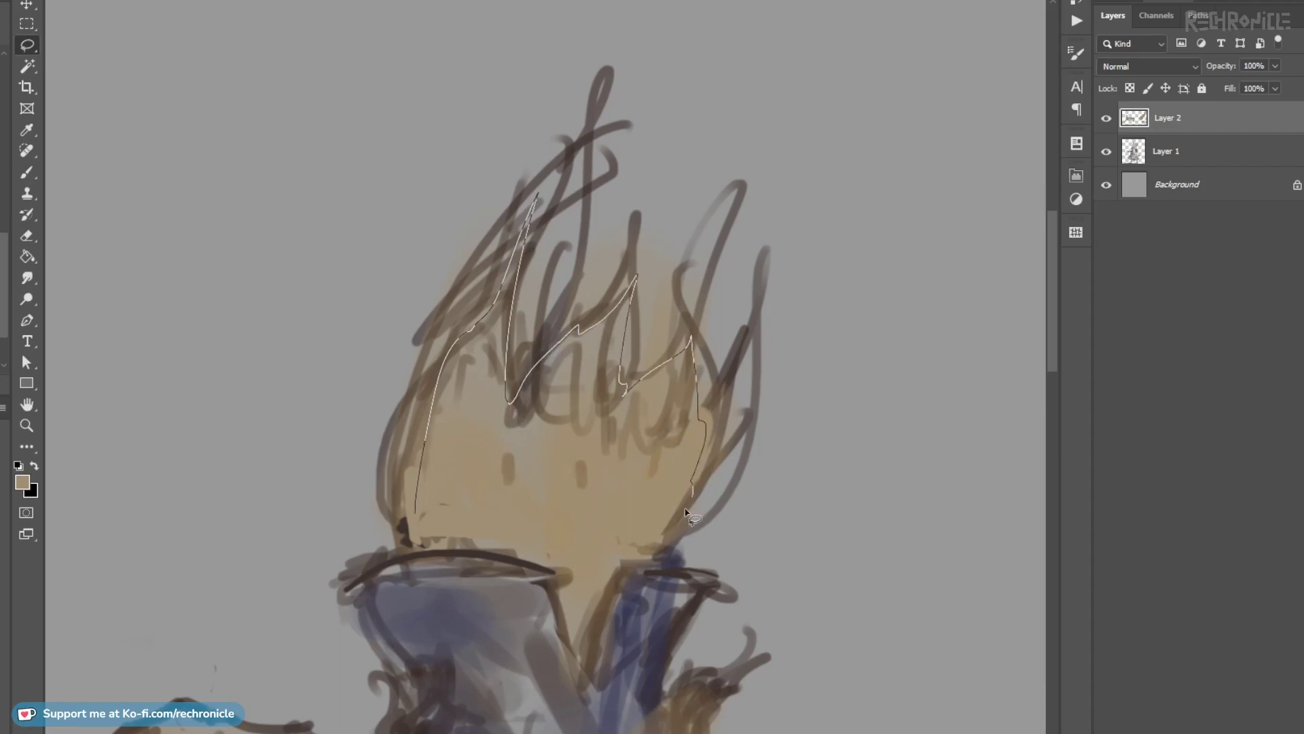
mouse_move(616, 568)
left_mouse_down()
mouse_move(586, 439)
mouse_move(416, 511)
left_mouse_up()
key("b")
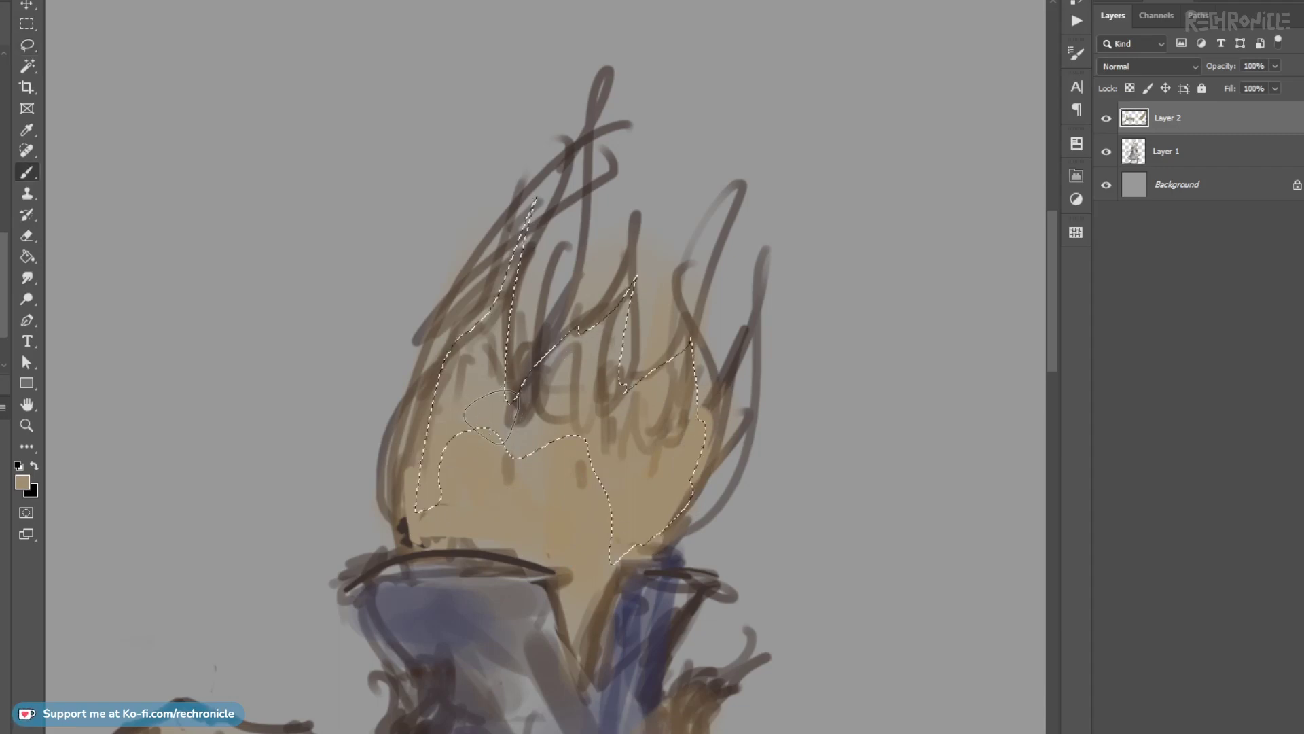
left_click_drag(489, 436, 470, 370)
mouse_move(564, 400)
left_mouse_down()
mouse_move(539, 381)
mouse_move(545, 400)
mouse_move(685, 383)
left_mouse_up()
key("ctrl+d")
left_click(548, 416, "alt")
left_click_drag(531, 472, 547, 435)
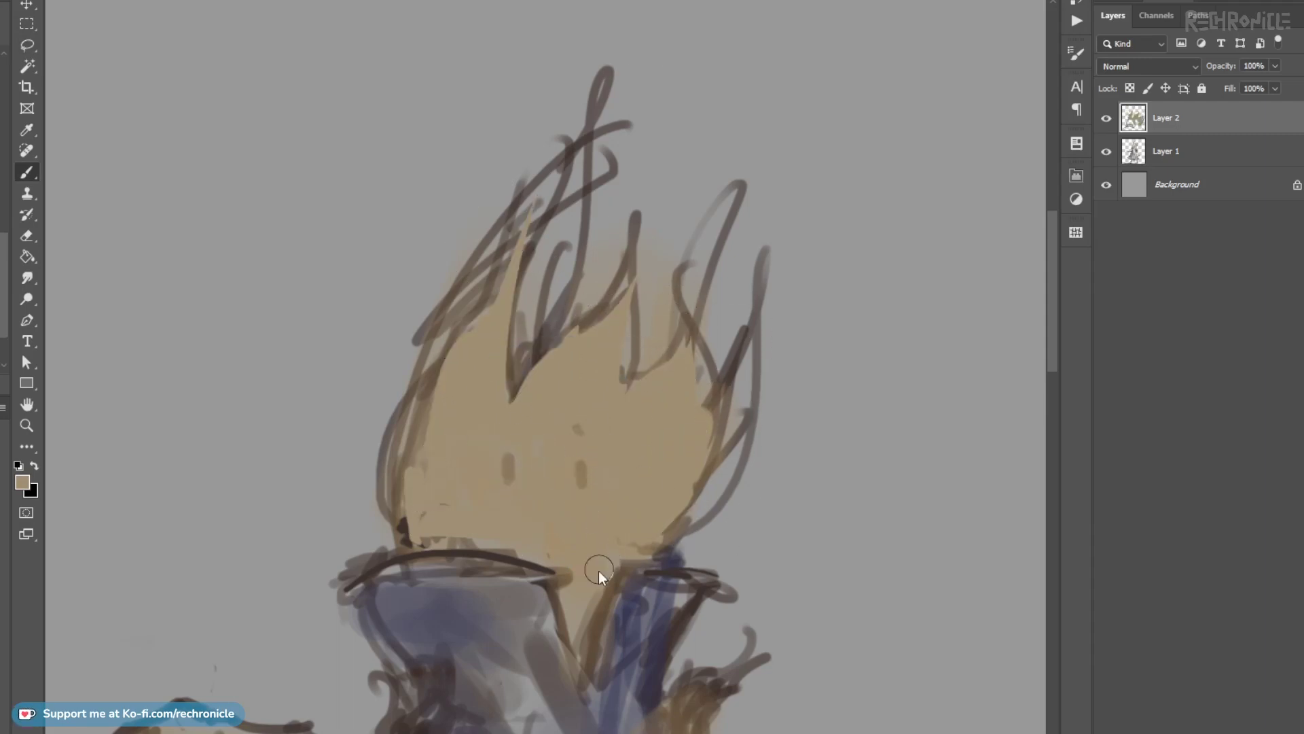
Sample a collar tone and define the edges of the V-shaped neck opening.
left_click(523, 563, "alt")
mouse_move(508, 558)
left_mouse_down()
mouse_move(554, 577)
mouse_move(563, 615)
left_mouse_up()
mouse_move(578, 563)
left_mouse_down()
mouse_move(499, 447)
mouse_move(618, 471)
mouse_move(541, 492)
mouse_move(507, 589)
left_mouse_up()
left_click_drag(593, 527, 344, 402)
left_click_drag(600, 528, 569, 416)
left_click_drag(520, 372, 527, 343)
Sample the dark brown collar line colour and paint two small oval eyes on the face.
left_click(501, 408, "alt")
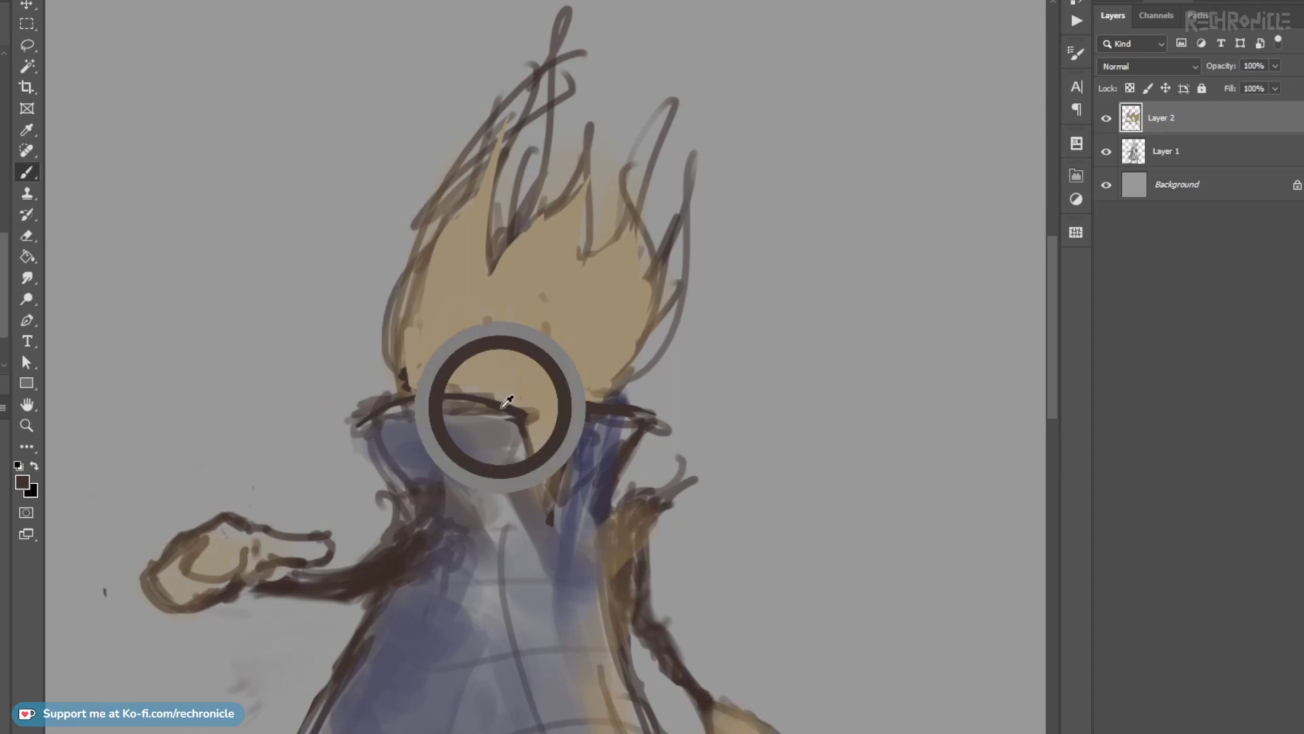
mouse_move(547, 318)
left_mouse_down()
mouse_move(584, 316)
mouse_move(577, 329)
mouse_move(599, 337)
mouse_move(601, 359)
mouse_move(547, 375)
mouse_move(560, 378)
left_mouse_up()
left_click(563, 318, "alt")
key("ctrl+z")
mouse_move(582, 340)
left_mouse_down()
mouse_move(582, 365)
mouse_move(610, 369)
left_mouse_up()
left_click(594, 359, "alt")
mouse_move(413, 340)
left_mouse_down()
mouse_move(414, 363)
mouse_move(411, 311)
left_mouse_up()
mouse_move(593, 364)
left_mouse_down()
mouse_move(591, 340)
mouse_move(591, 364)
left_mouse_up()
Redraw the curled finger line inside the pointing hand in sampled dark brown.
left_click_drag(650, 422, 529, 330)
mouse_move(435, 349)
left_mouse_down()
mouse_move(586, 315)
mouse_move(465, 346)
mouse_move(396, 438)
left_mouse_up()
left_click(405, 402, "alt")
mouse_move(395, 438)
left_mouse_down()
mouse_move(425, 445)
mouse_move(457, 426)
left_mouse_up()
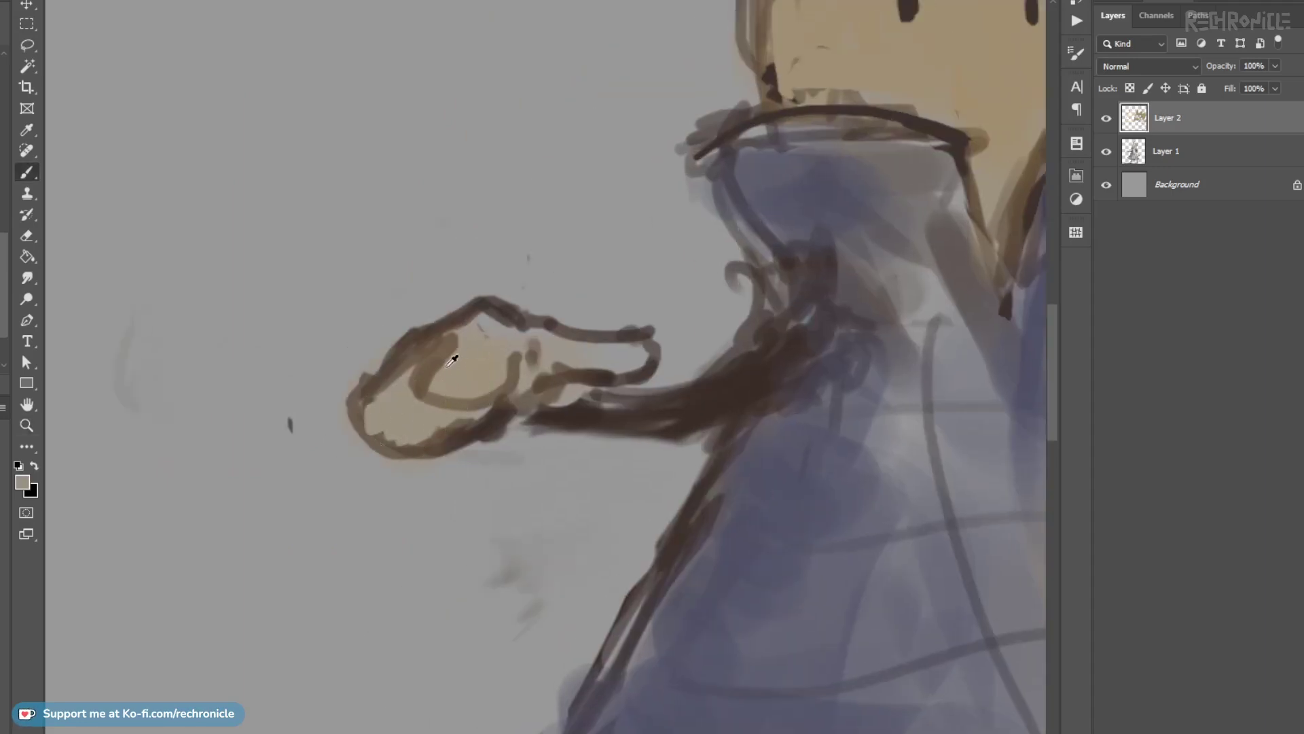
left_click(446, 368, "alt")
left_click_drag(452, 348, 427, 385)
mouse_move(484, 322)
left_mouse_down()
mouse_move(408, 387)
mouse_move(488, 403)
mouse_move(490, 383)
mouse_move(475, 385)
mouse_move(435, 410)
mouse_move(496, 393)
mouse_move(518, 352)
left_mouse_up()
Sample the hand's skin tones and paint over the rough marks in the palm and at the finger's base.
left_click(464, 329, "alt")
left_click(451, 329, "alt")
left_click(487, 372, "alt")
left_click(526, 375, "alt")
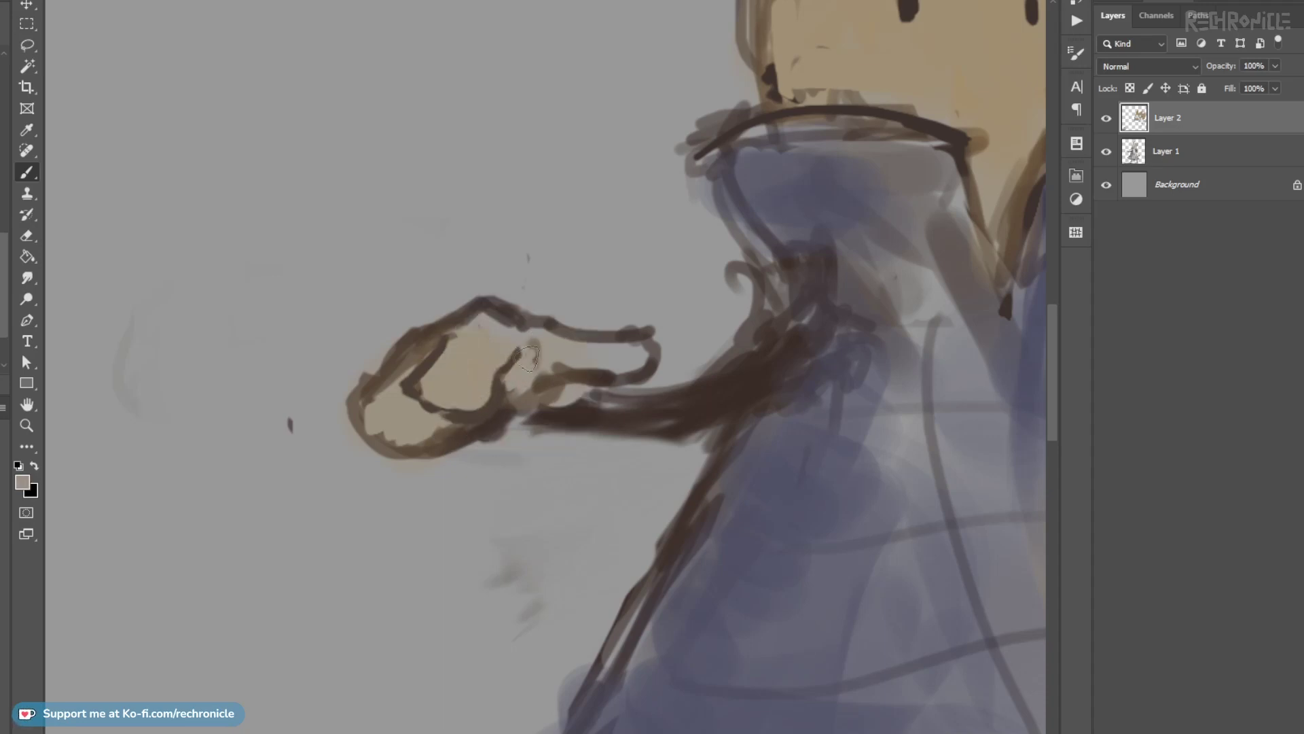
left_click_drag(546, 361, 410, 390)
Clean up the outer contour of the pointing hand and its wrist using sampled colours.
left_click_drag(305, 403, 413, 303)
left_click(357, 370, "alt")
left_click(340, 353, "alt")
left_click_drag(346, 360, 354, 430)
left_click_drag(586, 426, 521, 436)
left_click_drag(605, 460, 352, 410)
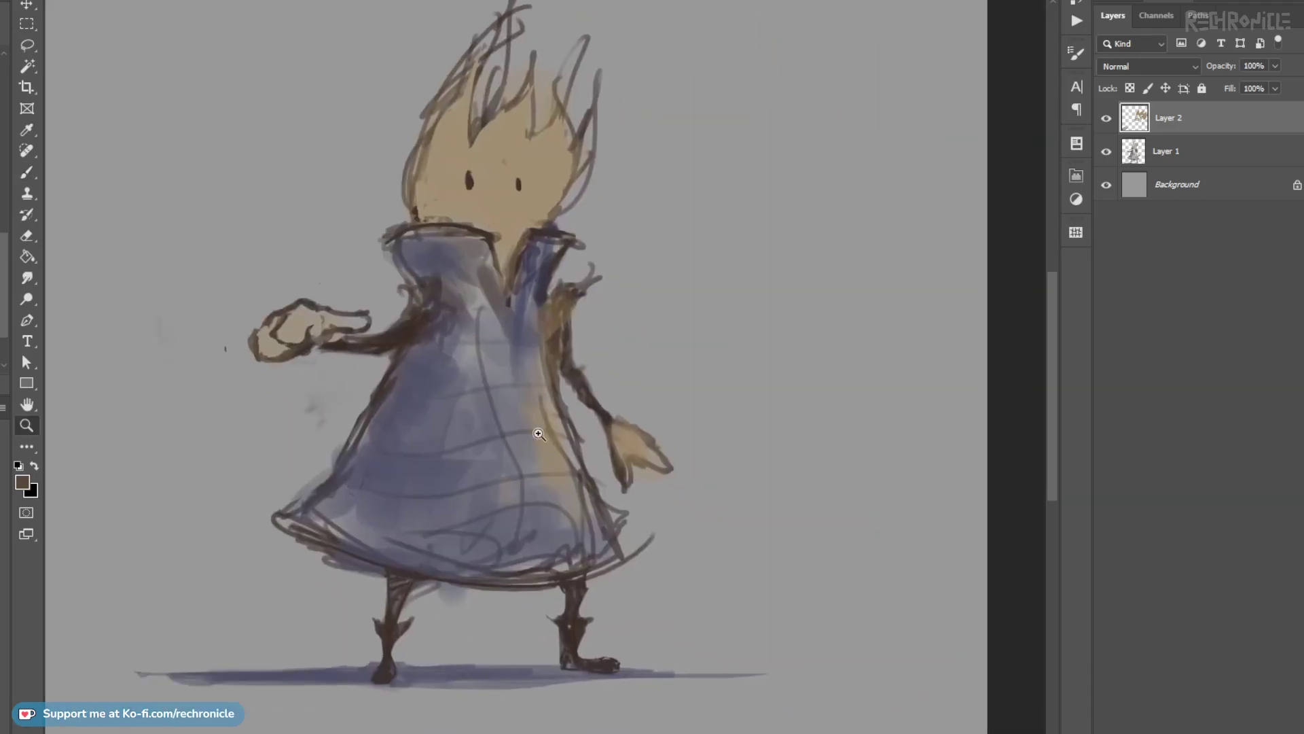
Merge the refinement layer down into the sketch layer and add a new empty layer on top.
left_click_drag(545, 428, 511, 441)
left_click_drag(559, 352, 583, 358)
left_click_drag(521, 349, 533, 345)
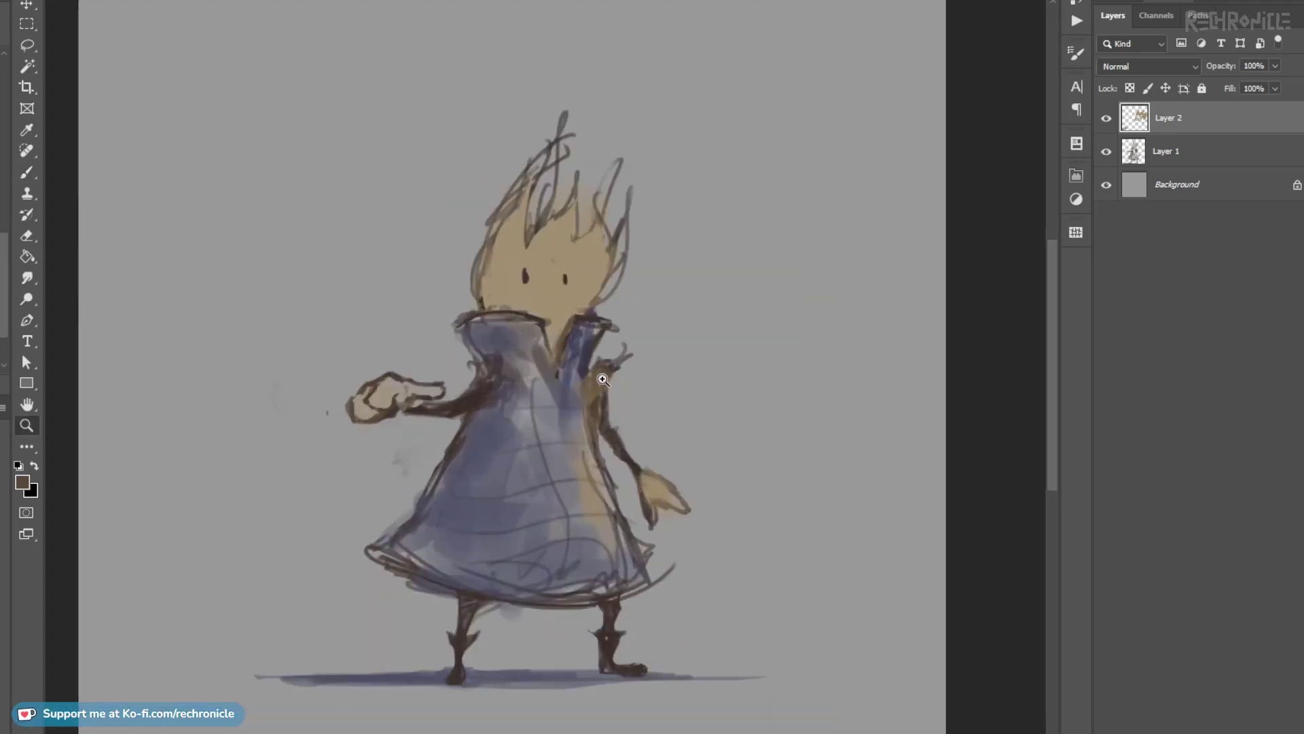
key("b")
key("ctrl+e")
key("ctrl+shift+alt+n")
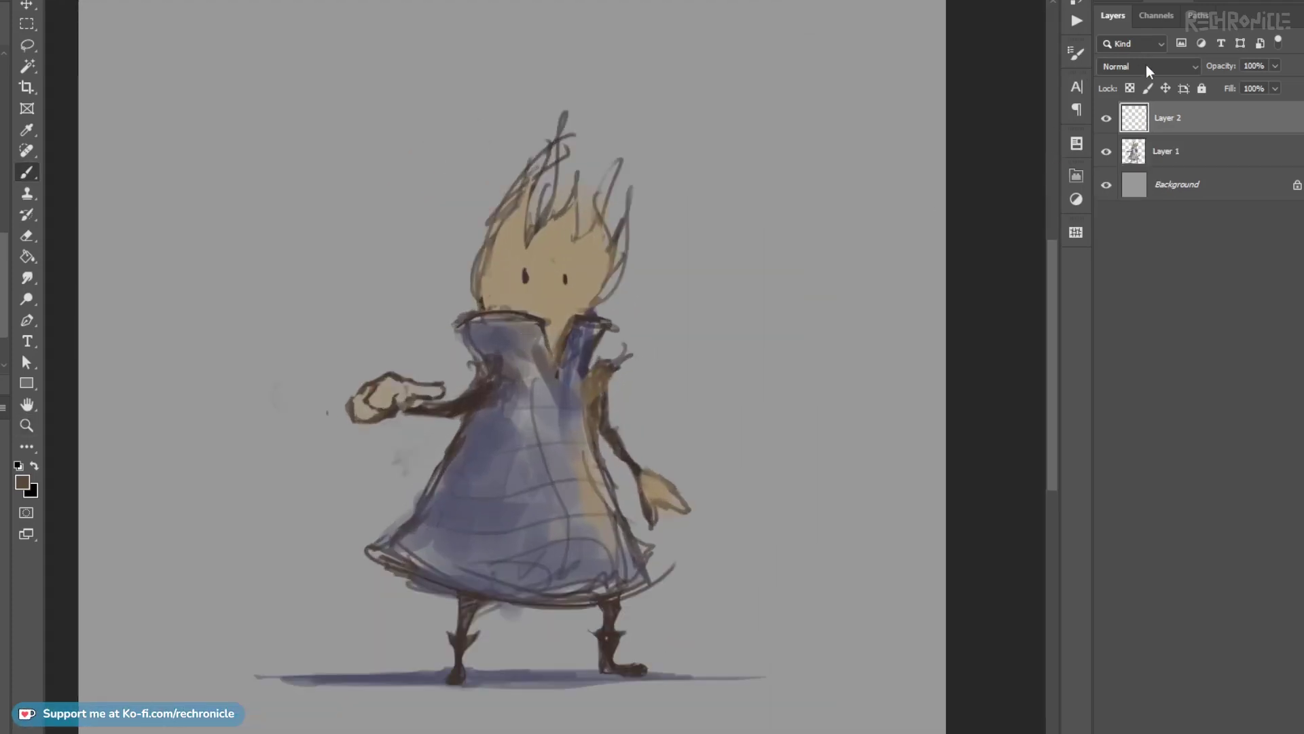
Set the new layer's blend mode to Multiply and shade the coat collar with a light greyish purple.
left_click(505, 341, "alt")
mouse_move(514, 350)
left_mouse_down()
mouse_move(524, 362)
mouse_move(512, 317)
mouse_move(519, 344)
left_mouse_up()
key("ctrl+z")
key("ctrl+z")
left_click_drag(6, 264, 3, 283)
mouse_move(481, 325)
left_mouse_down()
mouse_move(525, 326)
mouse_move(530, 365)
left_mouse_up()
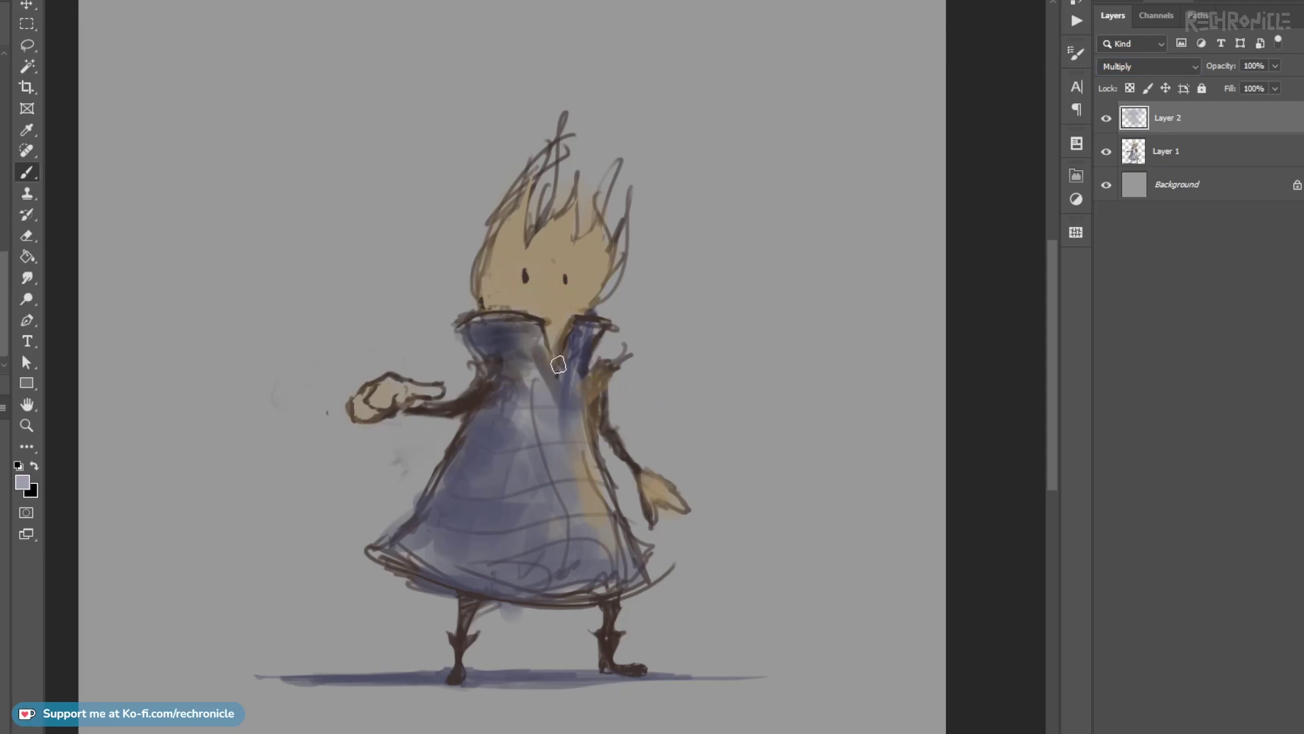
Shade the coat's collar, chest and middle on the Multiply layer with a light purple, enlarging the brush for the coat body.
right_click(530, 356, "alt+shift")
mouse_move(474, 329)
left_mouse_down()
mouse_move(494, 358)
mouse_move(517, 349)
mouse_move(519, 385)
mouse_move(496, 427)
mouse_move(515, 429)
mouse_move(524, 417)
mouse_move(498, 407)
mouse_move(526, 390)
mouse_move(541, 444)
mouse_move(520, 403)
mouse_move(523, 420)
mouse_move(542, 401)
mouse_move(443, 489)
mouse_move(486, 474)
mouse_move(455, 536)
mouse_move(409, 546)
mouse_move(458, 565)
mouse_move(521, 482)
mouse_move(472, 530)
mouse_move(517, 523)
mouse_move(562, 561)
mouse_move(556, 488)
mouse_move(582, 372)
mouse_move(559, 404)
left_mouse_up()
key("]")
key("]")
key("]")
left_click(565, 466, "alt")
mouse_move(565, 469)
left_mouse_down()
mouse_move(593, 550)
mouse_move(551, 542)
mouse_move(487, 487)
mouse_move(438, 513)
mouse_move(486, 458)
mouse_move(484, 421)
mouse_move(506, 395)
mouse_move(444, 413)
mouse_move(475, 462)
left_mouse_up()
Darken the coat's front opening, lowered-arm side and hem with sampled light purple.
left_click(517, 376, "alt")
mouse_move(515, 370)
left_mouse_down()
mouse_move(499, 340)
mouse_move(530, 340)
mouse_move(519, 345)
mouse_move(551, 393)
left_mouse_up()
mouse_move(586, 340)
left_mouse_down()
mouse_move(571, 399)
mouse_move(543, 397)
mouse_move(588, 423)
mouse_move(593, 388)
mouse_move(572, 436)
mouse_move(558, 436)
mouse_move(585, 460)
mouse_move(586, 503)
left_mouse_up()
mouse_move(496, 575)
left_mouse_down()
mouse_move(565, 589)
mouse_move(396, 556)
mouse_move(567, 581)
mouse_move(447, 587)
mouse_move(464, 604)
mouse_move(496, 593)
left_mouse_up()
mouse_move(603, 585)
left_mouse_down()
mouse_move(603, 608)
mouse_move(604, 587)
left_mouse_up()
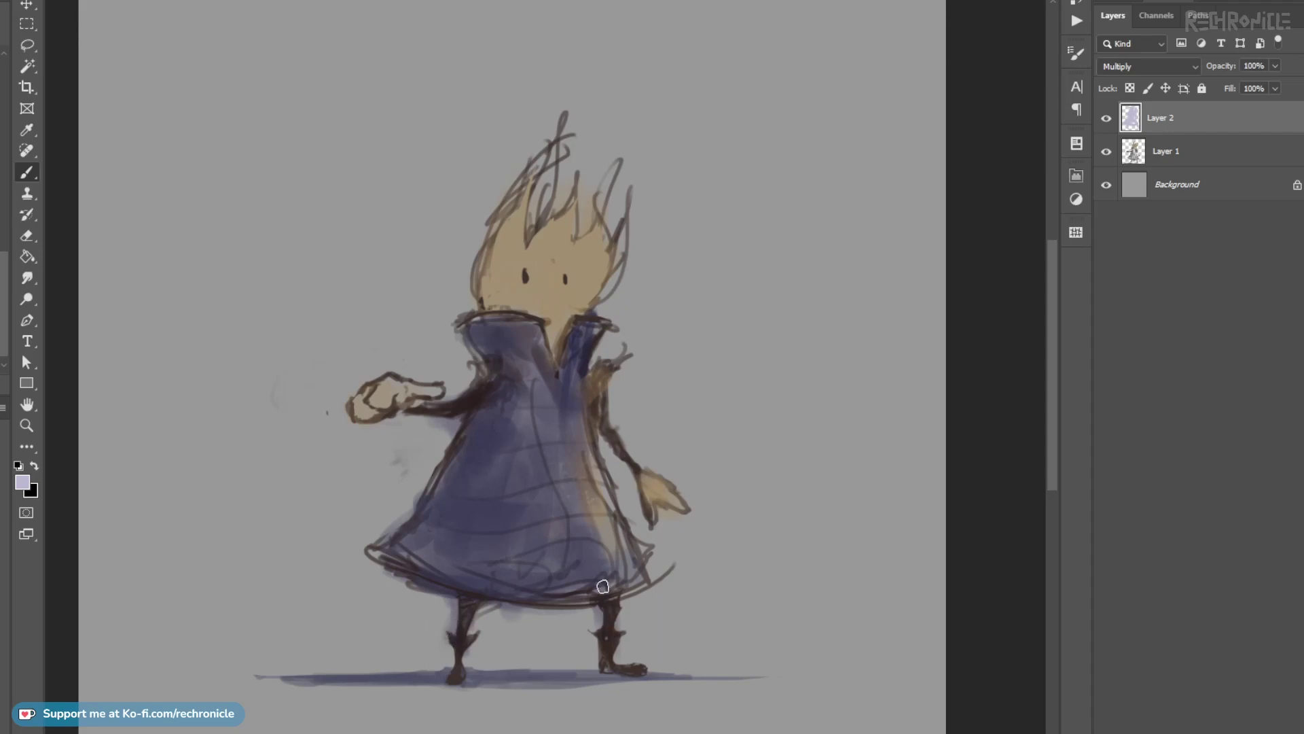
left_click_drag(567, 505, 540, 519)
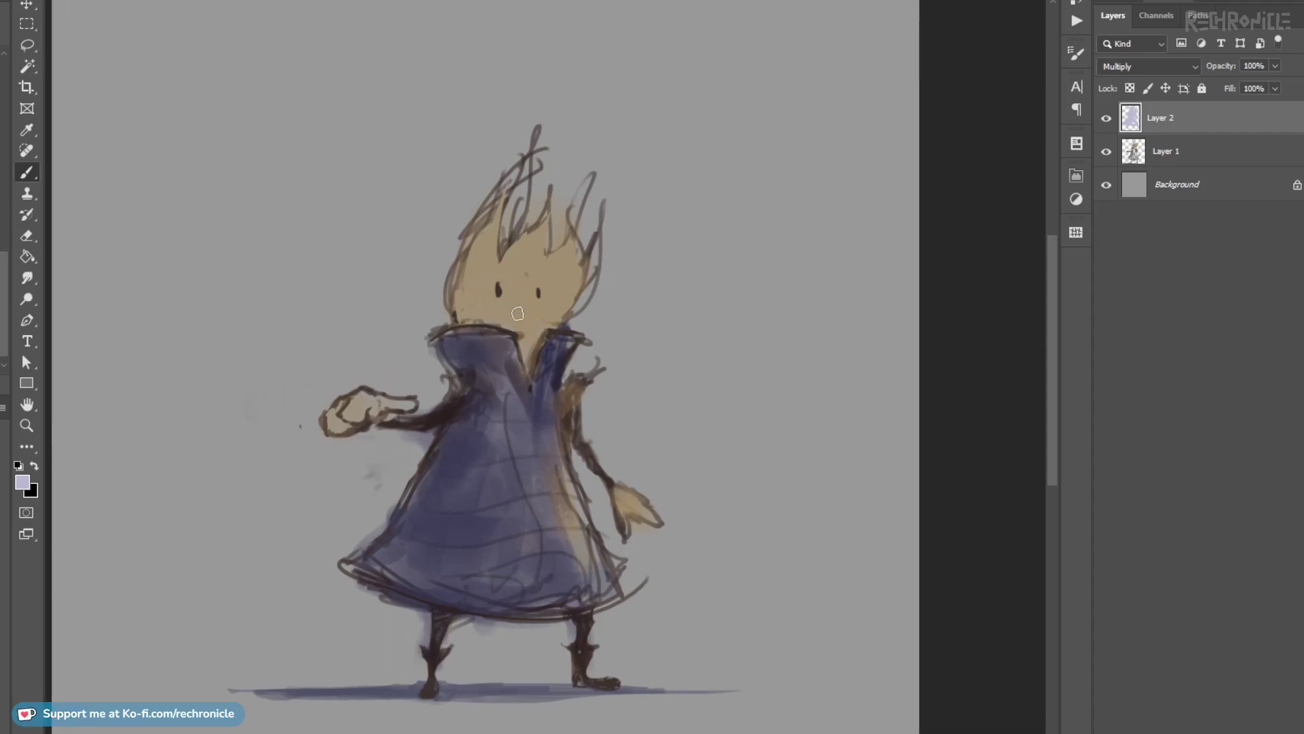
Try shading the hair and the side of the face with a sampled skin tone.
left_click(480, 290, "alt")
right_click(485, 271, "alt+shift")
left_click_drag(479, 267, 461, 312)
left_click_drag(504, 256, 490, 339)
key("ctrl+z")
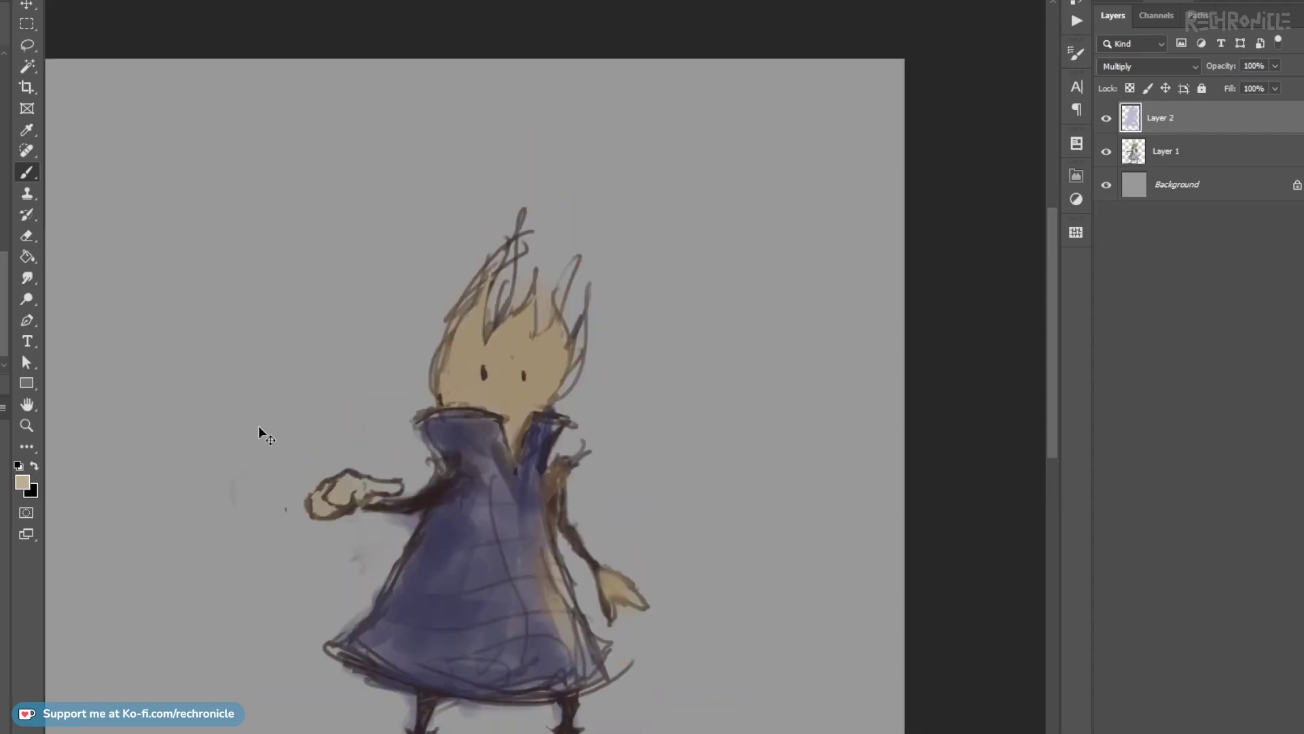
right_click(489, 345, "alt")
left_click_drag(454, 386, 477, 281)
key("ctrl+z")
key("ctrl+z")
Tint the collar's upper edge and shade the face around the eye and along the cheek with sampled tan tones.
left_click_drag(439, 432, 490, 426)
mouse_move(469, 368)
left_mouse_down()
mouse_move(507, 331)
mouse_move(454, 462)
mouse_move(475, 440)
mouse_move(511, 555)
left_mouse_up()
left_click(462, 457, "ctrl")
left_click(456, 457, "alt")
left_click(489, 461, "alt")
mouse_move(460, 438)
left_mouse_down()
mouse_move(434, 443)
mouse_move(445, 429)
mouse_move(451, 462)
mouse_move(481, 453)
mouse_move(494, 417)
mouse_move(457, 451)
mouse_move(435, 439)
mouse_move(436, 421)
mouse_move(460, 435)
mouse_move(437, 467)
mouse_move(513, 514)
mouse_move(471, 486)
left_mouse_up()
left_click_drag(551, 413, 570, 429)
left_click_drag(557, 479, 535, 420)
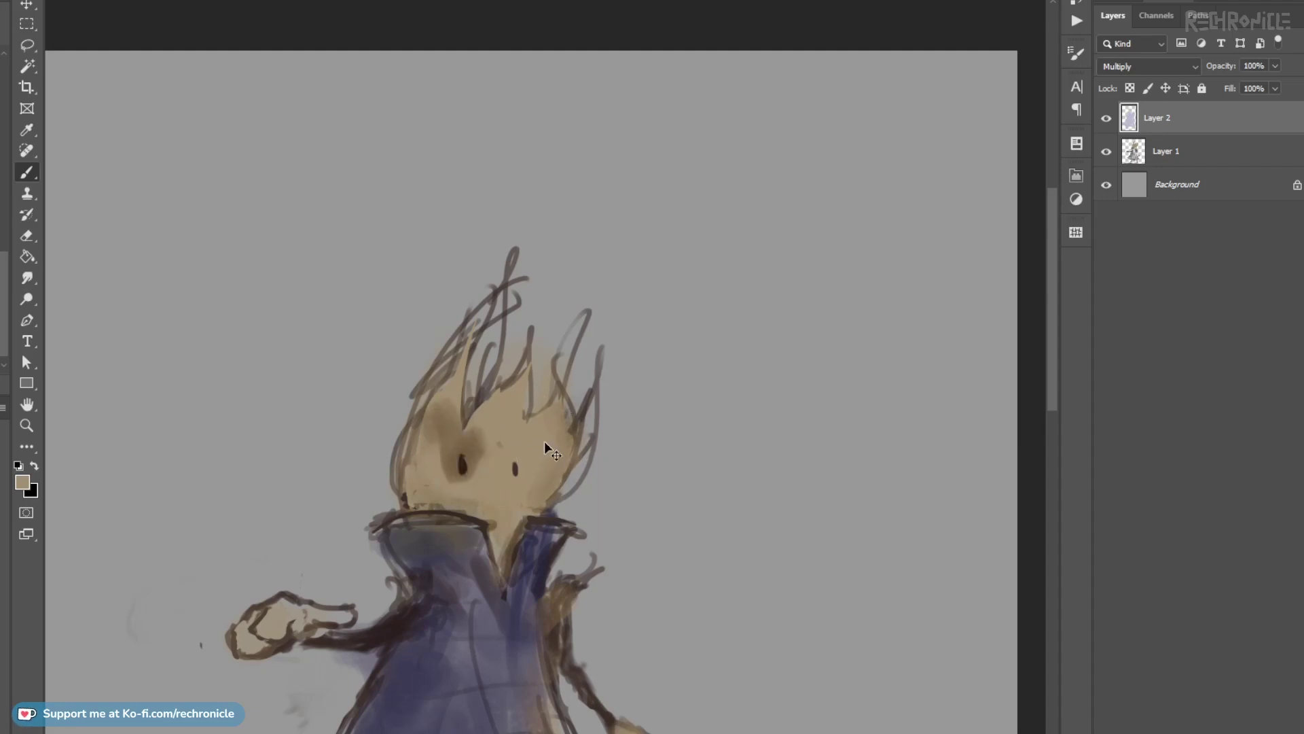
Try merging the Multiply shading layer into the sketch layer and clipping it to that layer.
key("ctrl+e")
left_click_drag(510, 601, 505, 441)
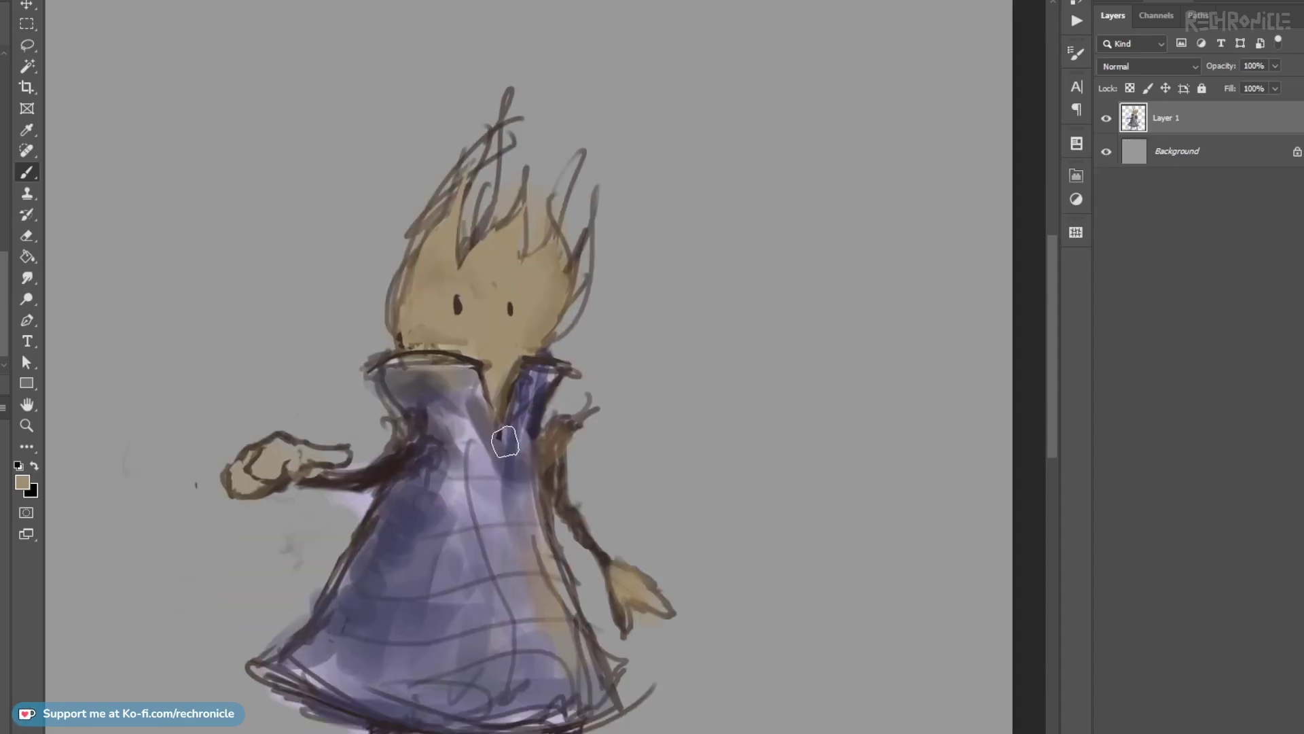
key("ctrl+z")
left_click_drag(572, 497, 522, 498)
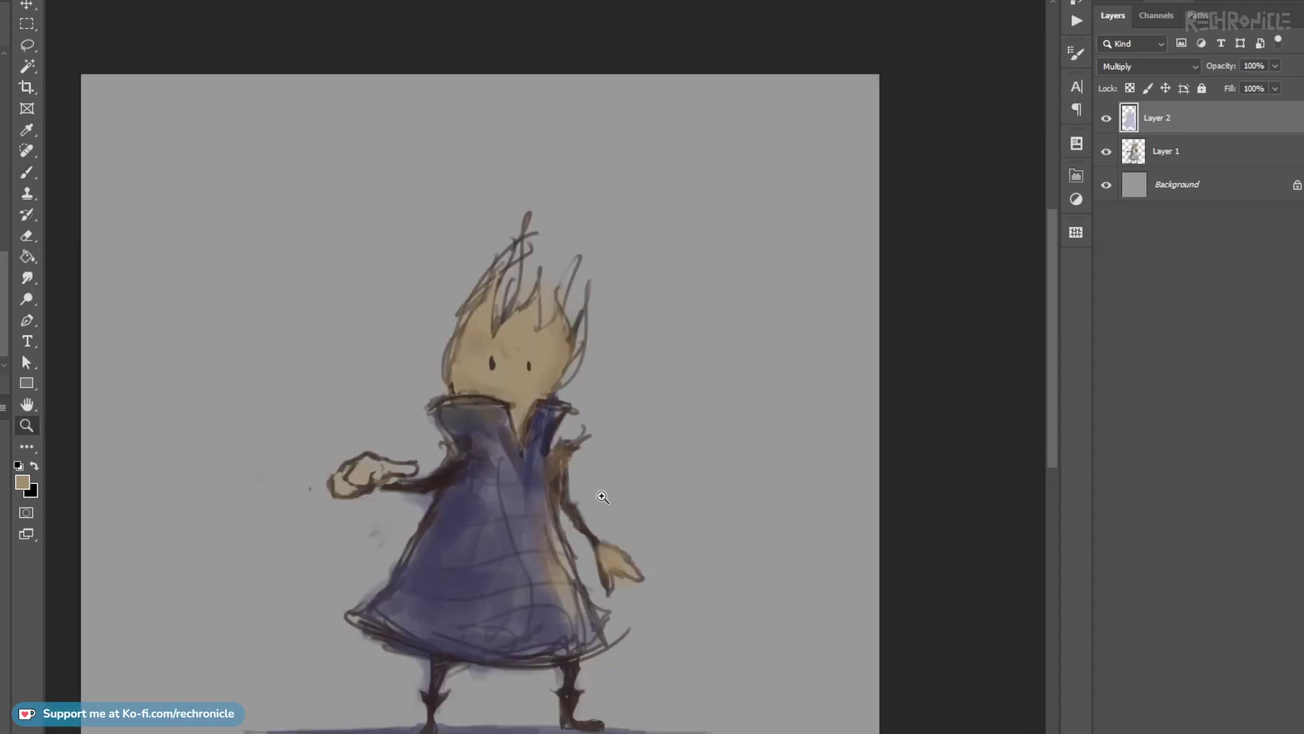
key("ctrl+e")
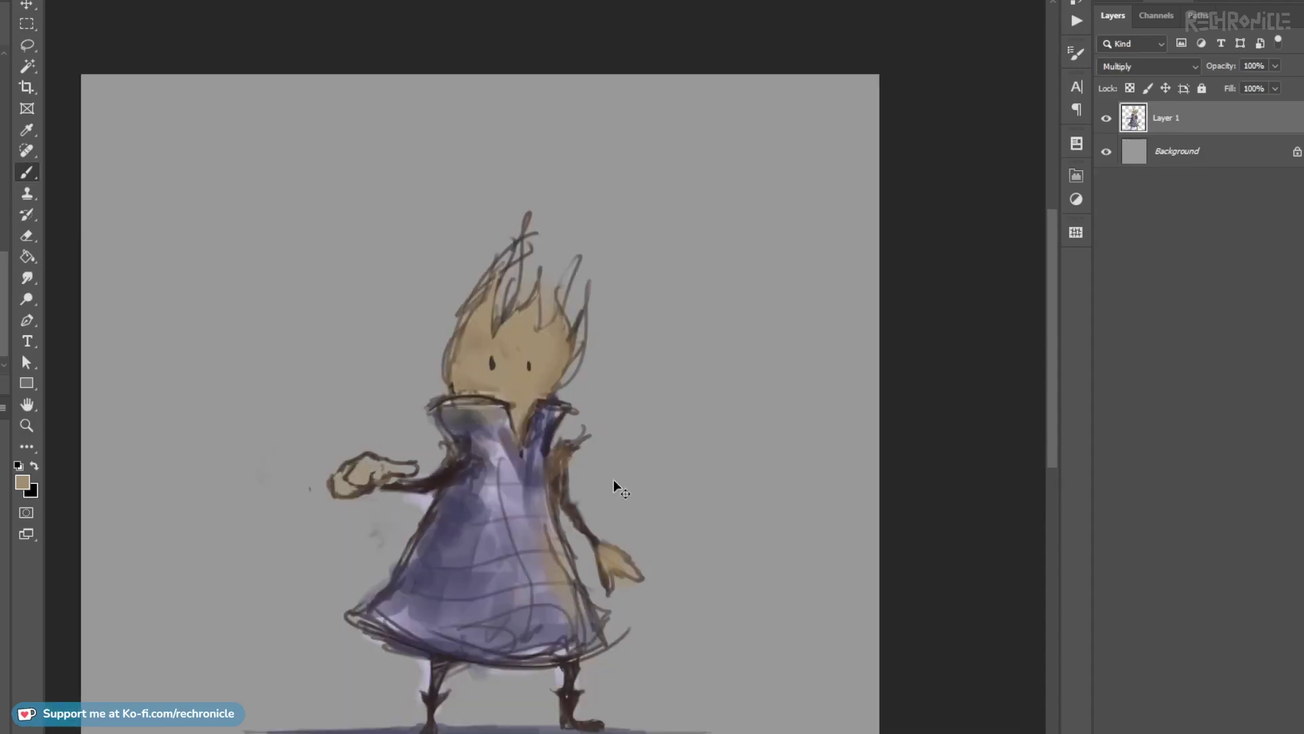
key("ctrl+z")
key("ctrl+alt+g")
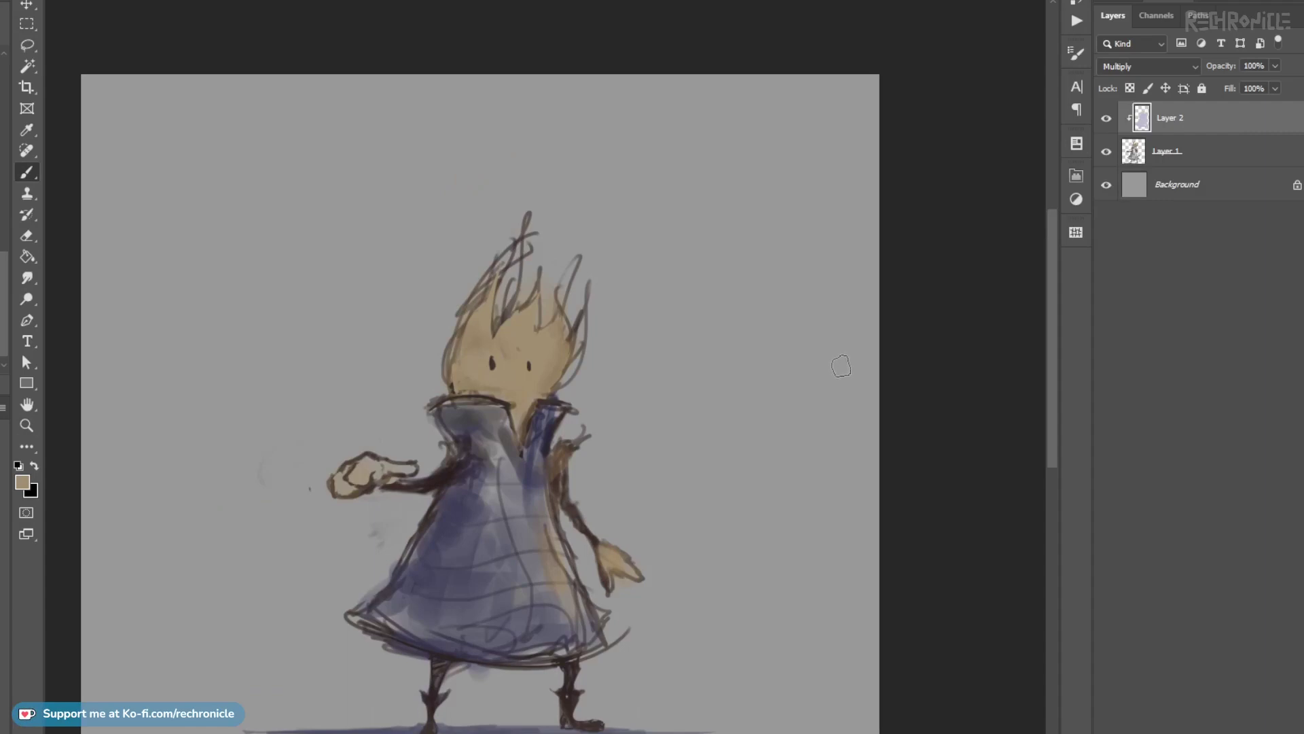
key("ctrl+alt+g")
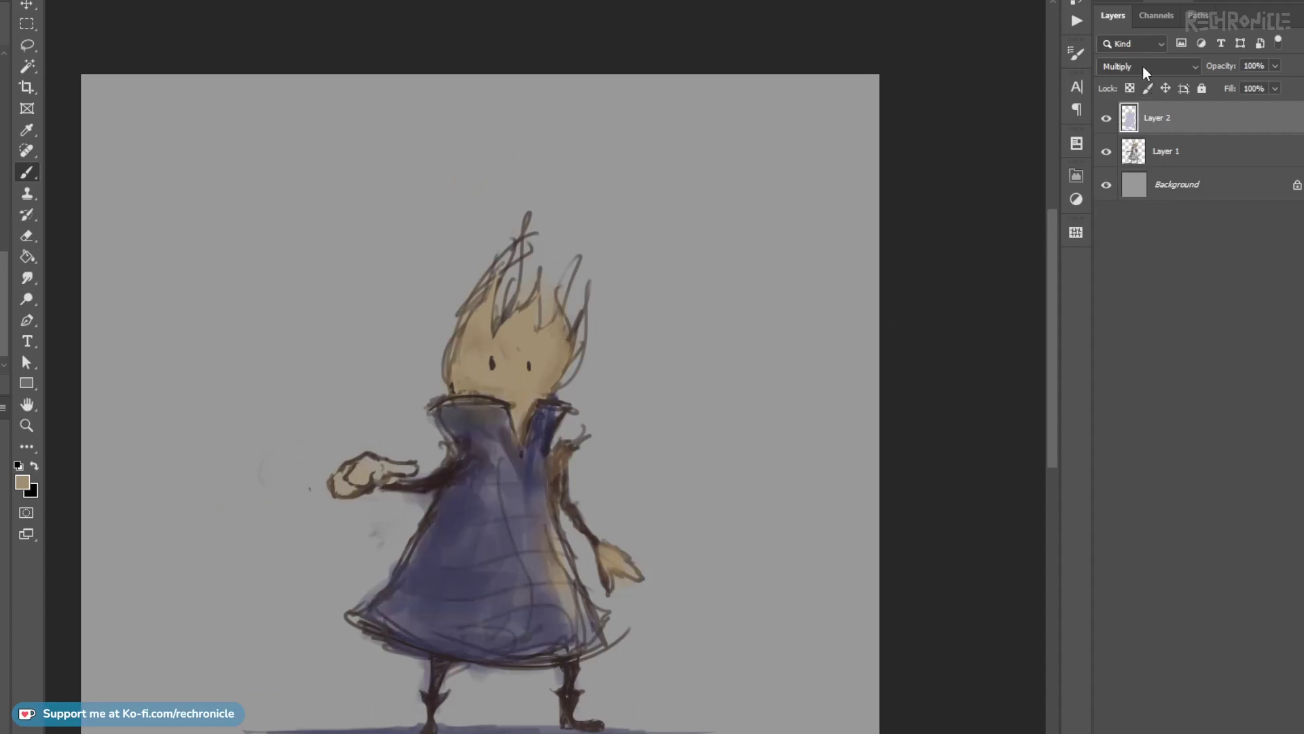
Duplicate the Multiply shading layer, then try merging the copy with the original and undo that merge.
left_click_drag(1161, 132, 1170, 129)
left_click(1164, 122)
key("ctrl+e")
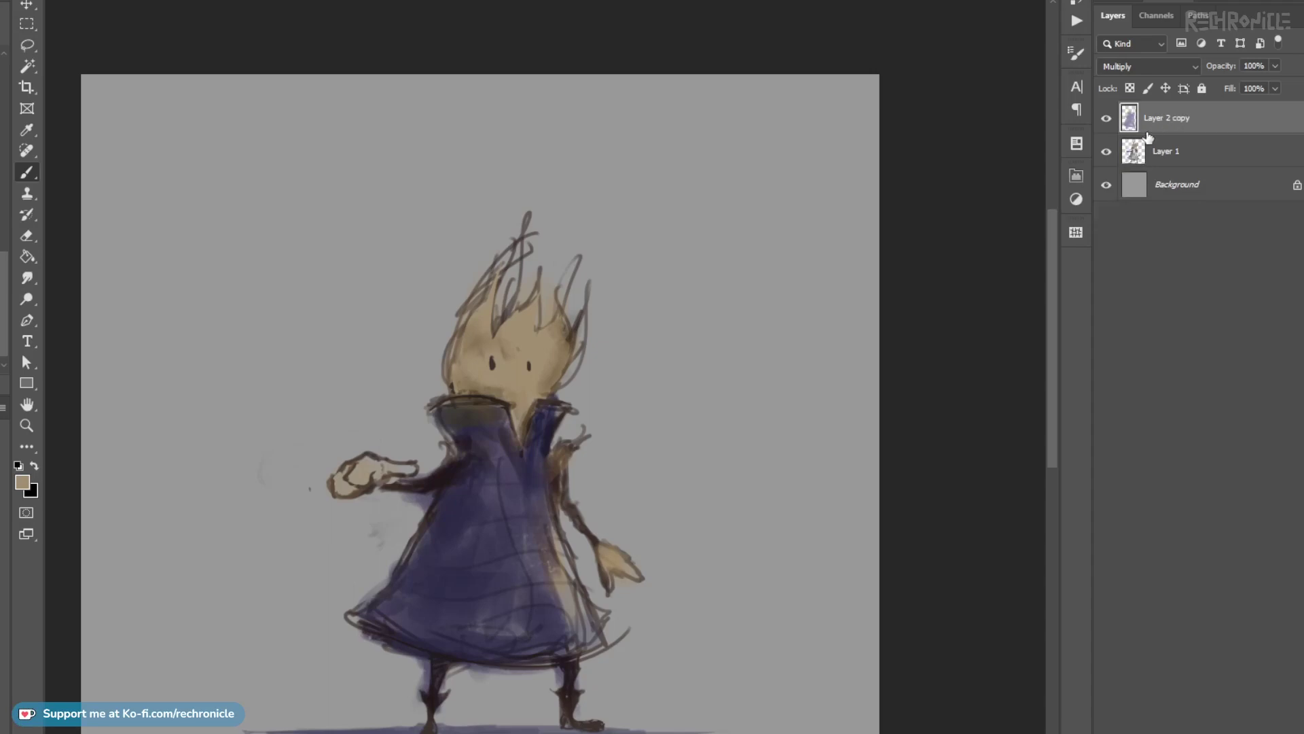
key("ctrl+z")
Set the duplicated shading layer's blend mode to Normal and move it beneath the sketch layer.
left_click(1155, 67)
scroll(1161, 68, "up", 3)
scroll(1160, 69, "down", 3)
left_click(1150, 155)
scroll(1152, 80, "up", 3)
left_click_drag(1149, 115, 1163, 175)
left_click(1165, 132)
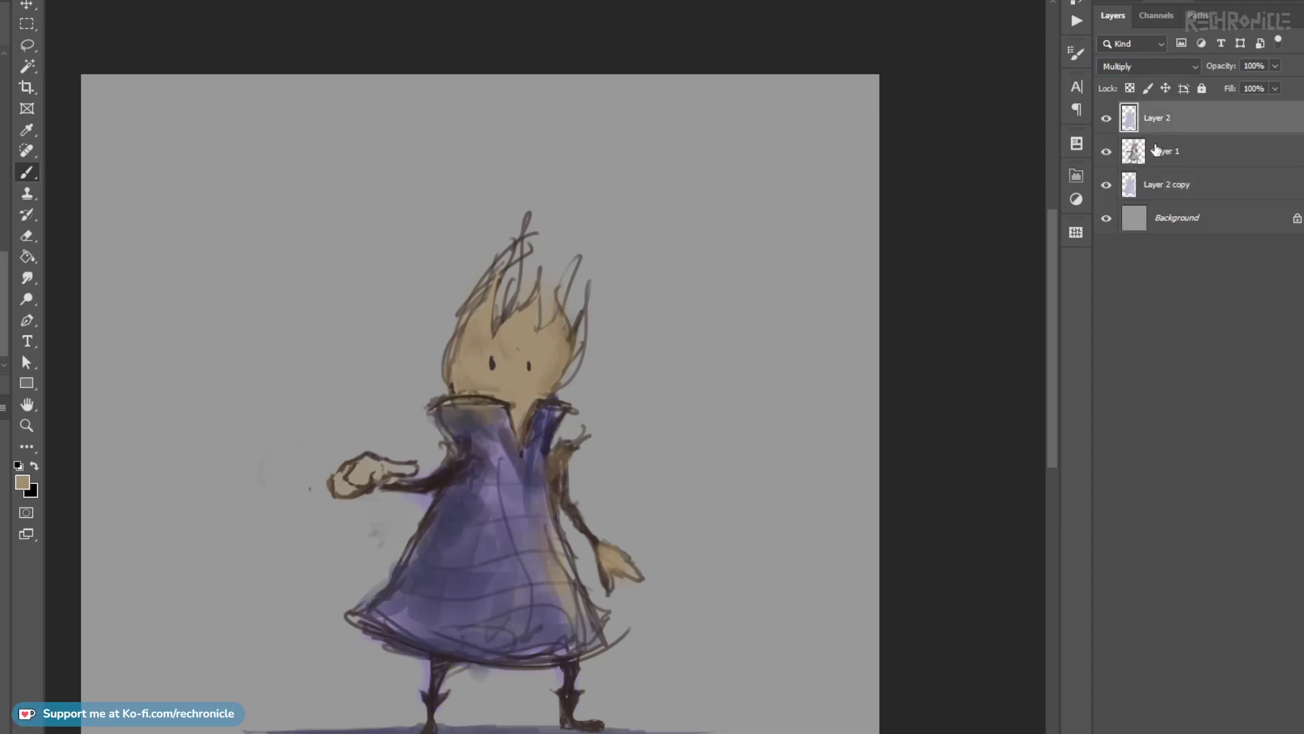
Mute the purple of the shading copy beneath the sketch with a Hue/Saturation adjustment.
left_click(1154, 194)
key("ctrl+u")
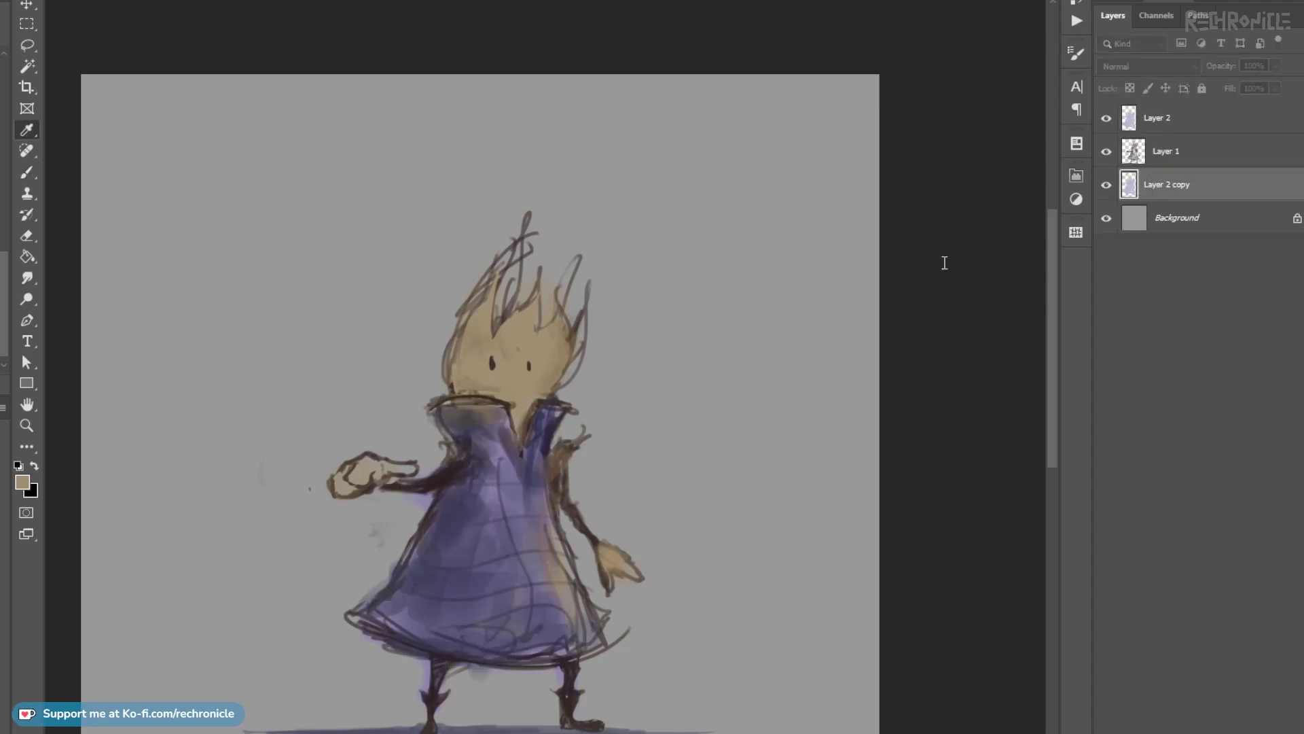
mouse_move(853, 353)
left_mouse_down()
mouse_move(843, 367)
mouse_move(873, 369)
mouse_move(857, 369)
left_mouse_up()
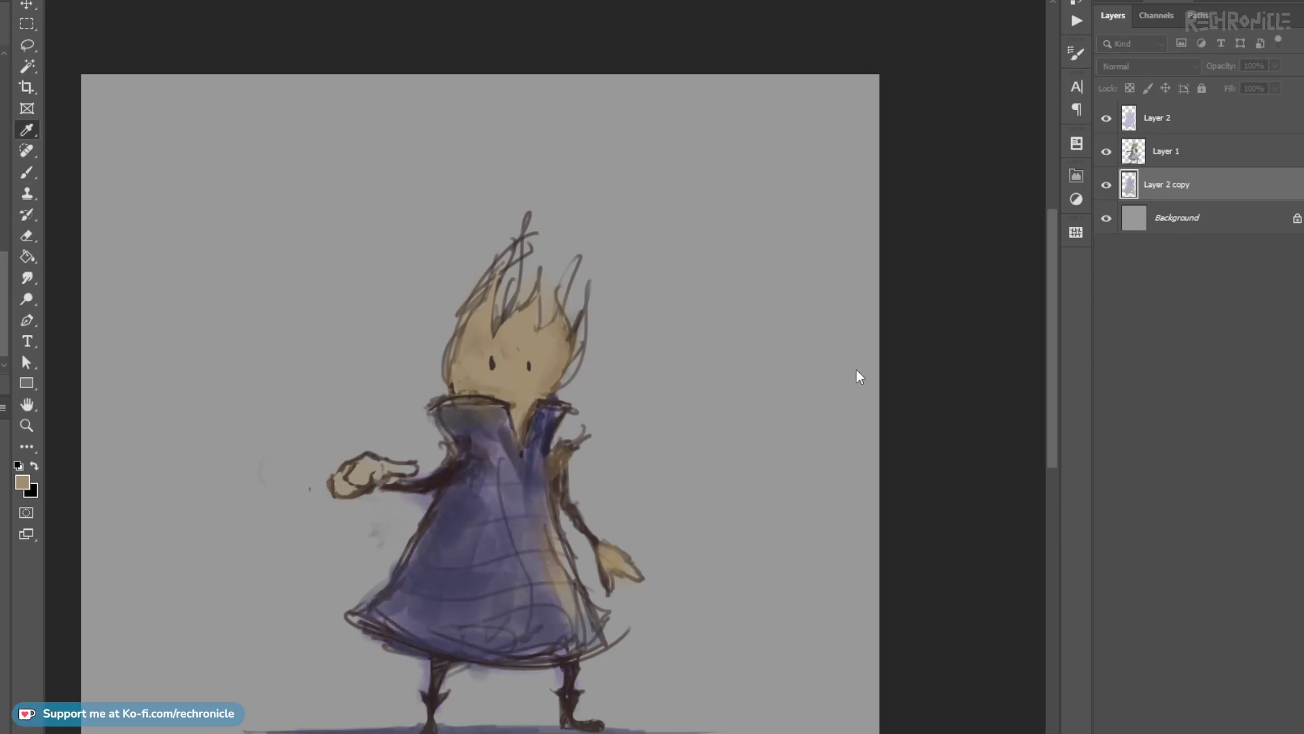
left_click(1040, 273)
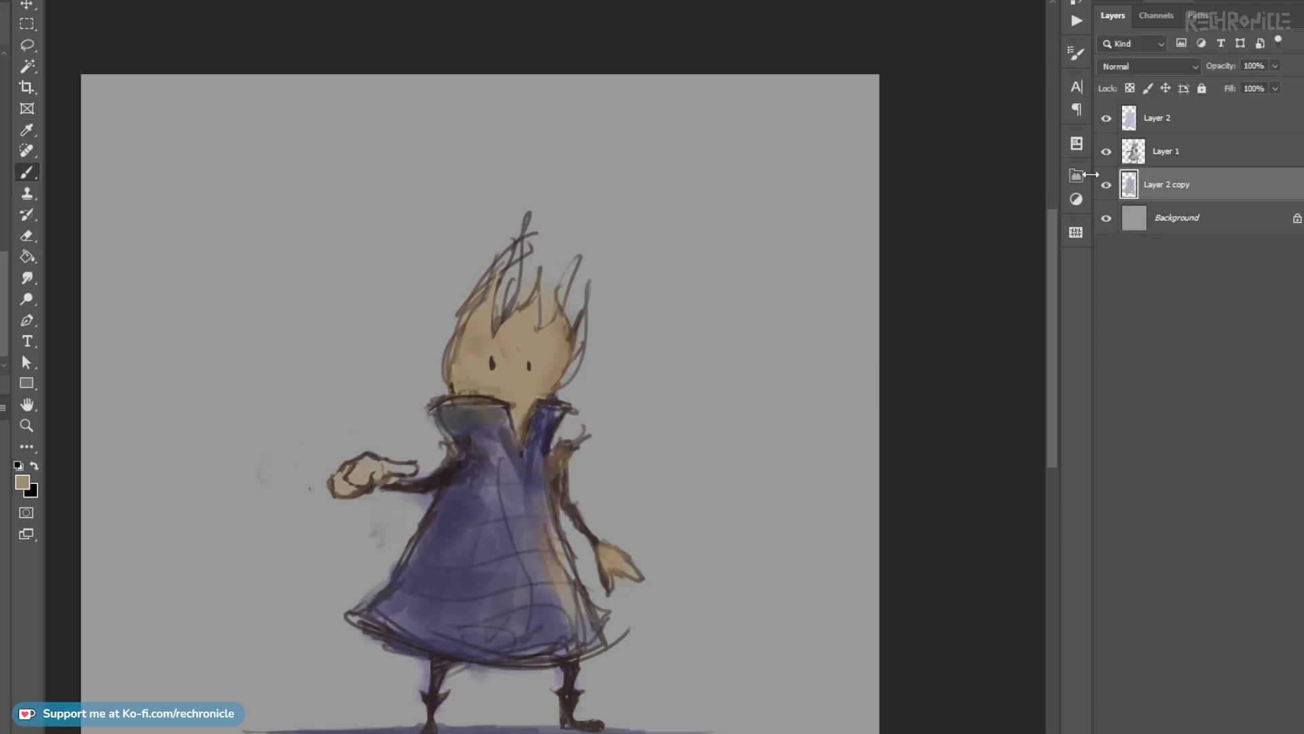
Merge all three layers above the background into one and add a new empty layer on top.
left_click(1119, 128)
left_click(1140, 193, "shift")
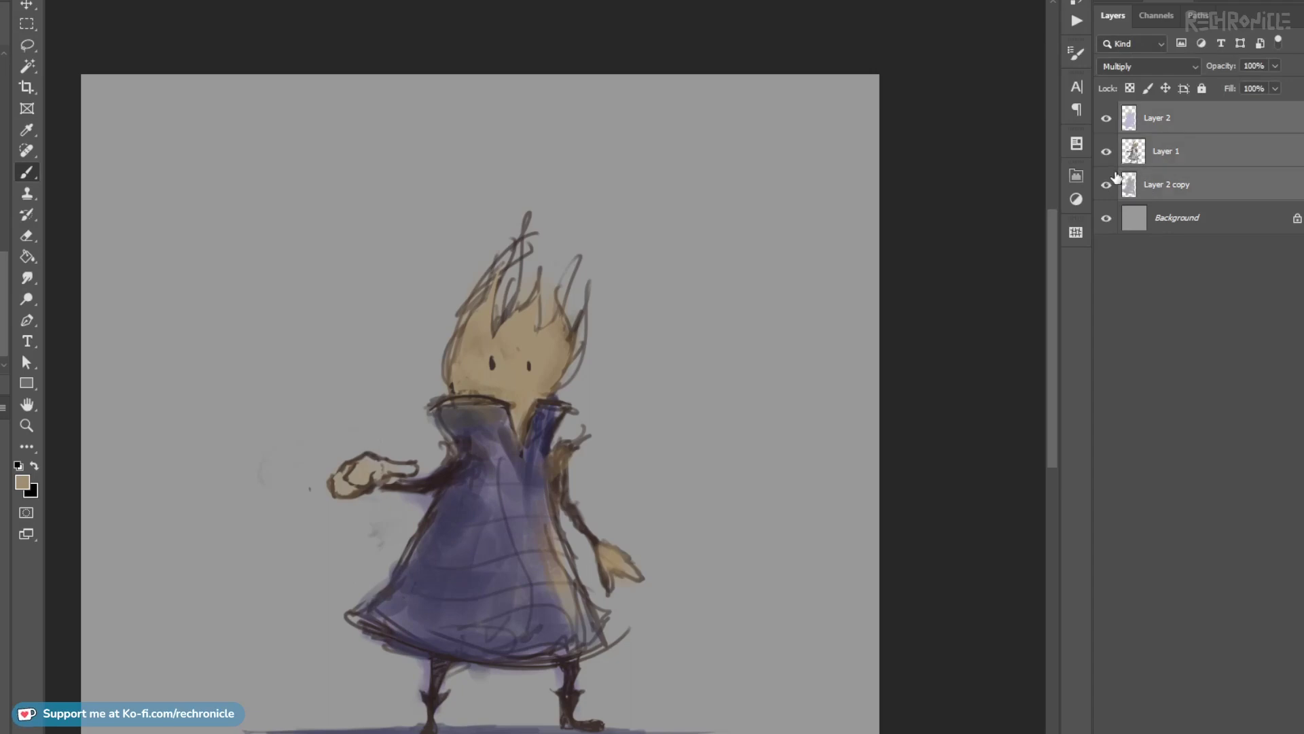
key("ctrl+e")
key("z")
left_click_drag(527, 588, 559, 523)
left_click_drag(559, 523, 542, 533)
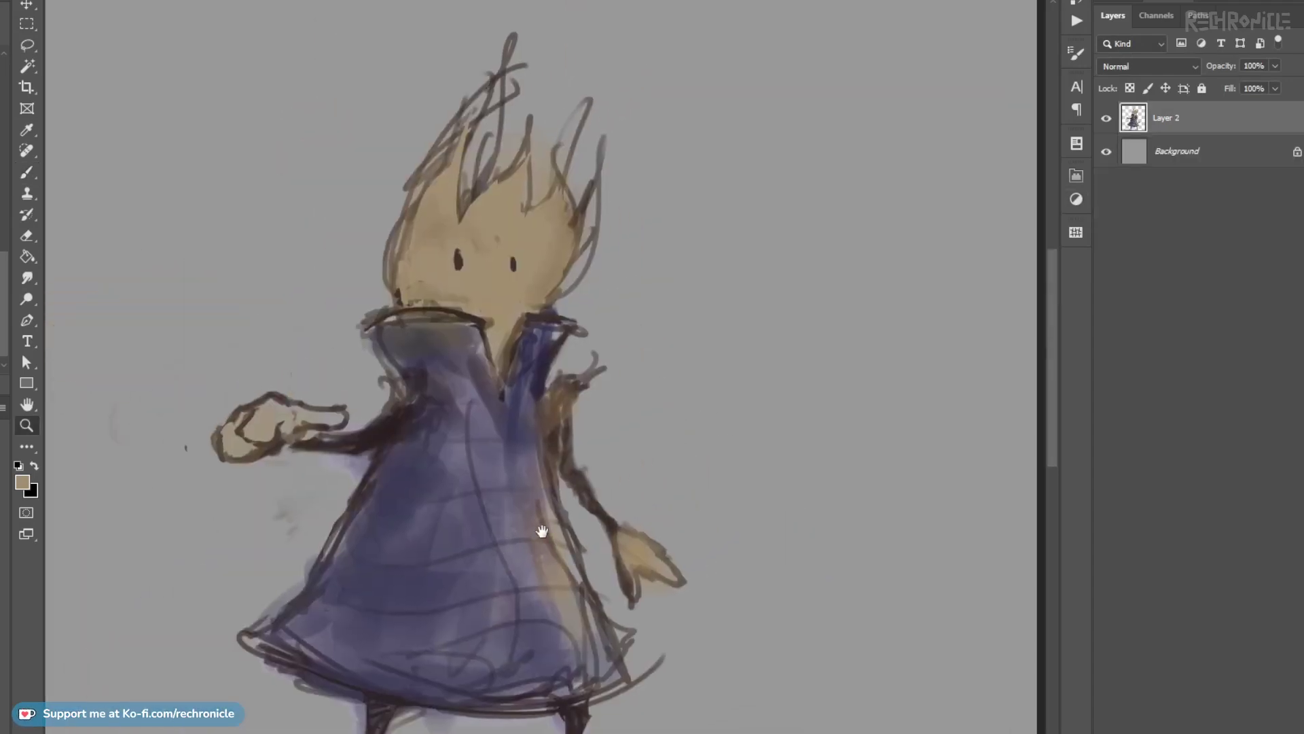
key("ctrl+shift+alt+n")
key("b")
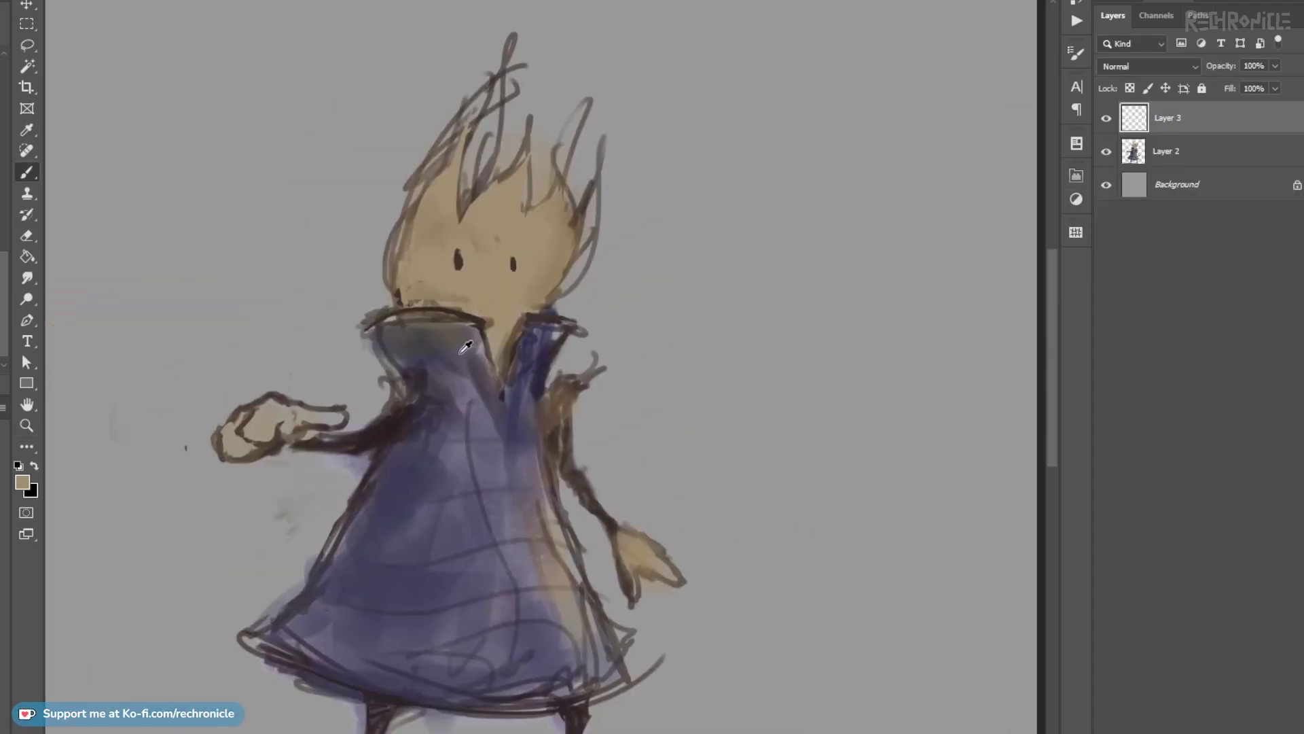
mouse_move(485, 395)
left_mouse_down()
mouse_move(526, 435)
mouse_move(526, 385)
left_mouse_up()
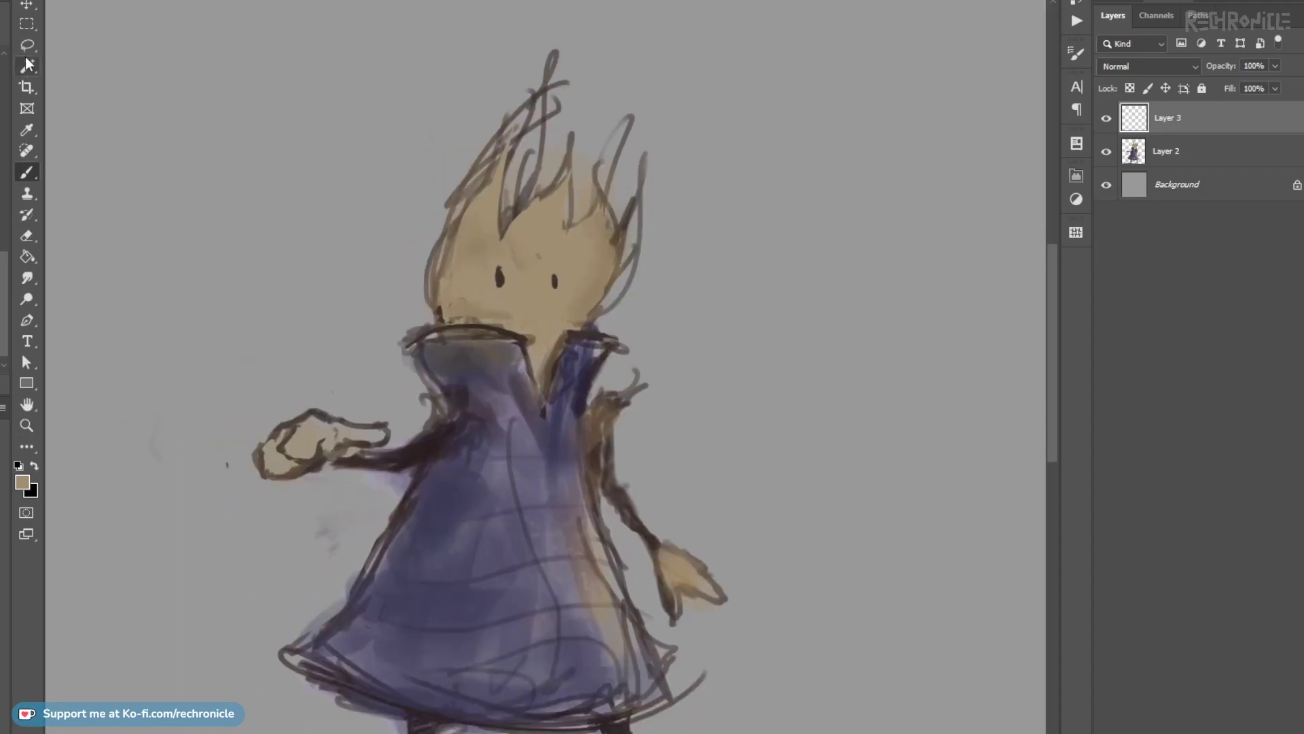
Sample a dark blue from the coat and paint a shadow on the chest below the pointing arm.
mouse_move(478, 415)
left_mouse_down()
mouse_move(486, 469)
mouse_move(485, 448)
mouse_move(446, 475)
mouse_move(480, 475)
mouse_move(460, 452)
mouse_move(431, 513)
mouse_move(464, 505)
left_mouse_up()
key("ctrl+z")
left_click(477, 451, "alt")
left_click_drag(575, 473, 478, 437)
left_click_drag(508, 445, 521, 533)
key("ctrl+z")
left_click_drag(490, 378, 499, 421)
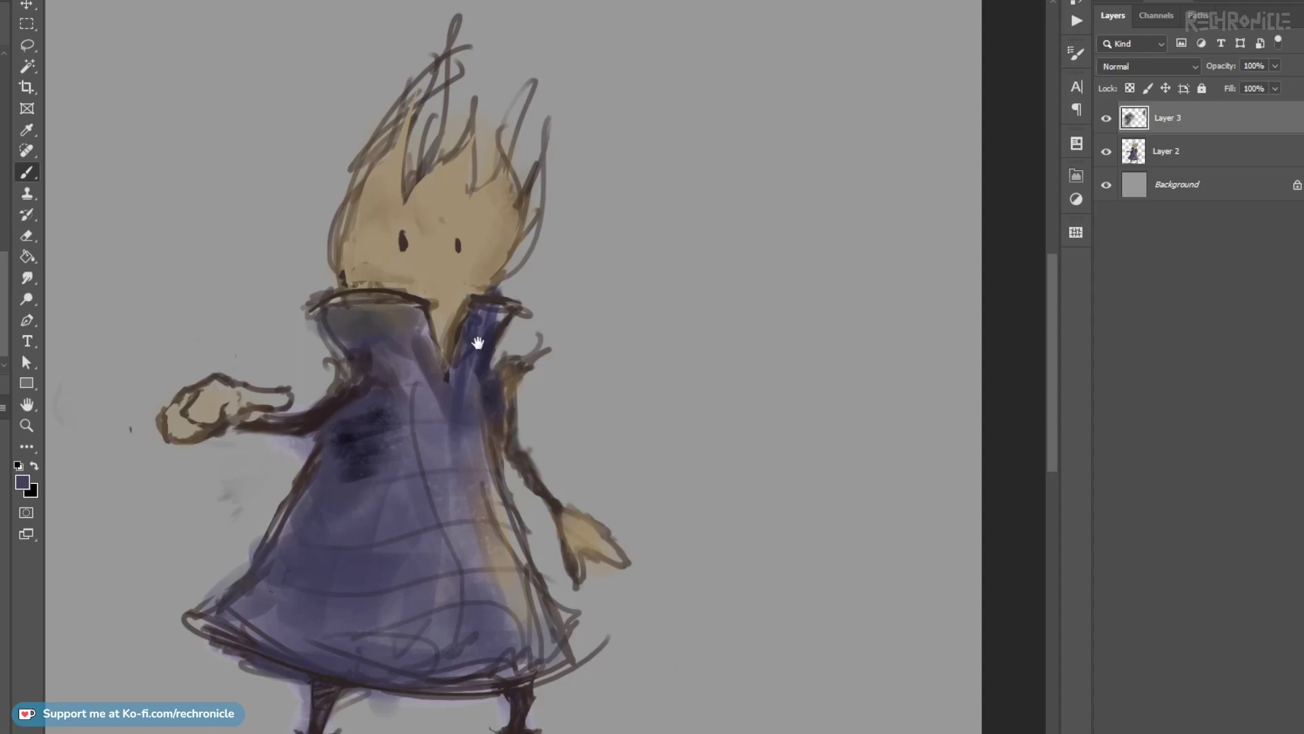
Add dark blue shadows to the collar and the coat's pointing-arm side, then merge the layer down.
left_click_drag(479, 342, 513, 413)
key("ctrl+z")
mouse_move(393, 428)
left_mouse_down()
mouse_move(383, 387)
mouse_move(376, 409)
mouse_move(423, 422)
mouse_move(391, 401)
left_mouse_up()
left_click_drag(392, 477, 504, 379)
mouse_move(451, 460)
left_mouse_down()
mouse_move(481, 476)
mouse_move(453, 495)
left_mouse_up()
key("ctrl+e")
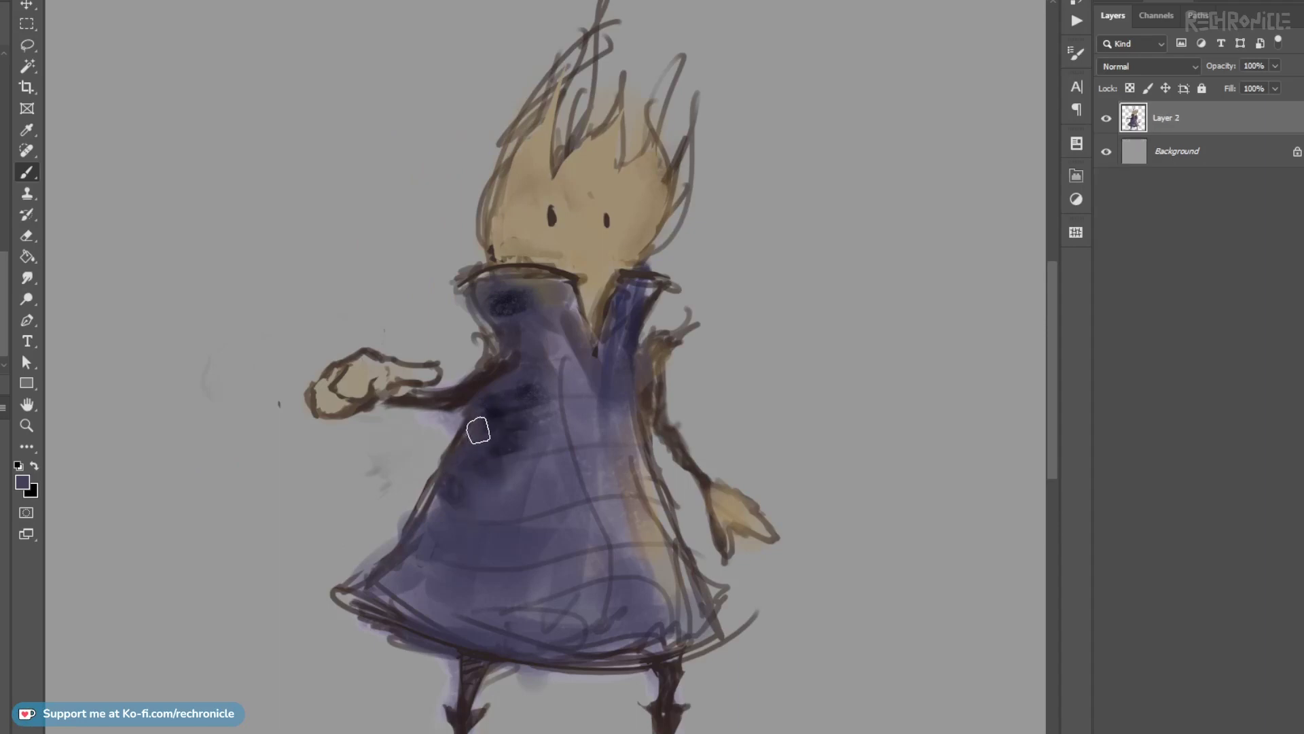
Work over the chest shadow with sampled coat blues and add a new layer to soften its edge.
left_click(511, 475, "alt")
left_click_drag(507, 463, 528, 439)
left_click(541, 479, "alt")
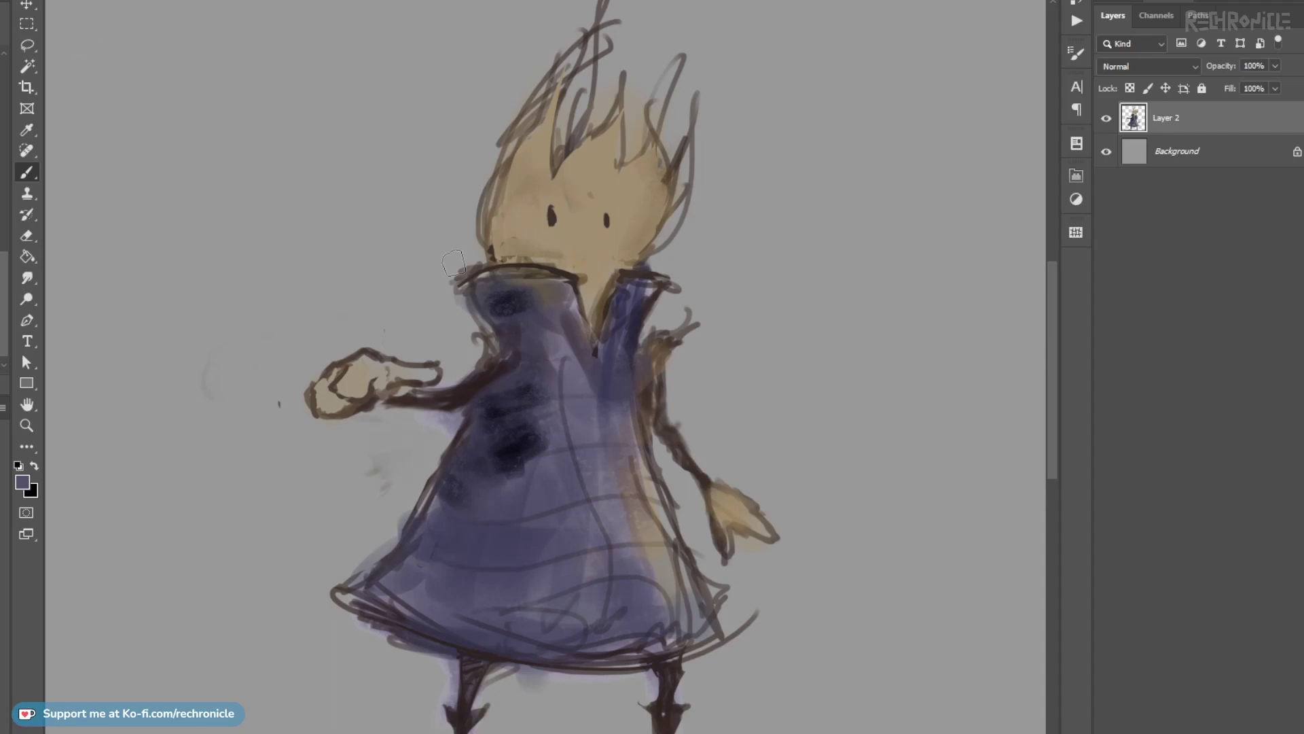
key("ctrl+alt+shift+n")
left_click(534, 485, "alt")
mouse_move(513, 480)
left_mouse_down()
mouse_move(542, 433)
mouse_move(504, 433)
mouse_move(522, 409)
left_mouse_up()
left_click_drag(478, 614, 457, 429)
Lasso the boot below the pointing arm, paint it with a sampled dark brown and deselect.
key("l")
left_click_drag(436, 570, 429, 541)
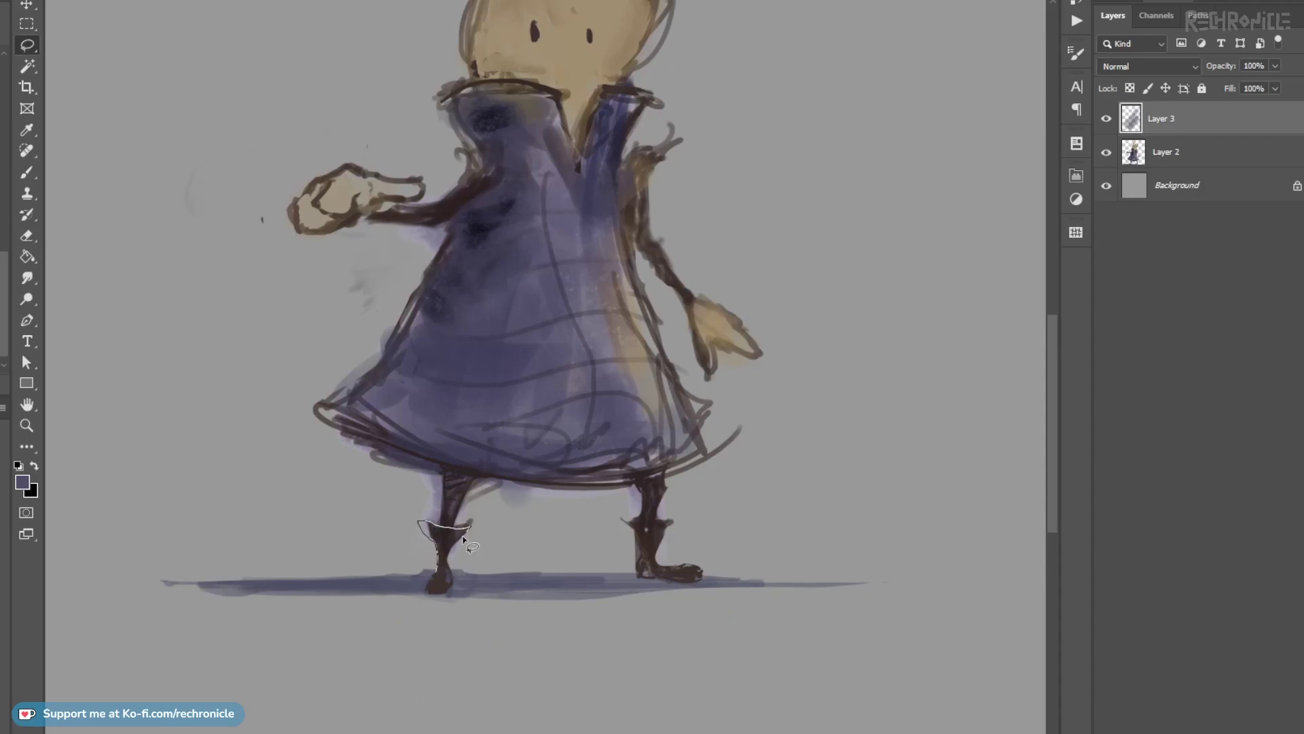
mouse_move(446, 570)
left_mouse_down()
mouse_move(428, 529)
mouse_move(460, 535)
mouse_move(449, 541)
mouse_move(430, 517)
mouse_move(462, 533)
left_mouse_up()
key("b")
left_click(445, 524, "alt")
key("ctrl+d")
Lasso the boot below the lowered arm, fill in its shaft with dark brown and deselect.
key("l")
mouse_move(641, 574)
left_mouse_down()
mouse_move(632, 520)
mouse_move(663, 521)
mouse_move(664, 546)
left_mouse_up()
key("b")
key("ctrl+d")
Refine the cuffs and shaft contours of both boots with sampled colours.
left_click(688, 478, "alt")
left_click_drag(688, 479, 610, 529)
left_click_drag(614, 451, 597, 481)
left_click_drag(416, 606, 469, 593)
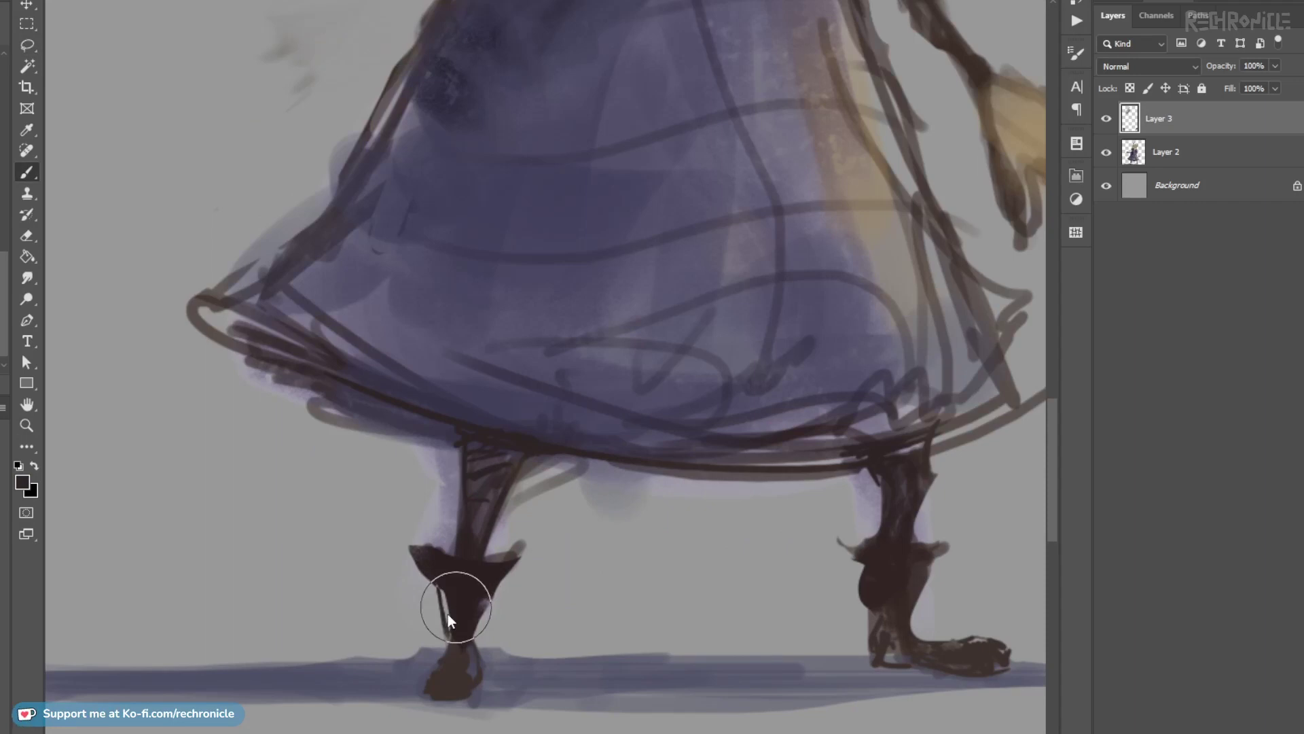
left_click_drag(446, 584, 457, 626)
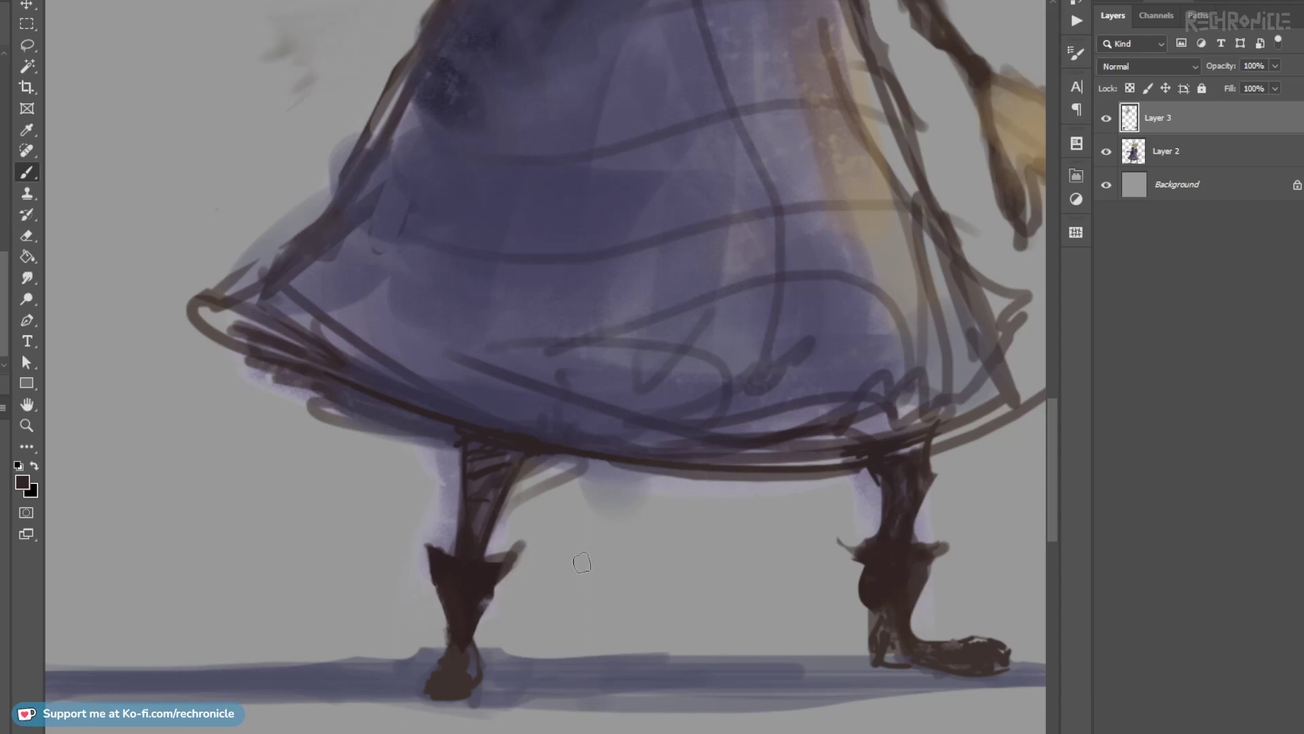
mouse_move(831, 602)
left_mouse_down()
mouse_move(495, 544)
mouse_move(526, 498)
left_mouse_up()
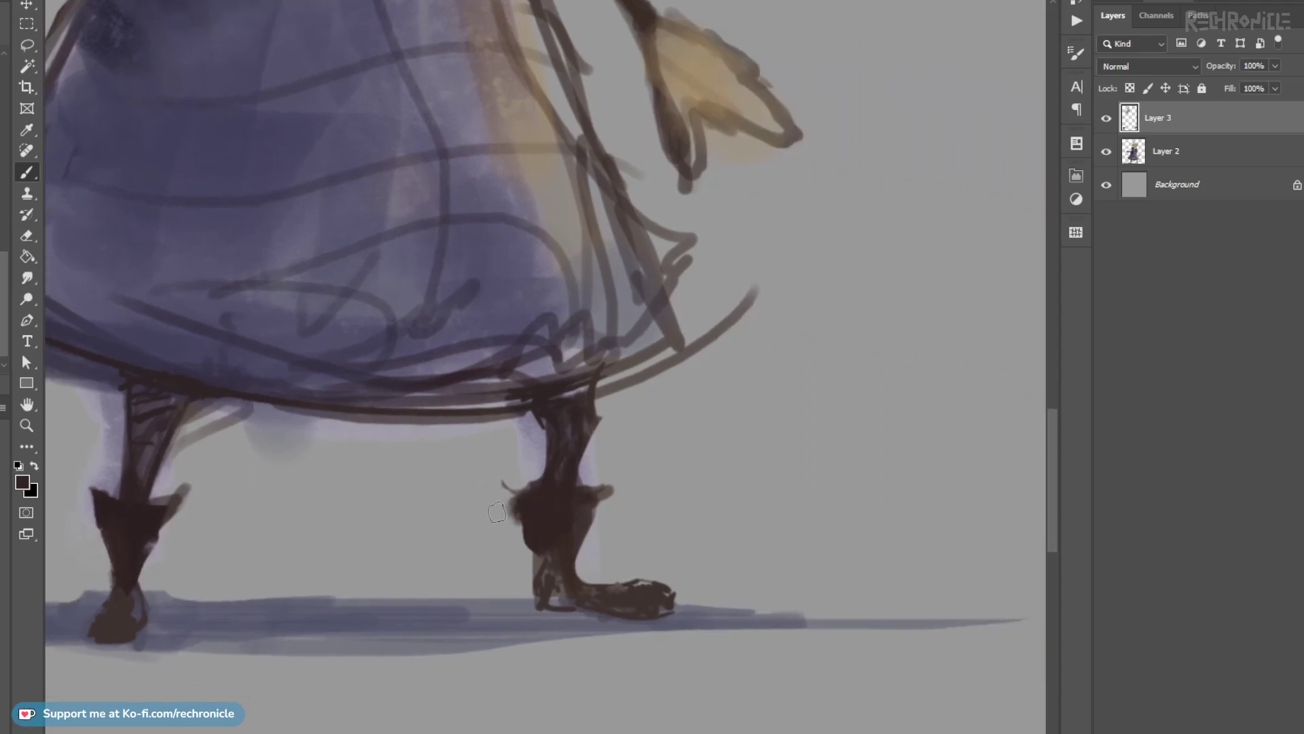
left_click(581, 509, "alt")
left_click_drag(561, 386, 508, 520)
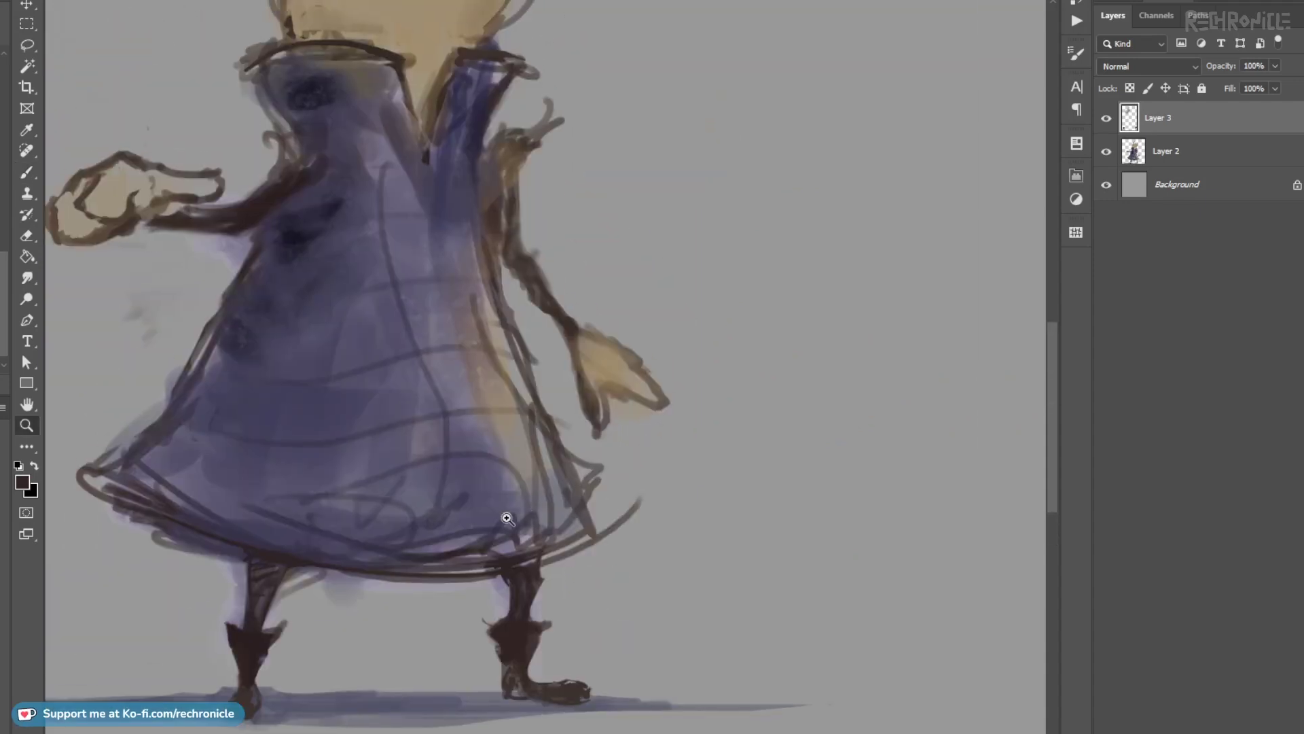
Thicken and redraw the coat's hem and outer edge on the lowered-arm side with sampled dark brown.
left_click(429, 571, "alt")
mouse_move(442, 570)
left_mouse_down()
mouse_move(565, 543)
mouse_move(611, 512)
mouse_move(644, 526)
left_mouse_up()
mouse_move(578, 413)
left_mouse_down()
mouse_move(635, 527)
mouse_move(579, 475)
left_mouse_up()
left_click_drag(602, 517, 646, 604)
left_click_drag(541, 382, 602, 517)
left_click_drag(531, 319, 622, 559)
left_click_drag(527, 399, 548, 457)
Paint over the rough lines inside the coat's lowered-arm side with sampled greyish mauve and cream tones.
left_click(504, 394, "alt")
left_click_drag(533, 360, 570, 488)
left_click(561, 524, "alt")
mouse_move(572, 558)
left_mouse_down()
mouse_move(518, 418)
mouse_move(585, 496)
left_mouse_up()
mouse_move(514, 434)
left_mouse_down()
mouse_move(527, 513)
mouse_move(554, 529)
left_mouse_up()
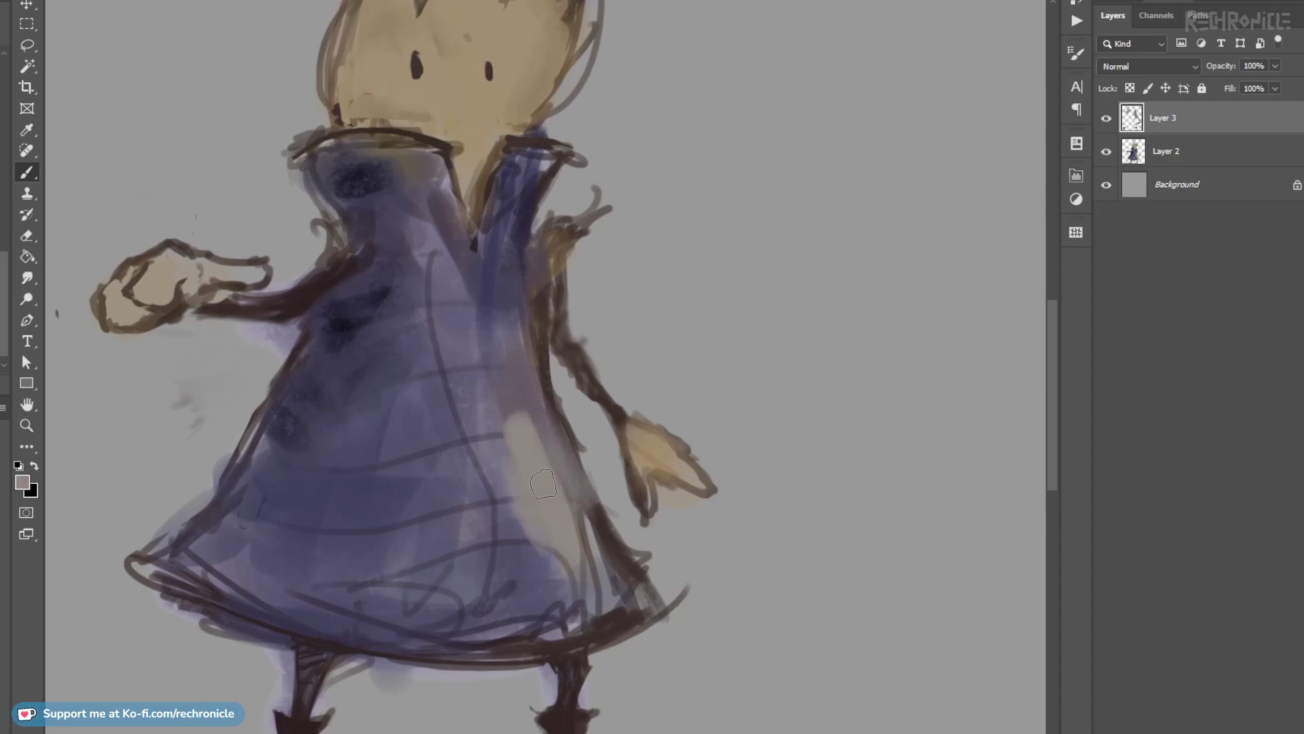
Blend the upper end of the coat's cream light strip into the blue with sampled purples.
left_click(501, 441, "alt")
mouse_move(508, 469)
left_mouse_down()
mouse_move(507, 439)
mouse_move(522, 467)
mouse_move(534, 412)
mouse_move(518, 407)
mouse_move(504, 434)
left_mouse_up()
left_click(525, 437, "alt")
left_click(516, 380, "alt")
left_click_drag(531, 324, 565, 434)
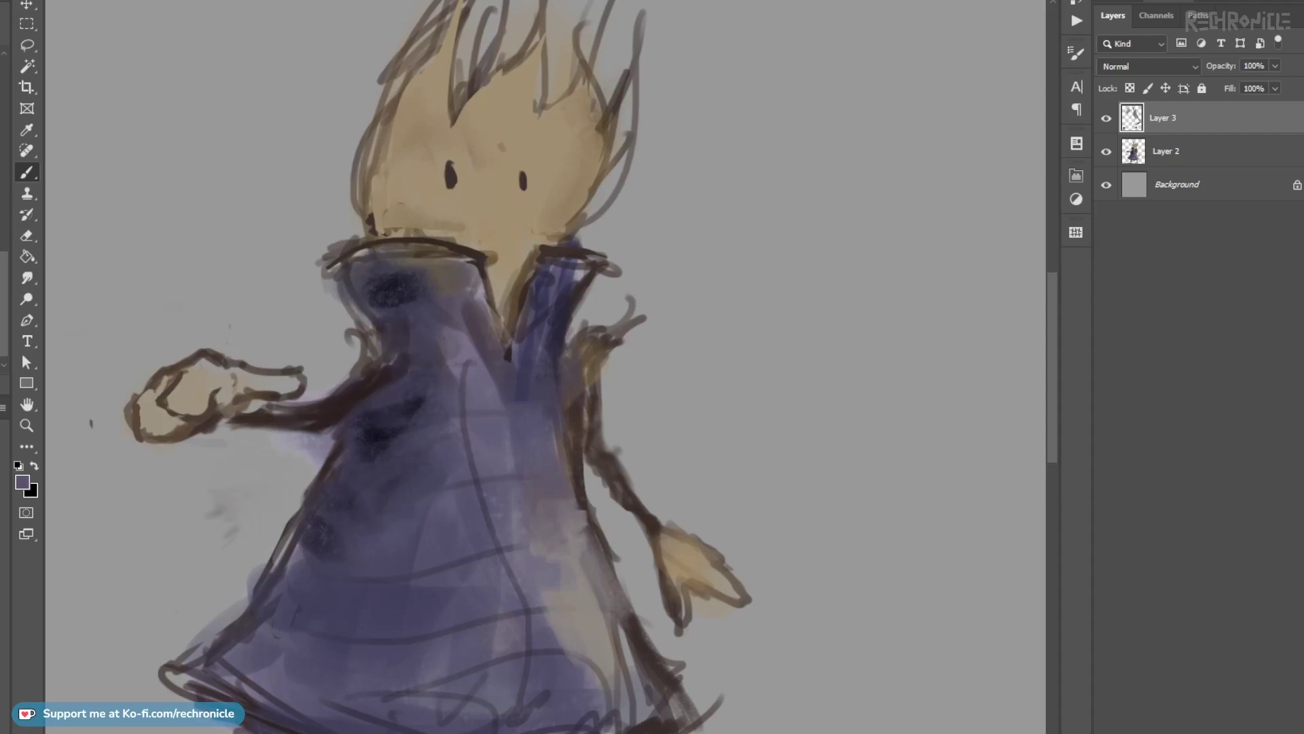
Cover the vertical sketch line and rough marks down the coat's centre with sampled blue-purples.
left_click(543, 398, "alt")
mouse_move(540, 420)
left_mouse_down()
mouse_move(545, 535)
mouse_move(509, 585)
left_mouse_up()
left_click(524, 539, "alt")
left_click(524, 460, "alt")
mouse_move(527, 501)
left_mouse_down()
mouse_move(581, 458)
mouse_move(534, 444)
mouse_move(523, 351)
mouse_move(499, 365)
mouse_move(525, 359)
left_mouse_up()
left_click(545, 403, "alt")
Repaint the collar flap on the lowered-arm side with sampled blues.
left_click(507, 311, "alt")
left_click(526, 280, "alt")
left_click(618, 251, "alt")
left_click_drag(614, 233, 578, 296)
left_click(586, 300, "alt")
Lasso the inner edge of the collar's V opening, fill it with sampled dark brown and deselect.
key("z")
left_click(540, 207)
key("l")
mouse_move(540, 222)
left_mouse_down()
mouse_move(588, 377)
mouse_move(502, 232)
mouse_move(504, 208)
mouse_move(529, 217)
mouse_move(572, 352)
left_mouse_up()
key("b")
left_click(527, 219, "alt")
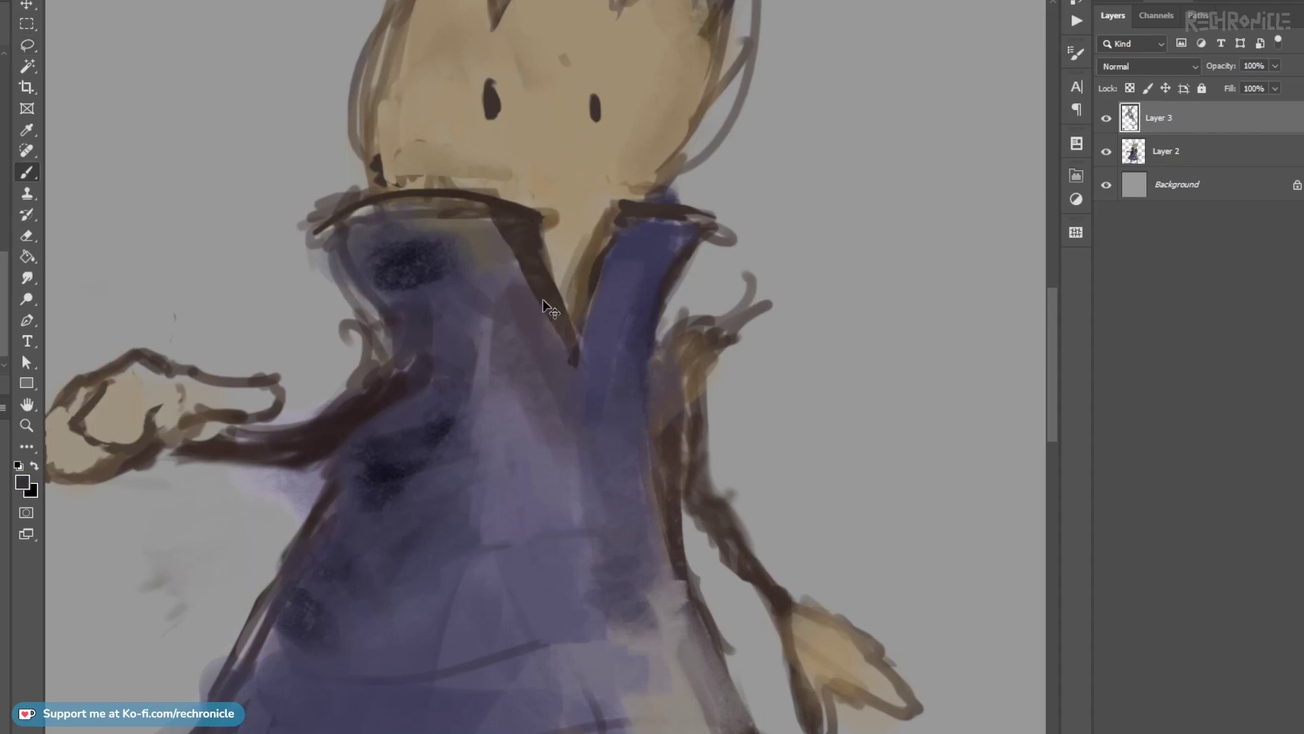
key("ctrl+d")
Sample a grey-brown for the collar's front fold and smooth the collar's outer edge with sampled blue.
left_click_drag(430, 205, 526, 340)
mouse_move(610, 394)
left_mouse_down()
mouse_move(659, 530)
mouse_move(606, 448)
left_mouse_up()
left_click(572, 465, "alt")
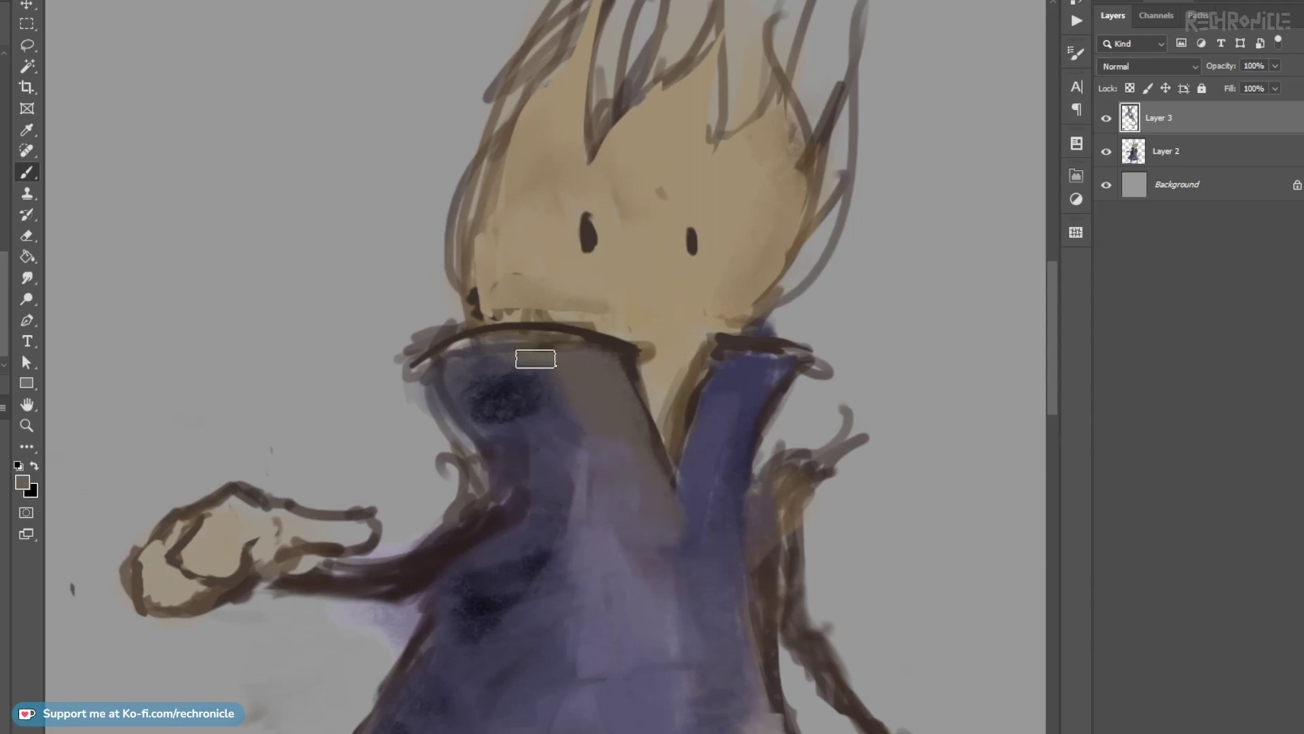
left_click(471, 367, "alt")
mouse_move(476, 356)
left_mouse_down()
mouse_move(448, 365)
mouse_move(472, 412)
left_mouse_up()
left_click(485, 430, "alt")
Blend the coat's shoulder and upper chest on the raised-arm side with sampled blues.
left_click(485, 527, "alt")
mouse_move(479, 524)
left_mouse_down()
mouse_move(554, 527)
mouse_move(539, 533)
mouse_move(539, 486)
left_mouse_up()
left_click(545, 531, "alt")
mouse_move(514, 606)
left_mouse_down()
mouse_move(489, 339)
mouse_move(460, 294)
mouse_move(478, 279)
mouse_move(523, 285)
left_mouse_up()
left_click(449, 335, "alt")
left_click(520, 329, "alt")
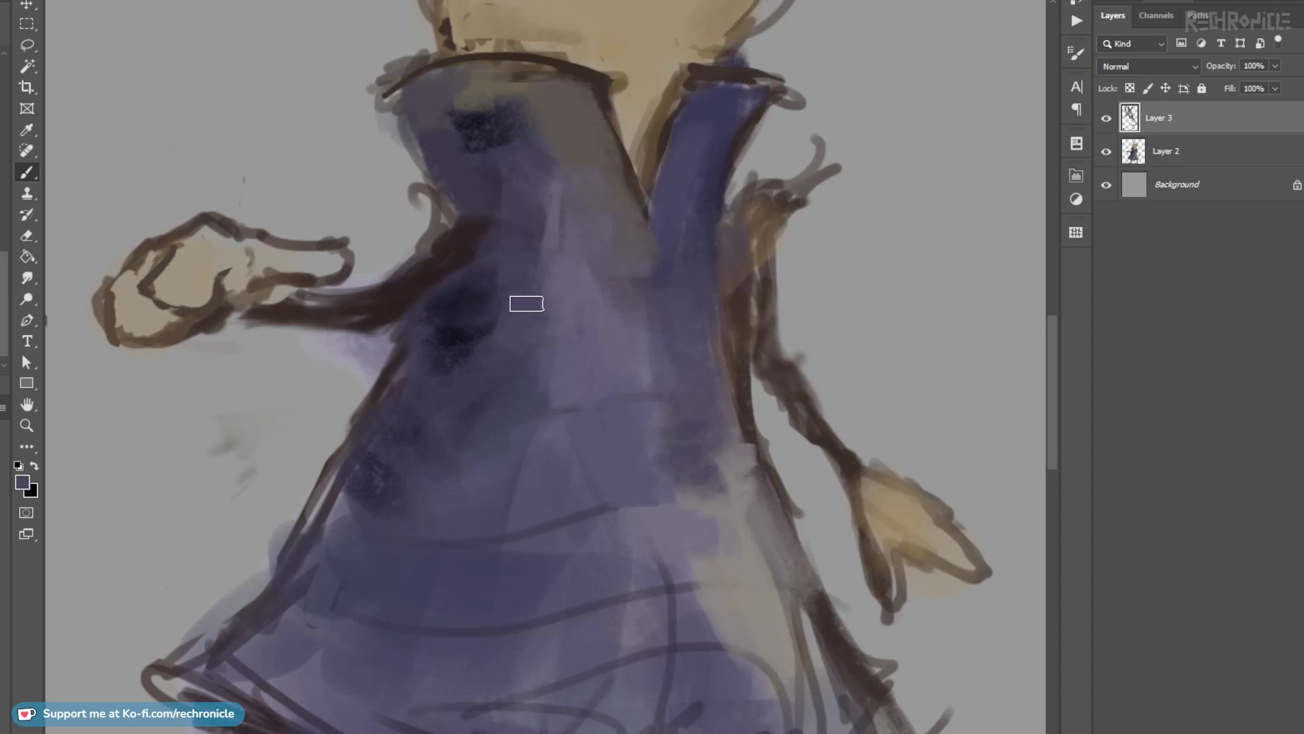
Cover the curved sketch lines across the middle of the coat with sampled blue-purples.
left_click(563, 387, "alt")
mouse_move(542, 410)
left_mouse_down()
mouse_move(490, 452)
mouse_move(521, 517)
mouse_move(571, 500)
mouse_move(610, 545)
mouse_move(531, 571)
mouse_move(509, 537)
mouse_move(460, 578)
mouse_move(423, 574)
mouse_move(404, 502)
left_mouse_up()
left_click(586, 508, "alt")
left_click(362, 518, "alt")
left_click_drag(420, 552, 511, 360)
left_click(460, 417, "alt")
mouse_move(456, 401)
left_mouse_down()
mouse_move(402, 425)
mouse_move(399, 469)
mouse_move(358, 518)
mouse_move(469, 530)
left_mouse_up()
left_click(555, 491, "alt")
mouse_move(564, 520)
left_mouse_down()
mouse_move(597, 492)
mouse_move(679, 546)
left_mouse_up()
Paint over the fold lines across the coat's lower skirt with sampled blues, undoing one stroke along the way.
left_click_drag(664, 491, 473, 502)
left_click(535, 451, "alt")
mouse_move(550, 450)
left_mouse_down()
mouse_move(577, 488)
mouse_move(579, 559)
left_mouse_up()
left_click(449, 490, "alt")
mouse_move(451, 496)
left_mouse_down()
mouse_move(530, 574)
mouse_move(485, 572)
mouse_move(621, 562)
mouse_move(641, 545)
mouse_move(598, 564)
mouse_move(581, 602)
mouse_move(666, 584)
left_mouse_up()
left_click(667, 474, "alt")
mouse_move(666, 473)
left_mouse_down()
mouse_move(707, 561)
mouse_move(727, 523)
mouse_move(492, 499)
mouse_move(570, 568)
left_mouse_up()
left_click(518, 500, "alt")
key("ctrl+z")
left_click_drag(542, 463, 573, 539)
left_click(472, 390, "alt")
left_click_drag(480, 366, 515, 441)
left_click_drag(559, 307, 565, 471)
Touch up the lowered hand with a sampled tan.
left_click(583, 502, "alt")
left_click(611, 540, "alt")
left_click(615, 511, "alt")
left_click_drag(606, 576, 616, 568)
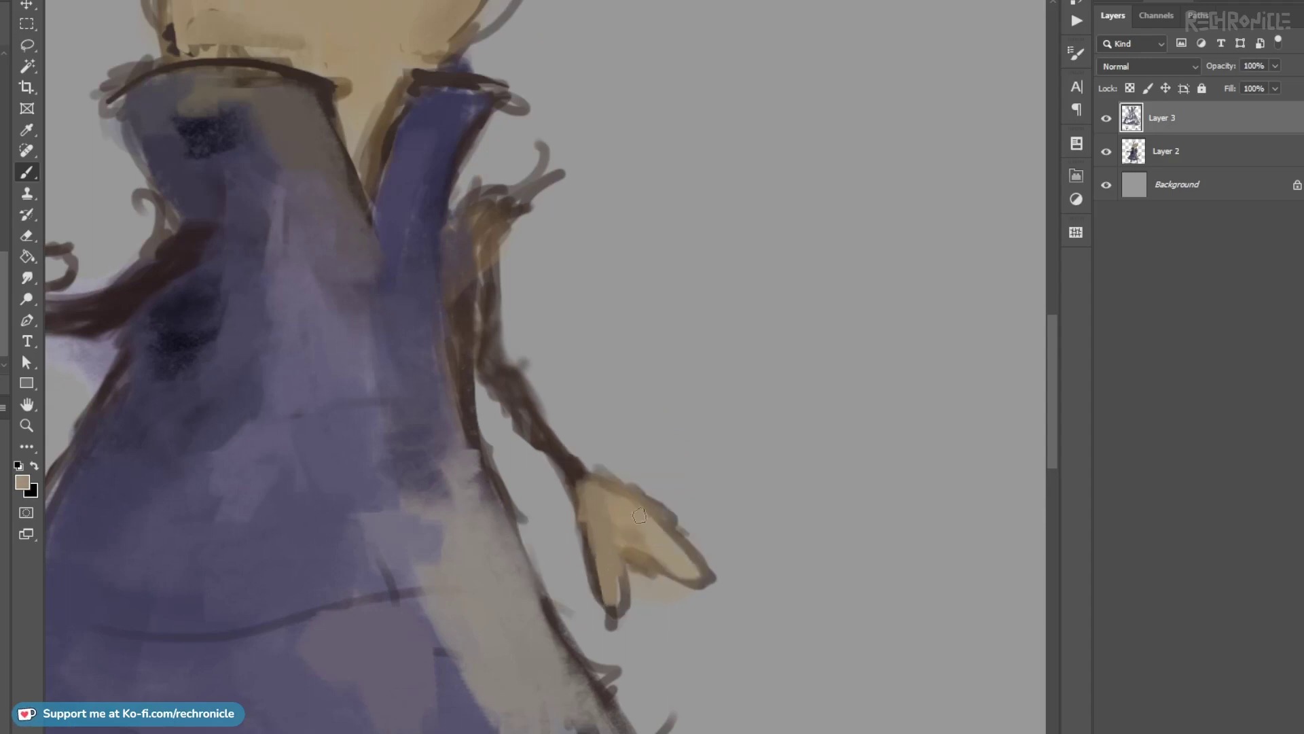
Darken the lowered forearm with sampled dark brown, then lasso the sleeve's ragged upper edge, fill it and deselect.
left_click(592, 481, "alt")
left_click(584, 468, "alt")
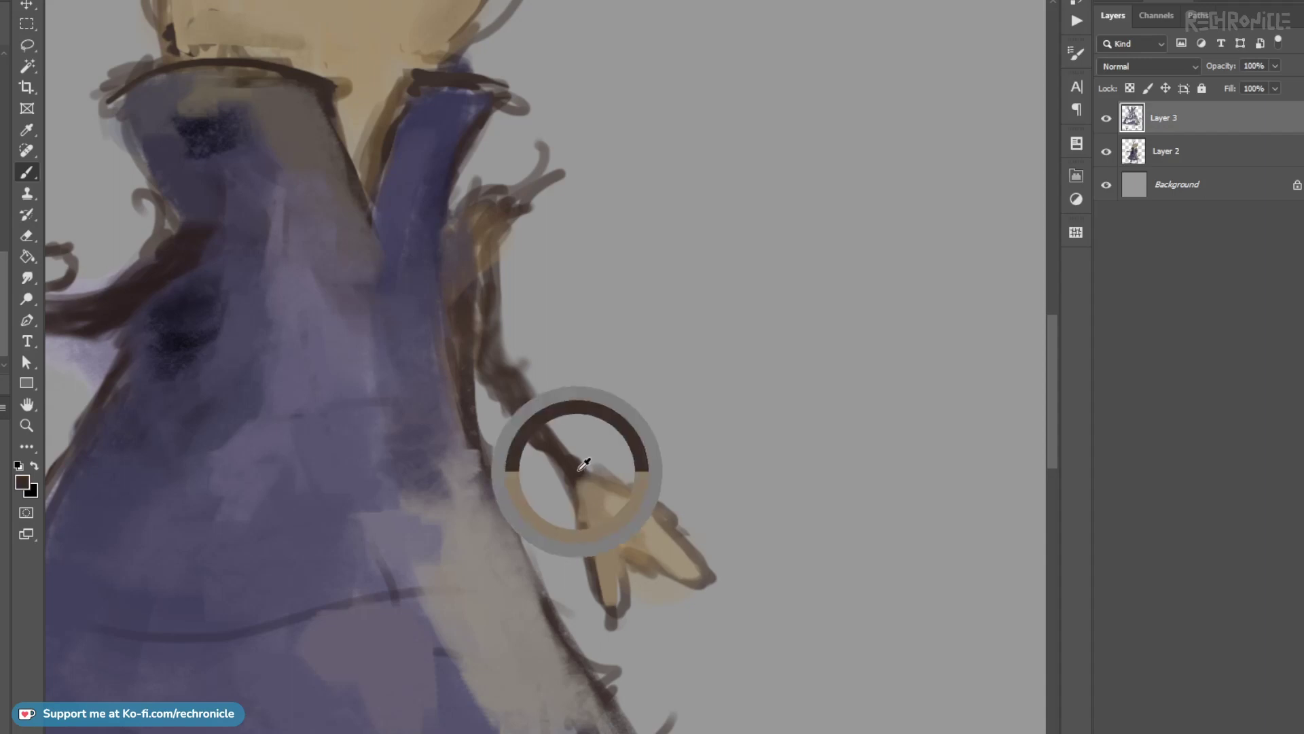
mouse_move(530, 422)
left_mouse_down()
mouse_move(510, 382)
mouse_move(569, 499)
mouse_move(530, 447)
left_mouse_up()
key("l")
mouse_move(585, 569)
left_mouse_down()
mouse_move(552, 404)
mouse_move(519, 472)
mouse_move(547, 340)
left_mouse_up()
key("b")
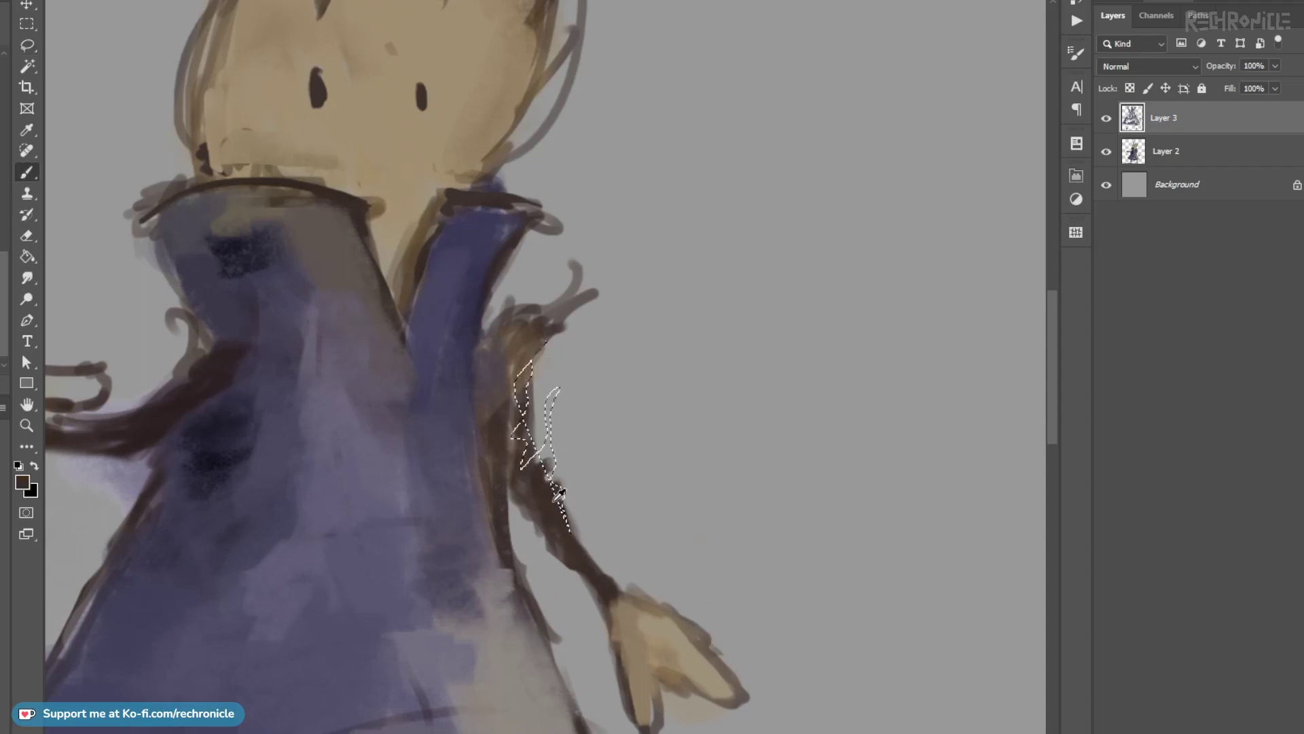
left_click_drag(553, 418, 554, 481)
key("ctrl+d")
Paint sampled blue down the coat's side edge beside the lowered arm.
left_click(527, 394, "alt")
left_click(521, 367, "alt")
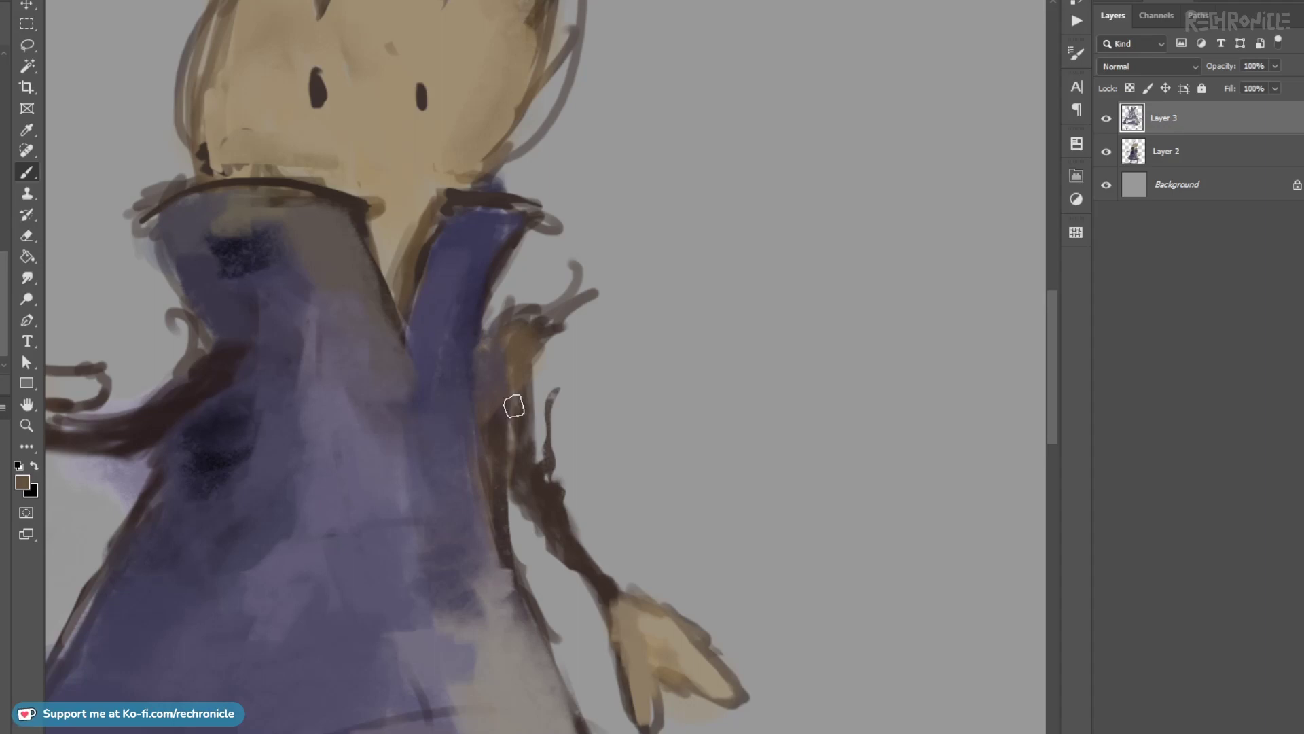
left_click(460, 411, "alt")
left_click(474, 311, "alt")
mouse_move(488, 303)
left_mouse_down()
mouse_move(503, 373)
mouse_move(495, 443)
left_mouse_up()
mouse_move(491, 387)
left_mouse_down()
mouse_move(663, 539)
mouse_move(775, 577)
left_mouse_up()
mouse_move(430, 410)
left_mouse_down()
mouse_move(445, 400)
mouse_move(446, 466)
mouse_move(495, 526)
left_mouse_up()
left_click_drag(510, 479, 555, 515)
Merge Layer 3 into Layer 2 and erase the loose sketch lines outside the collar on the raised-arm side.
key("ctrl+e")
key("e")
left_click_drag(511, 391, 462, 429)
mouse_move(478, 540)
left_mouse_down()
mouse_move(485, 481)
mouse_move(520, 505)
mouse_move(504, 528)
mouse_move(544, 493)
mouse_move(532, 476)
mouse_move(582, 470)
left_mouse_up()
Paint the raised arm's shoulder and thicken its forearm up to the hand with sampled dark colours.
key("b")
left_click(526, 519, "alt")
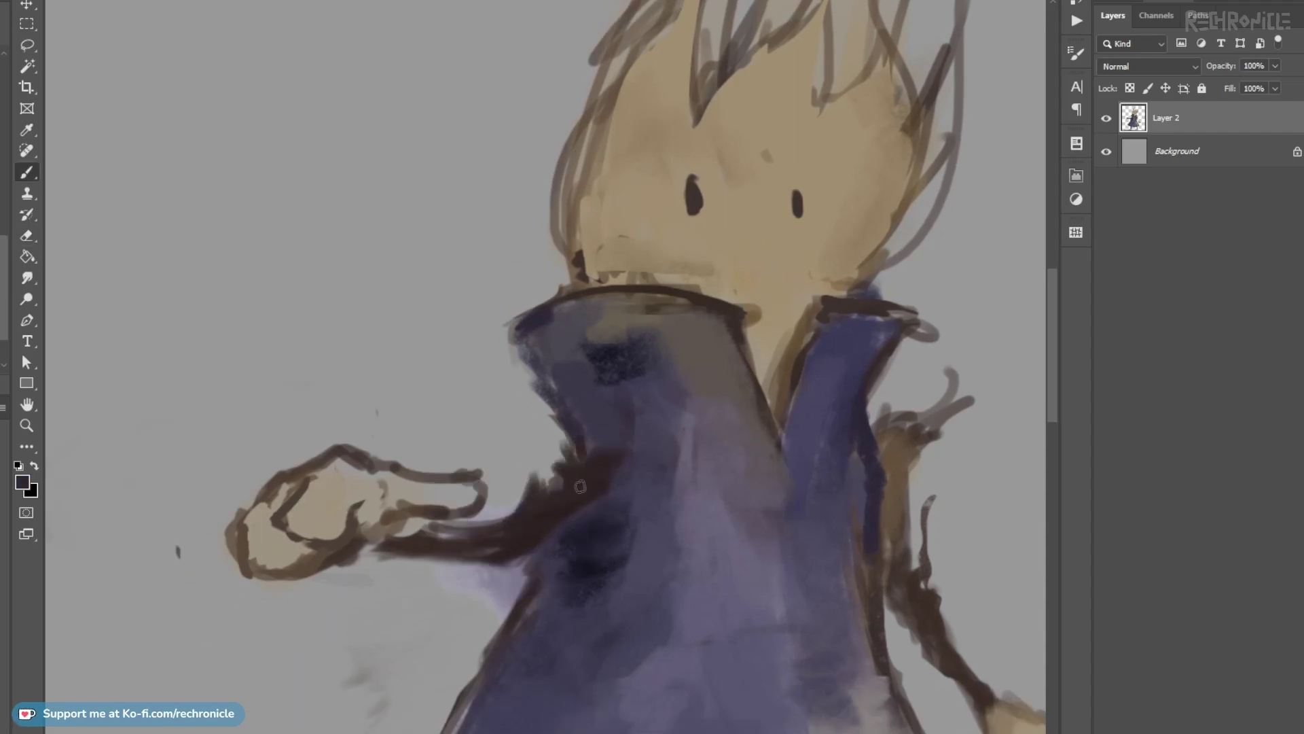
left_click_drag(599, 423, 588, 450)
left_click_drag(589, 495, 689, 431)
left_click(558, 474, "alt")
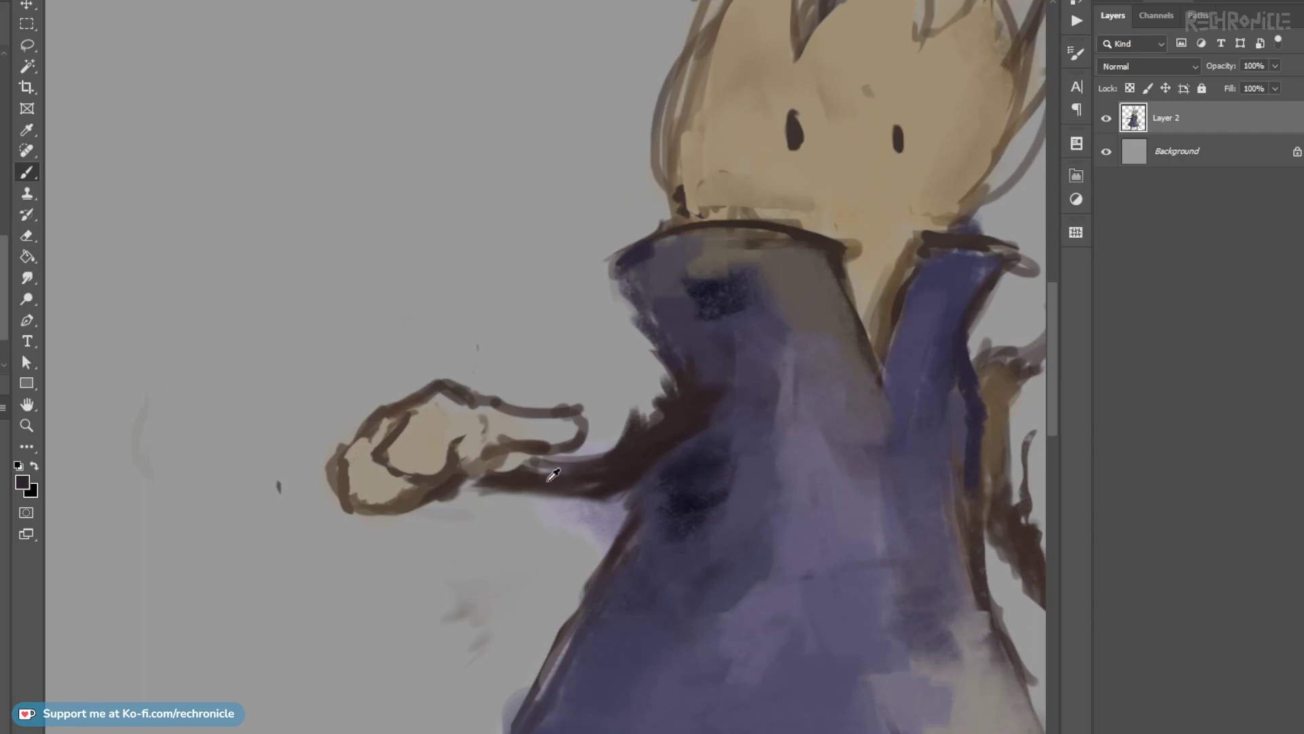
mouse_move(508, 475)
left_mouse_down()
mouse_move(473, 470)
mouse_move(528, 459)
mouse_move(610, 481)
mouse_move(498, 450)
left_mouse_up()
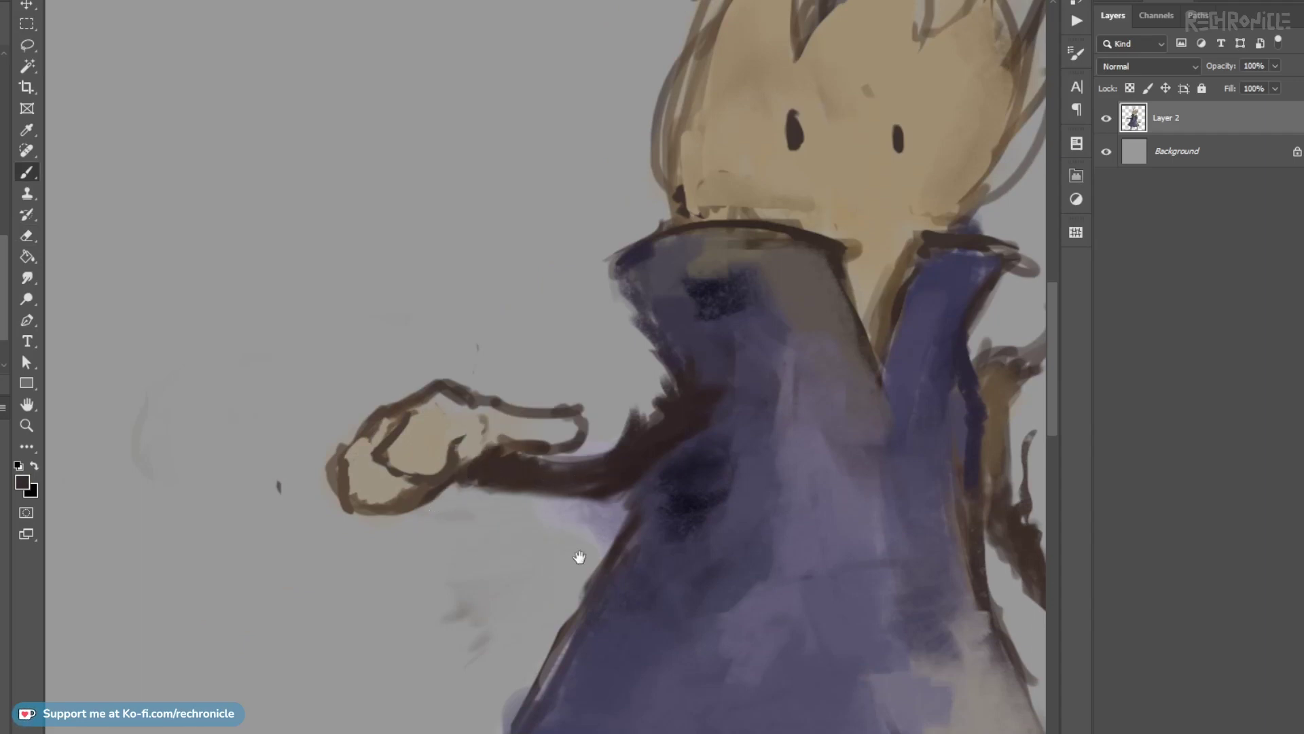
Paint along the coat's lower outer edge on the raised-arm side with sampled colours.
left_click_drag(587, 572, 527, 378)
key("e")
key("b")
left_click(535, 385, "alt")
left_click_drag(534, 381, 504, 460)
mouse_move(415, 583)
left_mouse_down()
mouse_move(528, 486)
mouse_move(416, 533)
mouse_move(501, 541)
left_mouse_up()
left_click(571, 433, "alt")
left_click(437, 561, "alt")
Tidy the coat's hem line and its flared corner with sampled colours.
mouse_move(418, 534)
left_mouse_down()
mouse_move(513, 582)
mouse_move(436, 545)
mouse_move(615, 606)
left_mouse_up()
left_click(533, 600, "alt")
mouse_move(478, 542)
left_mouse_down()
mouse_move(615, 601)
mouse_move(491, 556)
left_mouse_up()
left_click(615, 591, "alt")
left_click_drag(572, 498, 539, 502)
left_click_drag(729, 499, 540, 458)
mouse_move(704, 435)
left_mouse_down()
mouse_move(568, 457)
mouse_move(695, 477)
left_mouse_up()
mouse_move(710, 450)
left_mouse_down()
mouse_move(752, 434)
mouse_move(584, 479)
mouse_move(620, 426)
left_mouse_up()
Cover the remaining sketch marks on the lower skirt with sampled blue-purples.
left_click(579, 550, "alt")
left_click(662, 610, "alt")
mouse_move(667, 600)
left_mouse_down()
mouse_move(671, 547)
mouse_move(693, 589)
mouse_move(685, 607)
left_mouse_up()
left_click(700, 537, "alt")
left_click_drag(654, 553, 668, 633)
left_click(469, 585, "alt")
left_click_drag(527, 621, 530, 567)
left_click_drag(613, 558, 589, 574)
Refine the pale edge of the skirt on the lowered-arm side with a sampled grey.
left_click_drag(602, 447, 523, 441)
left_click_drag(525, 438, 545, 437)
left_click(578, 497, "alt")
left_click_drag(569, 479, 576, 440)
left_click_drag(603, 502, 587, 399)
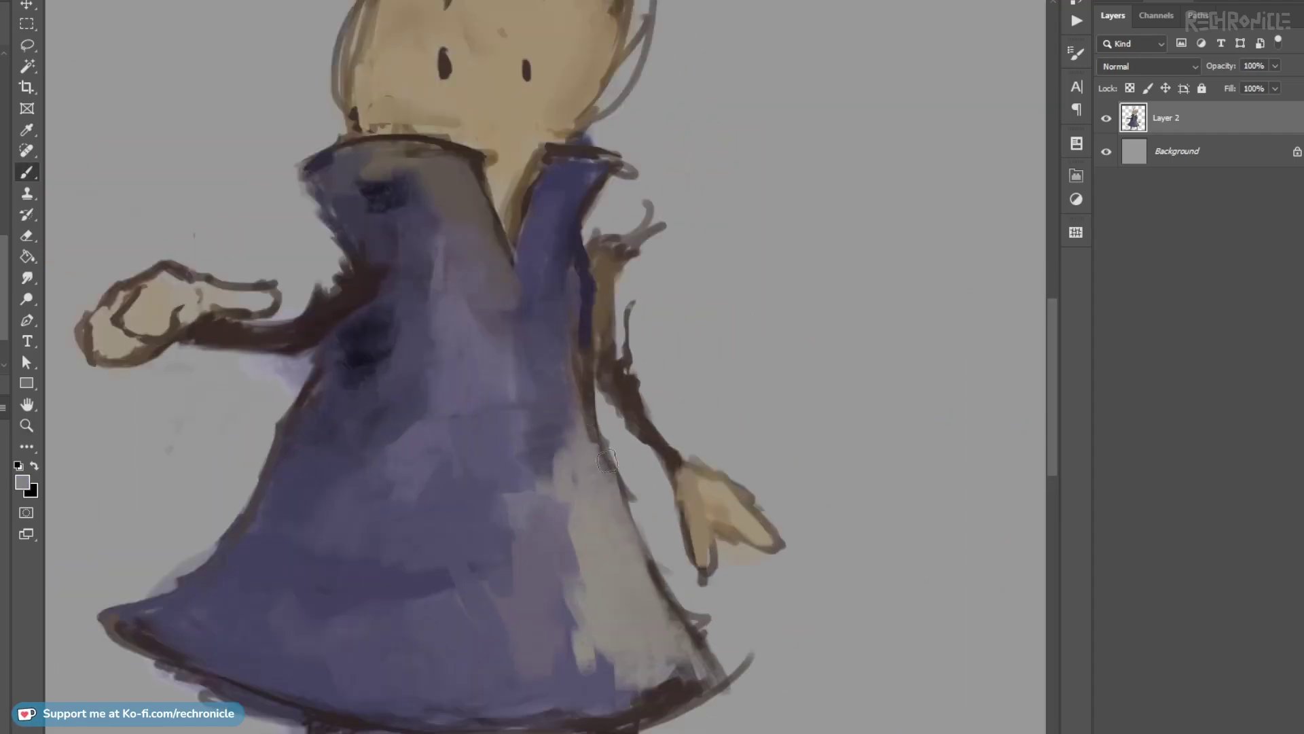
Sample dark brown and paint the lowered arm's upper sleeve, undoing the stray stroke on the coat's edge.
left_click(592, 423, "alt")
left_click_drag(649, 525, 635, 489)
mouse_move(618, 441)
left_mouse_down()
mouse_move(577, 532)
mouse_move(585, 516)
left_mouse_up()
key("ctrl+z")
left_click(608, 523, "alt")
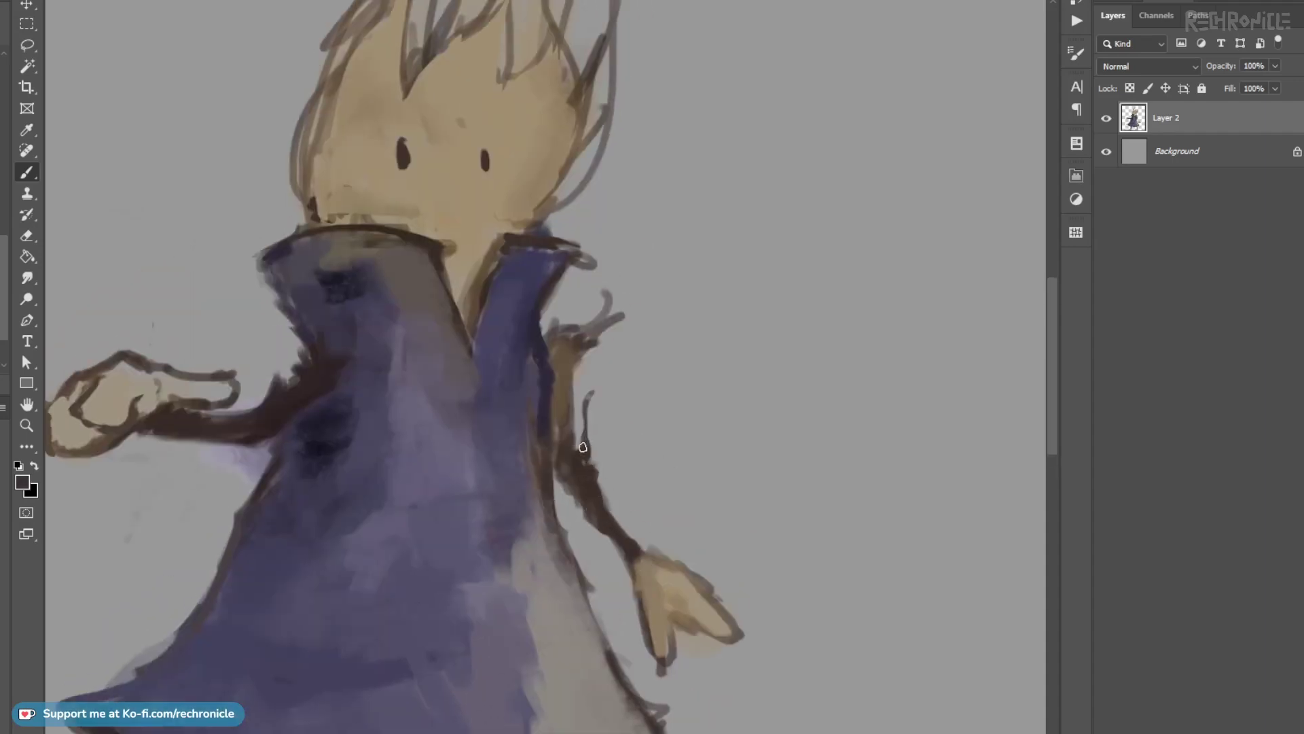
left_click_drag(567, 413, 573, 355)
left_click_drag(602, 376, 645, 650)
Cover the marks beside the collar's front tip with sampled skin tones.
left_click(502, 528, "alt")
mouse_move(497, 519)
left_mouse_down()
mouse_move(506, 566)
mouse_move(534, 513)
left_mouse_up()
left_click(511, 537, "alt")
left_click_drag(534, 513, 524, 534)
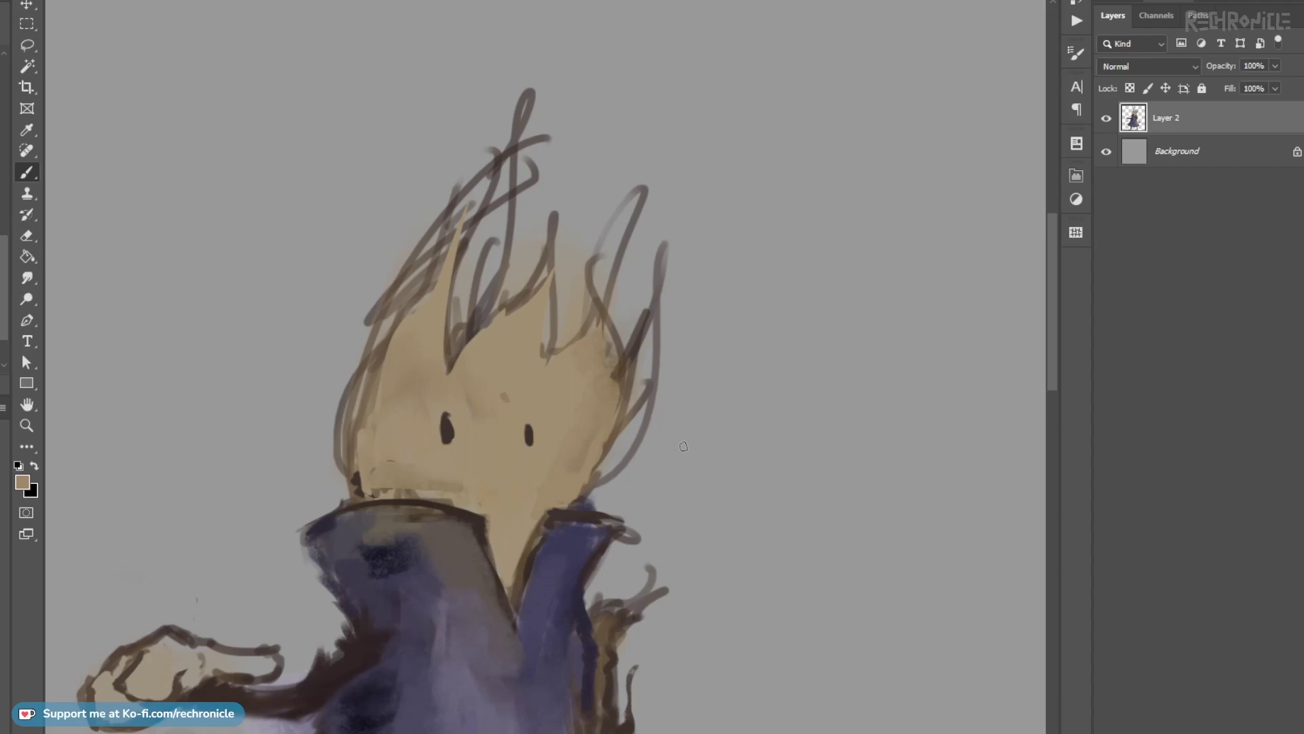
Shade the inside and upper edge of the collar on the raised-arm side with sampled dark blues.
key("z")
left_click_drag(683, 446, 521, 411)
left_click_drag(426, 273, 466, 311)
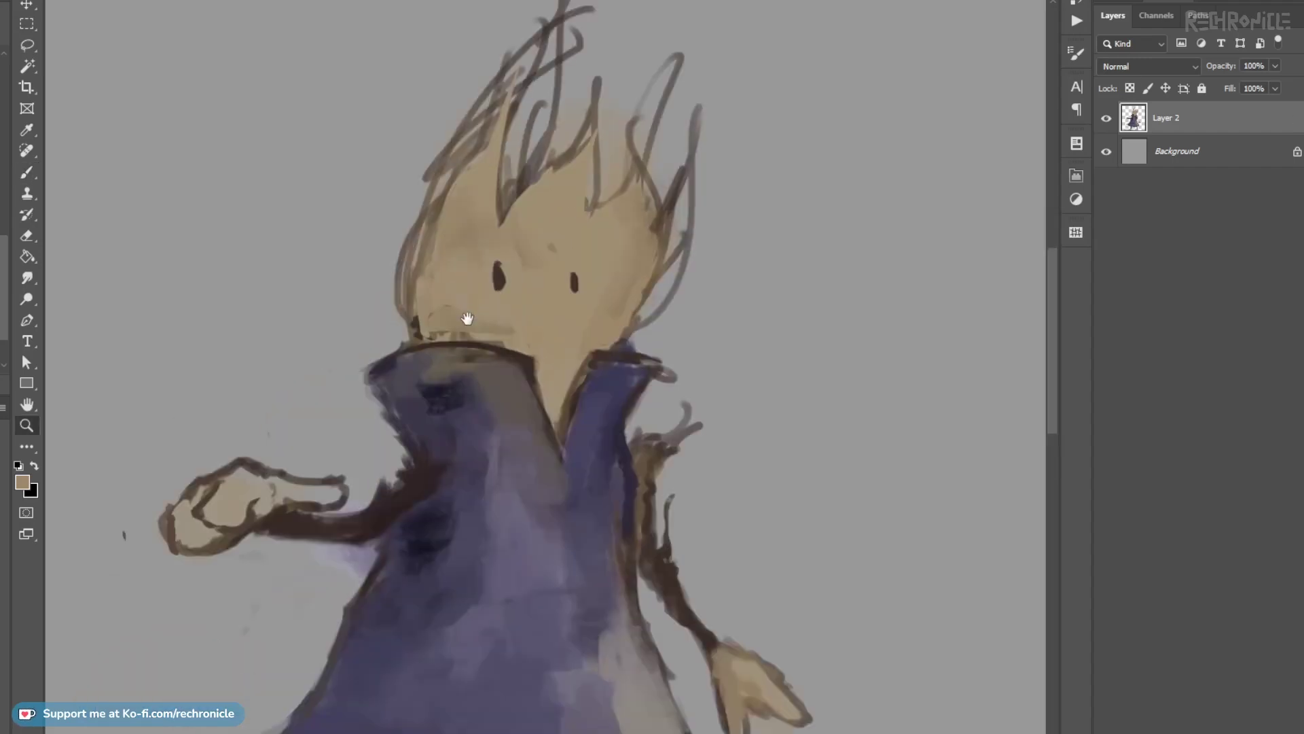
key("b")
mouse_move(440, 378)
left_mouse_down()
mouse_move(456, 410)
mouse_move(474, 378)
left_mouse_up()
mouse_move(430, 386)
left_mouse_down()
mouse_move(451, 369)
mouse_move(423, 377)
mouse_move(494, 377)
mouse_move(458, 385)
mouse_move(508, 363)
left_mouse_up()
left_click(470, 400, "alt")
left_click(456, 400, "alt")
mouse_move(414, 383)
left_mouse_down()
mouse_move(401, 365)
mouse_move(391, 387)
left_mouse_up()
left_click(397, 361, "alt")
left_click_drag(487, 463, 473, 317)
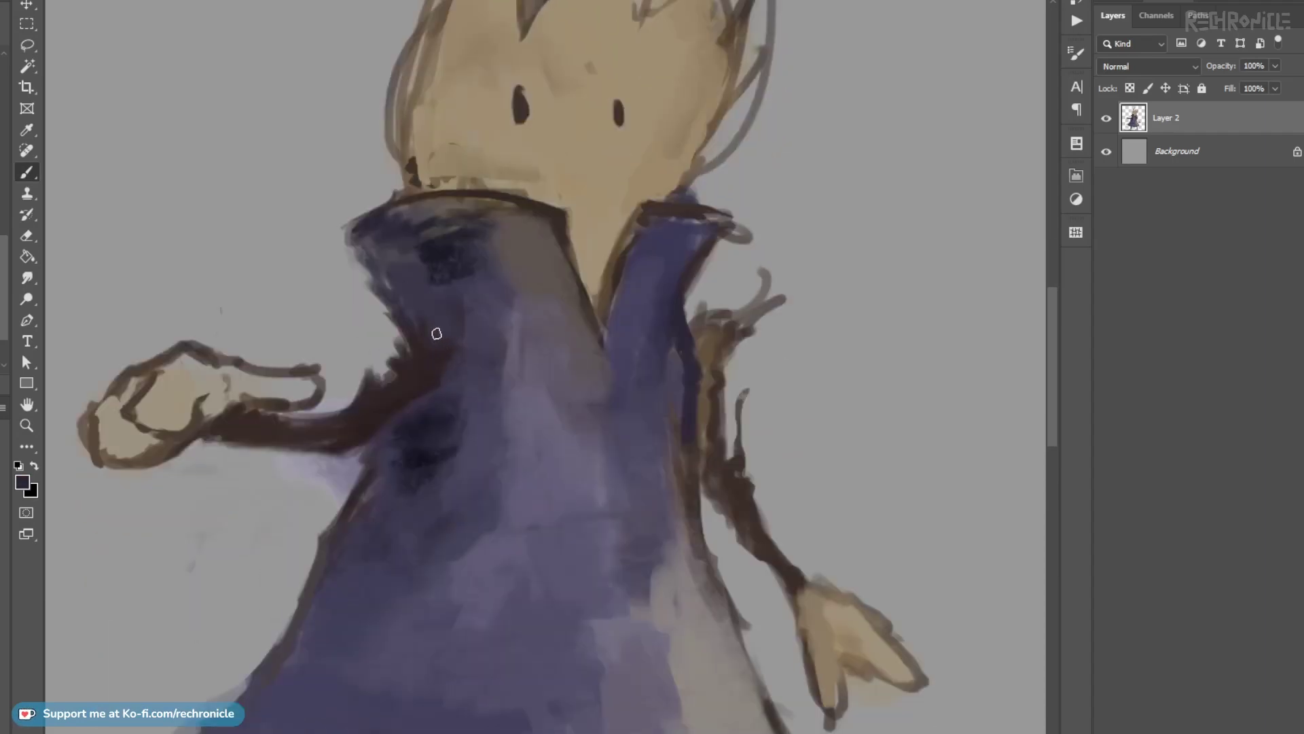
Deepen the shadow beneath the raised arm's shoulder with sampled dark colours.
left_click(424, 367, "alt")
left_click(430, 415, "alt")
mouse_move(454, 389)
left_mouse_down()
mouse_move(419, 399)
mouse_move(446, 410)
mouse_move(460, 447)
left_mouse_up()
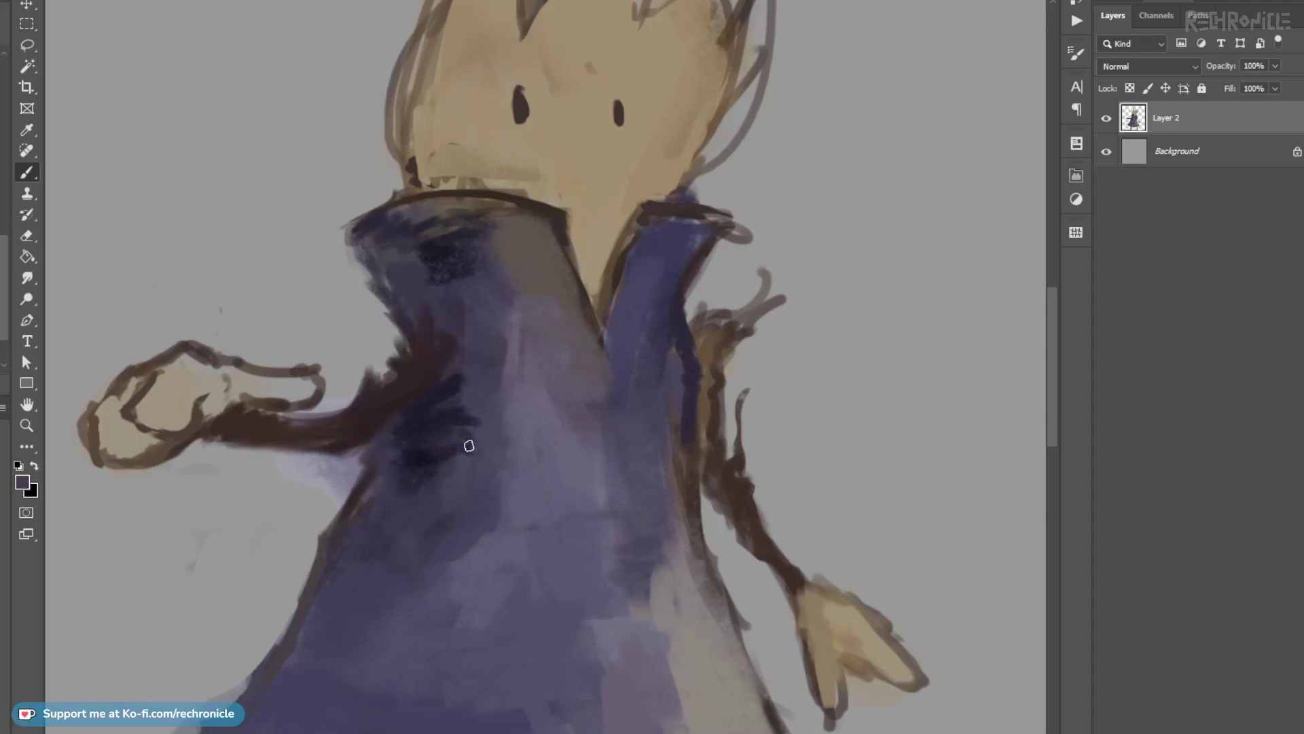
left_click_drag(718, 356, 506, 484)
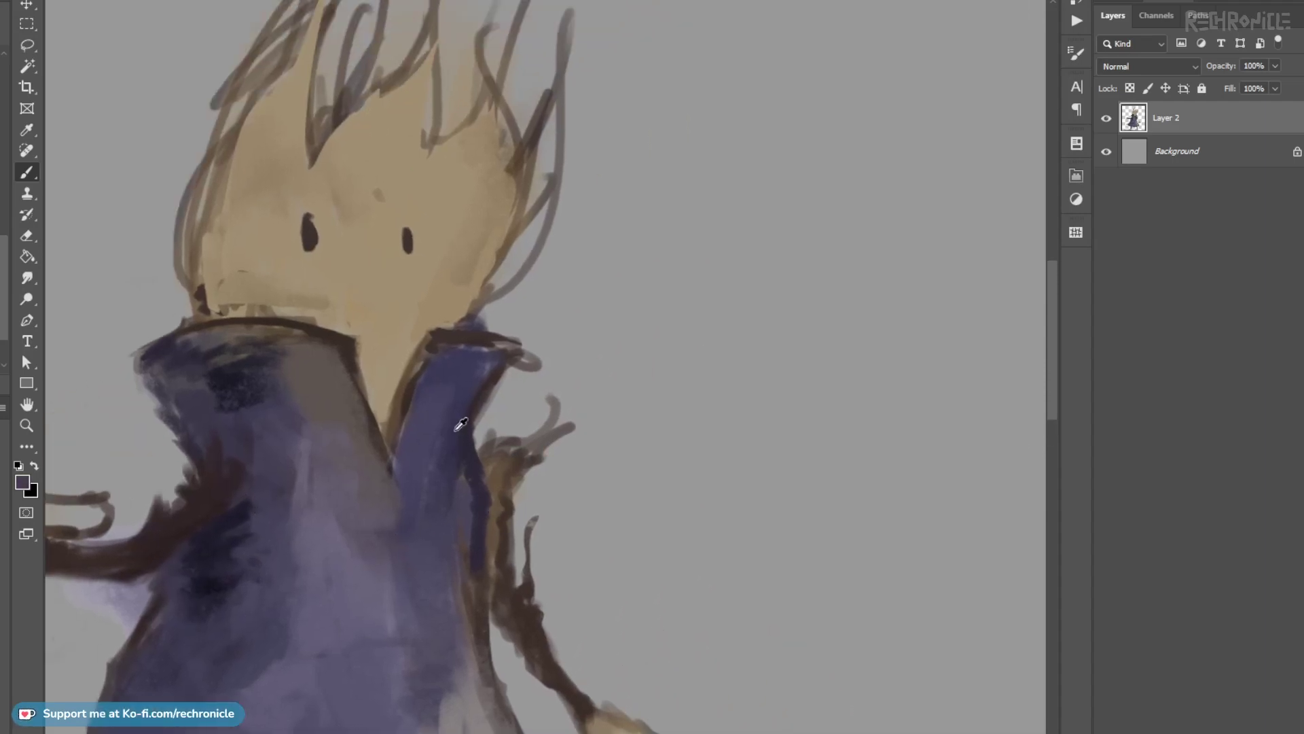
Refine the collar's outer edge on the lowered-arm side with sampled blue.
left_click_drag(503, 430, 542, 565)
left_click(516, 483, "alt")
mouse_move(509, 478)
left_mouse_down()
mouse_move(563, 499)
mouse_move(544, 483)
mouse_move(491, 485)
left_mouse_up()
left_click(496, 515, "alt")
key("z")
left_click_drag(561, 446, 547, 325)
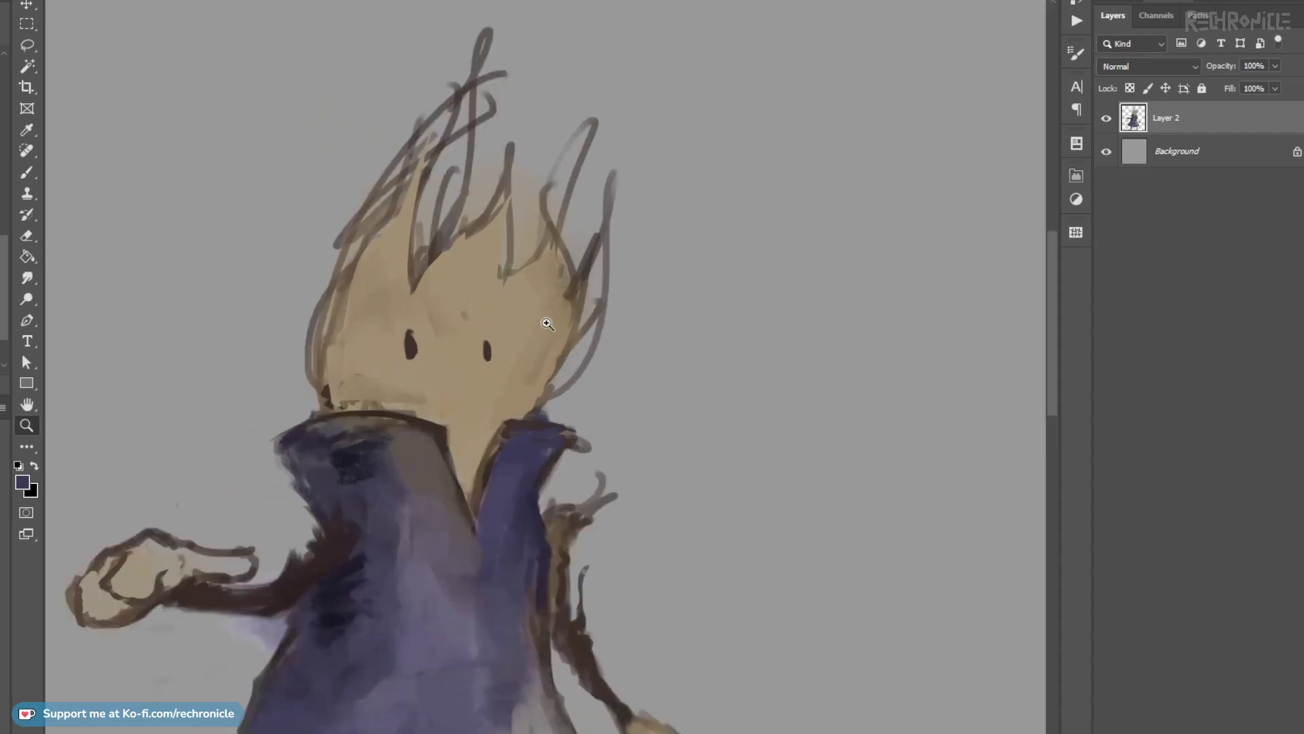
Lasso the outer hair lock on the lowered-arm side of the head, fill it with sampled tan and deselect.
key("l")
mouse_move(533, 410)
left_mouse_down()
mouse_move(598, 318)
mouse_move(584, 287)
mouse_move(534, 406)
left_mouse_up()
key("b")
left_click(581, 319, "alt")
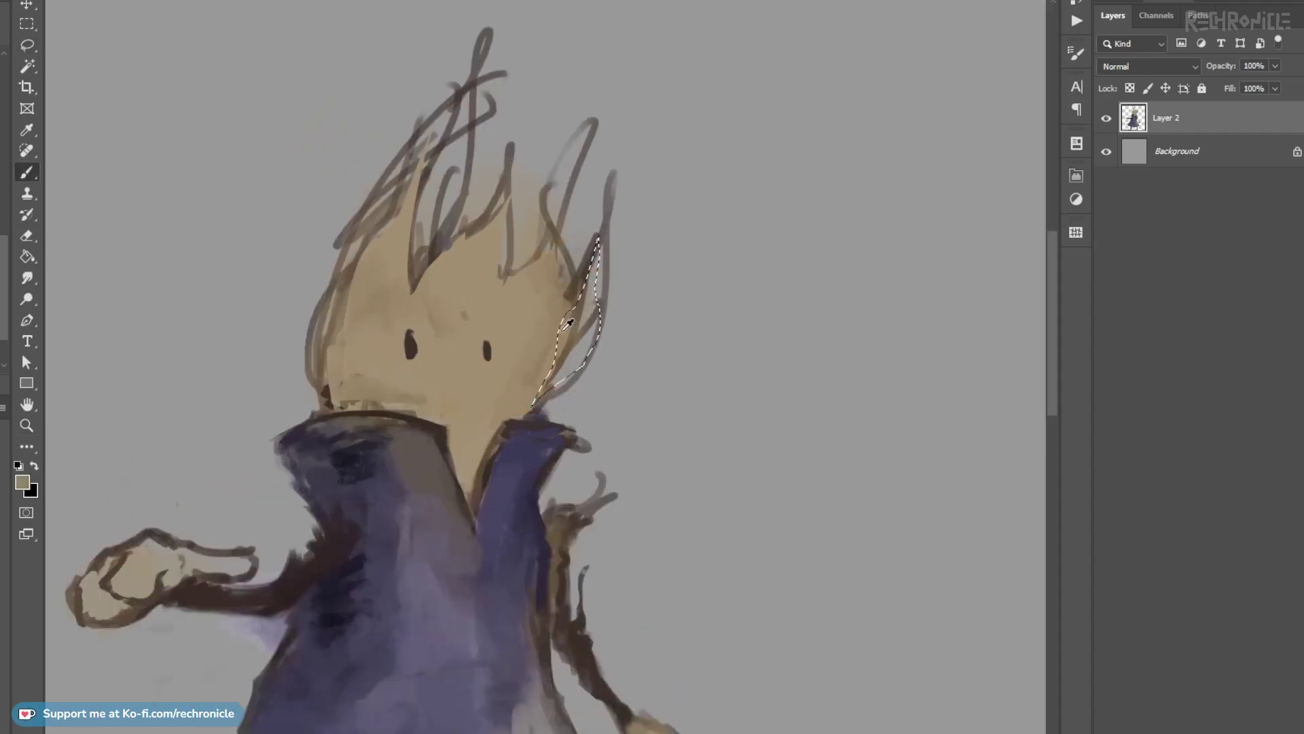
key("ctrl+d")
left_click_drag(564, 315, 617, 444)
Lasso the thin curved hair spike on the lowered-arm side, fill it with tan and deselect.
key("l")
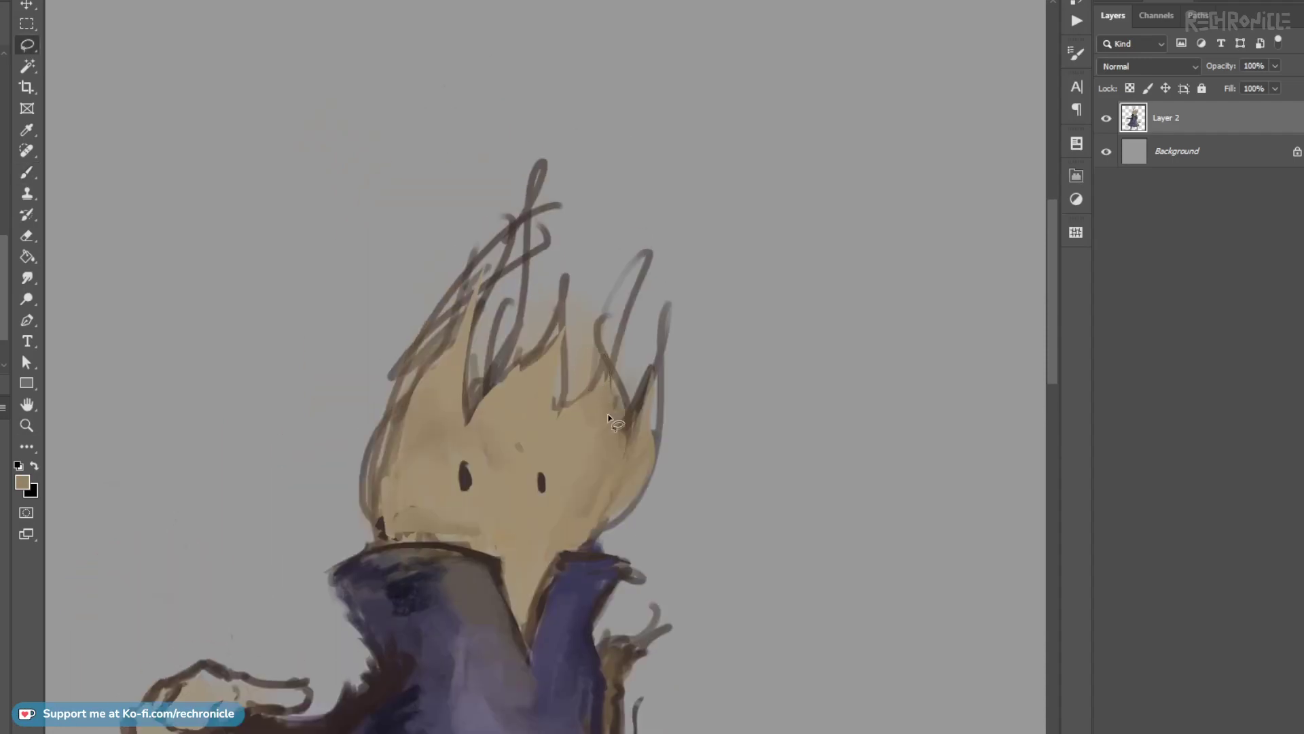
mouse_move(633, 275)
left_mouse_down()
mouse_move(608, 426)
mouse_move(652, 238)
left_mouse_up()
key("b")
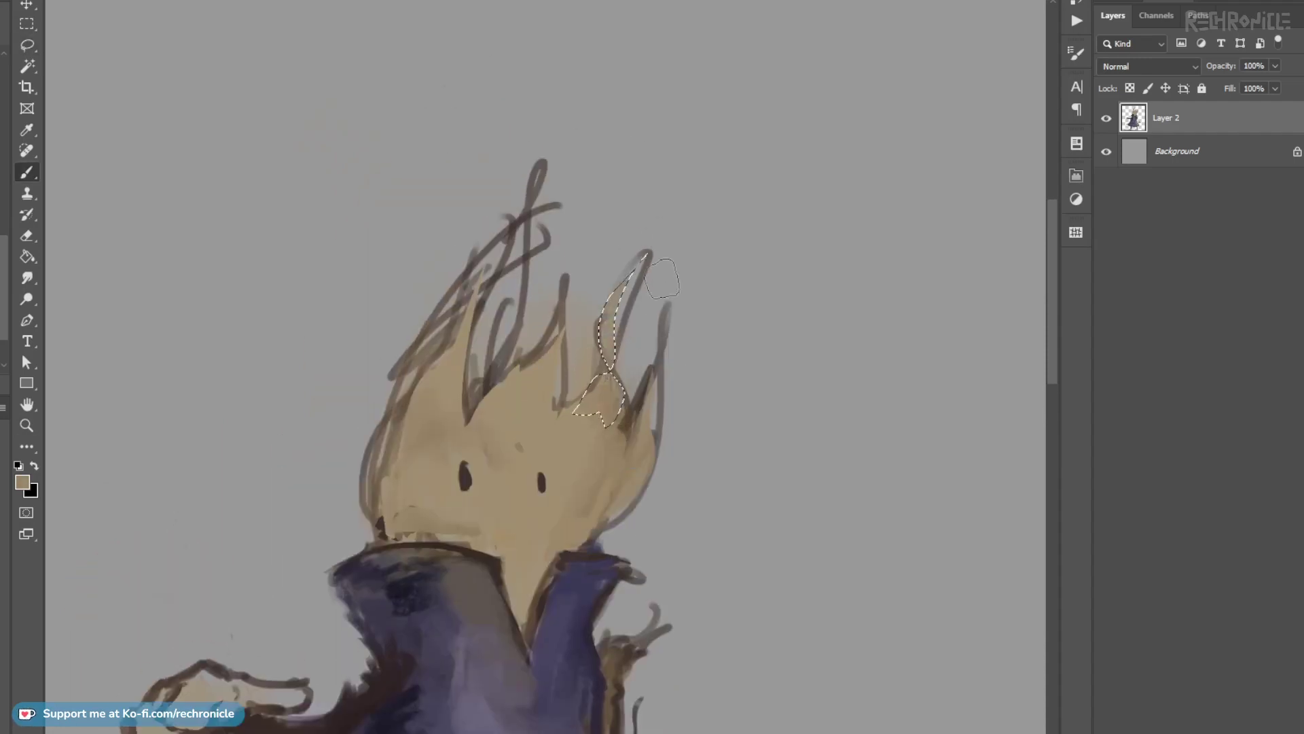
key("ctrl+d")
Lasso the tall hair spike above the forehead, fill it with tan and deselect.
key("l")
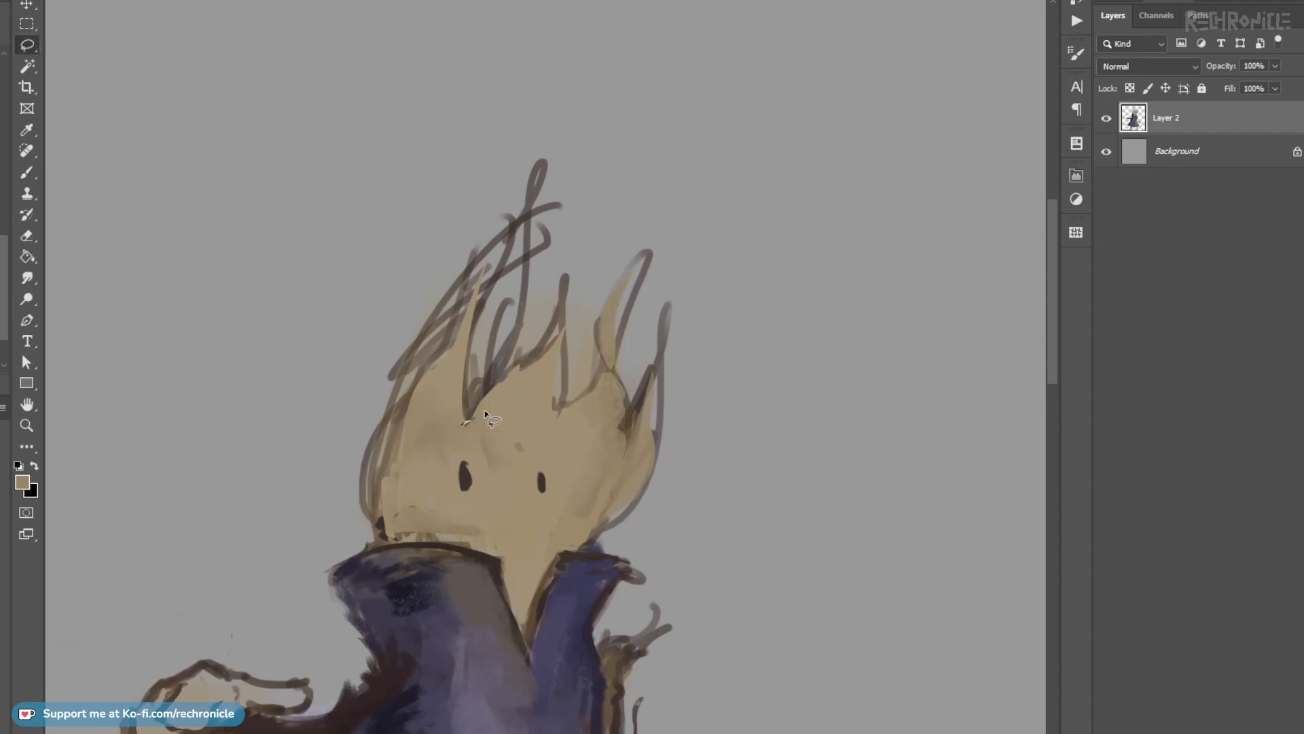
left_click_drag(528, 246, 462, 426)
key("b")
mouse_move(509, 260)
left_mouse_down()
mouse_move(527, 136)
mouse_move(516, 242)
left_mouse_up()
key("ctrl+d")
Lasso the long swept-up hair along the raised-arm side of the head, fill it with tan and deselect.
key("l")
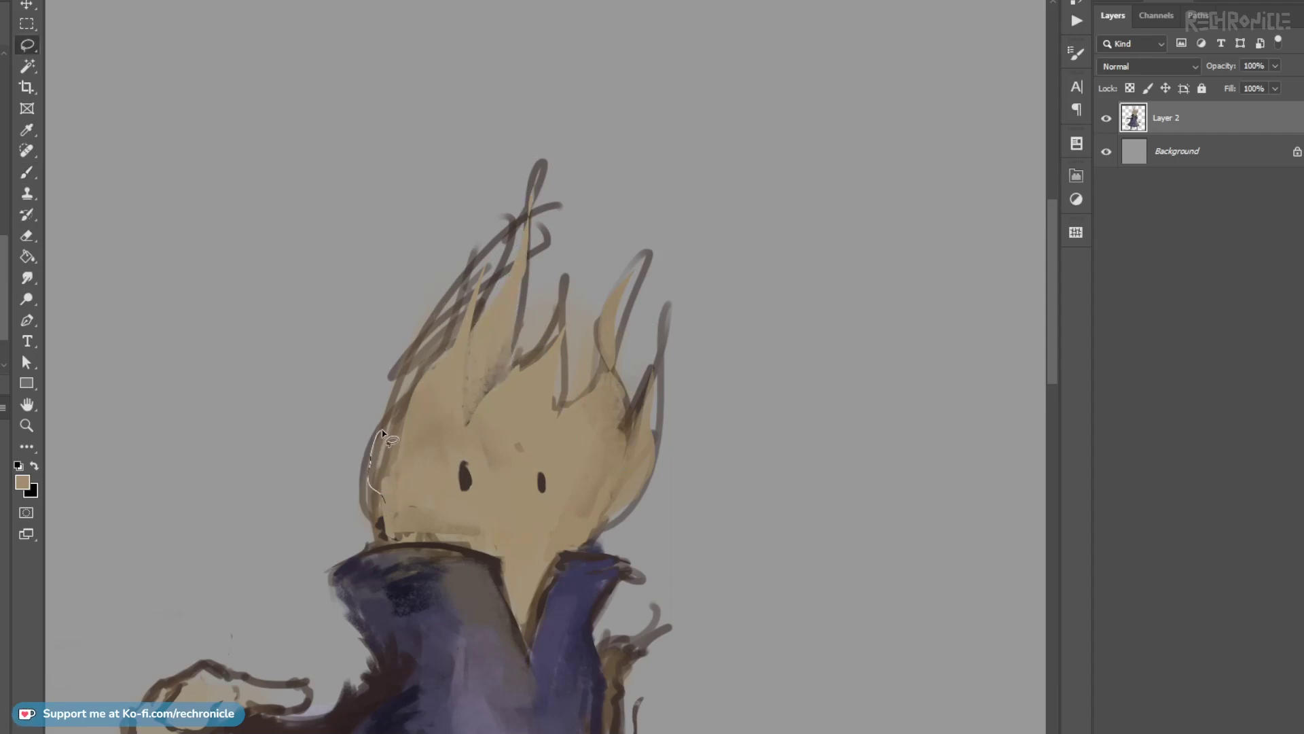
left_click_drag(564, 187, 481, 329)
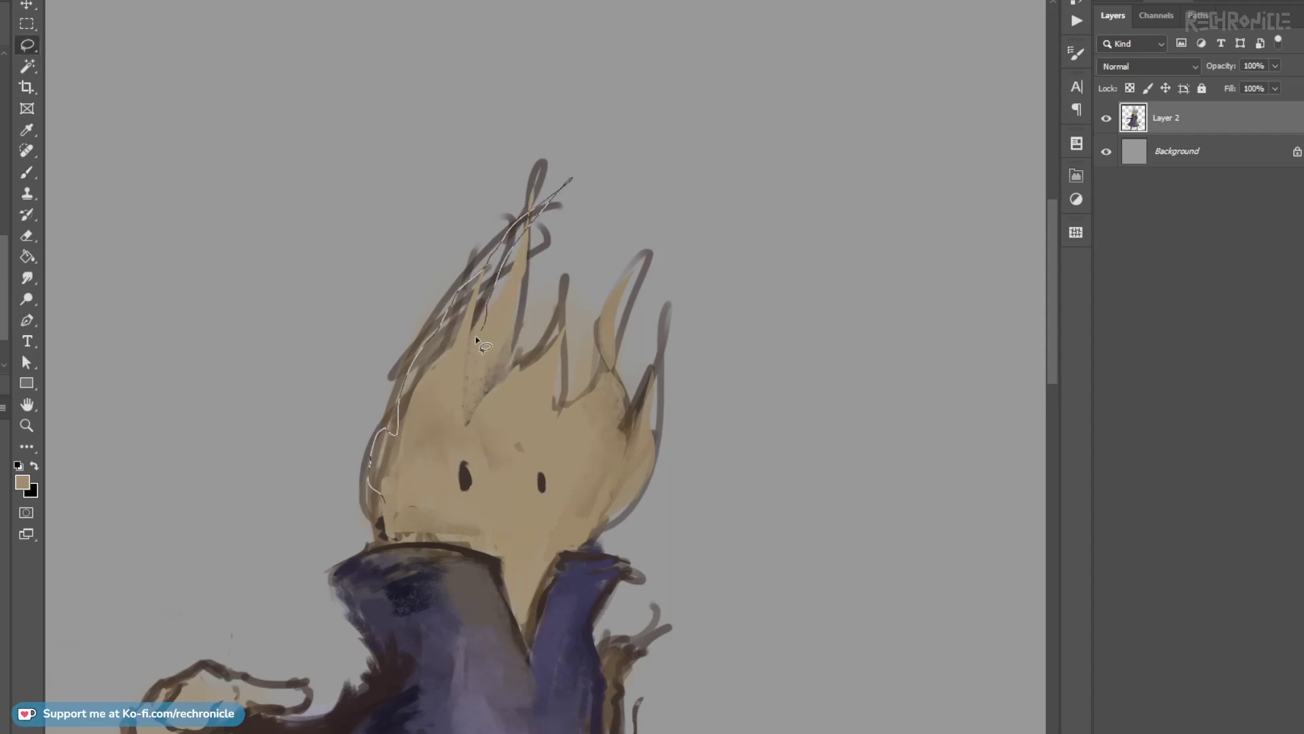
mouse_move(422, 417)
left_mouse_down()
mouse_move(386, 500)
mouse_move(507, 238)
mouse_move(540, 208)
left_mouse_up()
key("b")
key("ctrl+d")
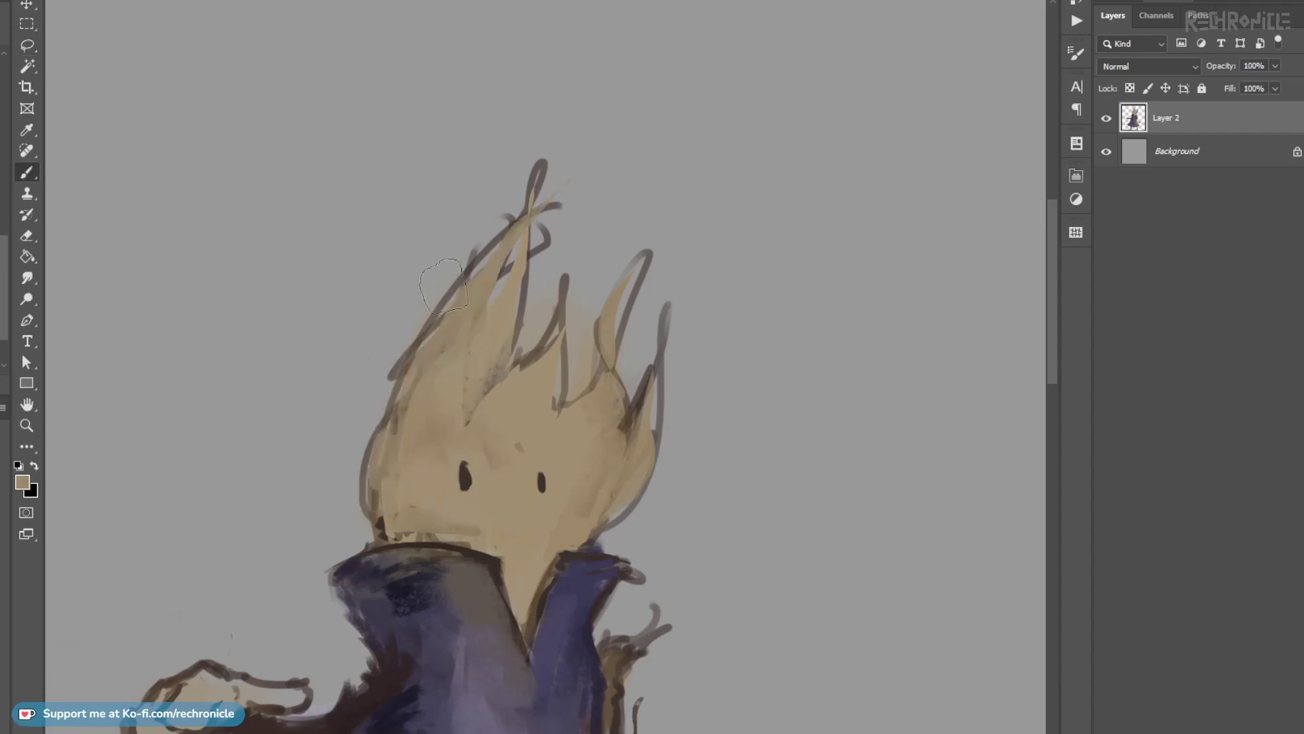
Remove the dark sketch outlines around the hair and between its spikes.
left_click_drag(401, 348, 351, 455)
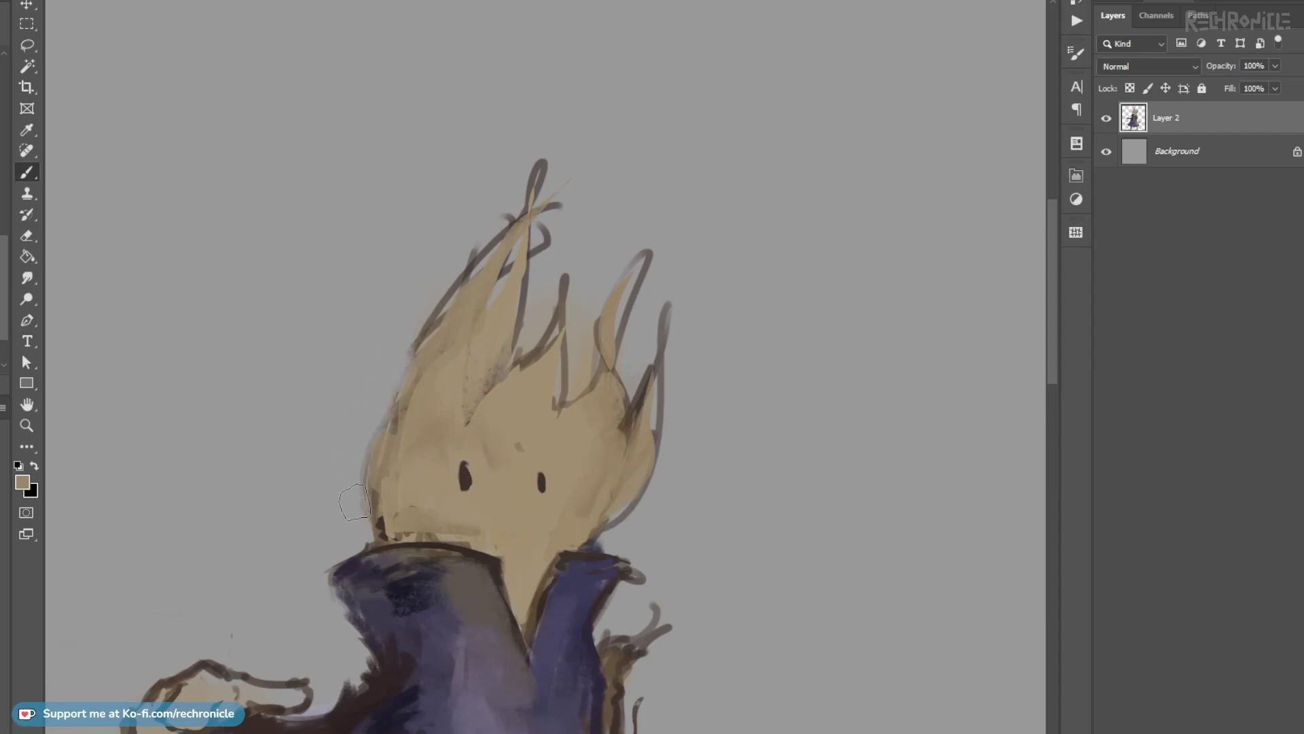
left_click_drag(456, 262, 416, 330)
left_click_drag(522, 184, 540, 158)
left_click_drag(495, 223, 454, 269)
mouse_move(557, 224)
left_mouse_down()
mouse_move(543, 258)
mouse_move(551, 322)
mouse_move(527, 345)
left_mouse_up()
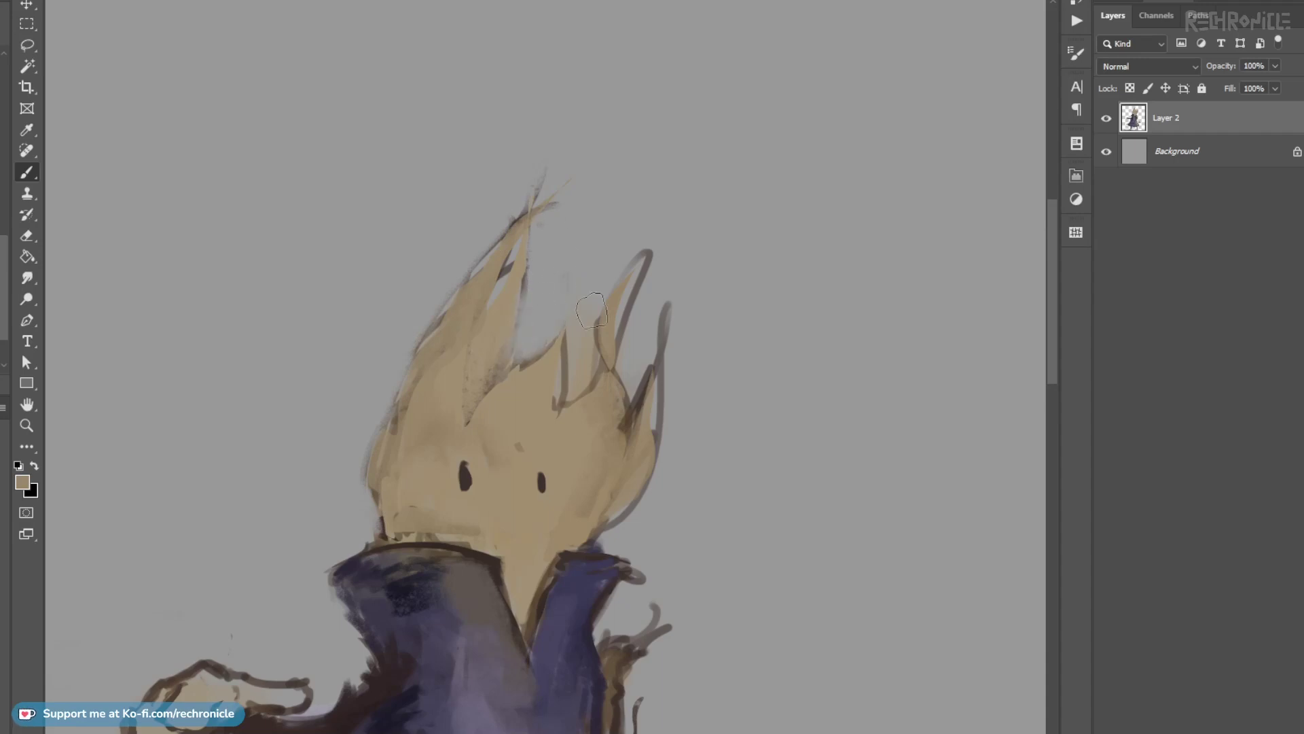
mouse_move(568, 400)
left_mouse_down()
mouse_move(563, 286)
mouse_move(644, 292)
mouse_move(626, 299)
mouse_move(636, 347)
mouse_move(664, 373)
mouse_move(636, 391)
mouse_move(635, 415)
left_mouse_up()
Lasso a narrow back lock among the hair spikes on the lowered-arm side, fill it with orange-brown and deselect.
key("l")
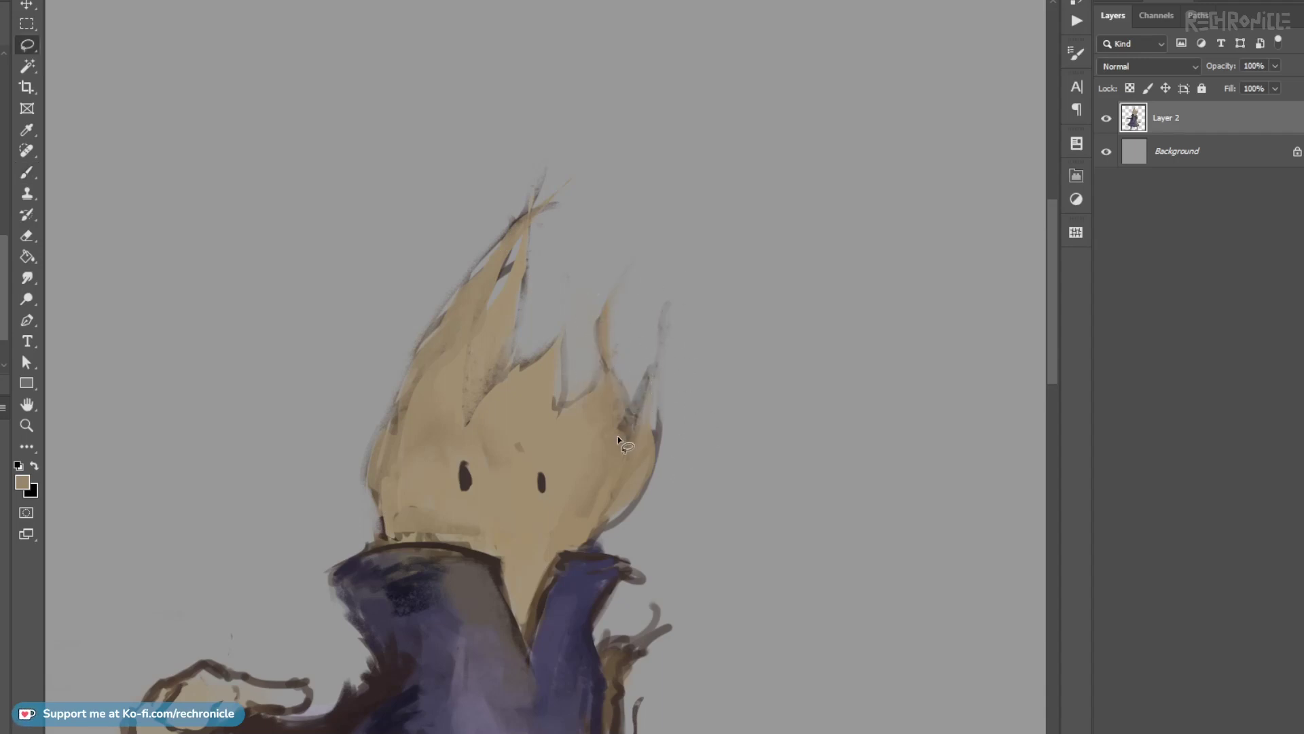
left_click_drag(639, 425, 623, 443)
key("b")
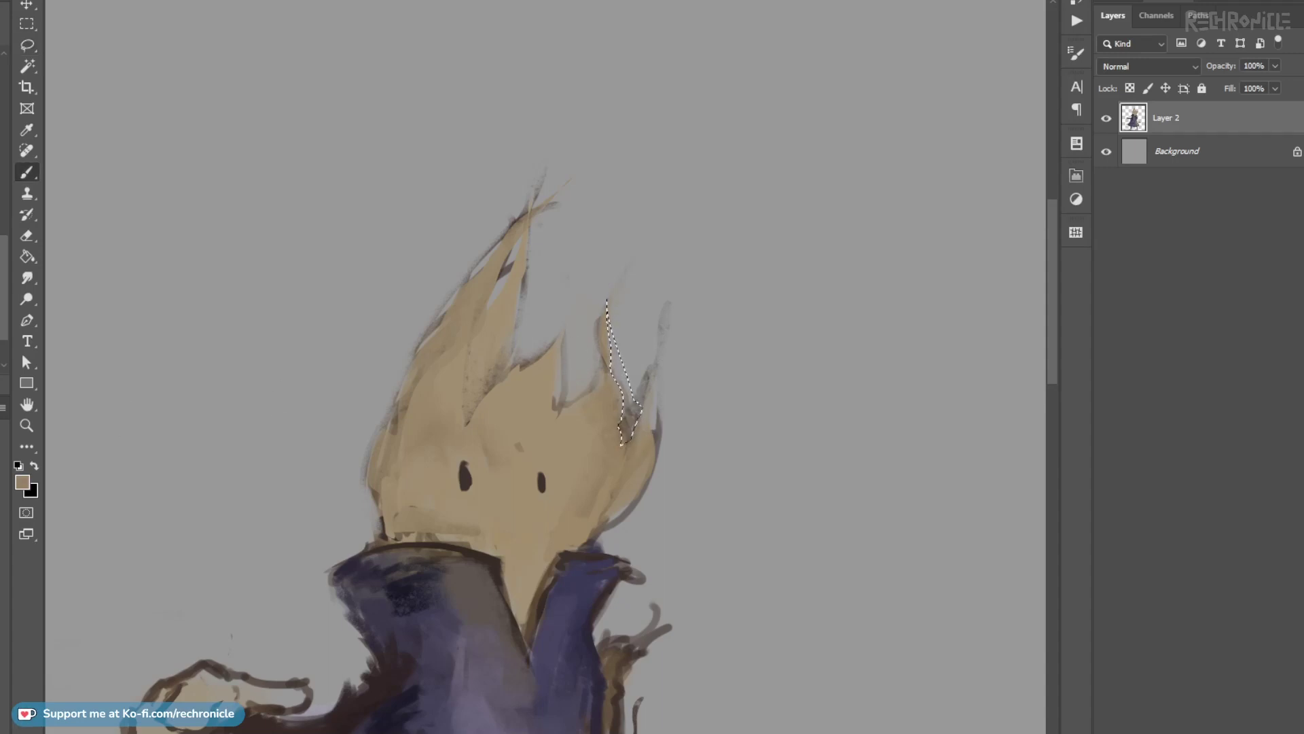
left_click_drag(601, 433, 585, 292)
key("ctrl+d")
Lasso the recess behind the tall front spike, pick a reddish brown, fill the area and deselect.
key("l")
mouse_move(500, 318)
left_mouse_down()
mouse_move(511, 373)
mouse_move(485, 393)
left_mouse_up()
key("b")
right_click(502, 354, "alt+shift")
right_click(522, 369, "alt+shift")
key("ctrl+d")
Lasso a narrow strip along the outer edge of the hair on the raised-arm side, fill it with reddish brown and deselect.
key("l")
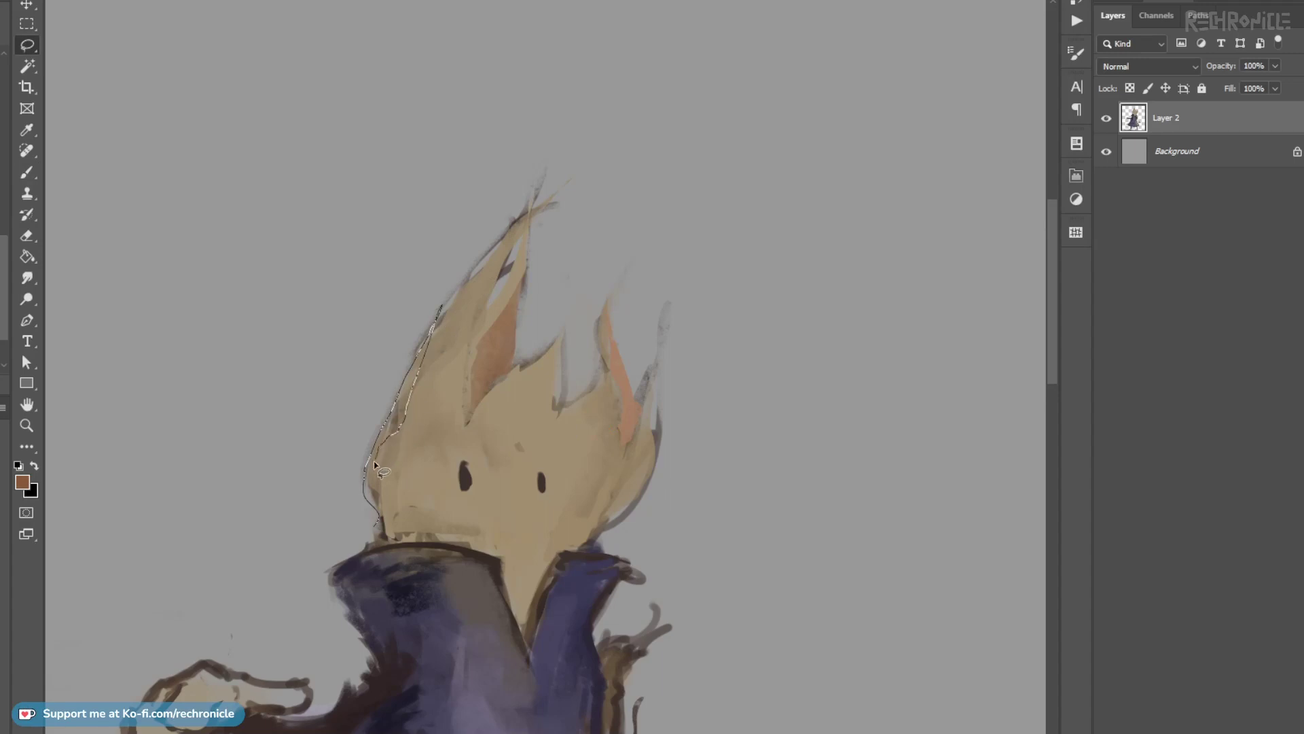
mouse_move(367, 485)
left_mouse_down()
mouse_move(374, 513)
mouse_move(435, 336)
left_mouse_up()
key("b")
key("ctrl+d")
Lasso the long tapering tip of the tallest hair spike, fill it with reddish brown and deselect.
key("l")
left_click_drag(503, 247, 537, 220)
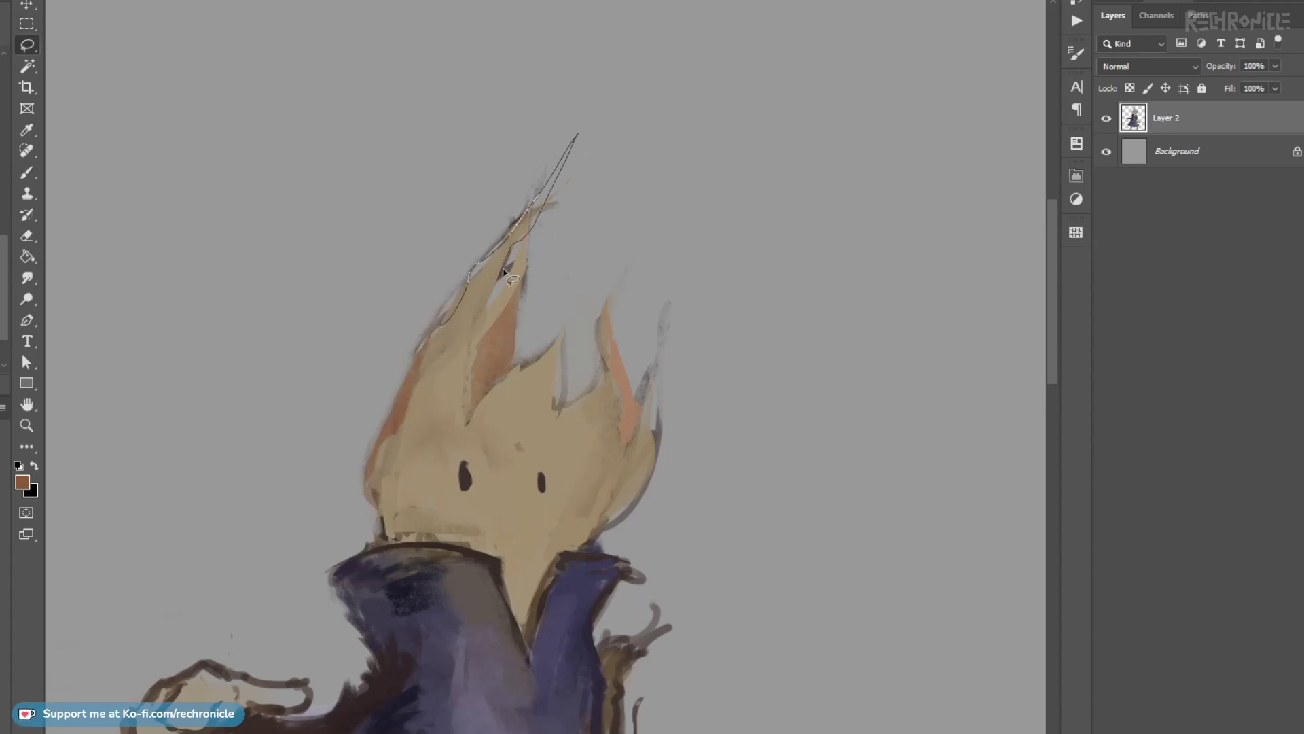
left_click_drag(475, 292, 448, 321)
key("b")
left_click_drag(617, 73, 506, 255)
key("ctrl+d")
Lasso a small curved back lock beside the central front spike, fill it with reddish brown and deselect.
key("l")
left_click_drag(508, 370, 545, 316)
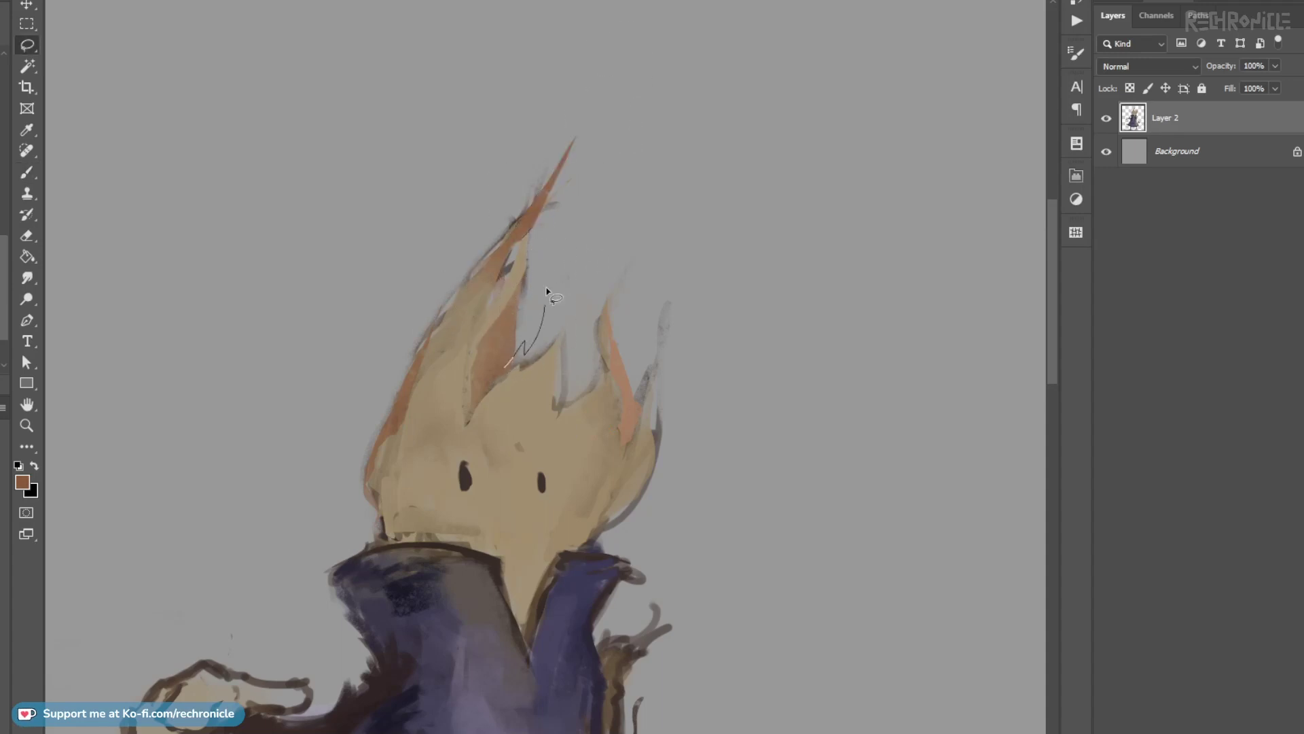
mouse_move(520, 368)
left_mouse_down()
mouse_move(508, 369)
mouse_move(574, 242)
left_mouse_up()
key("b")
key("ctrl+d")
Lasso the recess between the middle hair spikes, fill it with reddish brown and deselect.
key("l")
left_click_drag(562, 411, 555, 413)
key("b")
mouse_move(558, 384)
left_mouse_down()
mouse_move(569, 404)
mouse_move(591, 381)
left_mouse_up()
key("ctrl+d")
Lasso the short outer spike on the lowered-arm side of the hair, fill it with reddish brown and deselect.
key("l")
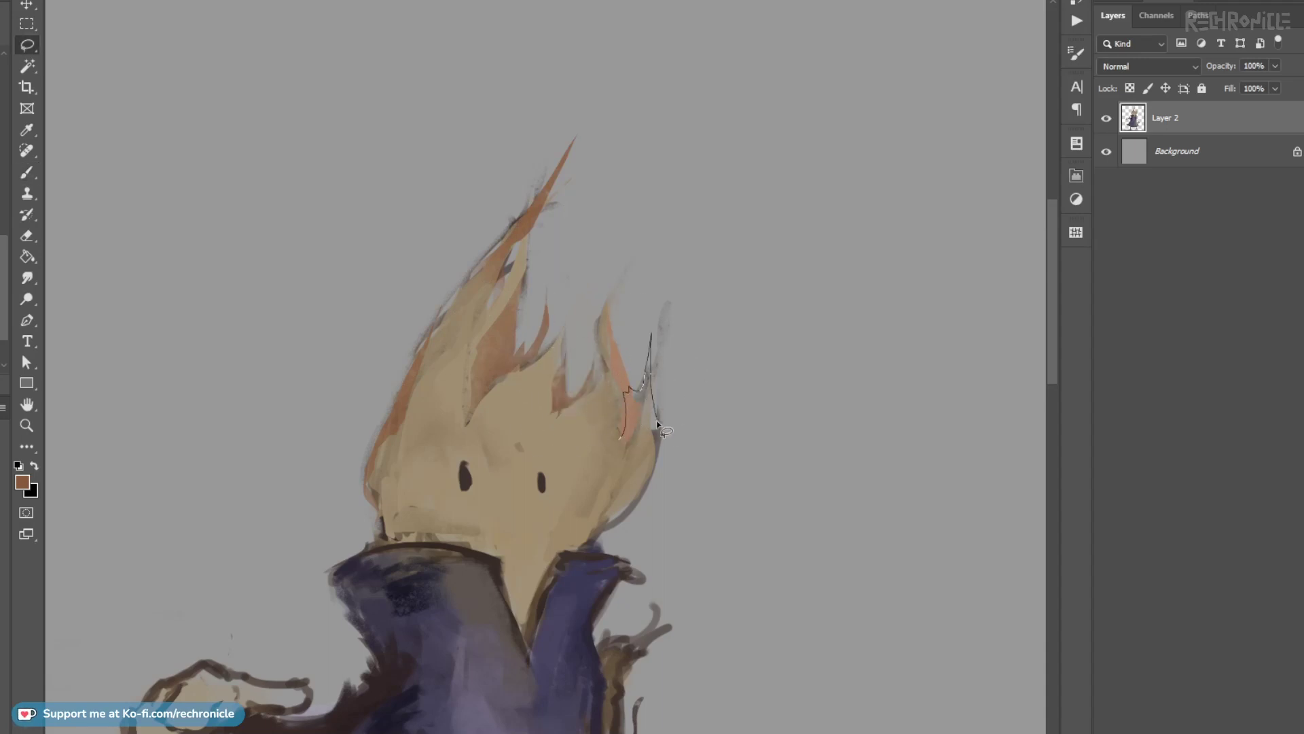
mouse_move(656, 450)
left_mouse_down()
mouse_move(623, 435)
mouse_move(669, 421)
mouse_move(653, 374)
left_mouse_up()
key("b")
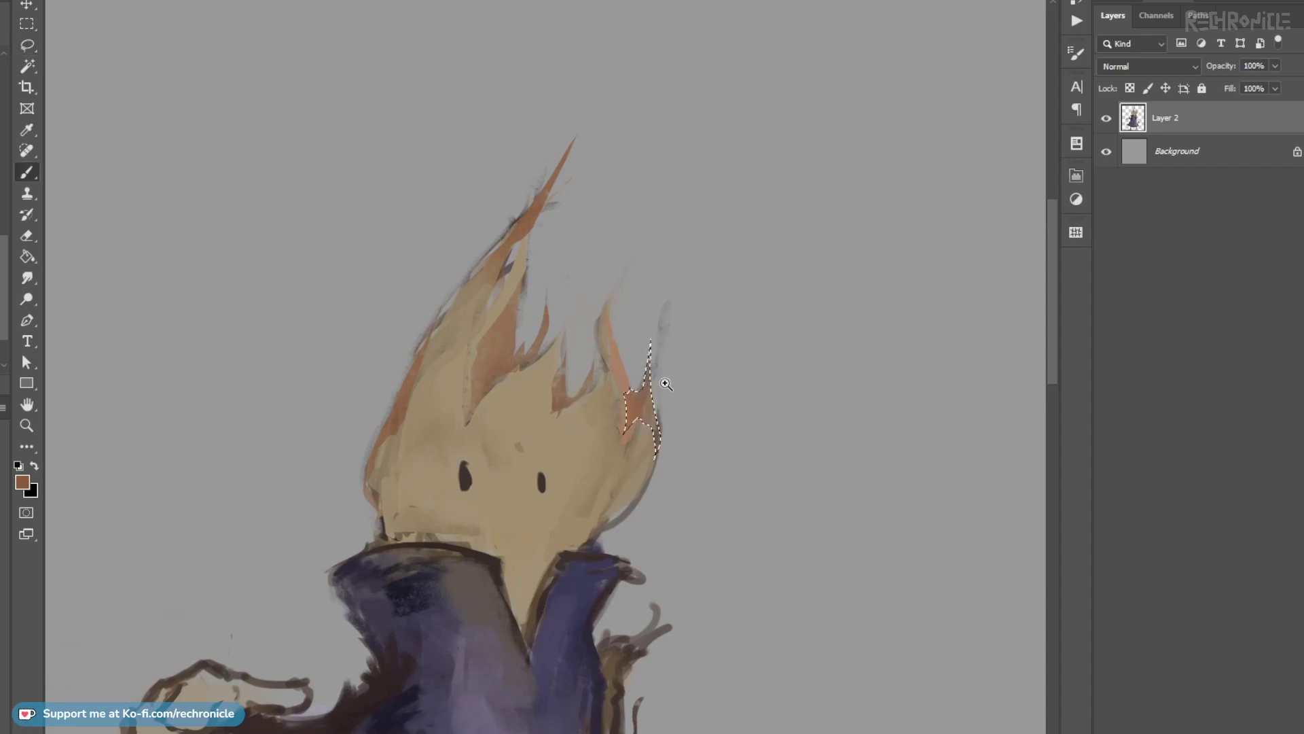
key("z")
key("ctrl+d")
Fade the hair tips and remove the dark outline along the lowered-arm side of the head using a smaller brush.
key("b")
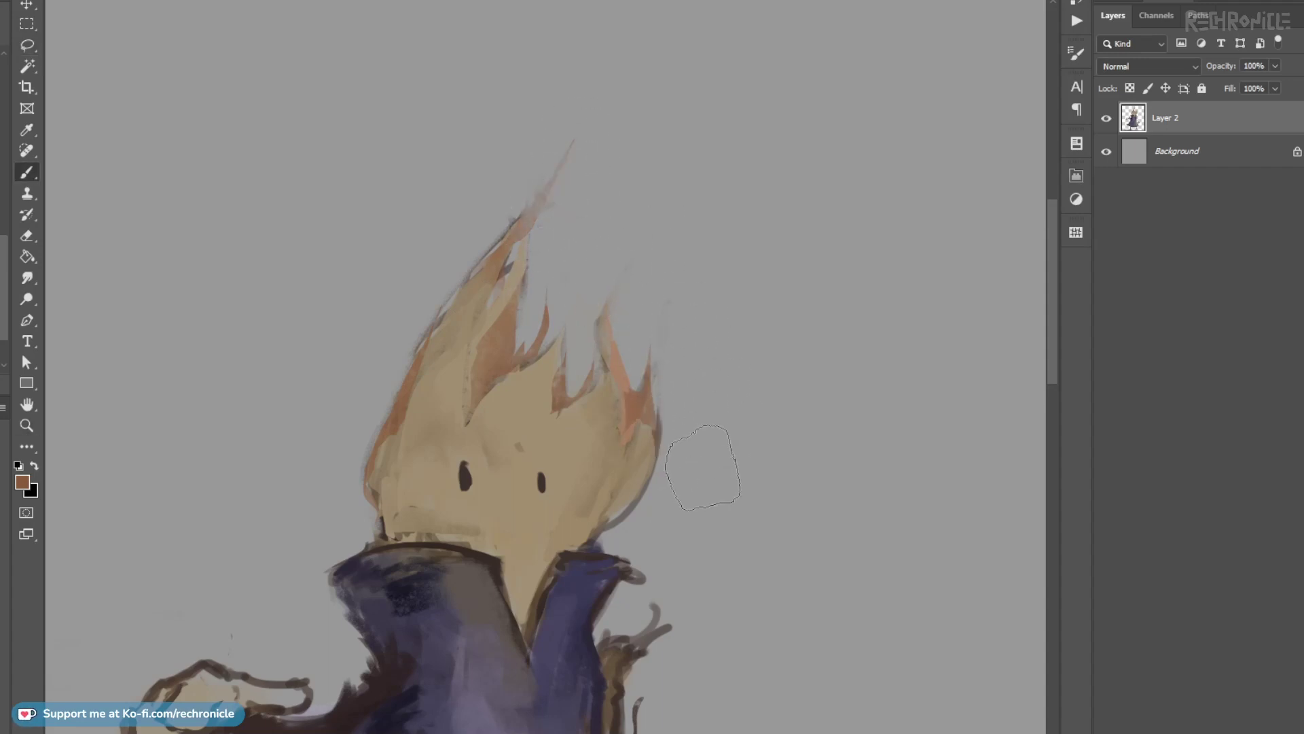
mouse_move(623, 483)
left_mouse_down()
mouse_move(698, 468)
mouse_move(660, 490)
left_mouse_up()
key(".")
key("[")
key("[")
key("[")
mouse_move(702, 425)
left_mouse_down()
mouse_move(671, 498)
mouse_move(598, 553)
left_mouse_up()
Lasso the lower side of the head above the lowered-arm side of the collar, fill it with sampled tan and deselect.
key("l")
mouse_move(623, 501)
left_mouse_down()
mouse_move(561, 543)
mouse_move(519, 608)
mouse_move(568, 615)
mouse_move(568, 560)
mouse_move(545, 592)
left_mouse_up()
key("b")
left_click(546, 564, "alt")
key("ctrl+d")
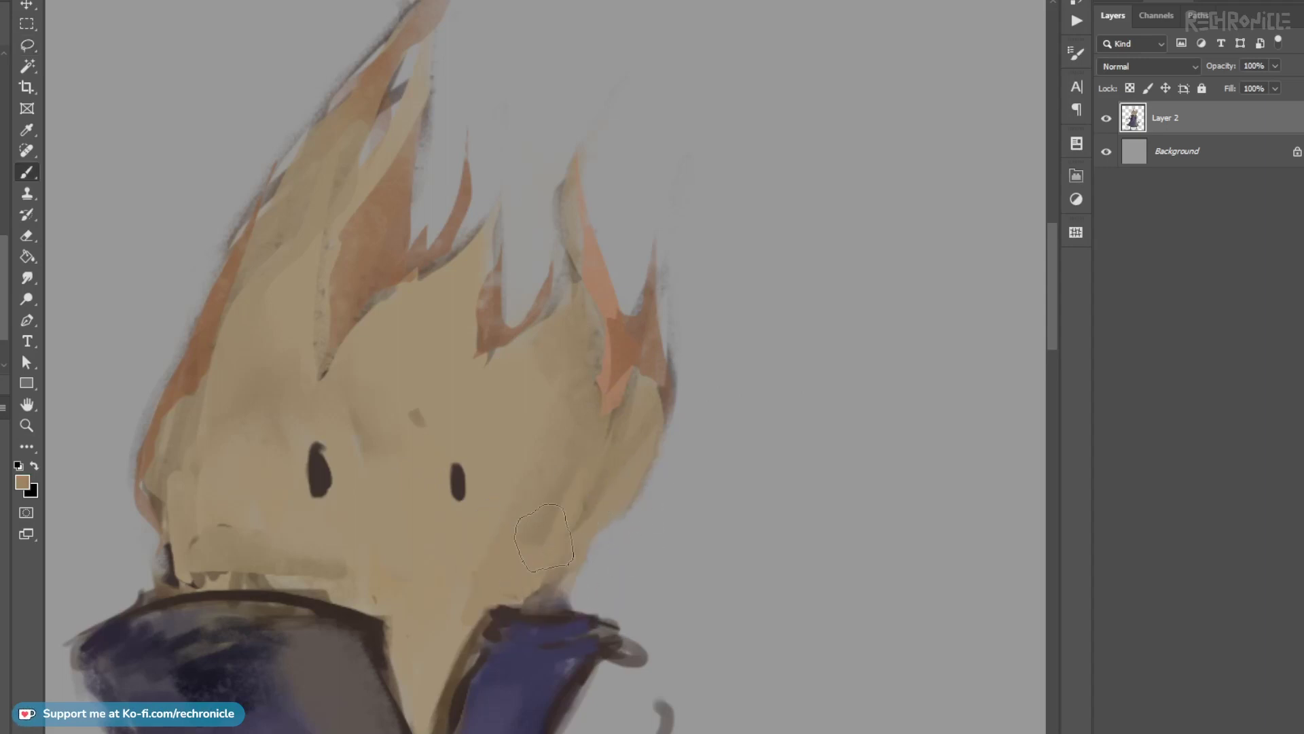
Repaint the base of the head around the collar opening with sampled tan tones.
left_click(534, 602, "alt")
mouse_move(532, 596)
left_mouse_down()
mouse_move(560, 604)
mouse_move(576, 584)
mouse_move(610, 513)
mouse_move(570, 583)
mouse_move(567, 541)
mouse_move(548, 570)
mouse_move(633, 484)
mouse_move(554, 541)
left_mouse_up()
left_click_drag(605, 544, 736, 489)
mouse_move(482, 499)
left_mouse_down()
mouse_move(509, 498)
mouse_move(446, 525)
mouse_move(530, 516)
mouse_move(508, 522)
mouse_move(538, 527)
left_mouse_up()
left_click(488, 499, "alt")
left_click(557, 513, "alt")
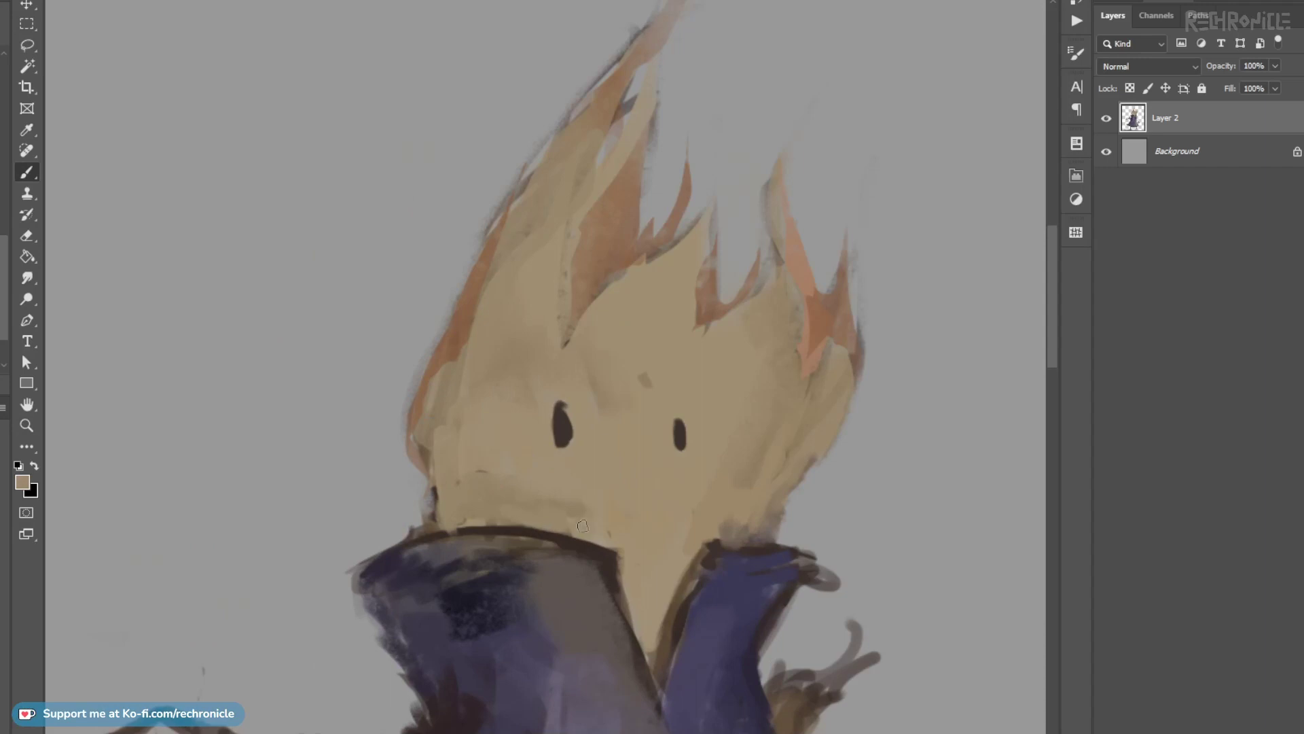
Paint over the darker band on the lower face with sampled tan.
left_click(488, 466, "alt")
left_click_drag(490, 469, 472, 470)
left_click_drag(456, 349, 449, 427)
Paint over the dark outline along the raised-arm side's collar rim with sampled grey-brown.
left_click_drag(471, 492, 496, 352)
left_click(427, 426, "alt")
left_click(470, 416, "alt")
mouse_move(416, 428)
left_mouse_down()
mouse_move(472, 414)
mouse_move(424, 417)
mouse_move(401, 431)
left_mouse_up()
left_click(510, 404, "alt")
mouse_move(500, 402)
left_mouse_down()
mouse_move(418, 425)
mouse_move(512, 393)
mouse_move(595, 406)
left_mouse_up()
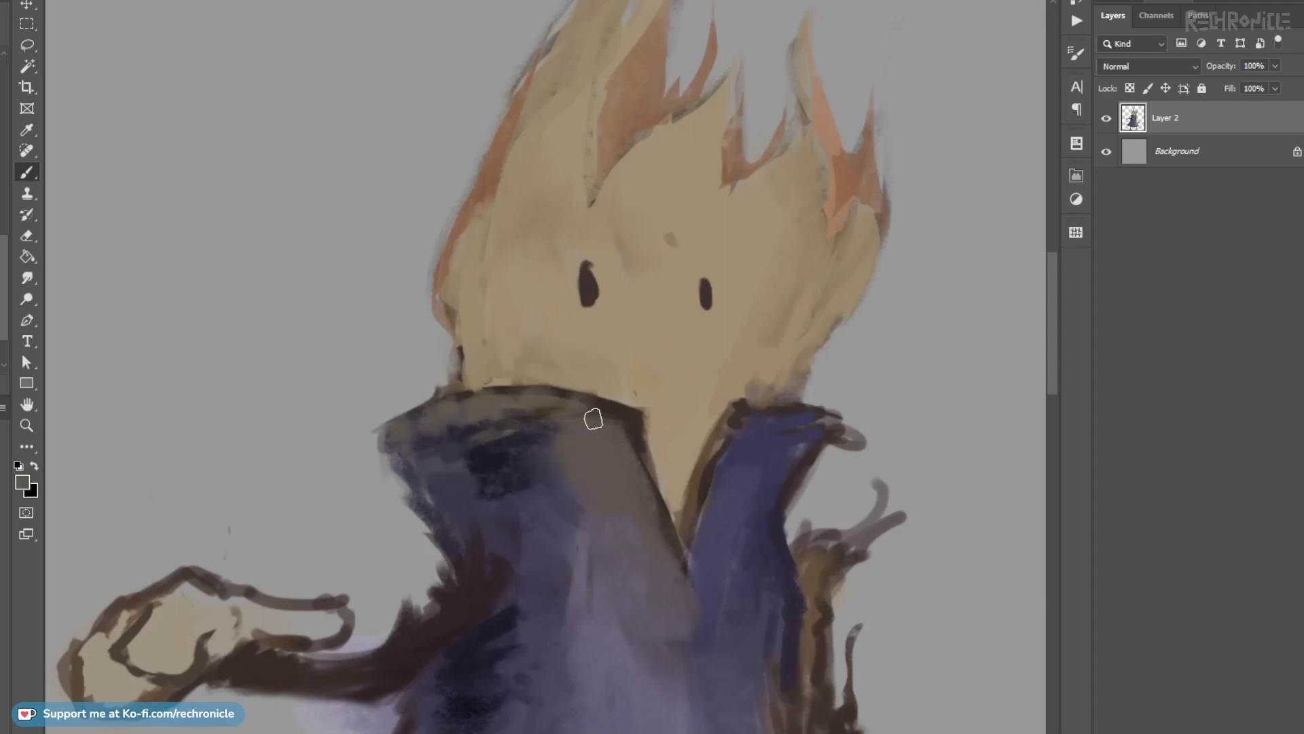
Extend sampled dark blue along the outer edge of the collar on the raised-arm side.
left_click(492, 440, "alt")
mouse_move(484, 449)
left_mouse_down()
mouse_move(482, 477)
mouse_move(410, 470)
mouse_move(402, 503)
mouse_move(440, 530)
mouse_move(401, 533)
left_mouse_up()
left_click(456, 494, "alt")
Erase the rough outer edge from the collar tip down to the raised-arm shoulder.
key("z")
left_click_drag(500, 554, 544, 494)
left_click_drag(479, 393, 537, 392)
key("e")
mouse_move(420, 406)
left_mouse_down()
mouse_move(407, 386)
mouse_move(436, 399)
mouse_move(474, 492)
left_mouse_up()
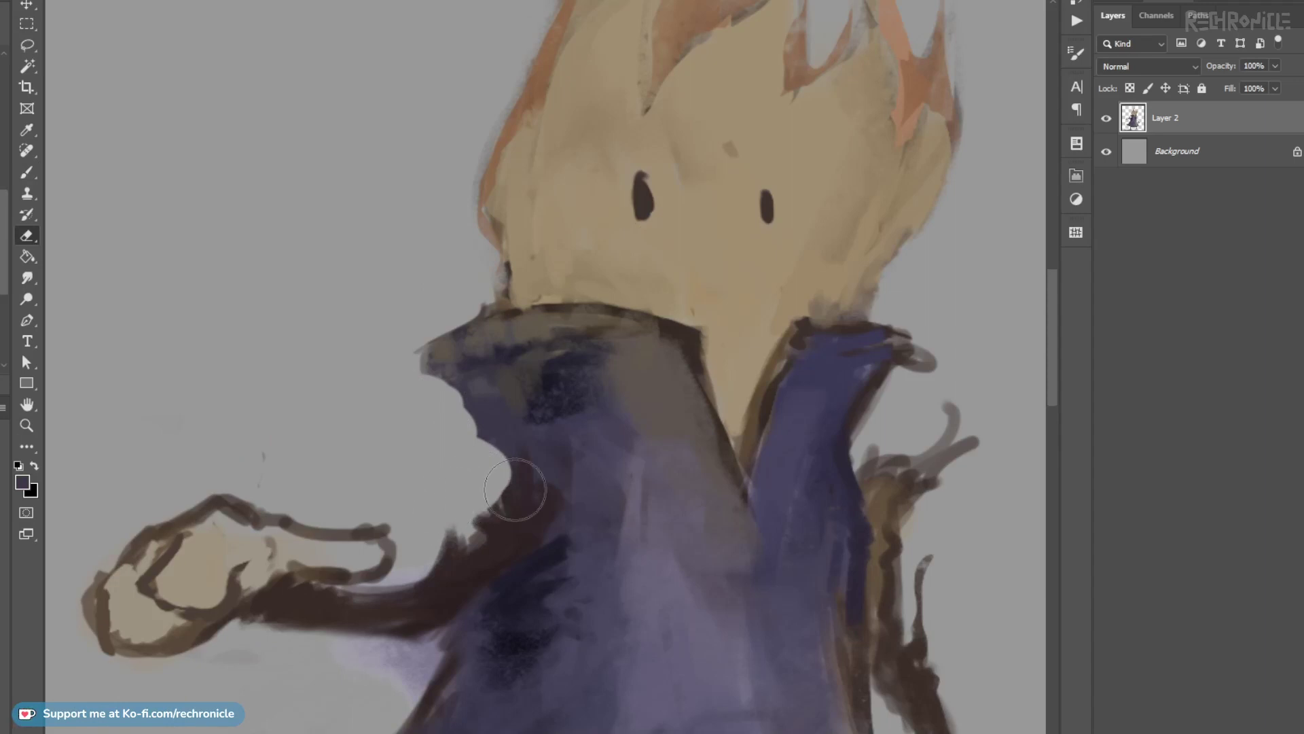
Lasso the upper part of the raised arm, fill it with sampled dark brown and deselect.
key("l")
mouse_move(429, 575)
left_mouse_down()
mouse_move(476, 445)
mouse_move(480, 533)
mouse_move(429, 574)
left_mouse_up()
key("b")
left_click(511, 543, "alt")
mouse_move(502, 492)
left_mouse_down()
mouse_move(464, 534)
mouse_move(530, 510)
mouse_move(485, 465)
left_mouse_up()
key("ctrl+d")
Paint the lower coat along its hem toward the lowered-arm side with sampled coat colours.
left_click_drag(540, 519, 468, 524)
left_click_drag(582, 541, 498, 483)
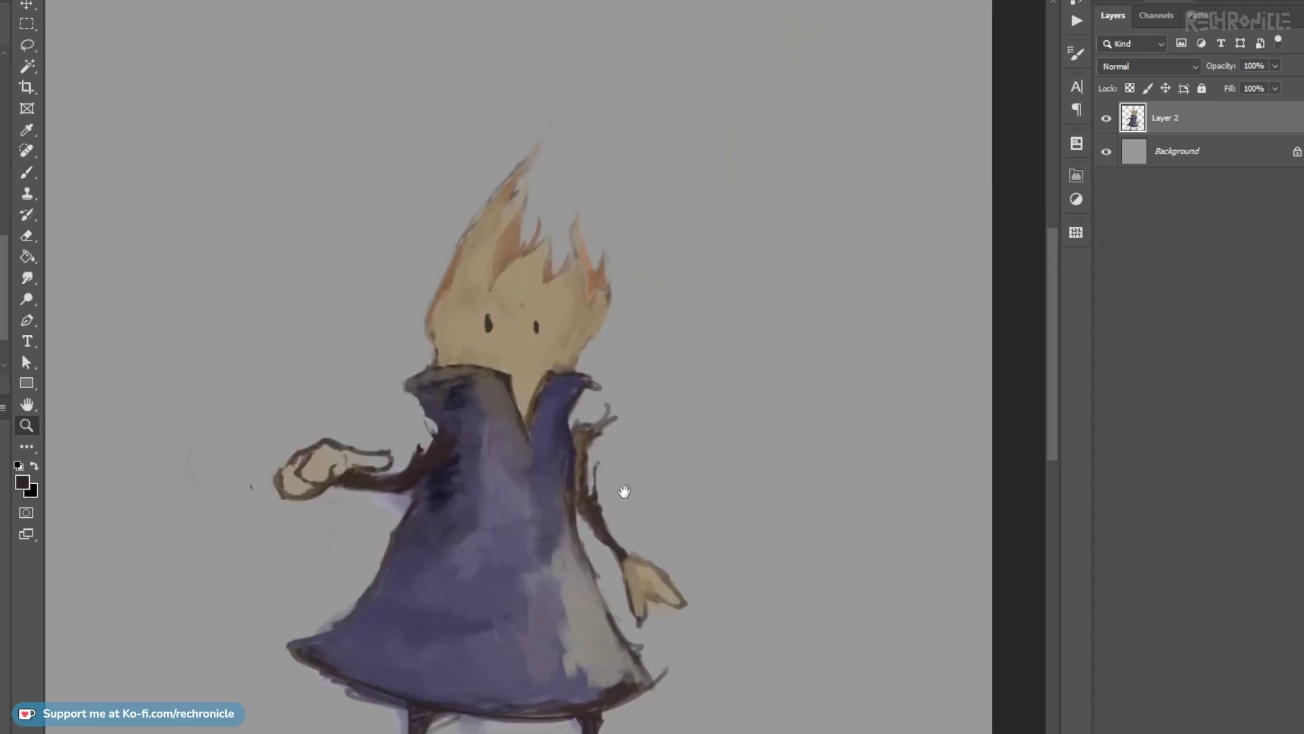
left_click_drag(625, 491, 584, 431)
left_click_drag(541, 485, 541, 449)
key("b")
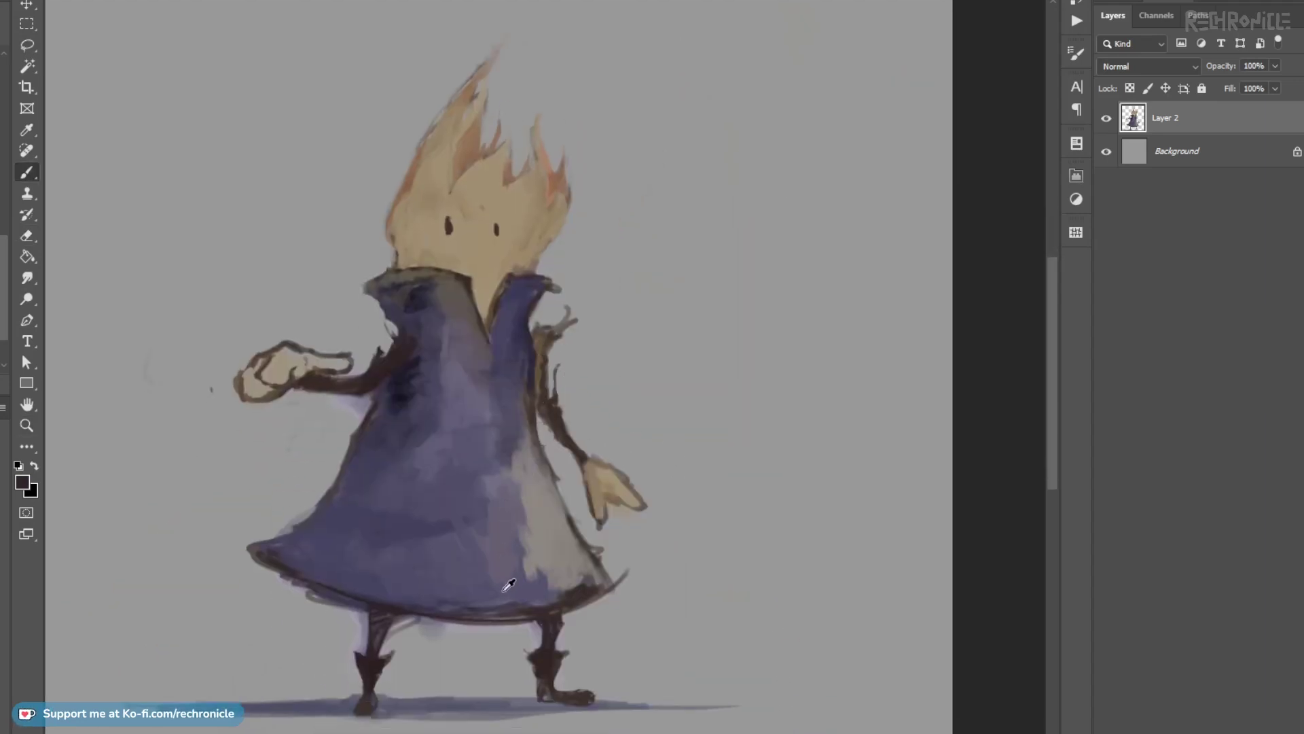
left_click_drag(492, 601, 453, 602)
left_click(510, 596, "alt")
mouse_move(536, 599)
left_mouse_down()
mouse_move(509, 609)
mouse_move(589, 582)
left_mouse_up()
left_click(554, 596, "alt")
Erase the stray outlines around the coat's hem corner on the lowered-arm side.
key("z")
left_click(619, 564)
key("e")
mouse_move(581, 530)
left_mouse_down()
mouse_move(633, 562)
mouse_move(617, 604)
left_mouse_up()
mouse_move(530, 675)
left_mouse_down()
mouse_move(647, 606)
mouse_move(632, 587)
left_mouse_up()
Trim the coat's side edge facing the lowered arm with a smaller eraser.
key("z")
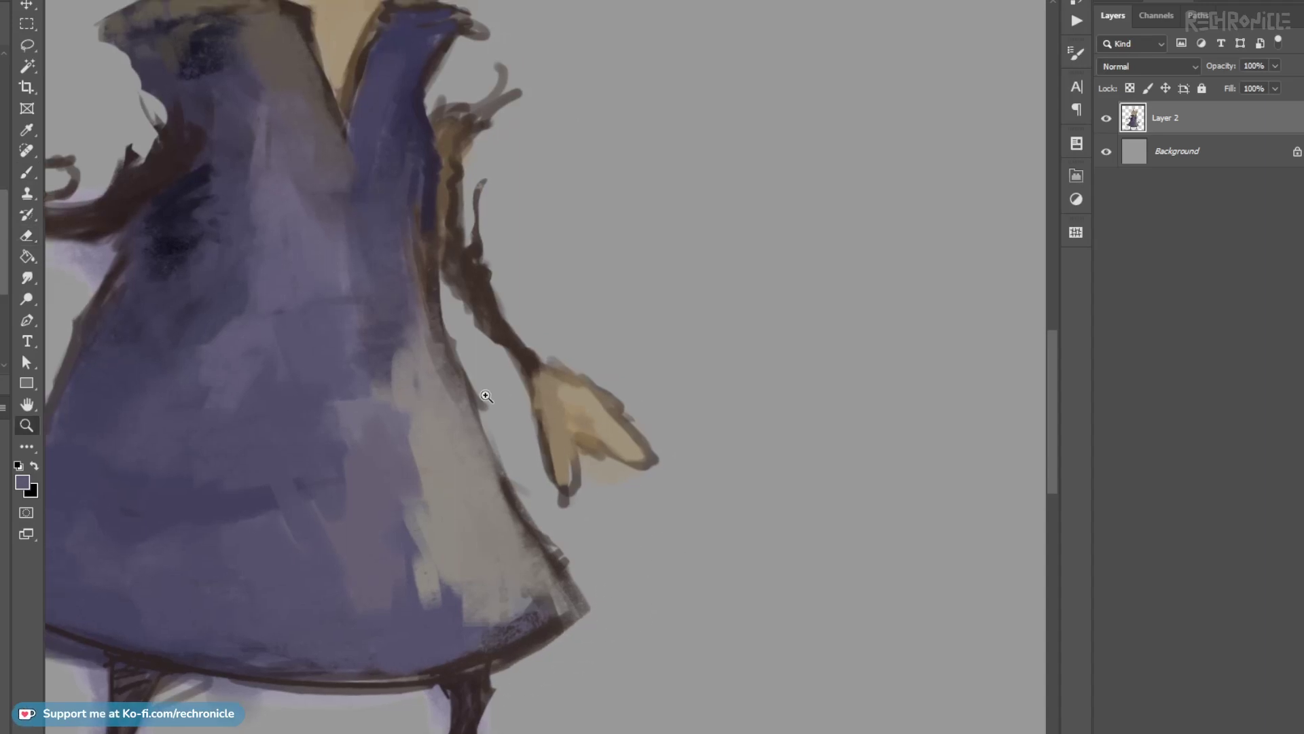
left_click(481, 396)
left_click_drag(511, 395, 516, 403)
key("z")
left_click_drag(550, 444, 534, 416)
key("e")
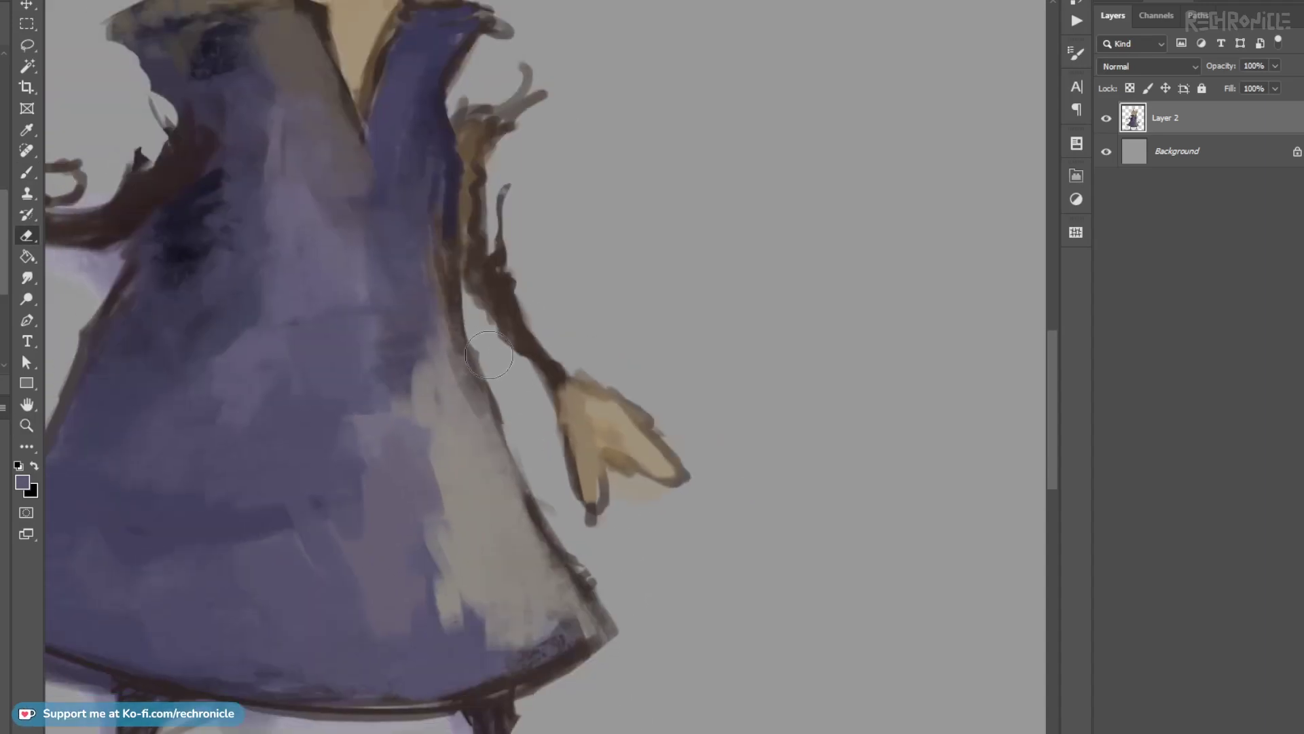
key("bracketleft")
key("bracketleft")
key("bracketleft")
left_click_drag(469, 386, 512, 418)
Repaint the coat's lowered-arm side edge with a sampled dark tone.
key("b")
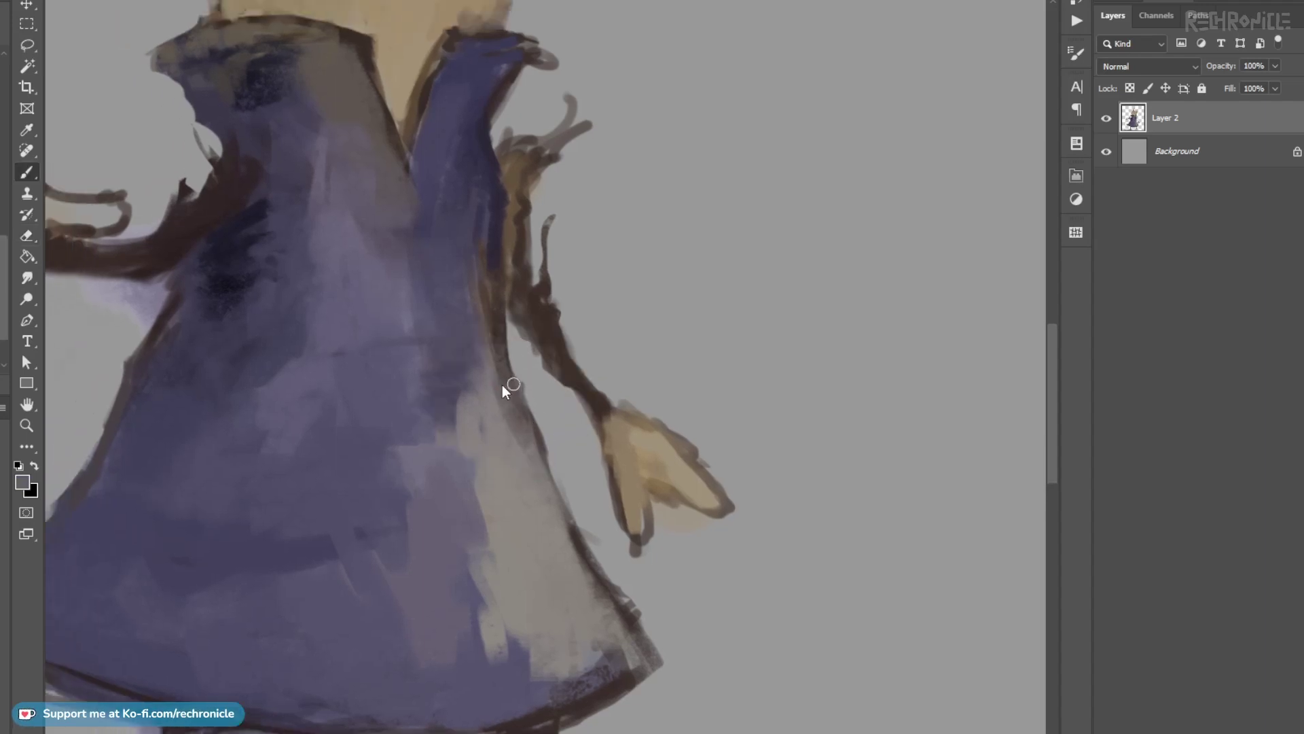
left_click(506, 342, "alt")
left_click_drag(537, 447, 586, 543)
Erase the stray outlines and purple haze beneath the hem on the raised-arm side.
mouse_move(542, 464)
left_mouse_down()
mouse_move(600, 458)
mouse_move(833, 344)
left_mouse_up()
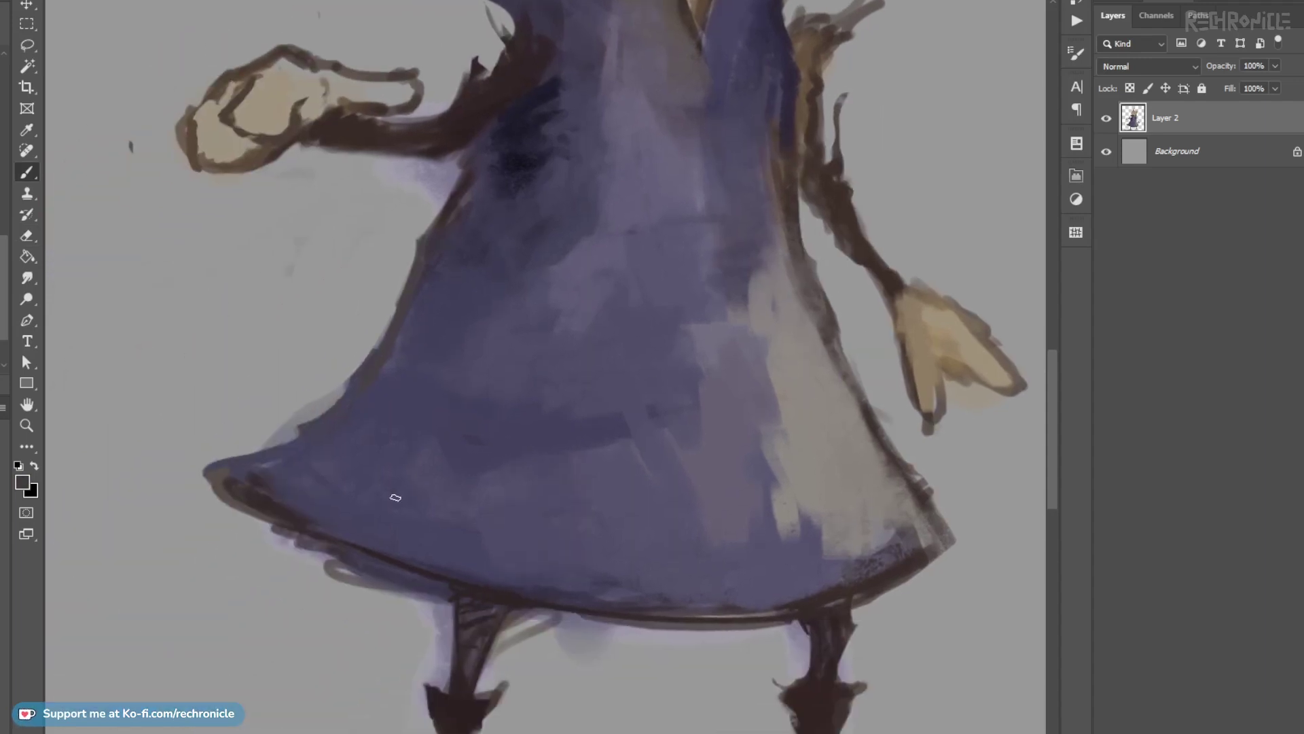
key("e")
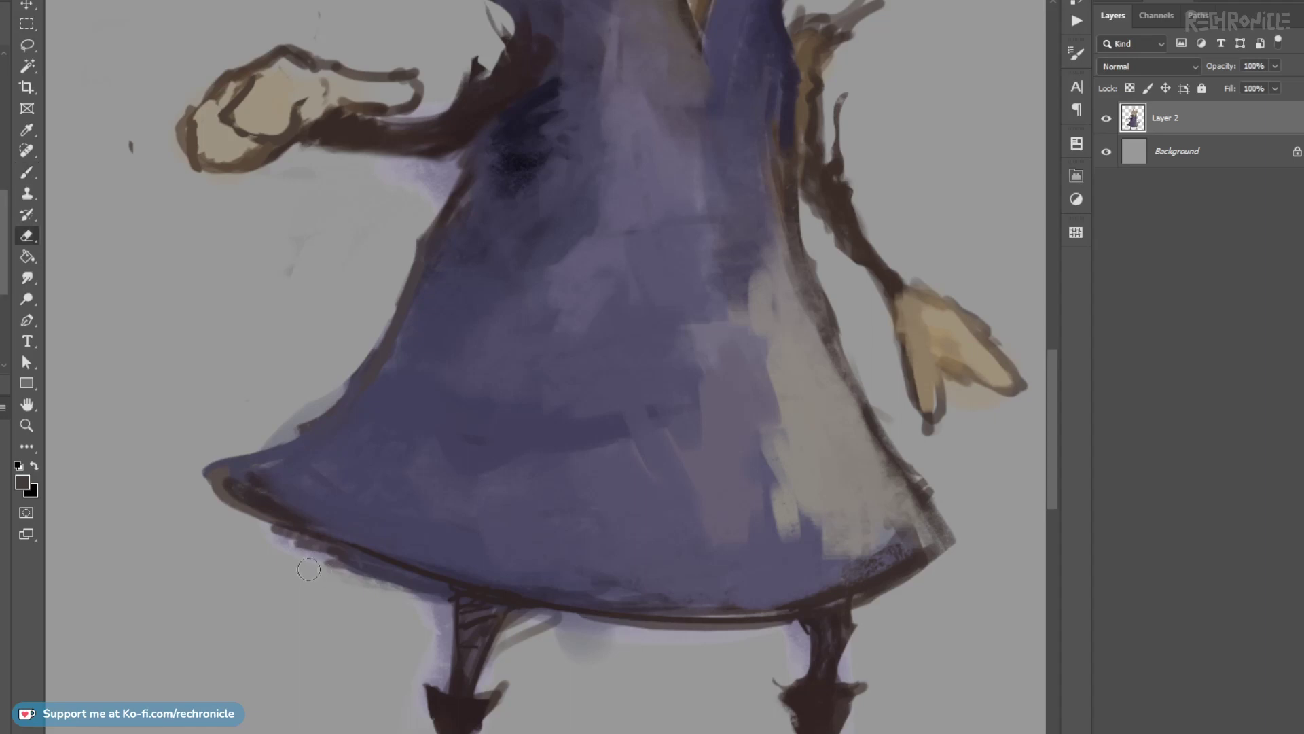
left_click_drag(431, 608, 406, 626)
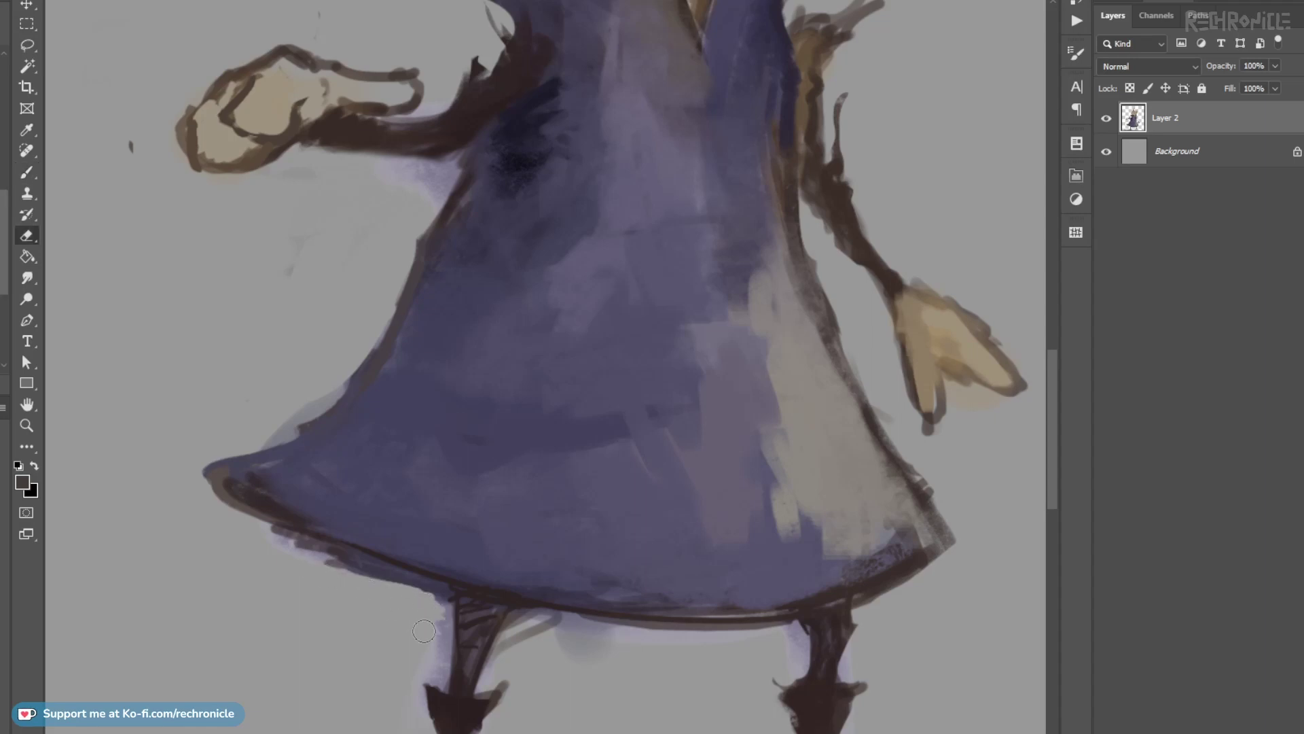
left_click_drag(334, 564, 279, 535)
Paint the flared hem corner on the raised-arm side dark brown and erase the loose paint along the coat edge above it.
key("b")
mouse_move(209, 495)
left_mouse_down()
mouse_move(203, 464)
mouse_move(232, 488)
mouse_move(254, 463)
mouse_move(274, 495)
mouse_move(262, 494)
mouse_move(268, 466)
mouse_move(291, 475)
mouse_move(300, 441)
left_mouse_up()
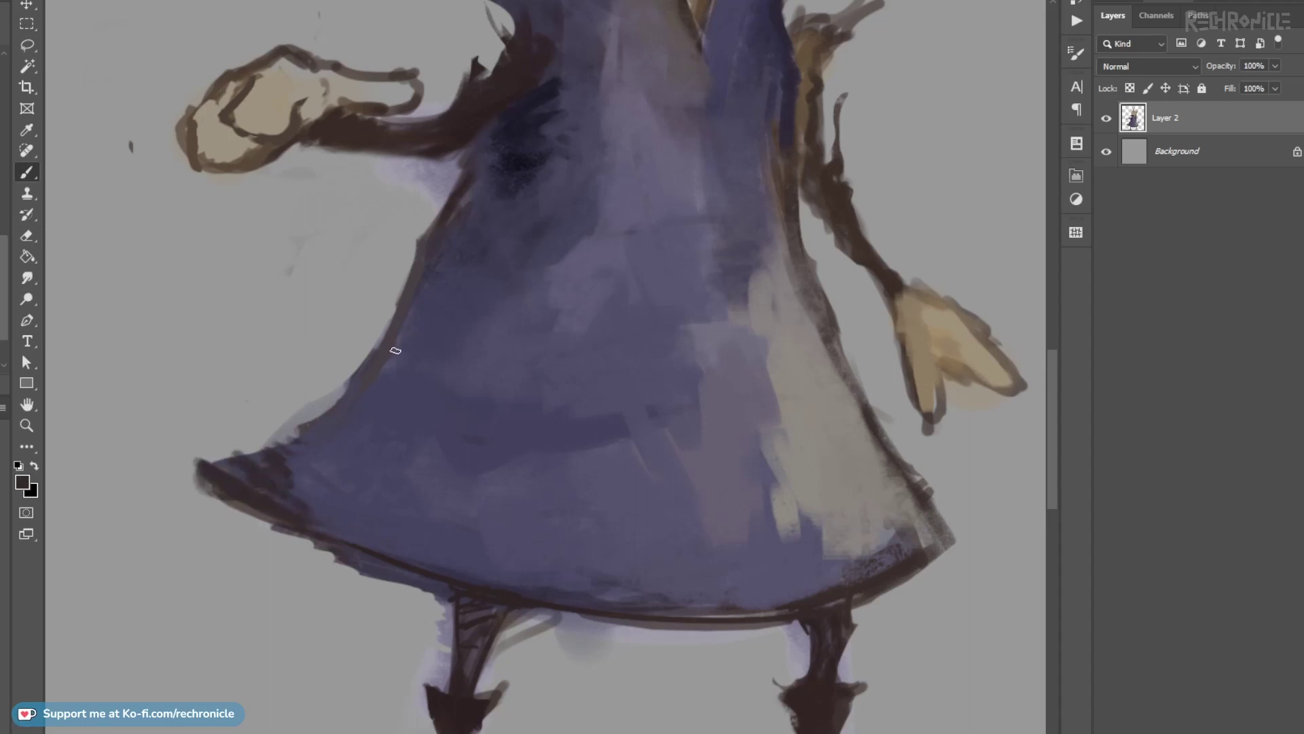
key("e")
mouse_move(323, 399)
left_mouse_down()
mouse_move(274, 430)
mouse_move(340, 390)
left_mouse_up()
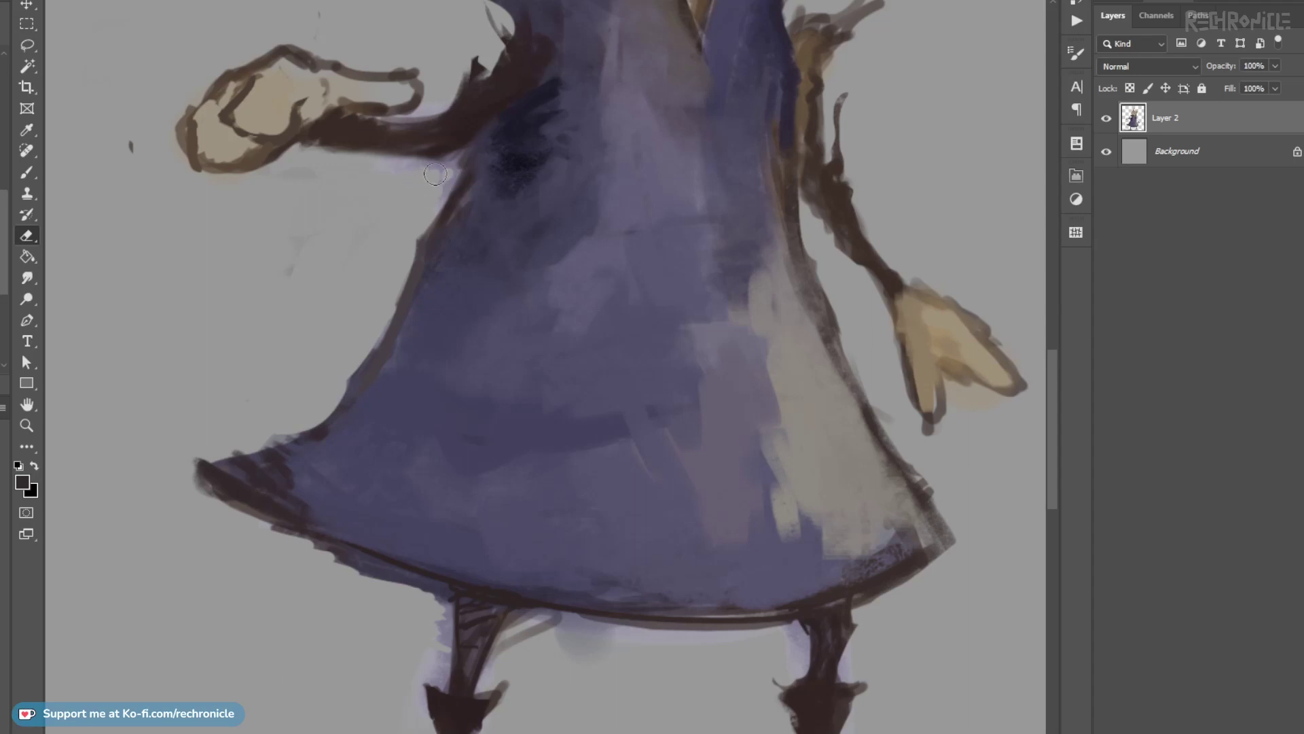
Repaint the raised hand with sampled beige and undo the last stroke.
left_click_drag(304, 203, 441, 272)
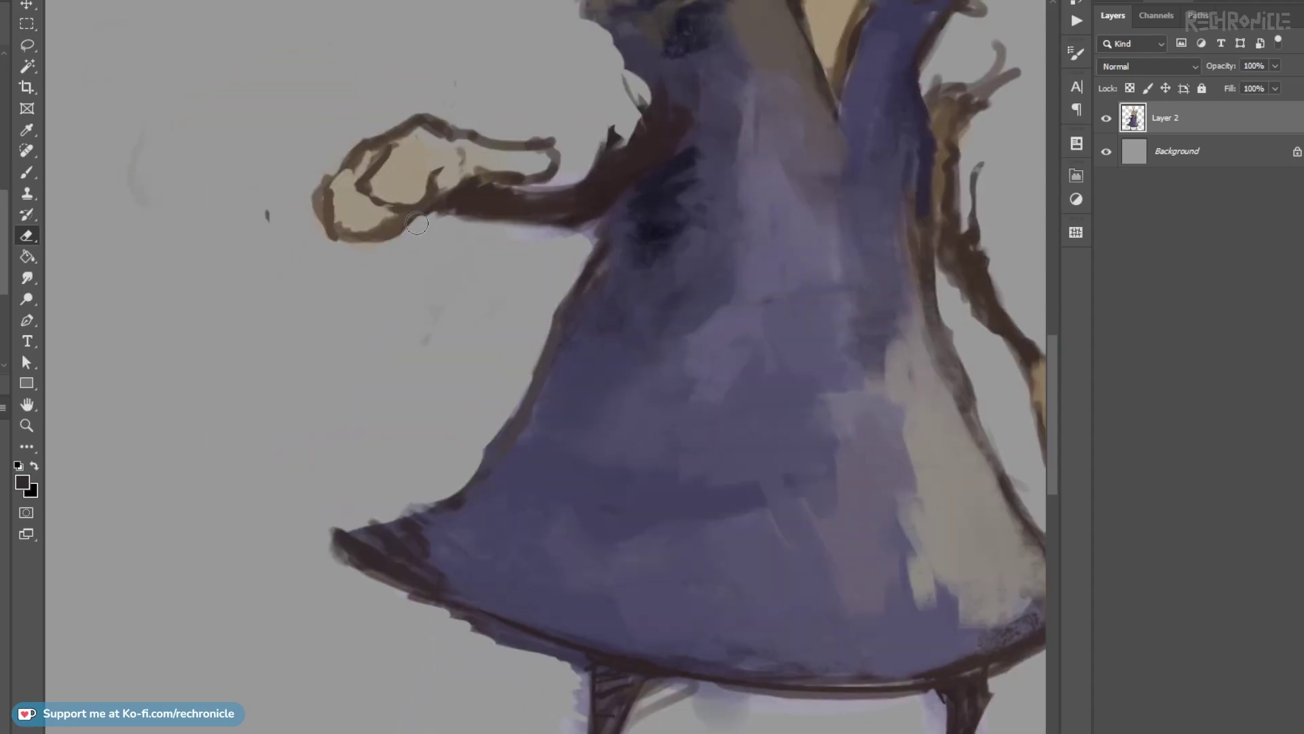
key("b")
left_click(341, 216, "alt")
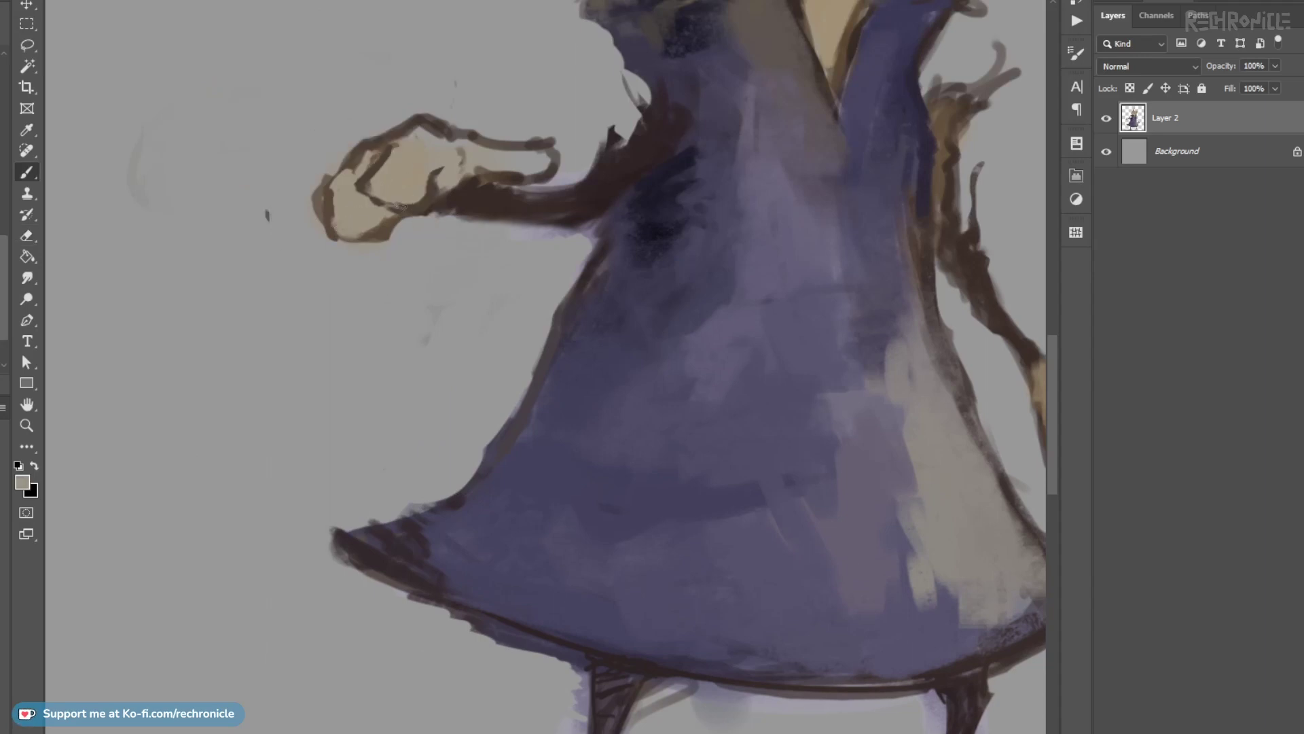
mouse_move(411, 164)
left_mouse_down()
mouse_move(413, 143)
mouse_move(519, 173)
mouse_move(540, 201)
mouse_move(529, 216)
mouse_move(405, 129)
left_mouse_up()
left_click_drag(373, 190, 427, 146)
key("ctrl+z")
Lighten the fist and pointing finger of the raised hand with sampled pale cream.
left_click(408, 163, "alt")
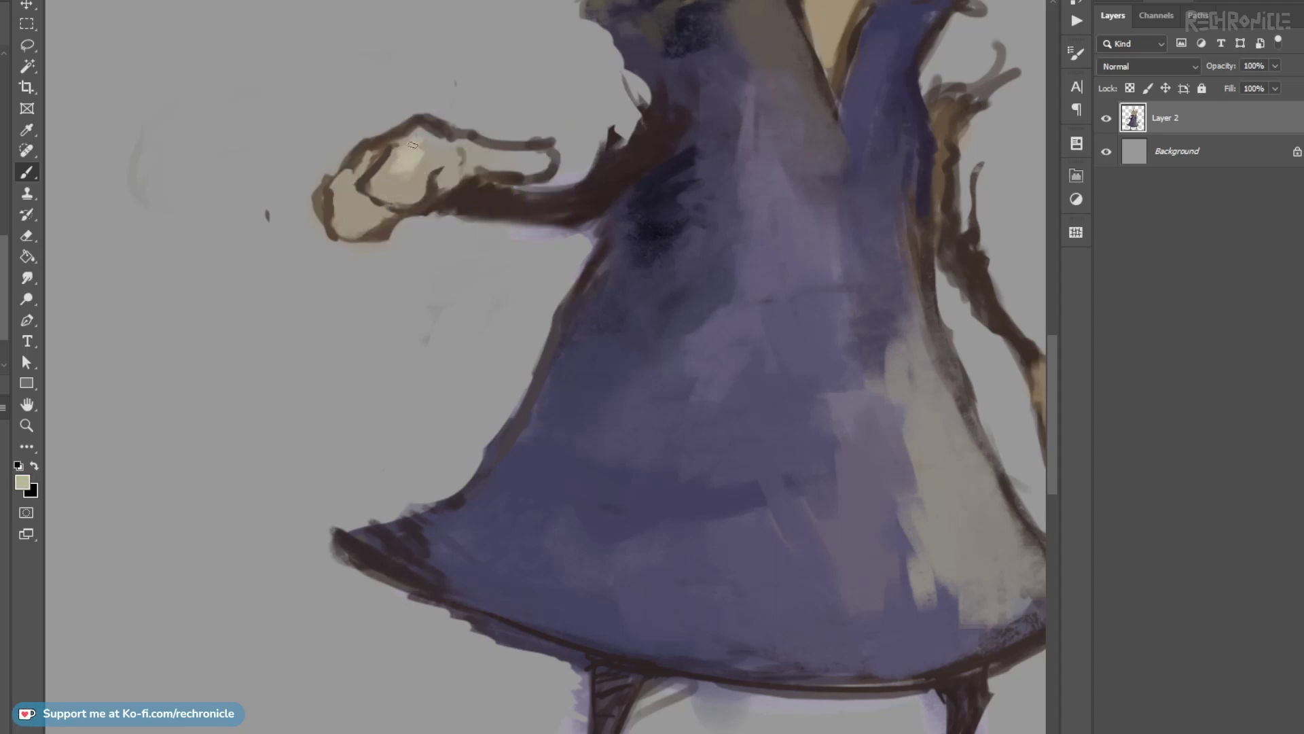
left_click_drag(380, 188, 419, 170)
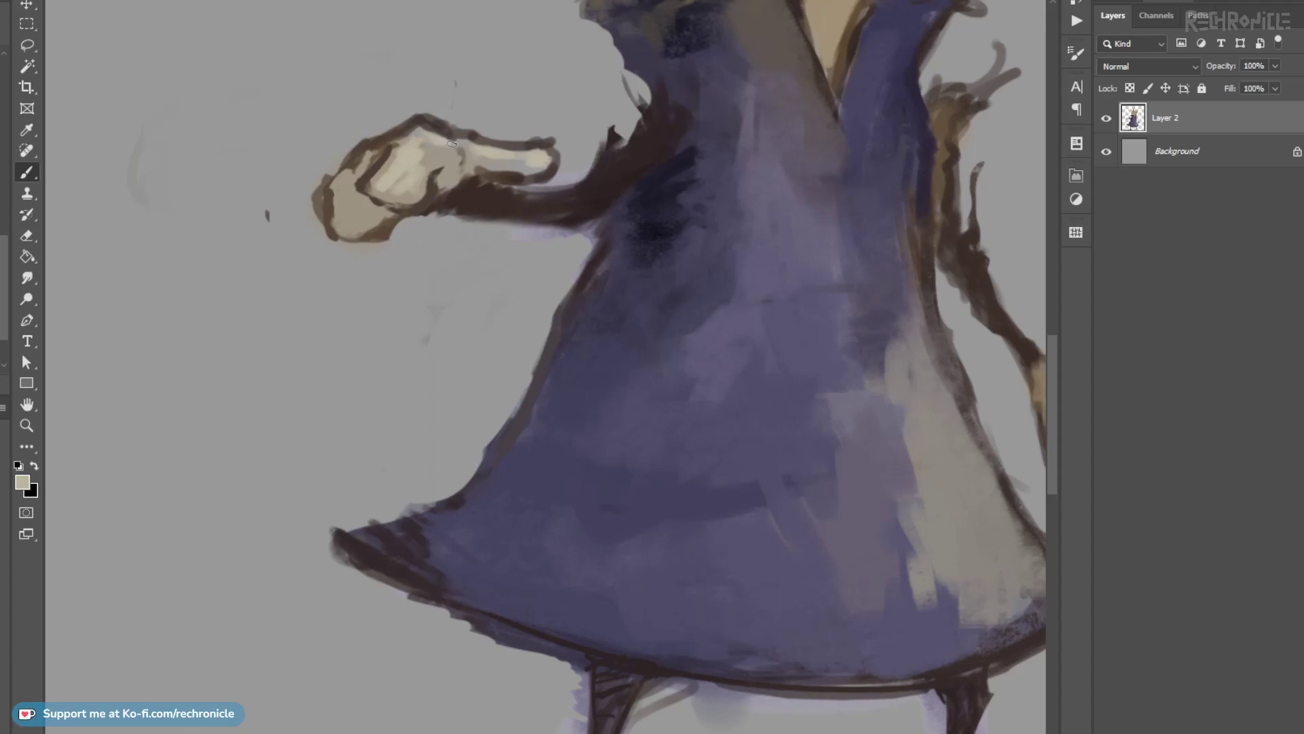
left_click_drag(402, 169, 431, 168)
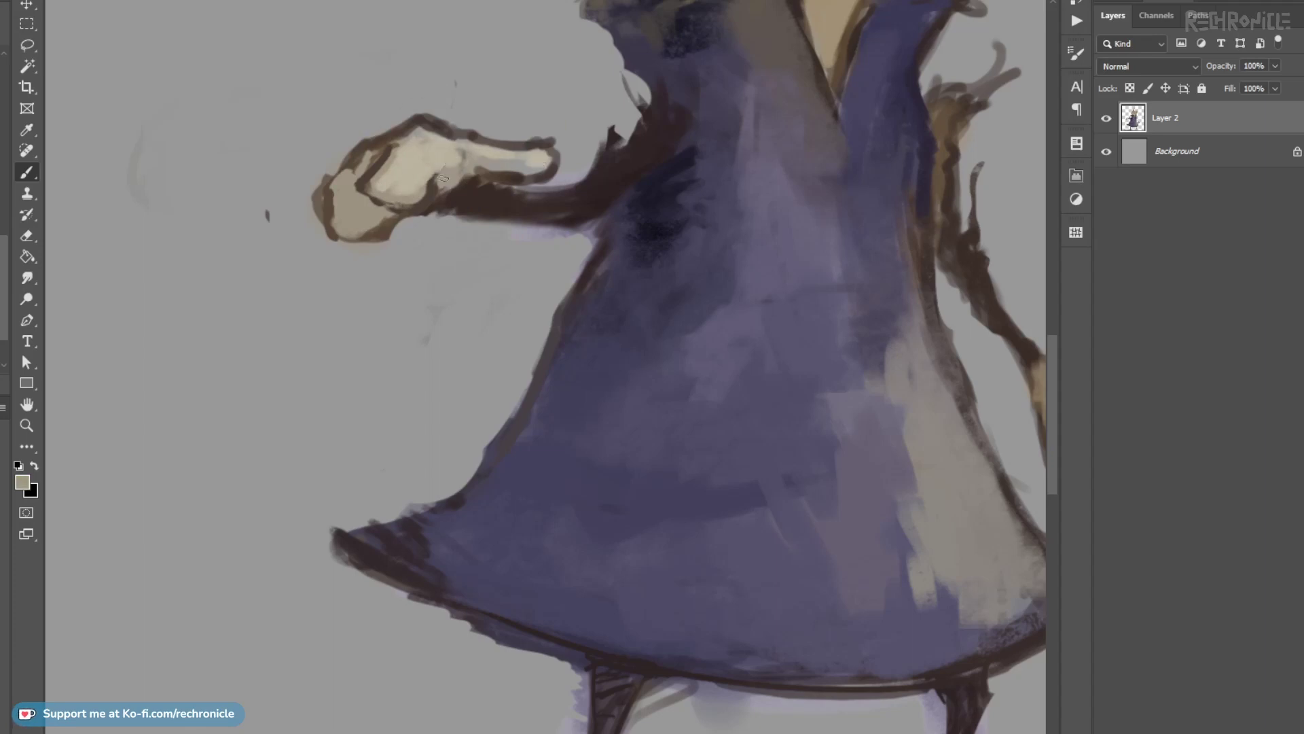
Shade the lower part of the raised fist with sampled greyish beige tones.
left_click(404, 185, "alt")
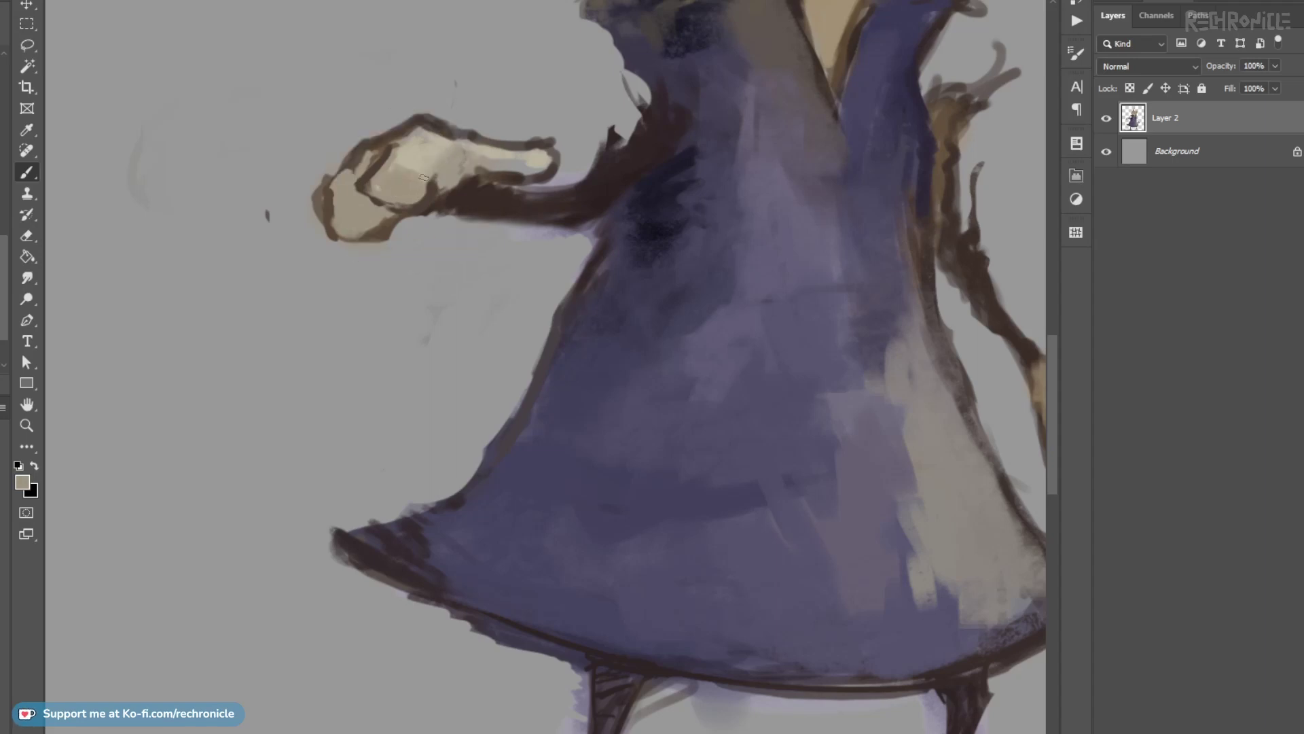
left_click(492, 151, "alt")
left_click(456, 163, "alt")
left_click_drag(515, 213, 443, 252)
Erase the stray marks around the raised hand.
key("z")
left_click(517, 323, "alt")
left_click_drag(590, 316, 524, 285)
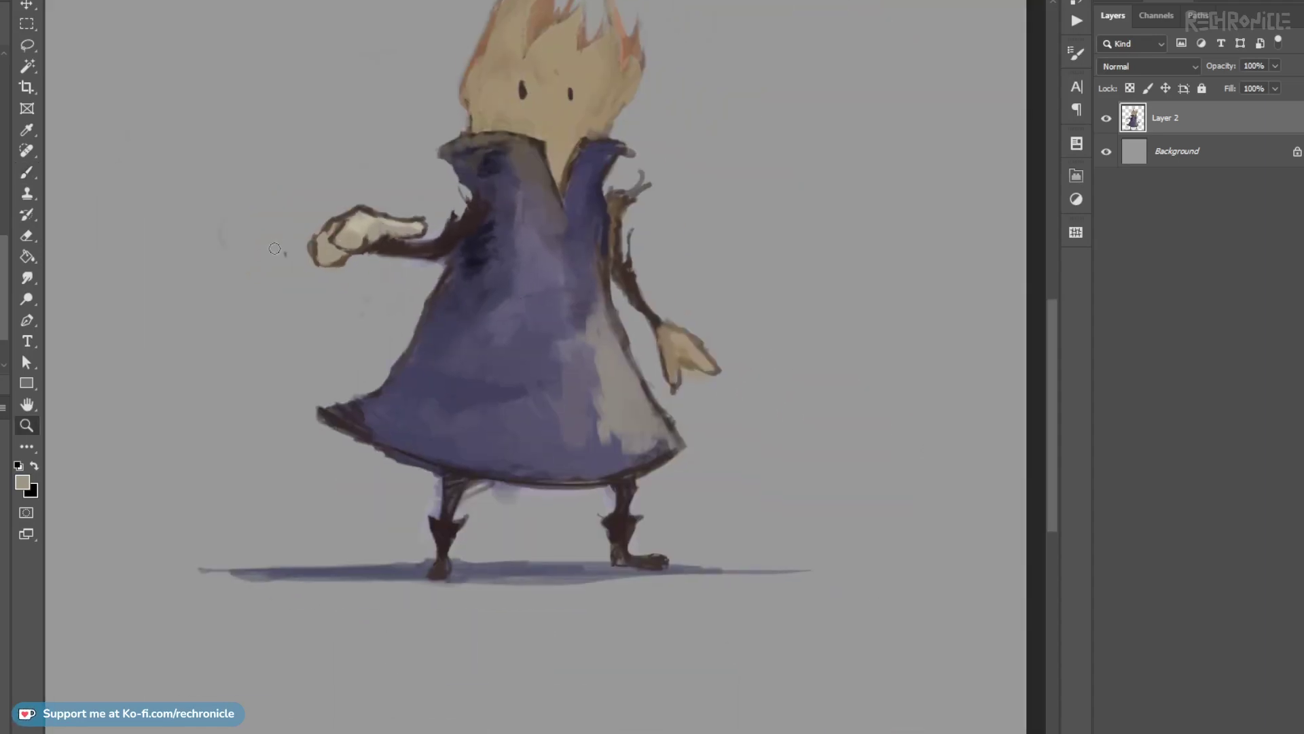
key("e")
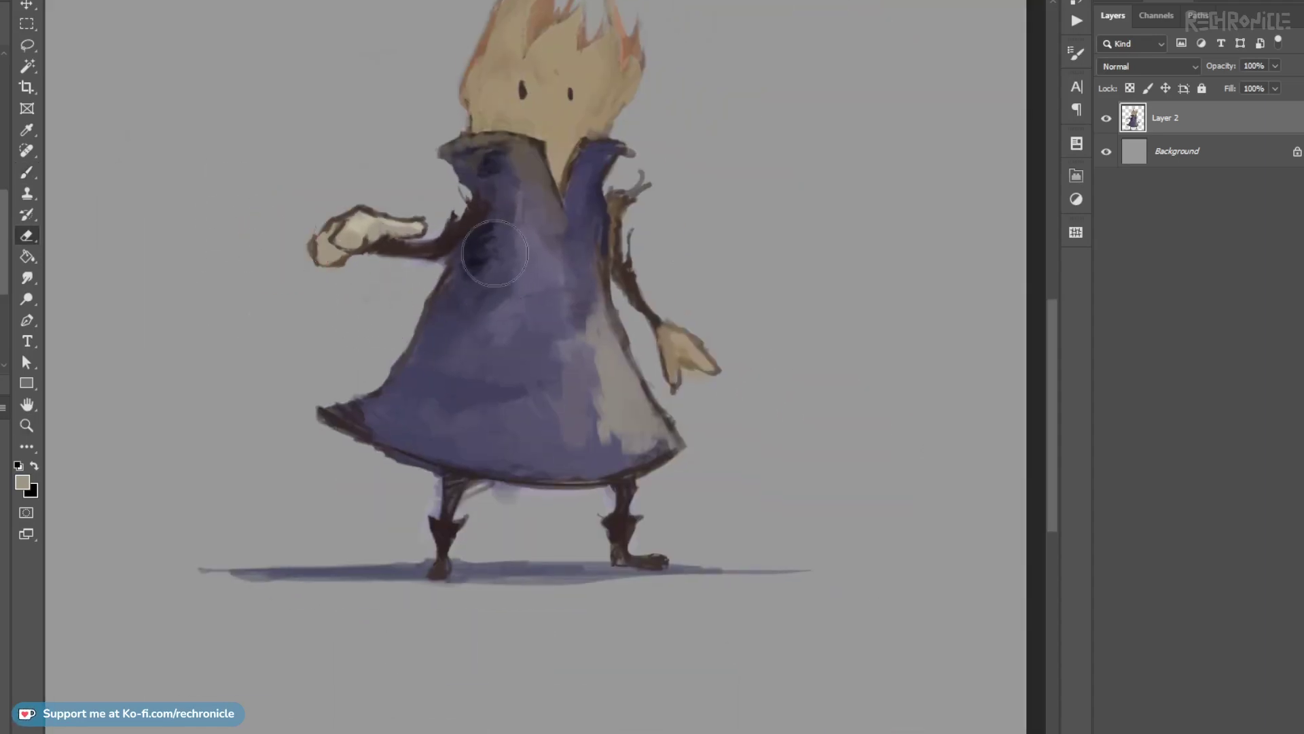
Try a dark grey Background layer behind the character.
left_click(1139, 160)
key("i")
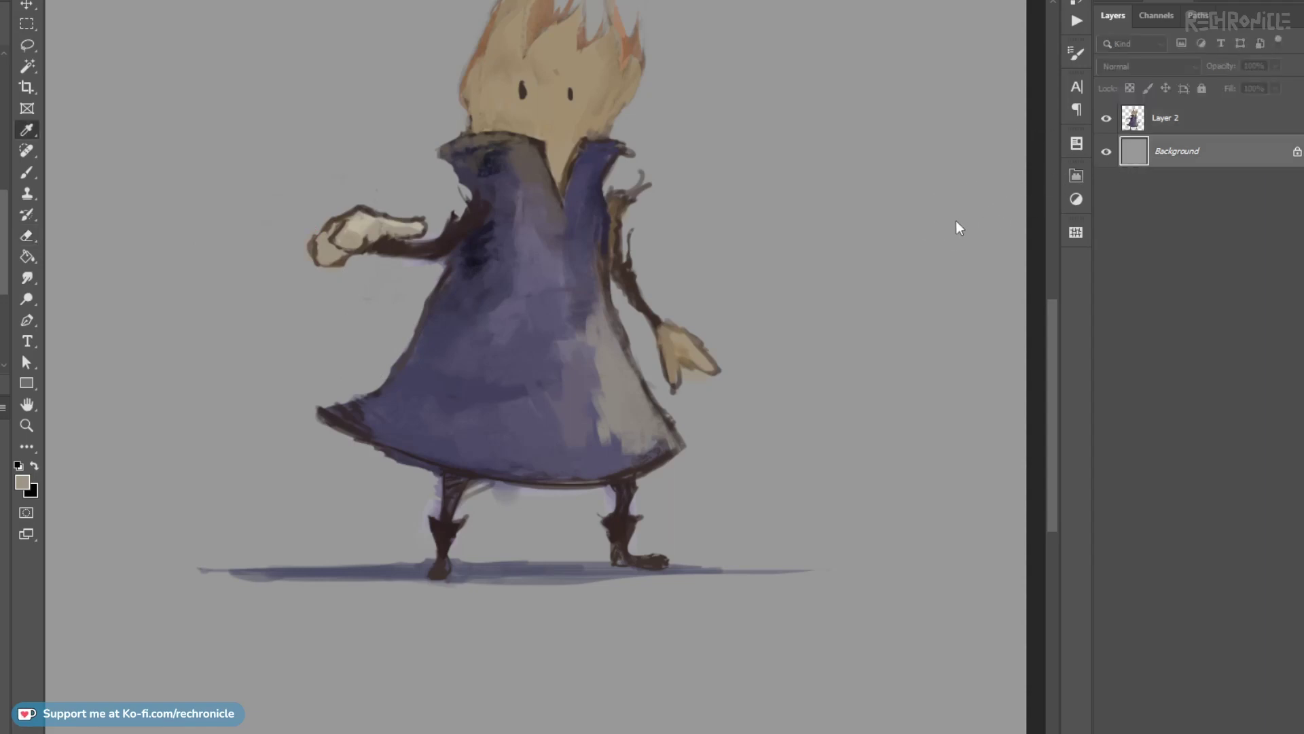
left_click_drag(856, 363, 818, 364)
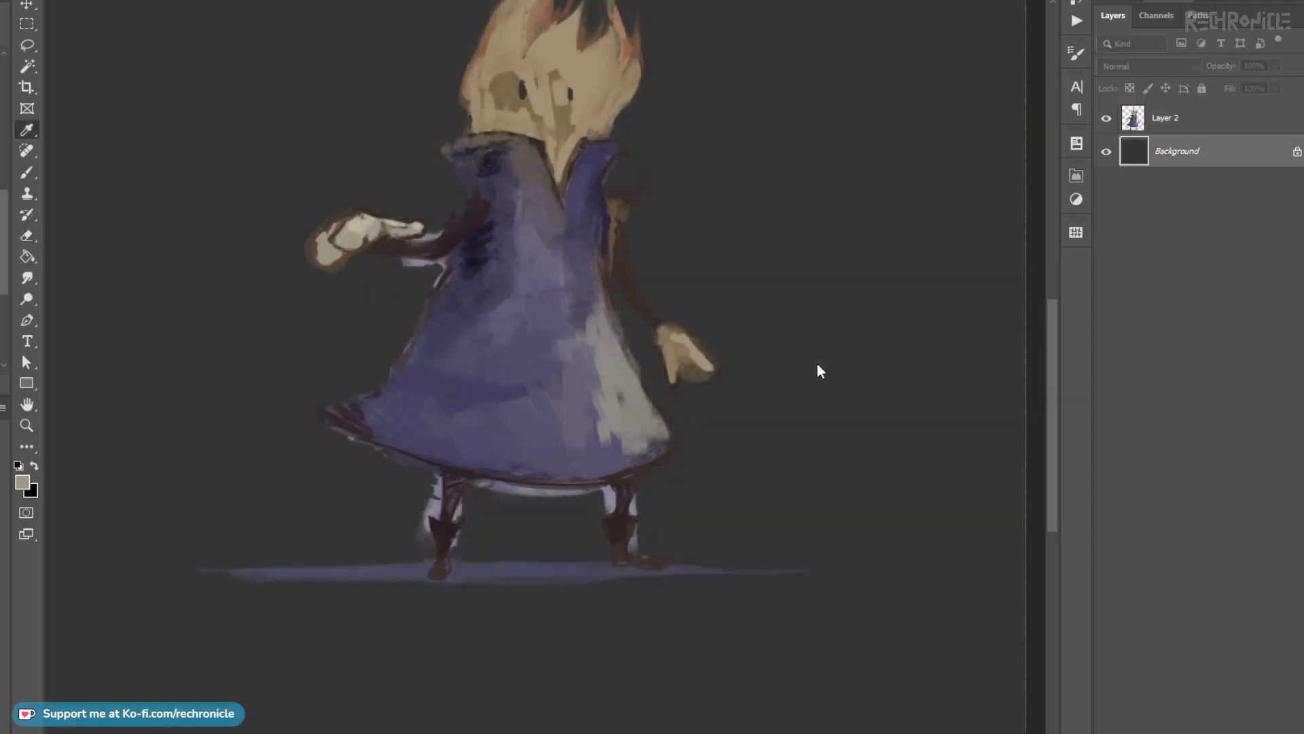
key("Escape")
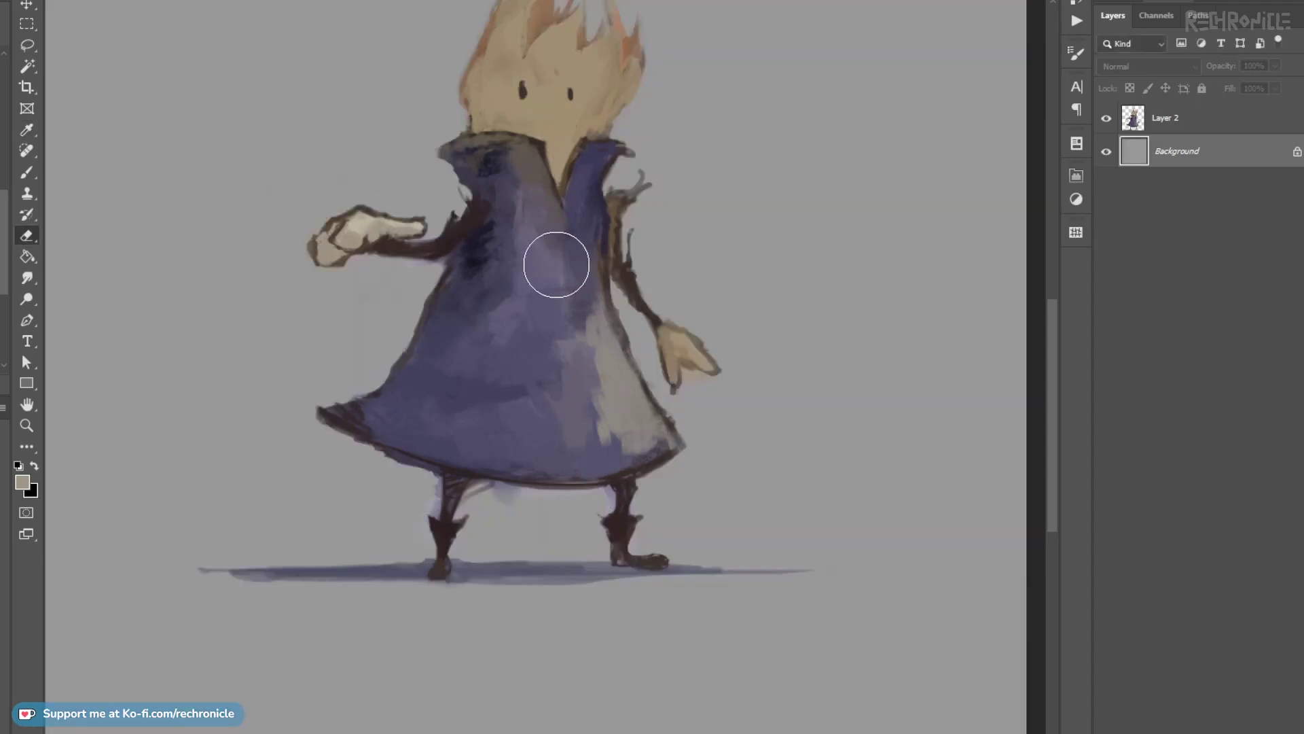
Add a new layer above Layer 2 and paint a dark reddish-brown shadow on the coat below the raised arm.
left_click(1133, 129)
key("ctrl+shift+alt+n")
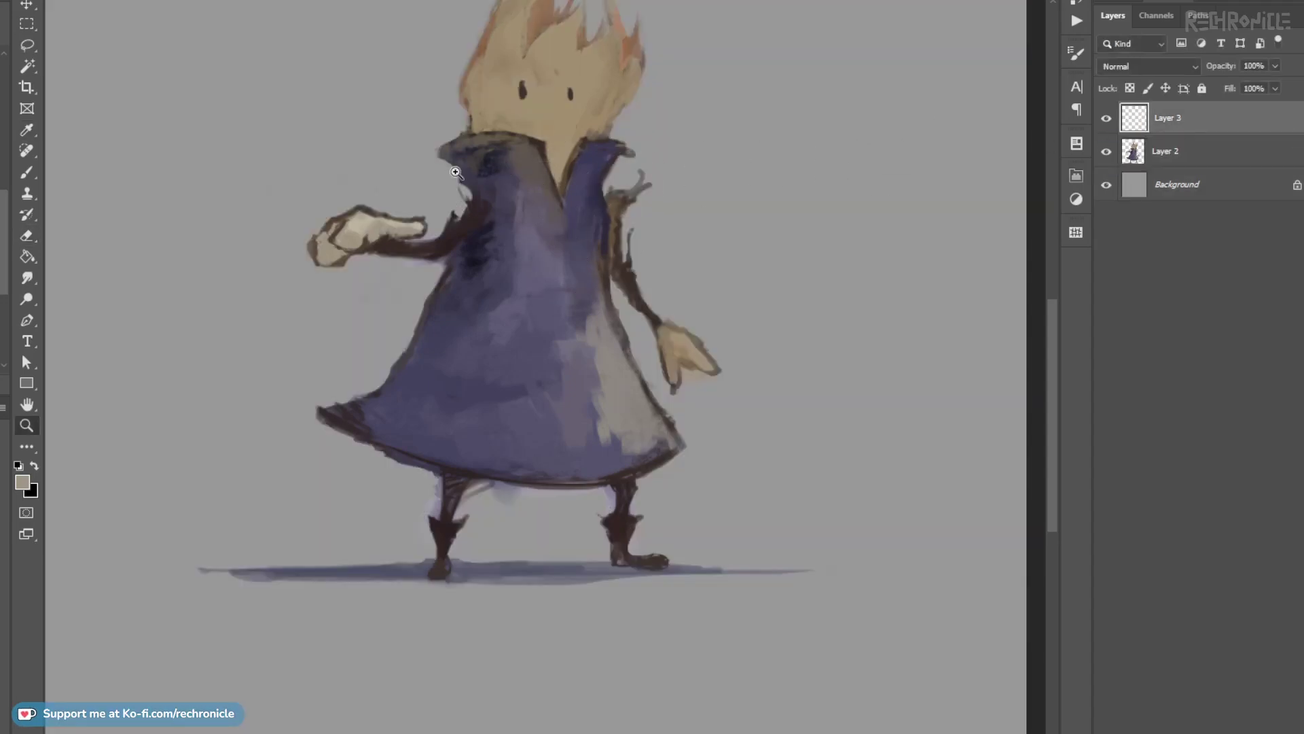
left_click_drag(462, 182, 486, 163)
key("b")
mouse_move(462, 351)
left_mouse_down()
mouse_move(445, 410)
mouse_move(440, 376)
left_mouse_up()
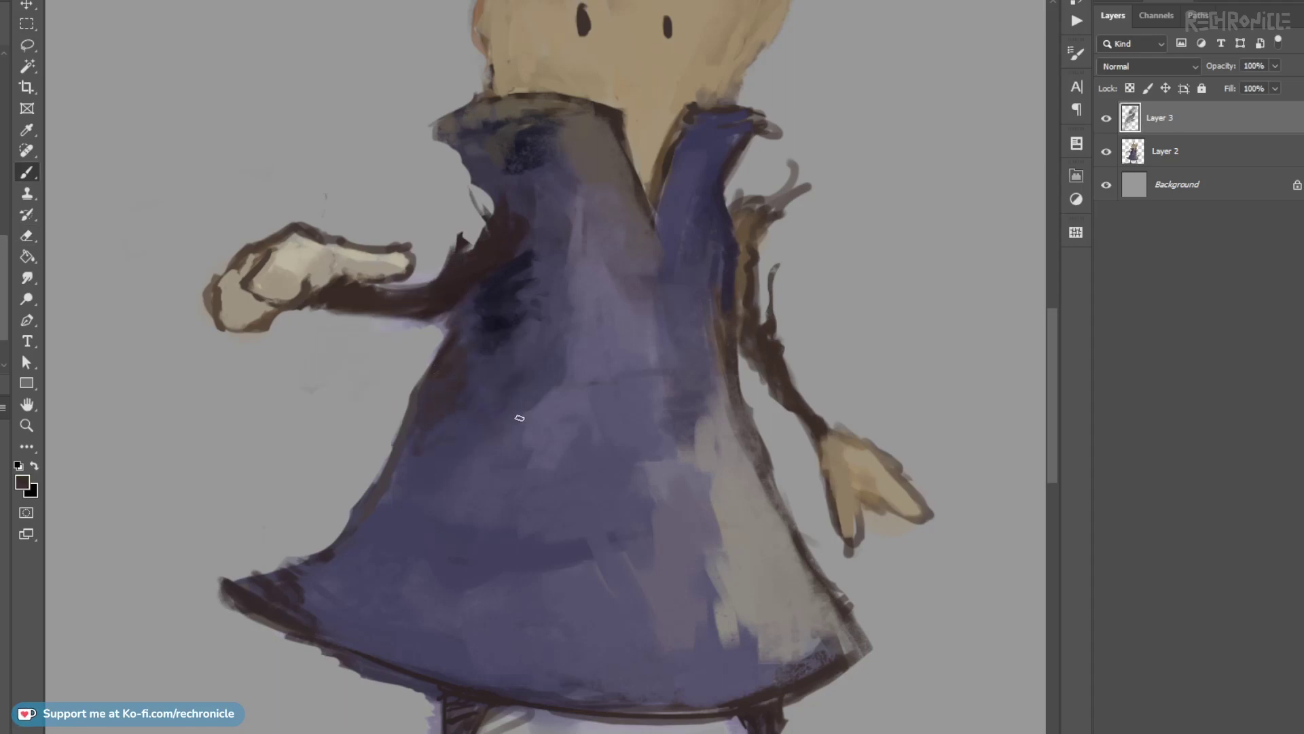
left_click(466, 448, "alt")
left_click_drag(443, 439, 420, 451)
Blend the middle of the coat's front with sampled purple and blue tones.
mouse_move(582, 372)
left_mouse_down()
mouse_move(516, 433)
mouse_move(565, 398)
mouse_move(600, 449)
mouse_move(571, 412)
left_mouse_up()
left_click(536, 423, "alt")
left_click(618, 405, "alt")
left_click(567, 358, "alt")
mouse_move(541, 347)
left_mouse_down()
mouse_move(524, 451)
mouse_move(501, 408)
left_mouse_up()
left_click(521, 442, "alt")
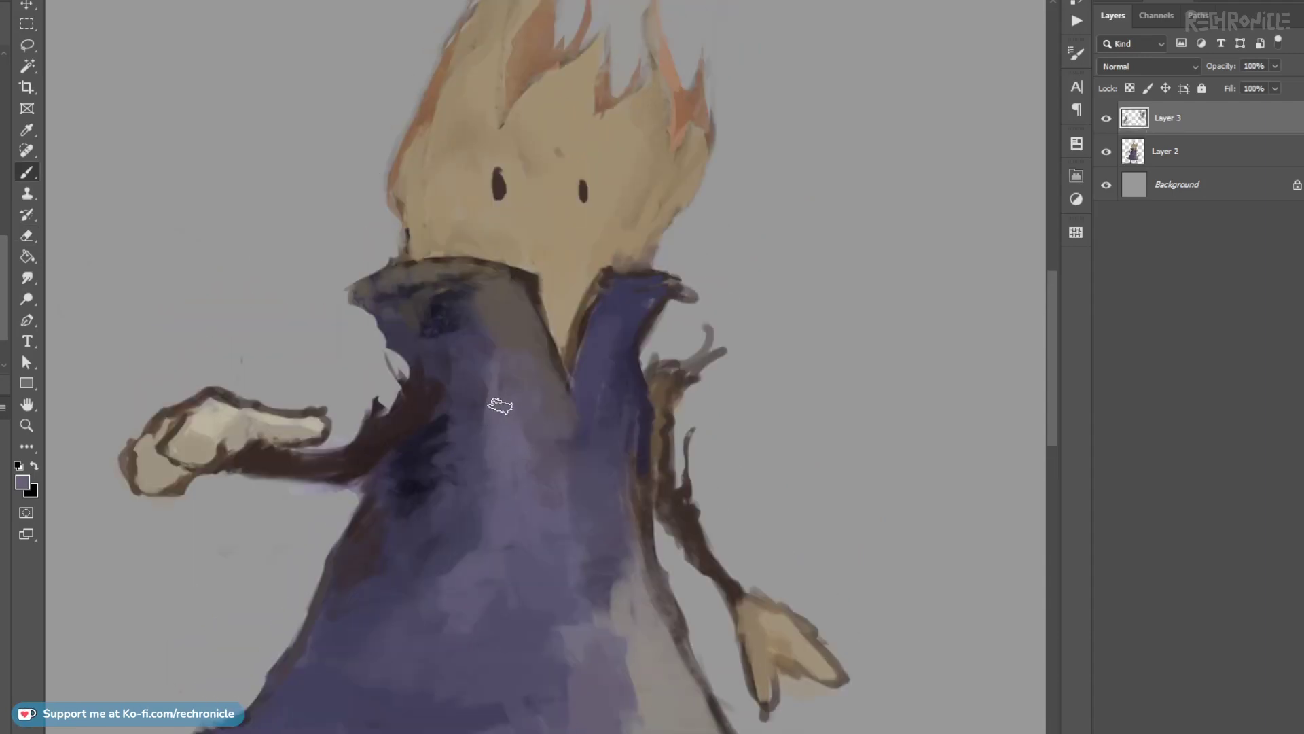
Blend the coat's upper front and the edges of the collar's V opening with sampled purple, blue and skin tones.
left_click(475, 379, "alt")
mouse_move(454, 340)
left_mouse_down()
mouse_move(440, 303)
mouse_move(466, 341)
mouse_move(443, 370)
mouse_move(470, 434)
left_mouse_up()
left_click(487, 373, "alt")
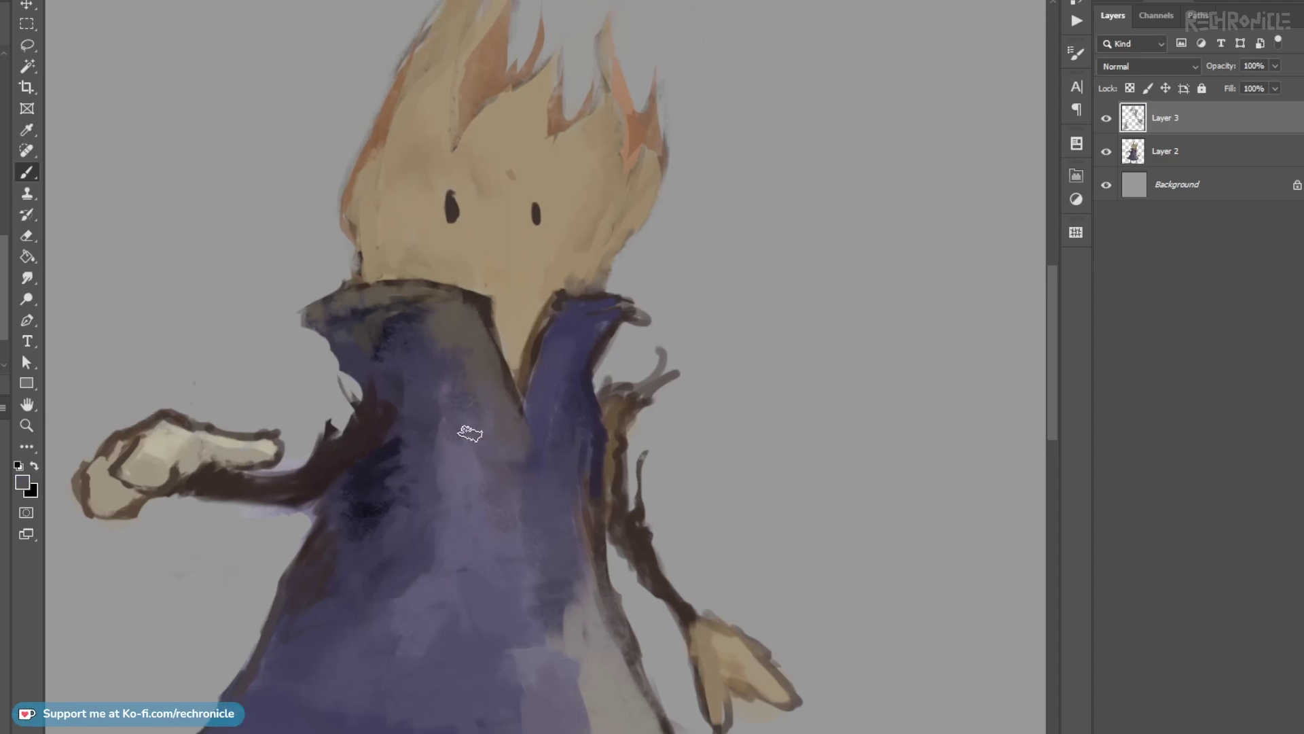
left_click_drag(546, 346, 545, 381)
mouse_move(553, 310)
left_mouse_down()
mouse_move(569, 319)
mouse_move(541, 364)
mouse_move(594, 299)
mouse_move(571, 317)
left_mouse_up()
left_click(574, 307, "alt")
left_click(522, 326, "alt")
left_click_drag(522, 381, 552, 295)
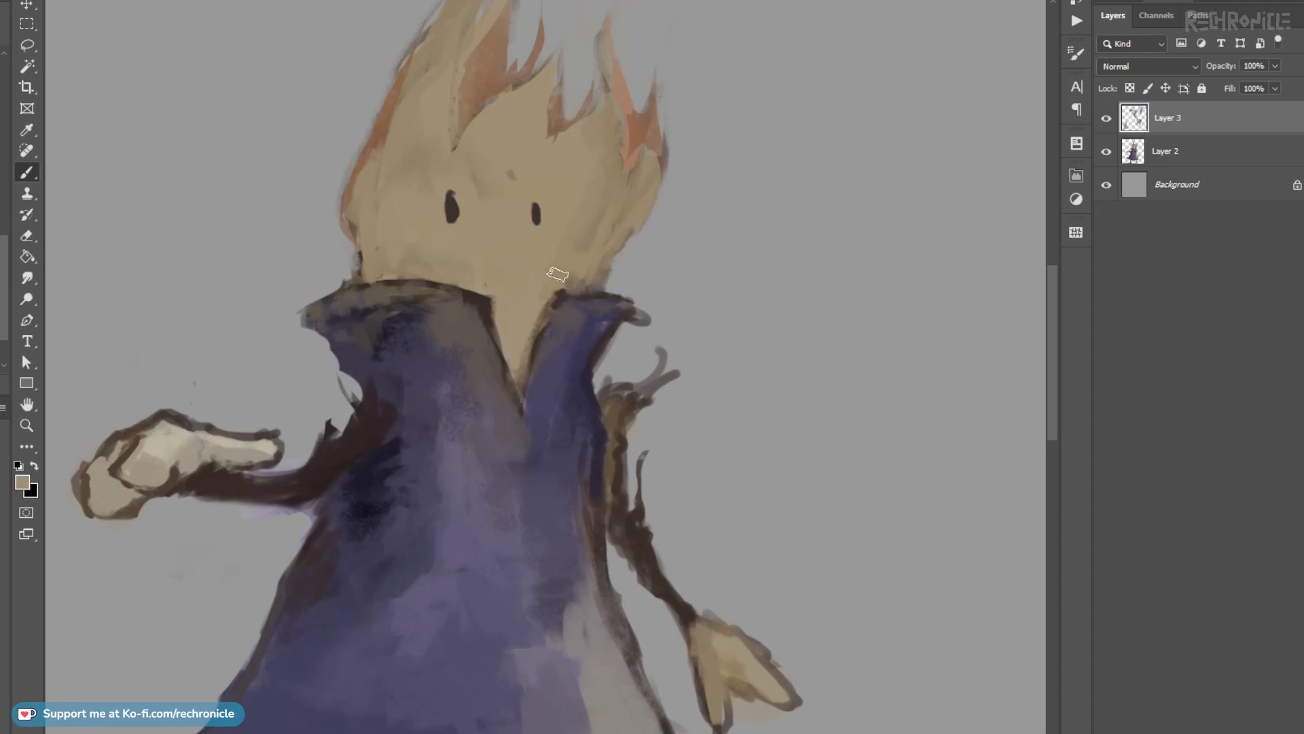
Merge Layer 3 into Layer 2.
key("z")
left_click_drag(585, 336, 563, 364)
left_click_drag(455, 234, 487, 221)
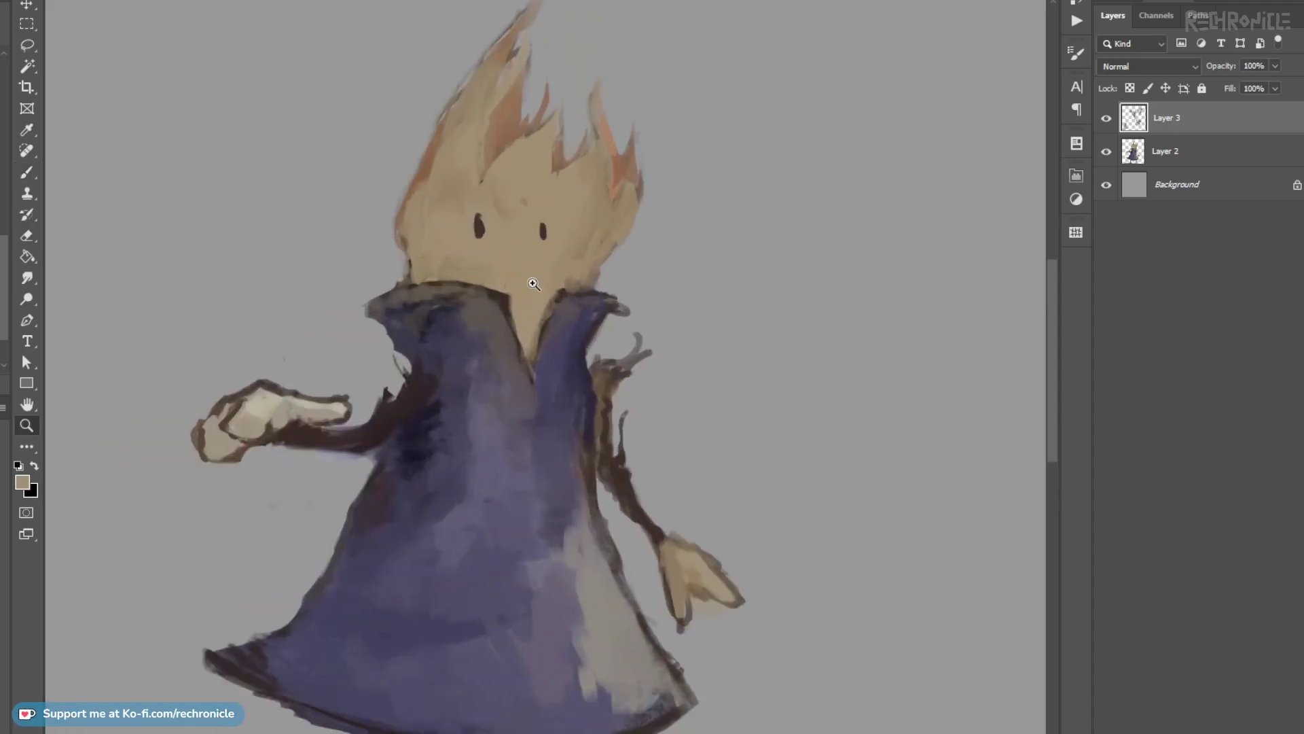
left_click_drag(571, 330, 563, 324)
left_click_drag(514, 204, 536, 217)
key("b")
key("z")
left_click_drag(619, 297, 587, 322)
left_click_drag(639, 367, 657, 372)
mouse_move(689, 446)
left_mouse_down()
mouse_move(707, 467)
mouse_move(743, 472)
left_mouse_up()
key("e")
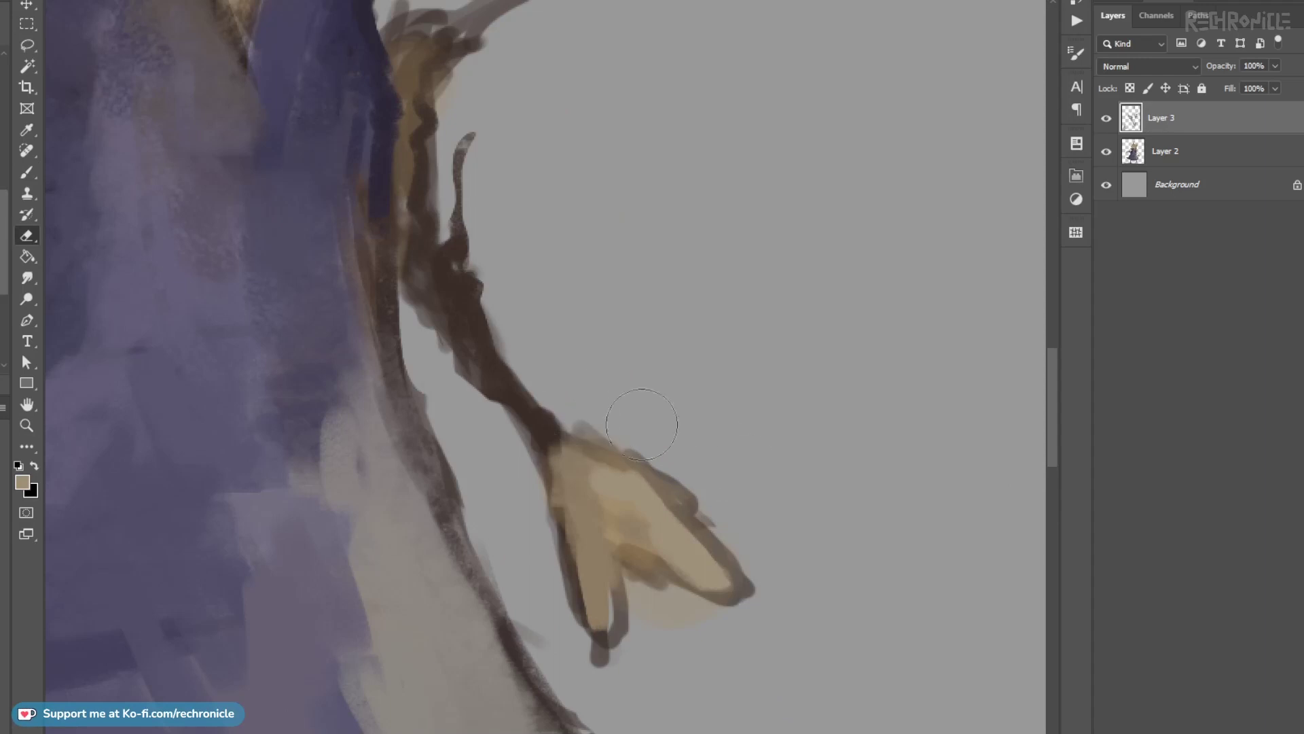
key("ctrl+e")
Erase the rough dark outline around the lowered hand and the paint between its fingers.
mouse_move(582, 405)
left_mouse_down()
mouse_move(662, 442)
mouse_move(766, 521)
mouse_move(782, 562)
left_mouse_up()
mouse_move(721, 509)
left_mouse_down()
mouse_move(780, 572)
mouse_move(698, 455)
left_mouse_up()
key("b")
key("e")
left_click_drag(550, 560, 584, 558)
Repaint the lowered hand's pointing finger and the area beneath it with sampled skin and brown tones, trimming the excess paint.
key("b")
left_click(617, 455, "alt")
mouse_move(622, 475)
left_mouse_down()
mouse_move(662, 503)
mouse_move(699, 503)
mouse_move(663, 500)
mouse_move(695, 496)
mouse_move(669, 464)
left_mouse_up()
left_click(663, 468, "alt")
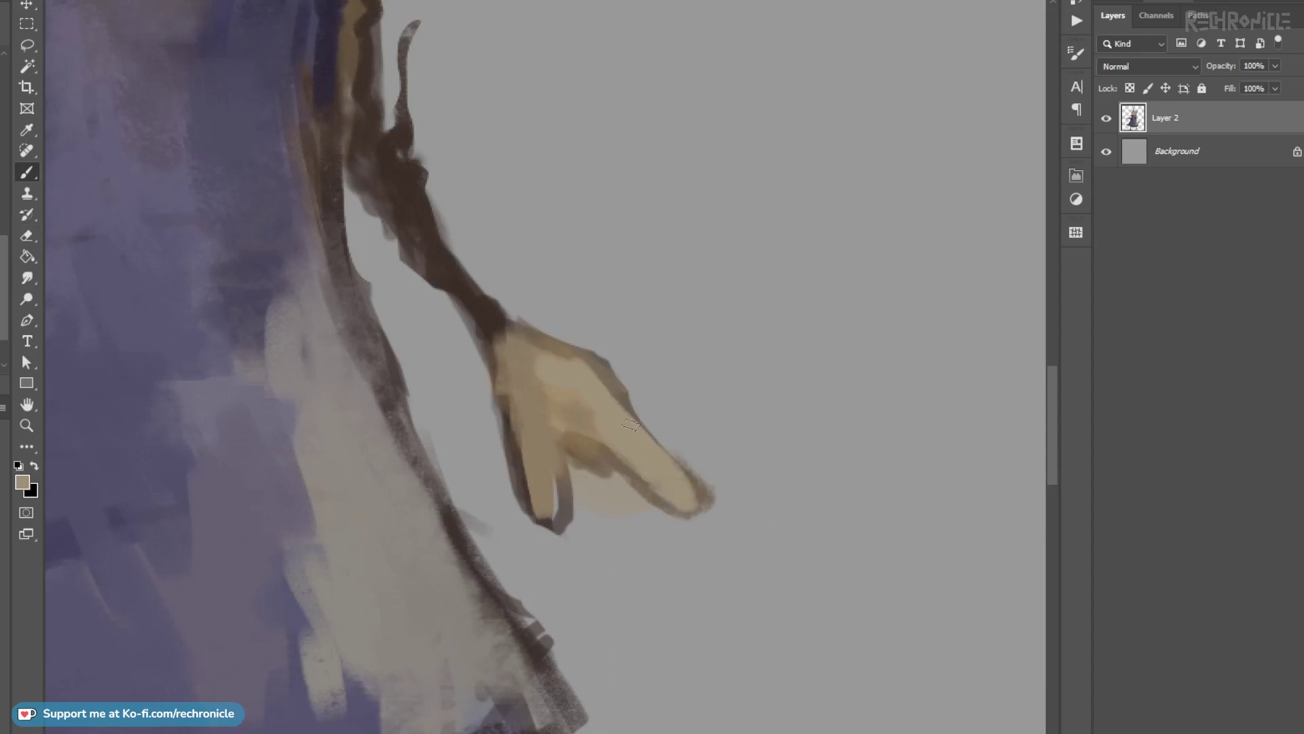
key("e")
mouse_move(594, 492)
left_mouse_down()
mouse_move(612, 504)
mouse_move(583, 469)
mouse_move(615, 482)
mouse_move(591, 461)
left_mouse_up()
key("b")
left_click(615, 463, "alt")
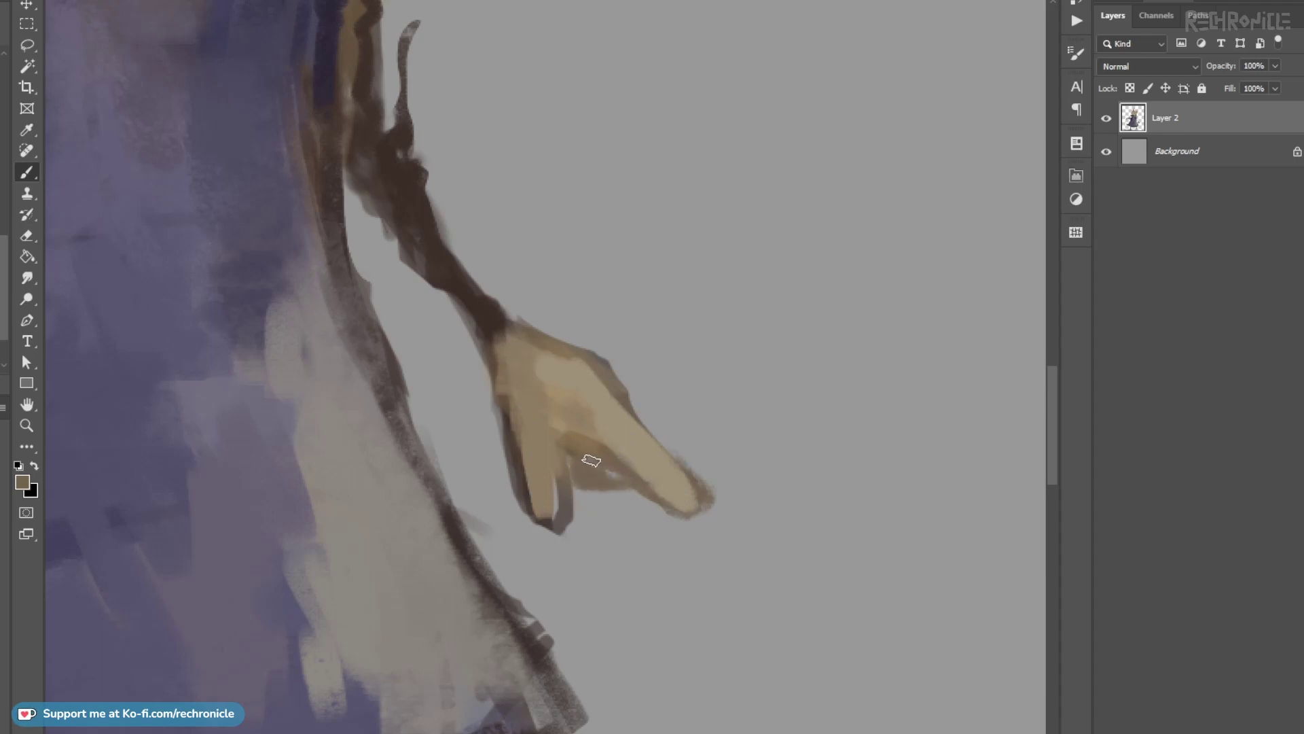
left_click(587, 445, "alt")
mouse_move(658, 463)
left_mouse_down()
mouse_move(685, 470)
mouse_move(623, 463)
mouse_move(596, 493)
mouse_move(607, 487)
left_mouse_up()
Shade beneath the lowered hand's pointing finger and highlight the finger's upper edge within lasso selections.
key("l")
key("b")
mouse_move(567, 446)
left_mouse_down()
mouse_move(679, 475)
mouse_move(557, 408)
mouse_move(601, 490)
left_mouse_up()
key("ctrl+d")
key("l")
mouse_move(658, 315)
left_mouse_down()
mouse_move(778, 447)
mouse_move(628, 296)
mouse_move(840, 471)
mouse_move(747, 363)
mouse_move(704, 381)
left_mouse_up()
key("b")
key("ctrl+d")
Erase the stray marks below the coat's hem and around both legs.
key("z")
left_click_drag(704, 380, 661, 460)
left_click_drag(538, 396, 584, 342)
left_click_drag(766, 484, 609, 434)
left_click_drag(613, 435, 588, 416)
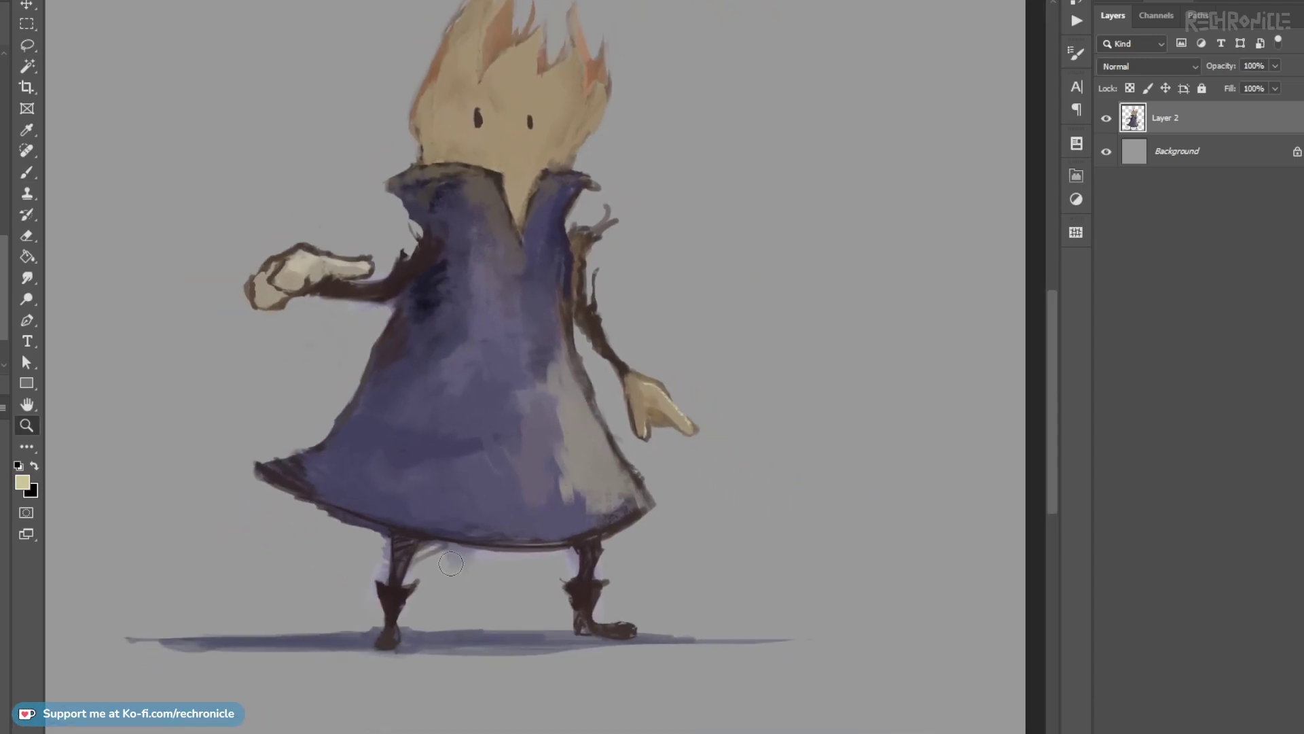
key("e")
mouse_move(427, 549)
left_mouse_down()
mouse_move(536, 575)
mouse_move(522, 559)
left_mouse_up()
key("z")
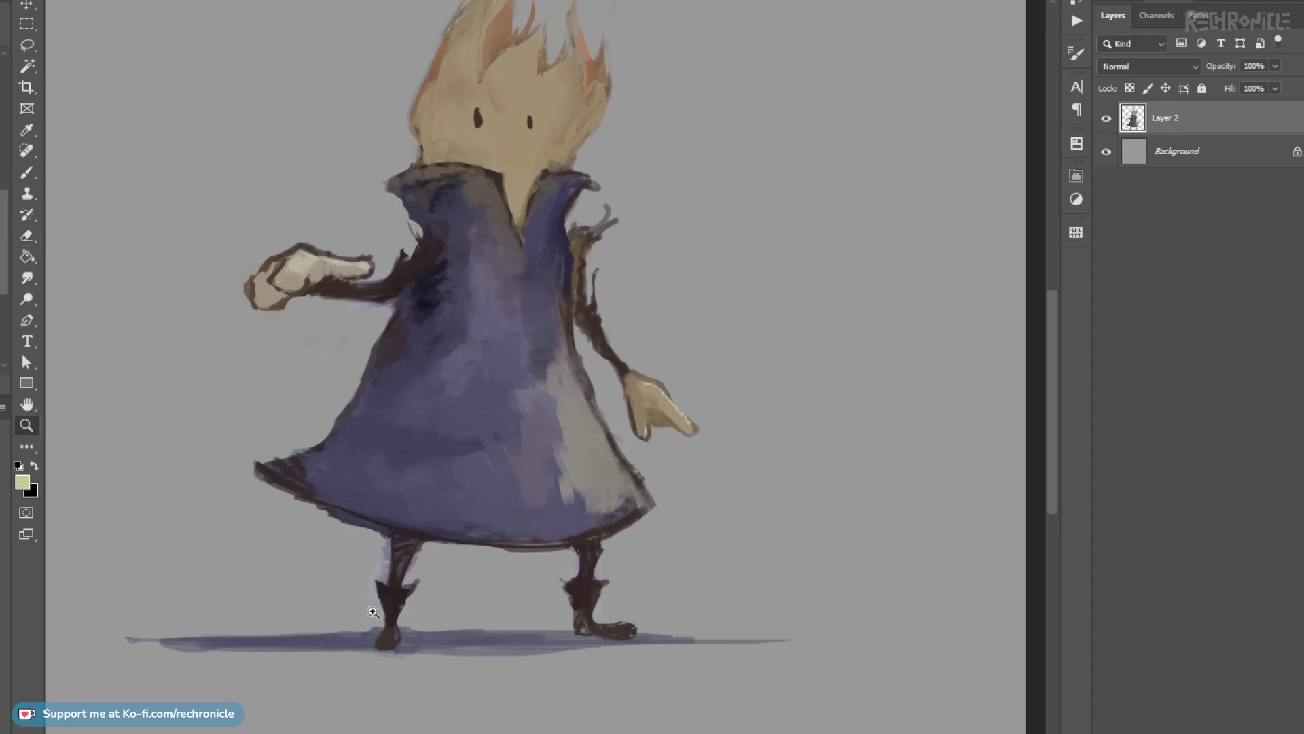
left_click_drag(384, 603, 401, 593)
key("e")
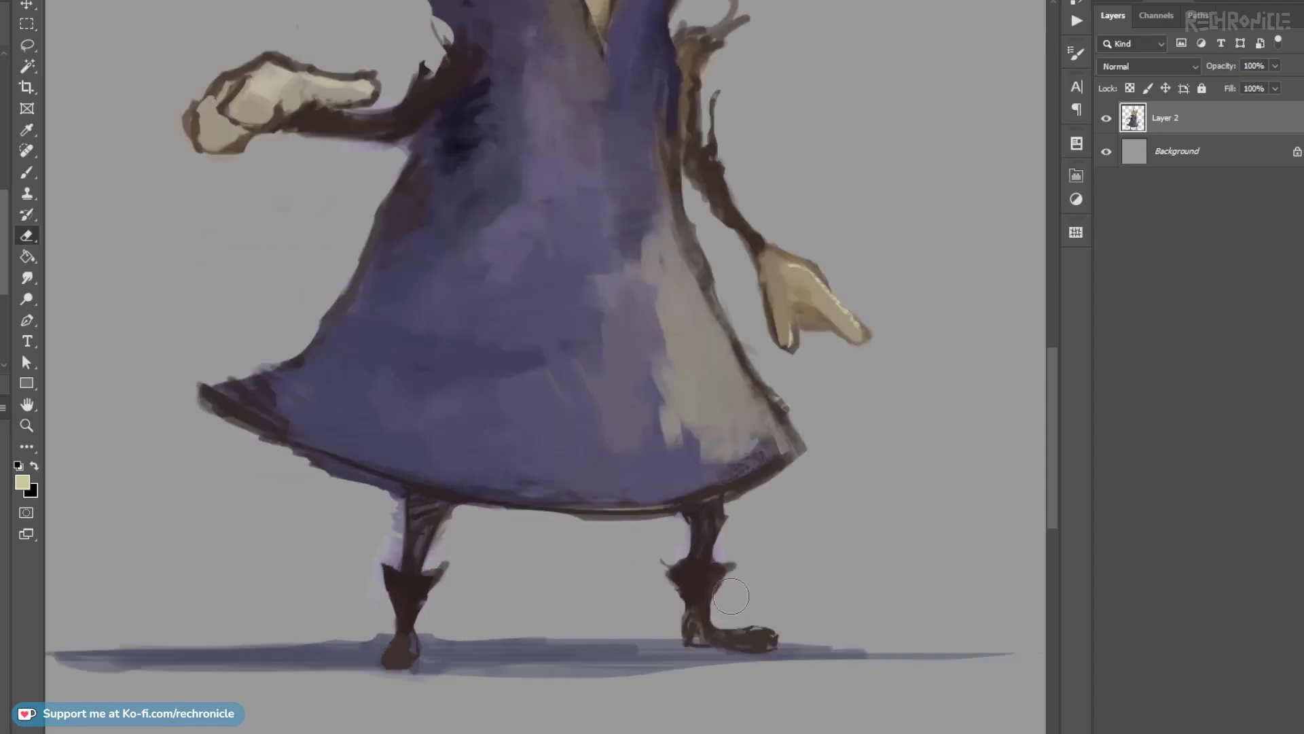
mouse_move(761, 510)
left_mouse_down()
mouse_move(728, 542)
mouse_move(778, 502)
left_mouse_up()
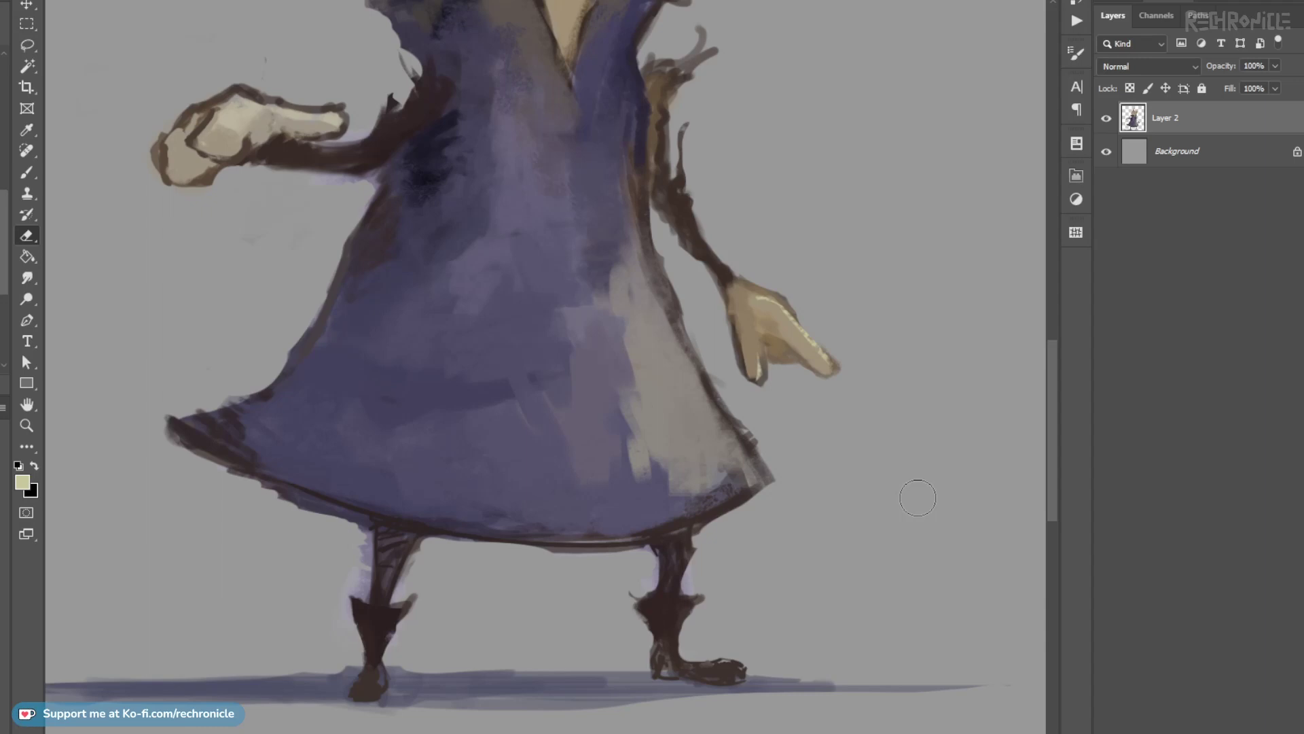
Add a new Overlay layer above Layer 2 and choose a light peach brush colour.
key("z")
mouse_move(918, 498)
left_mouse_down()
mouse_move(643, 376)
mouse_move(594, 454)
left_mouse_up()
mouse_move(513, 331)
left_mouse_down()
mouse_move(521, 317)
mouse_move(529, 345)
left_mouse_up()
left_click(511, 337)
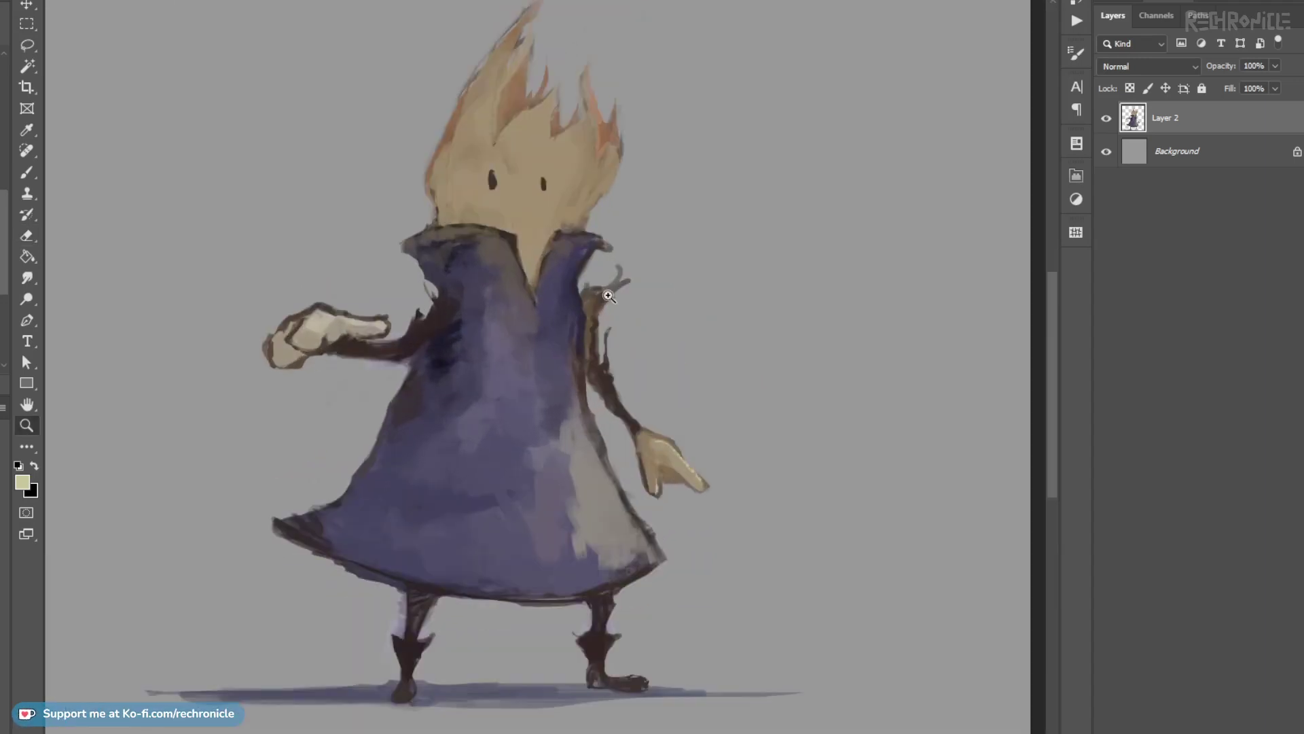
key("ctrl+alt+shift+n")
left_click(1152, 67)
left_click(1122, 290)
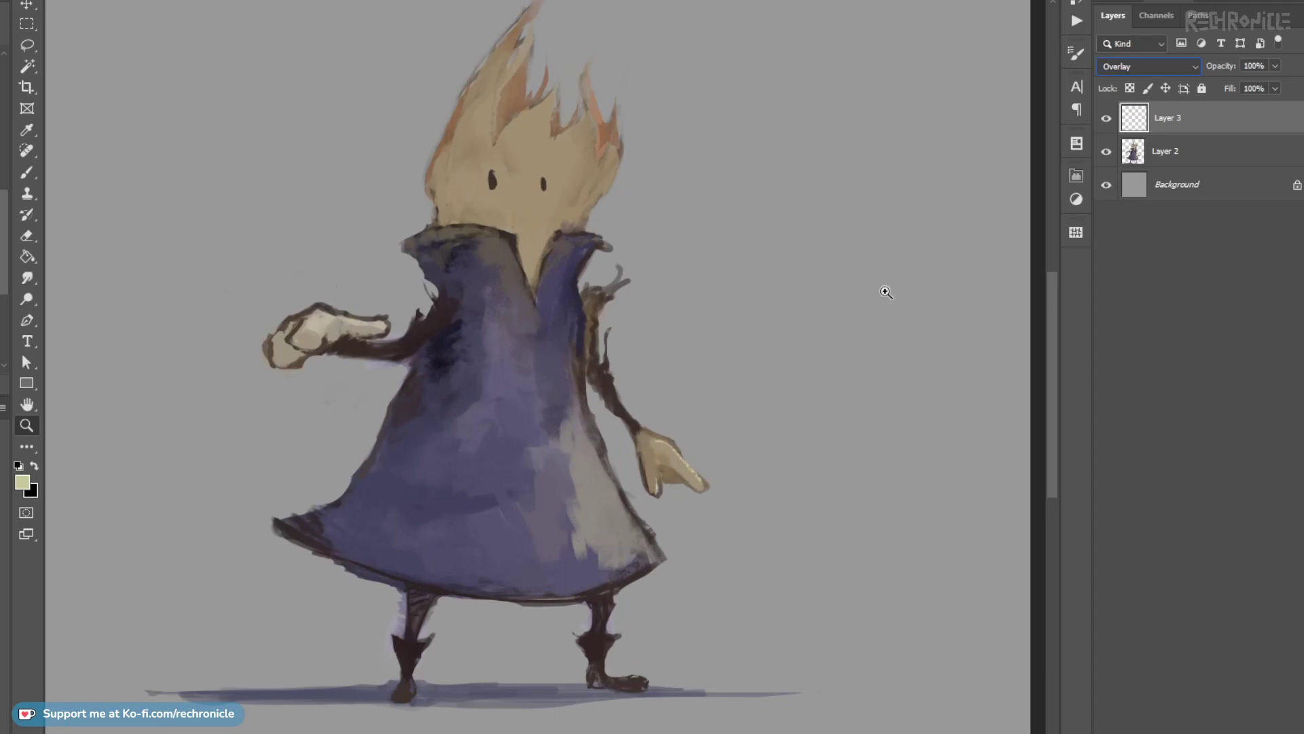
key("b")
mouse_move(544, 344)
left_mouse_down()
mouse_move(676, 421)
mouse_move(662, 440)
mouse_move(555, 344)
left_mouse_up()
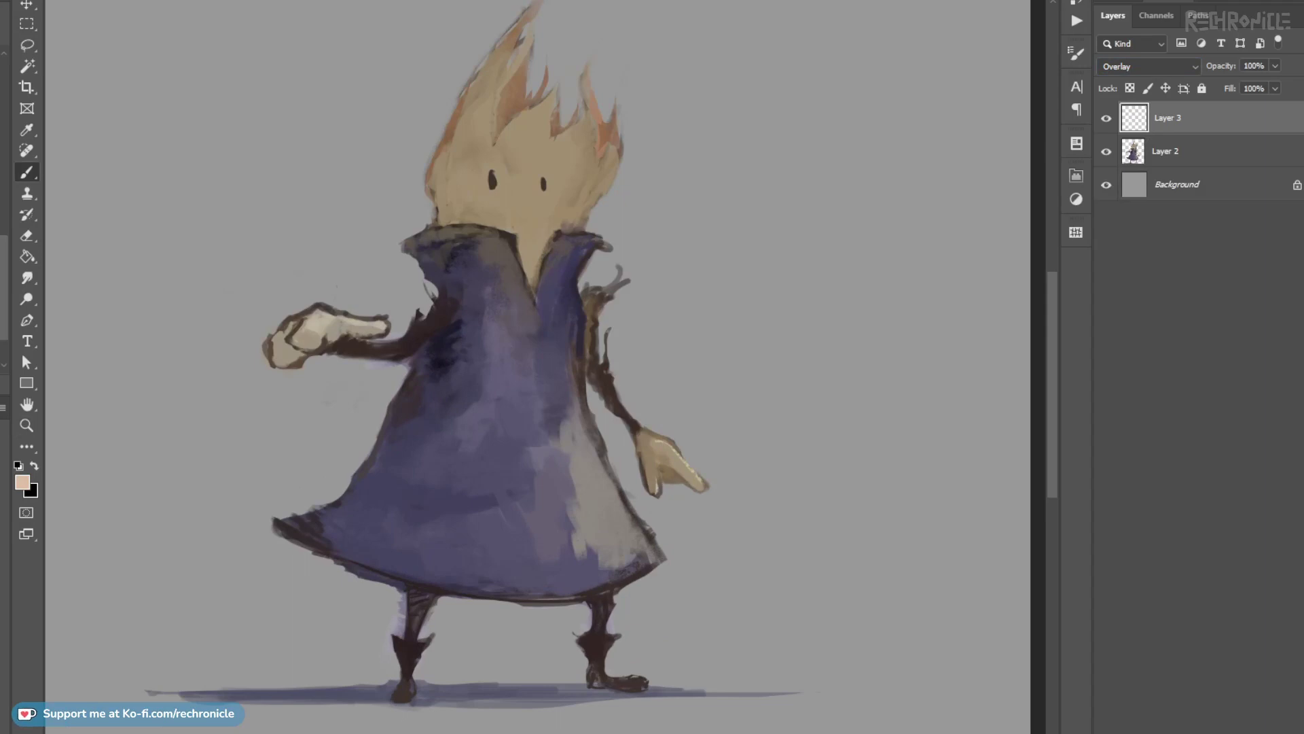
Clip Layer 3 to Layer 2, trying peach strokes over the head and undoing them.
left_click_drag(508, 214, 506, 306)
left_click_drag(513, 151, 495, 311)
key("ctrl+z")
key("ctrl+alt+g")
left_click_drag(520, 146, 496, 266)
key("ctrl+z")
Paint a textured peach glow over the hair and face on the clipped Overlay layer.
mouse_move(536, 129)
left_mouse_down()
mouse_move(458, 289)
mouse_move(468, 254)
left_mouse_up()
left_click_drag(585, 159, 524, 207)
left_click_drag(508, 264, 533, 233)
right_click(547, 267, "alt+shift")
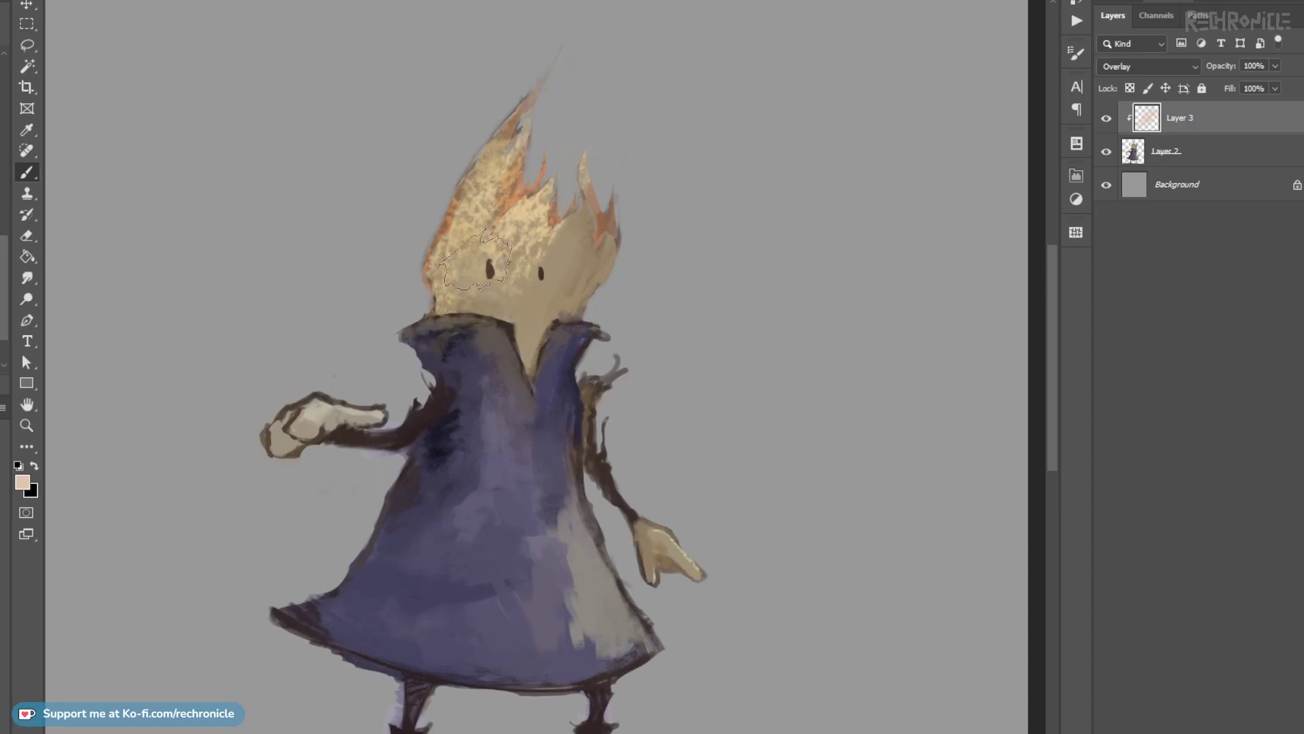
mouse_move(517, 265)
left_mouse_down()
mouse_move(534, 272)
mouse_move(484, 204)
left_mouse_up()
Extend the glow across the face and collar with adjusted peach tones, undoing the last strokes.
right_click(549, 286, "alt+shift")
right_click(587, 309, "alt+shift")
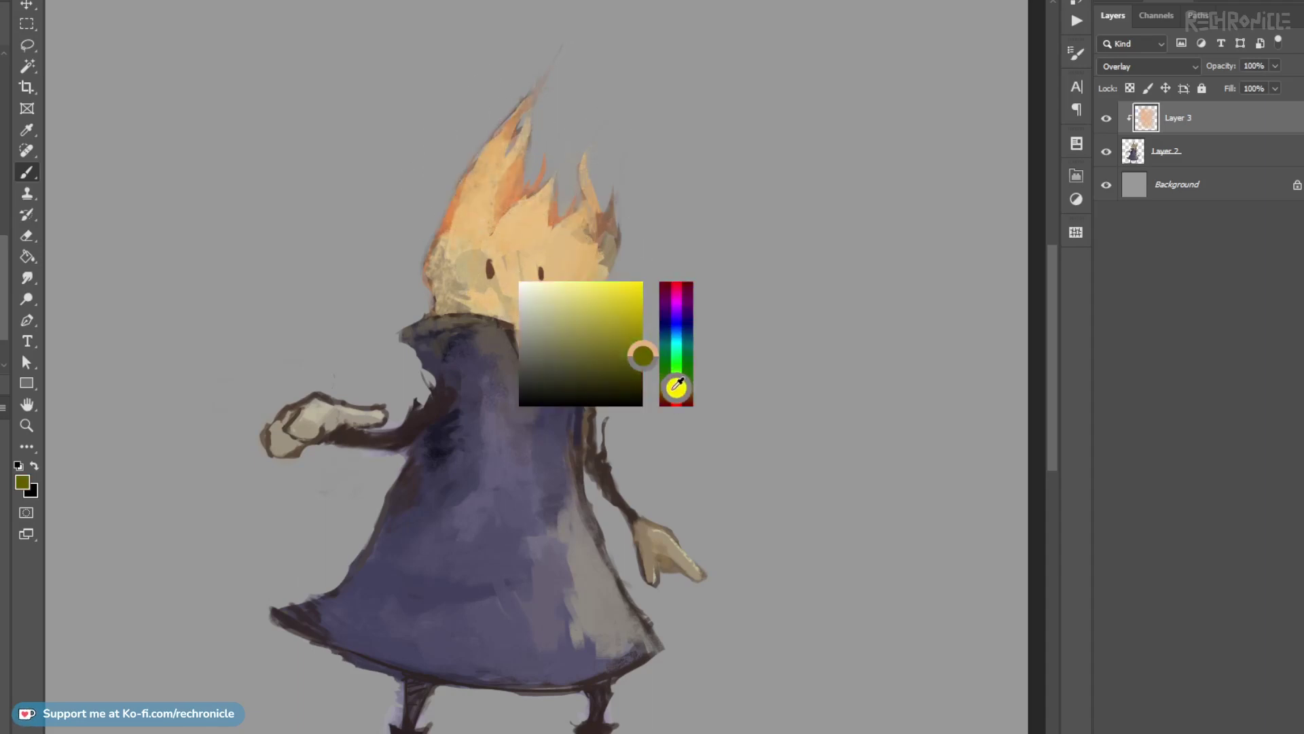
mouse_move(589, 310)
left_mouse_down()
mouse_move(567, 282)
mouse_move(496, 333)
mouse_move(438, 330)
mouse_move(469, 340)
left_mouse_up()
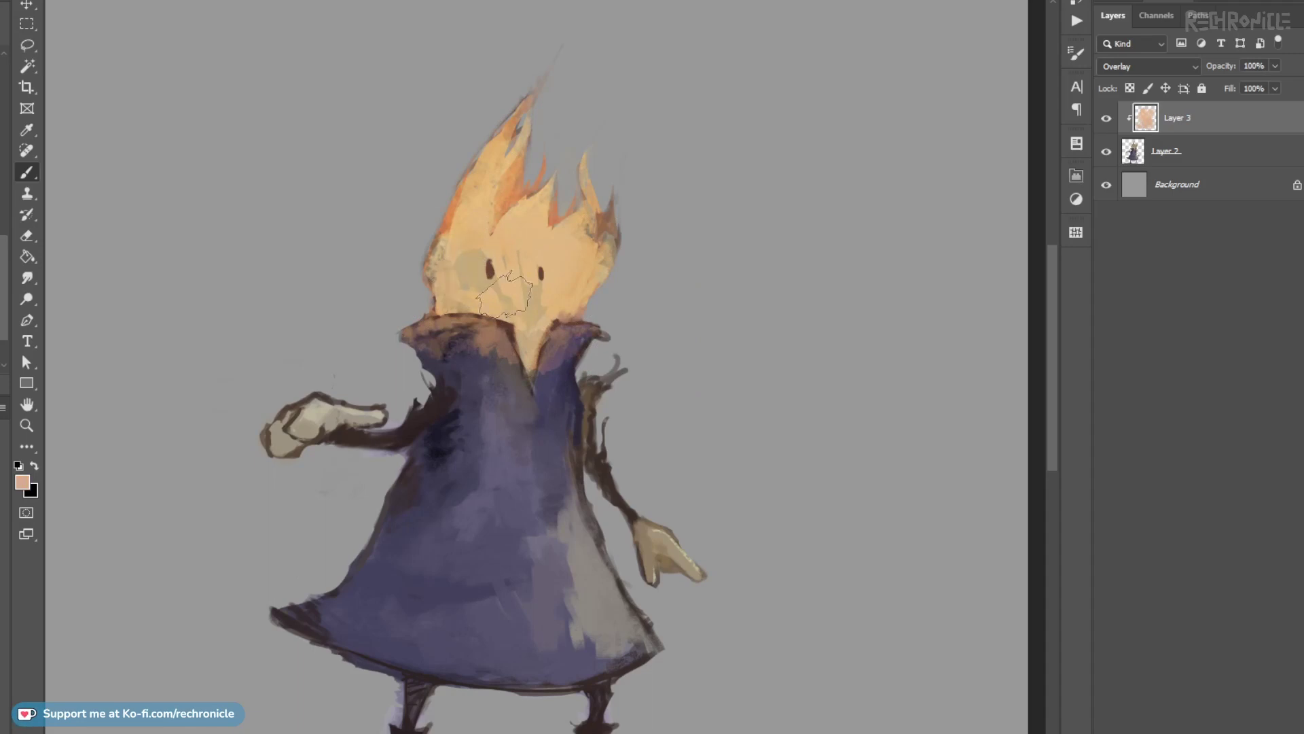
mouse_move(555, 289)
left_mouse_down()
mouse_move(551, 330)
mouse_move(453, 329)
mouse_move(476, 276)
mouse_move(509, 315)
mouse_move(582, 324)
mouse_move(511, 322)
mouse_move(574, 319)
mouse_move(478, 292)
mouse_move(630, 288)
left_mouse_up()
right_click(530, 326, "alt+shift")
key("ctrl+z")
key("z")
key("b")
key("ctrl+z")
key("ctrl+z")
key("ctrl+z")
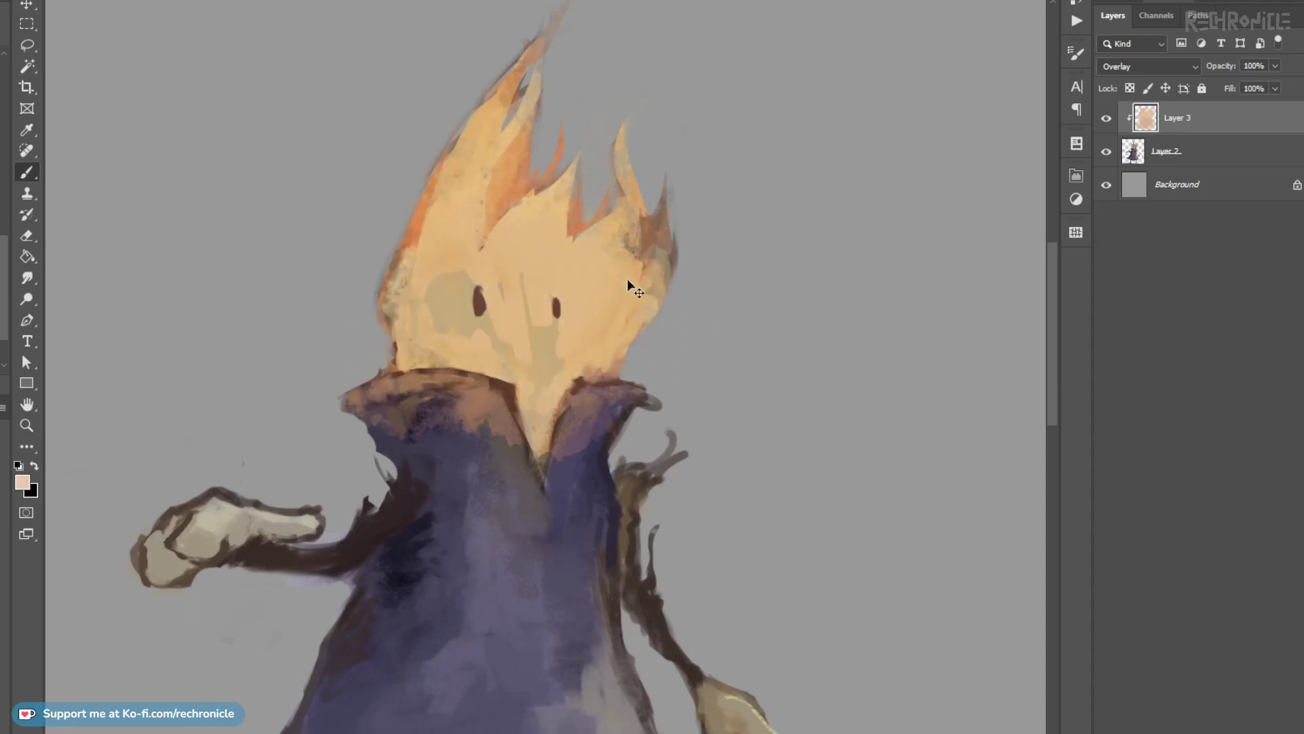
Compare the painting with Layer 3 hidden, and release that layer's clipping mask.
key("period")
key("bracketleft")
key("bracketleft")
key("bracketleft")
left_click(1106, 119)
left_click(1106, 119)
left_click(1150, 153)
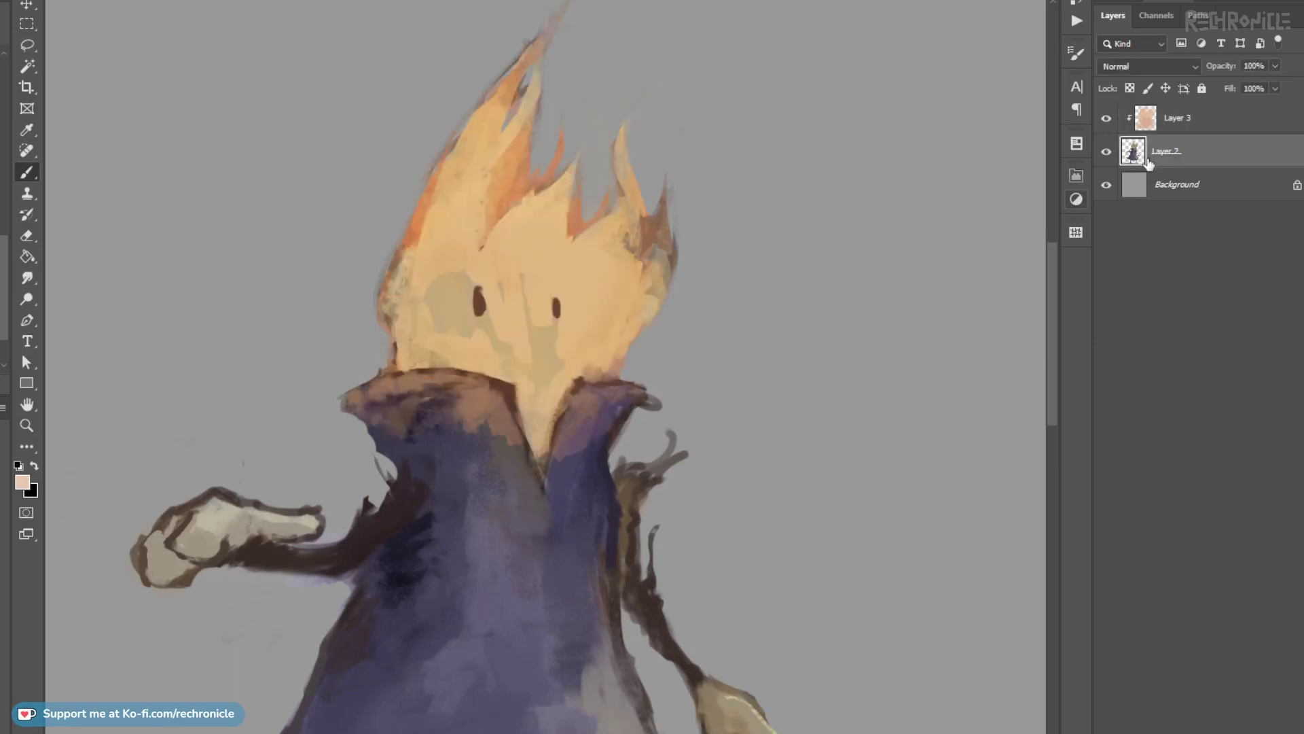
left_click(1158, 125)
left_click(1148, 135, "alt")
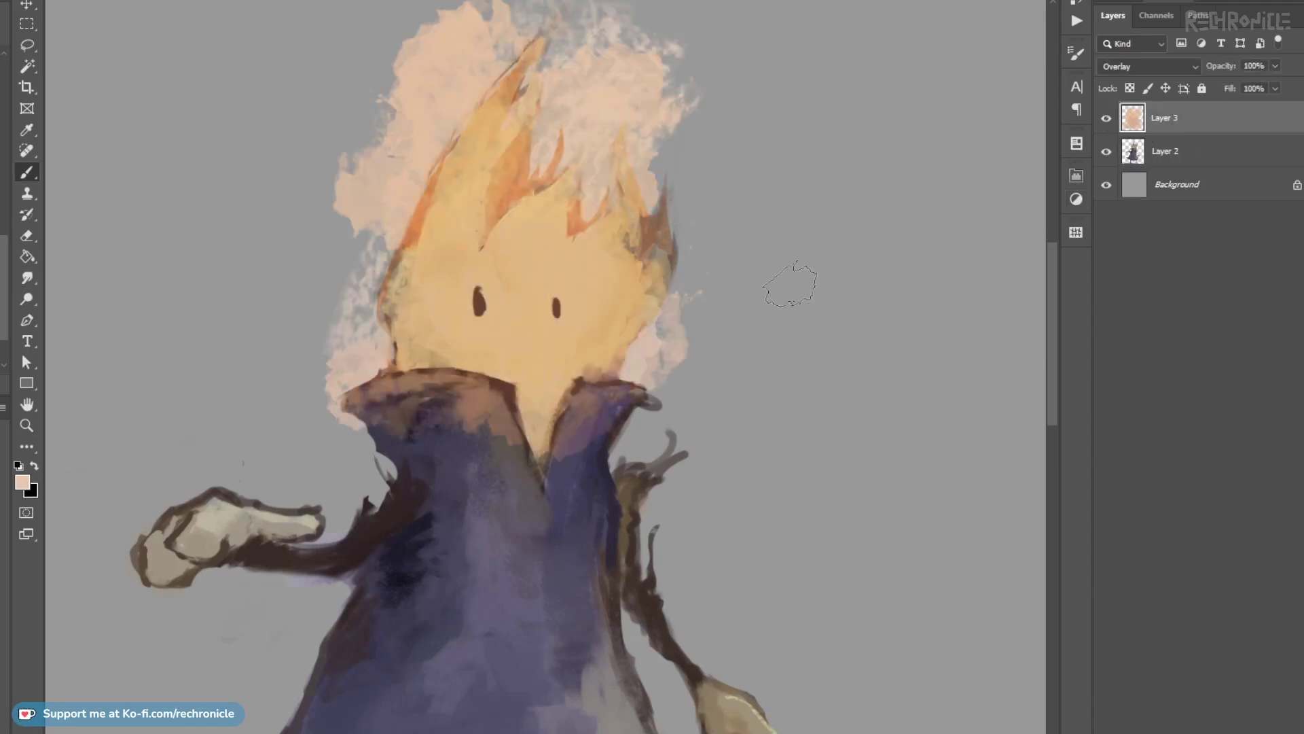
Fade the peach paint outside the hair into a faint glow around the head.
mouse_move(636, 309)
left_mouse_down()
mouse_move(602, 334)
mouse_move(636, 404)
mouse_move(638, 347)
mouse_move(659, 316)
left_mouse_up()
key("e")
key("b")
left_click_drag(661, 304, 647, 427)
mouse_move(615, 326)
left_mouse_down()
mouse_move(612, 217)
mouse_move(557, 316)
mouse_move(540, 180)
mouse_move(518, 125)
left_mouse_up()
mouse_move(445, 180)
left_mouse_down()
mouse_move(442, 116)
mouse_move(315, 343)
mouse_move(264, 543)
mouse_move(262, 530)
left_mouse_up()
left_click_drag(309, 363, 333, 309)
mouse_move(356, 360)
left_mouse_down()
mouse_move(540, 163)
mouse_move(543, 248)
mouse_move(608, 316)
mouse_move(584, 339)
left_mouse_up()
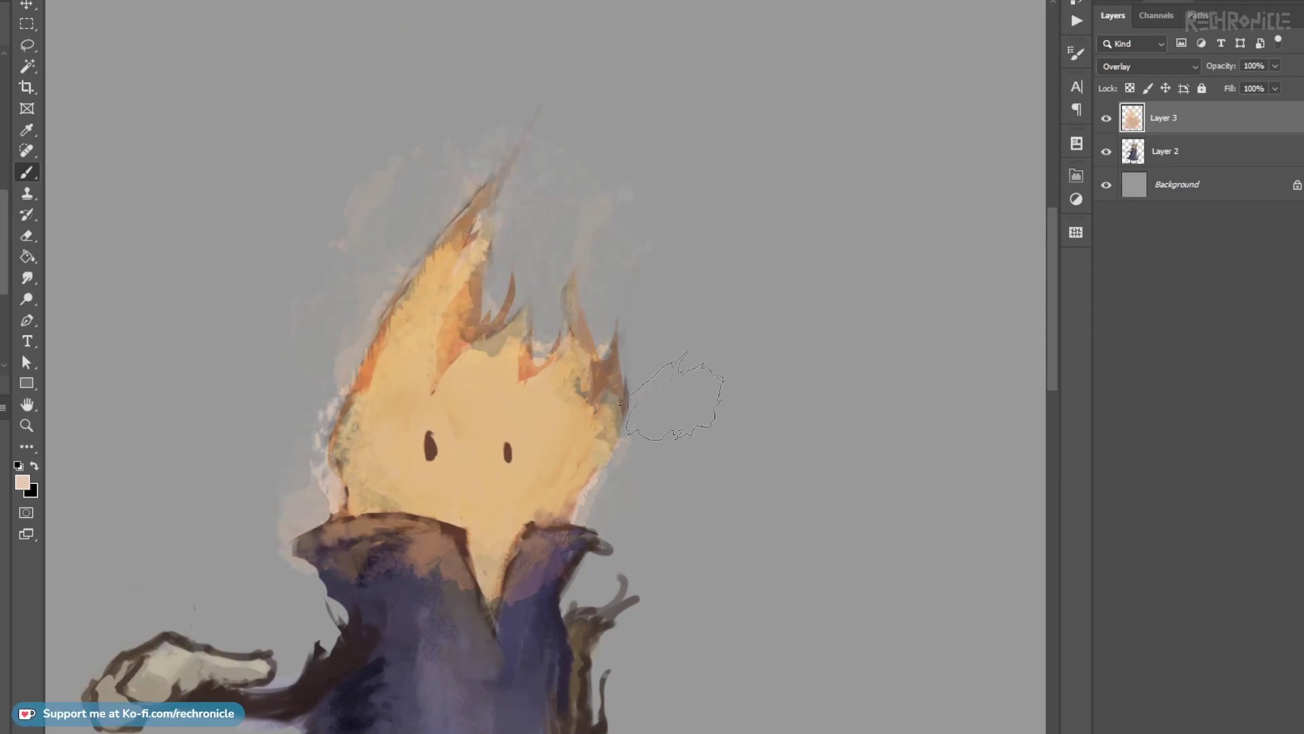
Paint peach light over the collar and the coat below the neckline with a smaller brush.
left_click_drag(563, 545, 565, 394)
key("bracketleft")
key("bracketleft")
key("bracketleft")
key("bracketleft")
key("bracketleft")
mouse_move(367, 400)
left_mouse_down()
mouse_move(372, 429)
mouse_move(426, 415)
mouse_move(475, 457)
mouse_move(443, 411)
mouse_move(440, 435)
mouse_move(496, 462)
mouse_move(450, 454)
mouse_move(513, 472)
mouse_move(495, 425)
left_mouse_up()
Smudge the glow along the coat's neckline and around the collar and hair.
key("r")
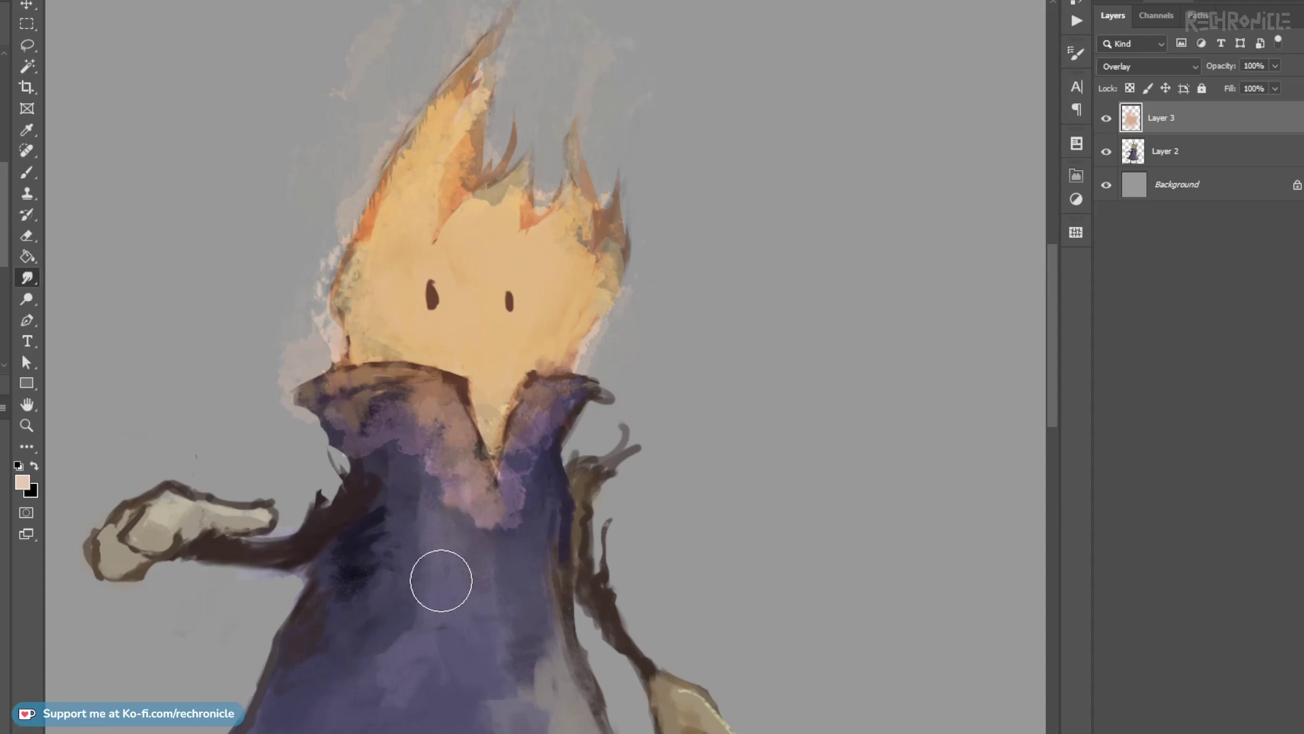
left_click_drag(553, 494, 534, 441)
mouse_move(273, 371)
left_mouse_down()
mouse_move(334, 310)
mouse_move(356, 143)
left_mouse_up()
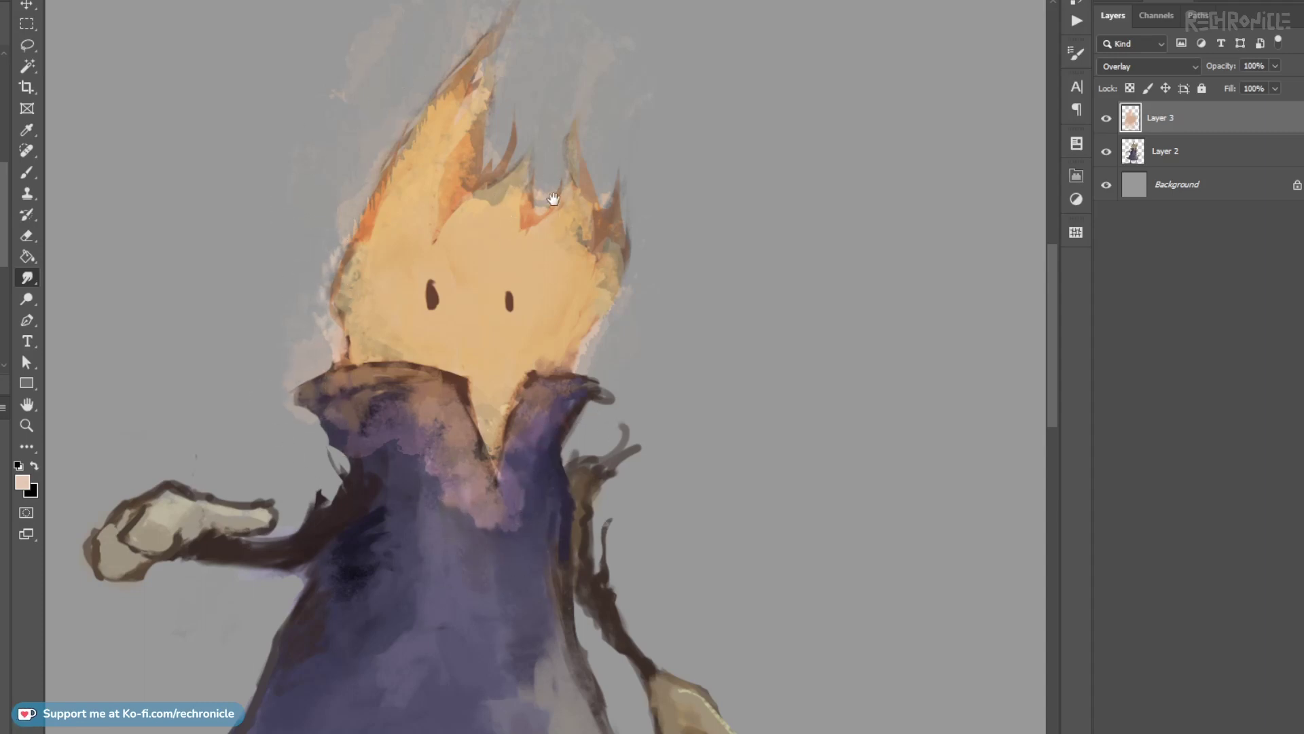
left_click_drag(552, 200, 530, 330)
mouse_move(566, 474)
left_mouse_down()
mouse_move(572, 490)
mouse_move(576, 459)
left_mouse_up()
left_click_drag(633, 488, 644, 379)
Add pink light to the coat's chest below the neckline and merge Layer 3 into Layer 2.
key("b")
left_click_drag(440, 547, 456, 598)
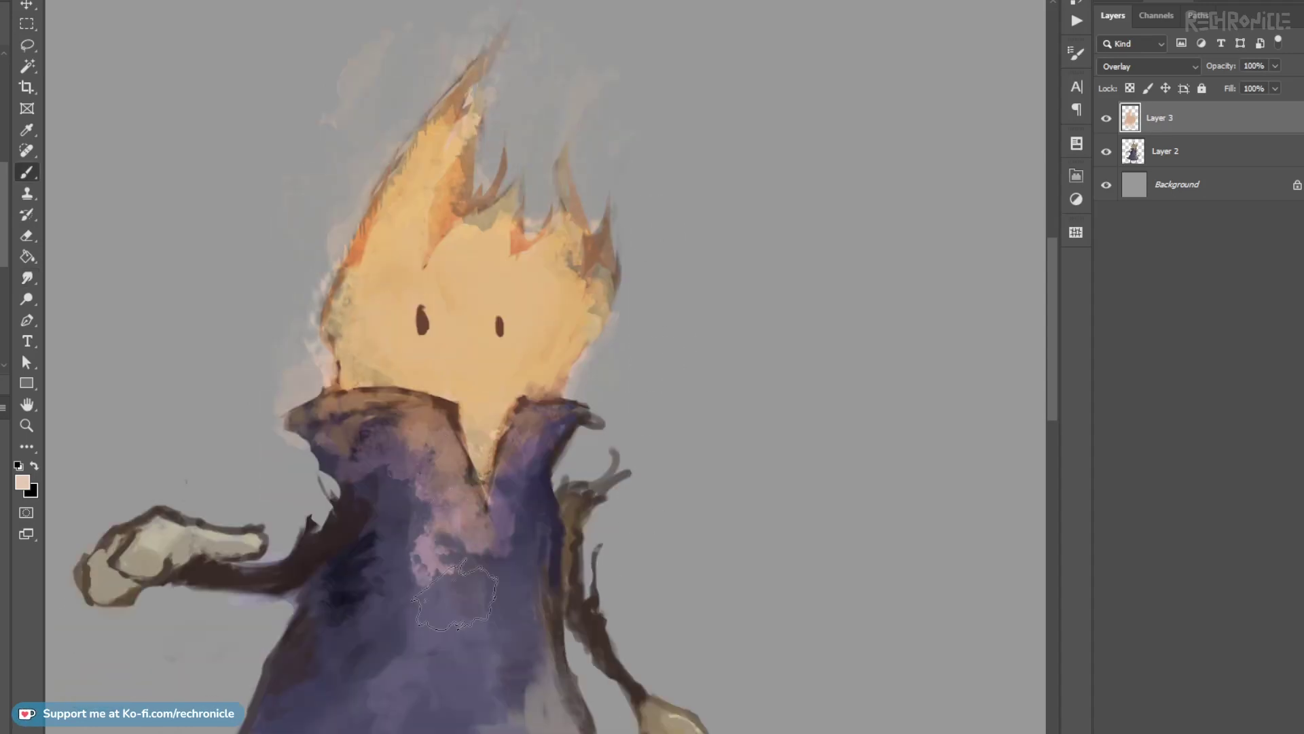
key("v")
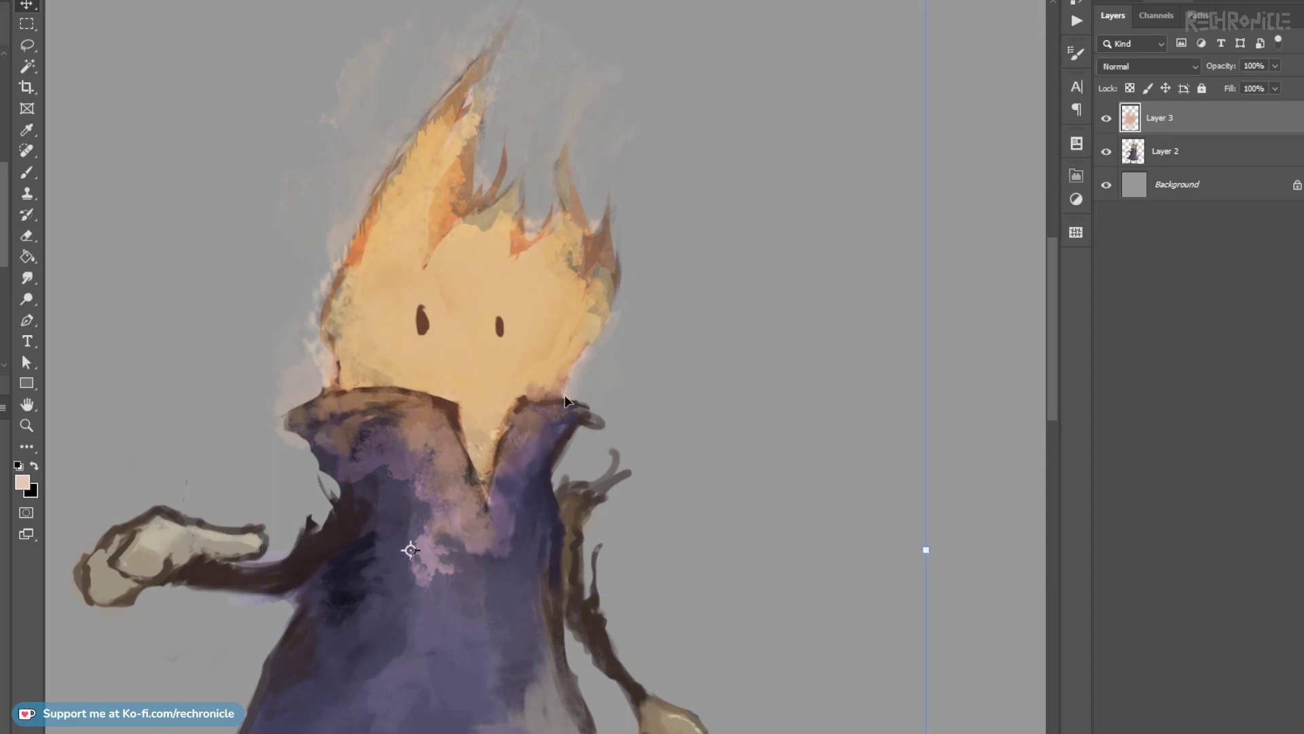
key("ctrl+e")
key("z")
key("b")
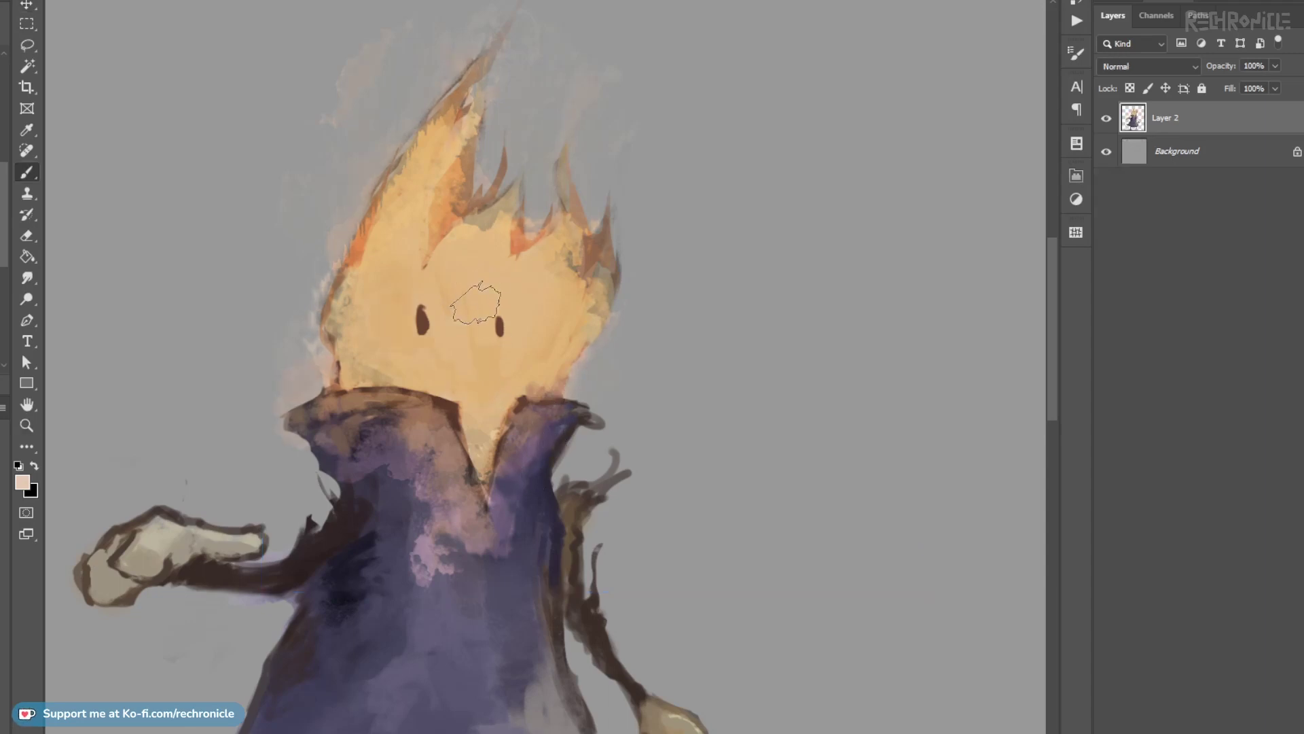
Blend the edges of the chest's pink patch with sampled purple tones, continuing on a new layer above Layer 2.
left_click(572, 292, "alt")
left_click_drag(500, 489, 496, 398)
left_click(437, 517, "alt")
left_click_drag(420, 487, 428, 488)
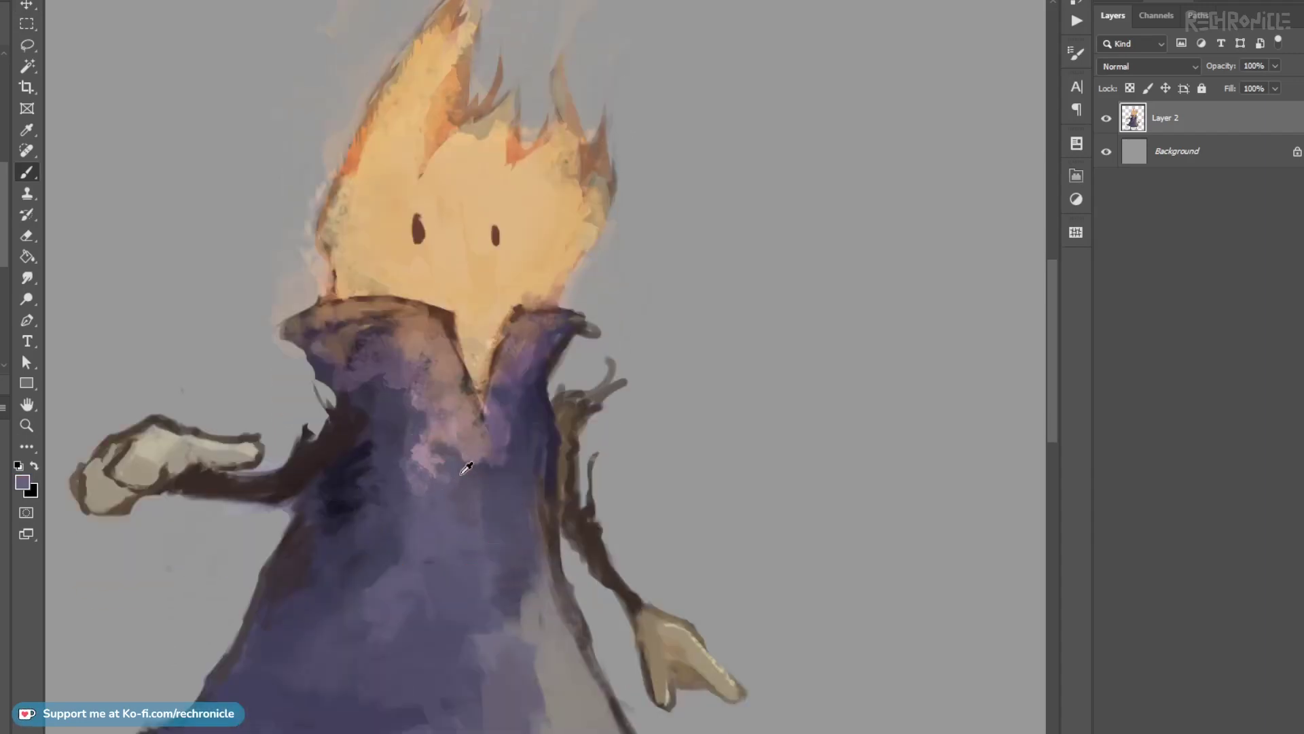
key("ctrl+shift+alt+n")
mouse_move(490, 463)
left_mouse_down()
mouse_move(505, 432)
mouse_move(534, 418)
mouse_move(515, 400)
mouse_move(538, 349)
left_mouse_up()
left_click(509, 446, "alt")
Sample a light orange from the face and add a new Soft Light layer after merging Layer 3 into Layer 2.
key("z")
mouse_move(608, 407)
left_mouse_down()
mouse_move(582, 414)
mouse_move(576, 442)
left_mouse_up()
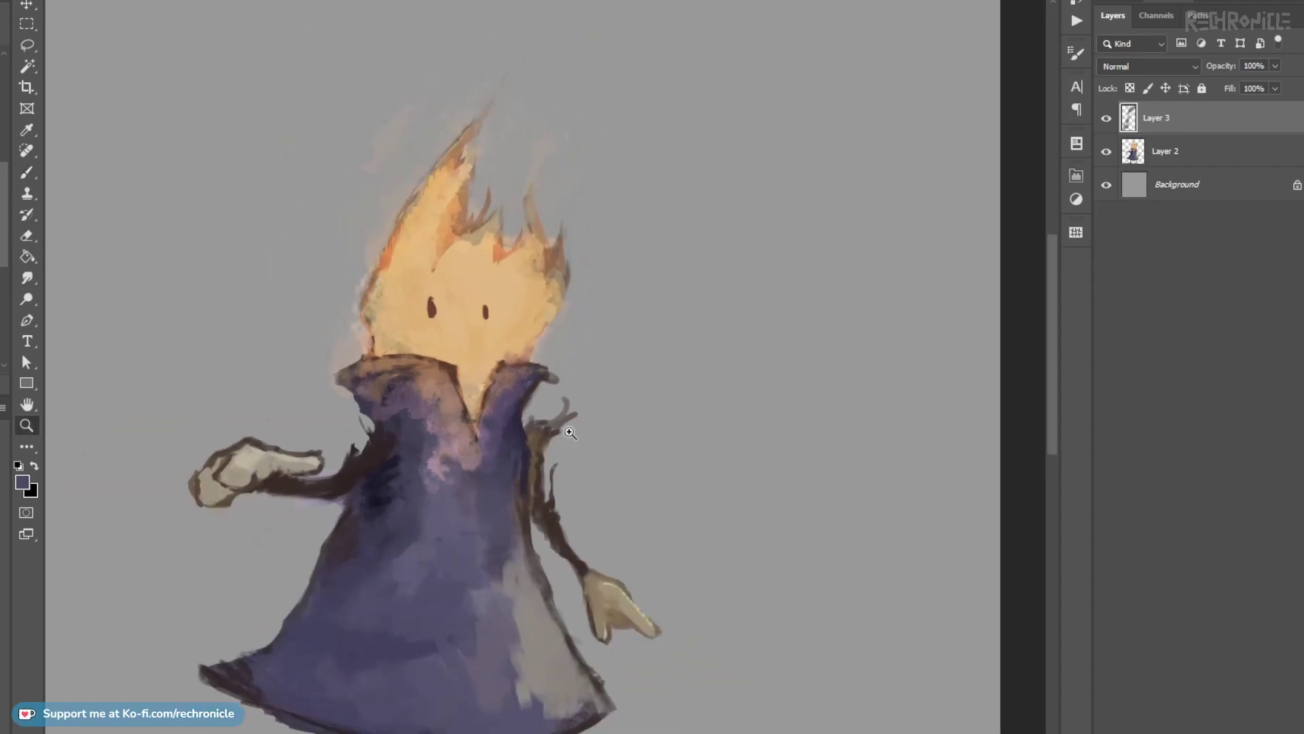
key("b")
left_click(444, 339, "alt")
key("z")
mouse_move(276, 435)
left_mouse_down()
mouse_move(309, 435)
mouse_move(237, 487)
left_mouse_up()
key("b")
key("ctrl+z")
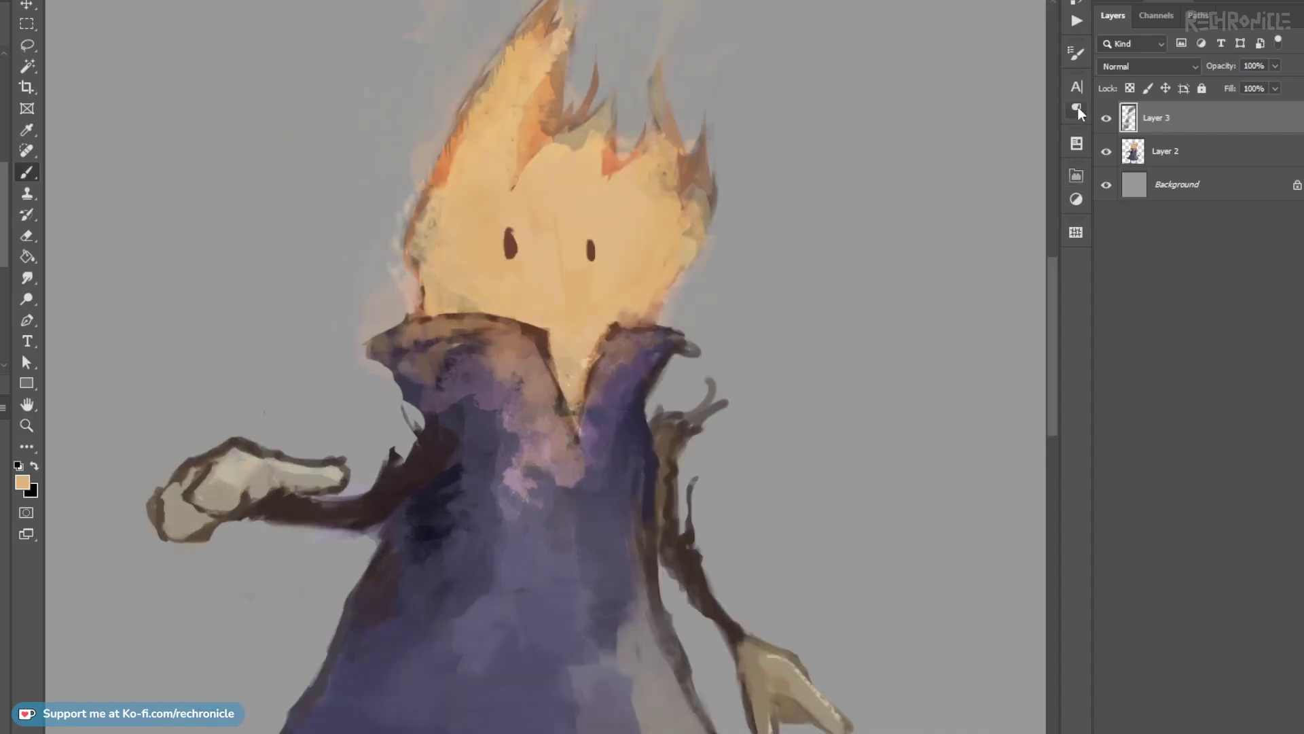
key("ctrl+e")
key("ctrl+alt+shift+n")
left_click(1144, 69)
left_click(1122, 302)
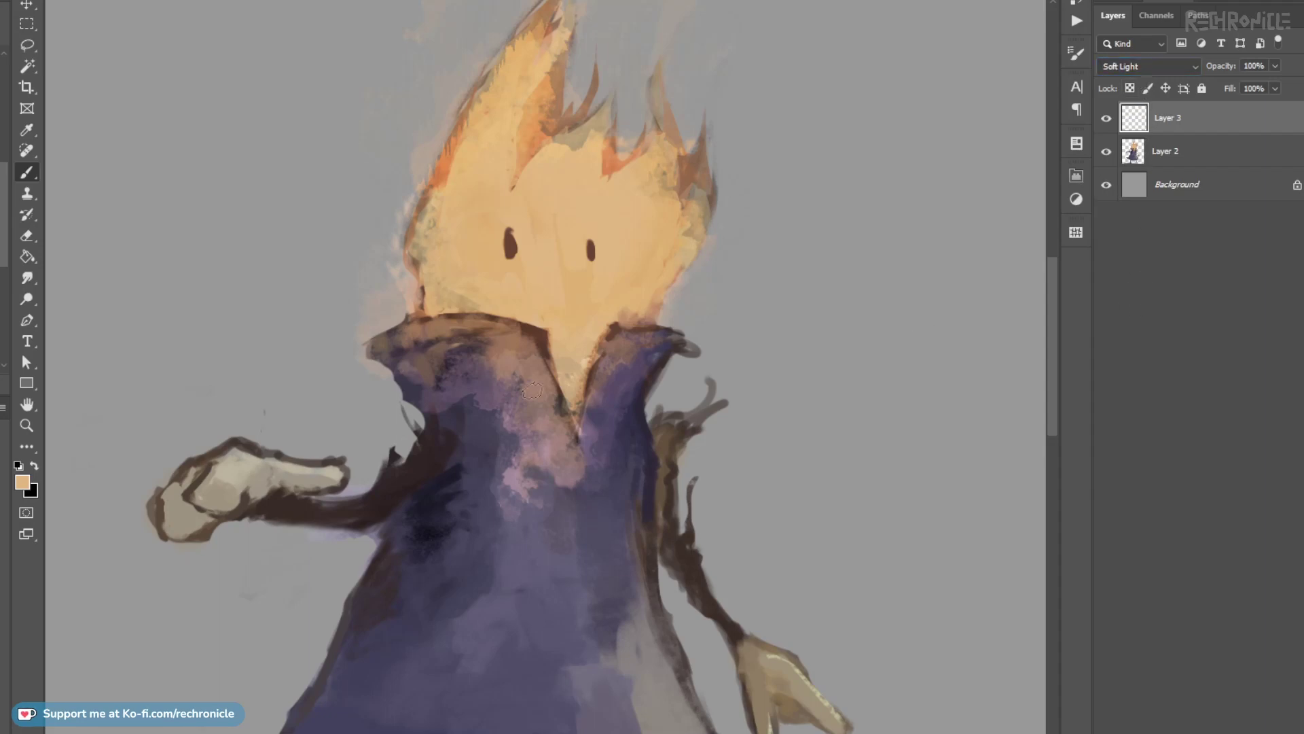
Paint warm orange light over both arms and hands on the Soft Light layer.
mouse_move(230, 491)
left_mouse_down()
mouse_move(218, 494)
mouse_move(270, 472)
mouse_move(318, 477)
mouse_move(221, 474)
mouse_move(349, 514)
mouse_move(378, 511)
mouse_move(392, 489)
left_mouse_up()
key("ctrl+z")
mouse_move(677, 549)
left_mouse_down()
mouse_move(542, 489)
mouse_move(600, 570)
mouse_move(704, 670)
left_mouse_up()
left_click_drag(537, 518, 543, 485)
key("z")
left_click_drag(577, 535, 544, 522)
key("b")
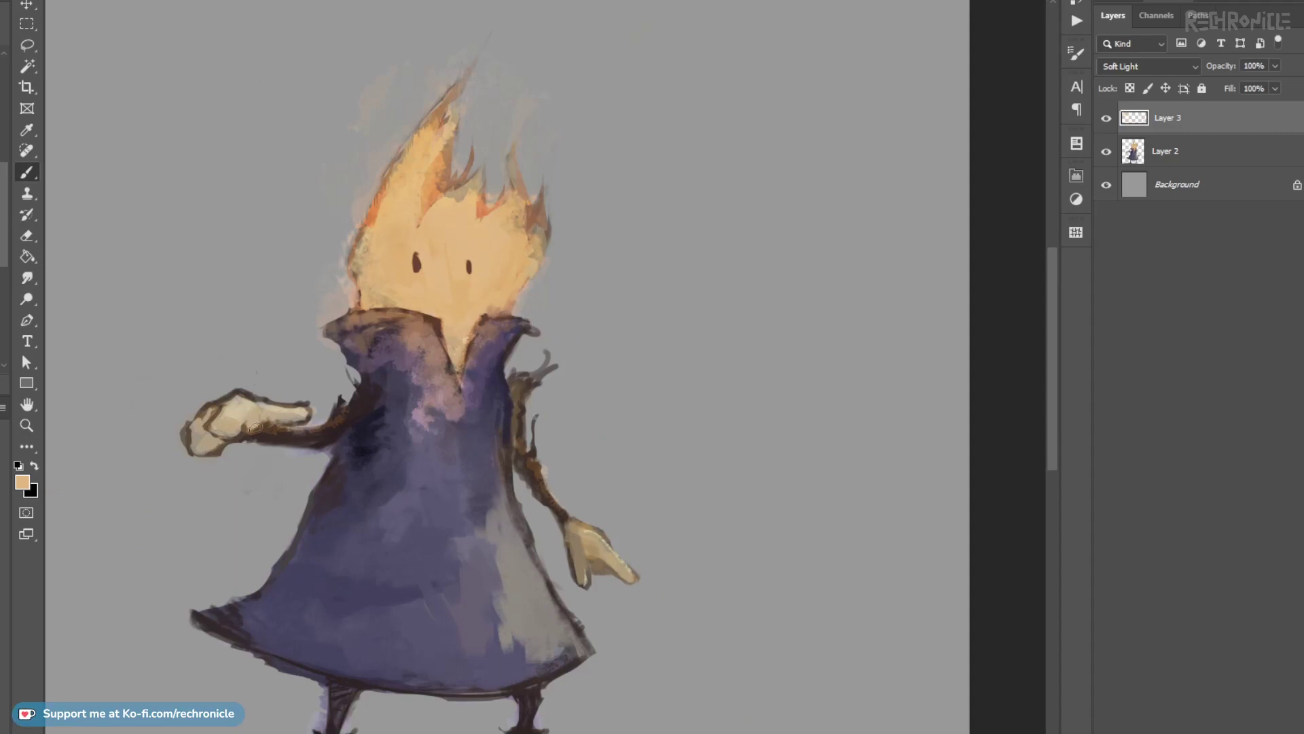
Merge Layer 3 into Layer 2 and try a stroke on the coat's lower part using a new Lighter Color layer.
key("ctrl+e")
key("ctrl+alt+shift+n")
left_click(1141, 67)
left_click(1099, 316)
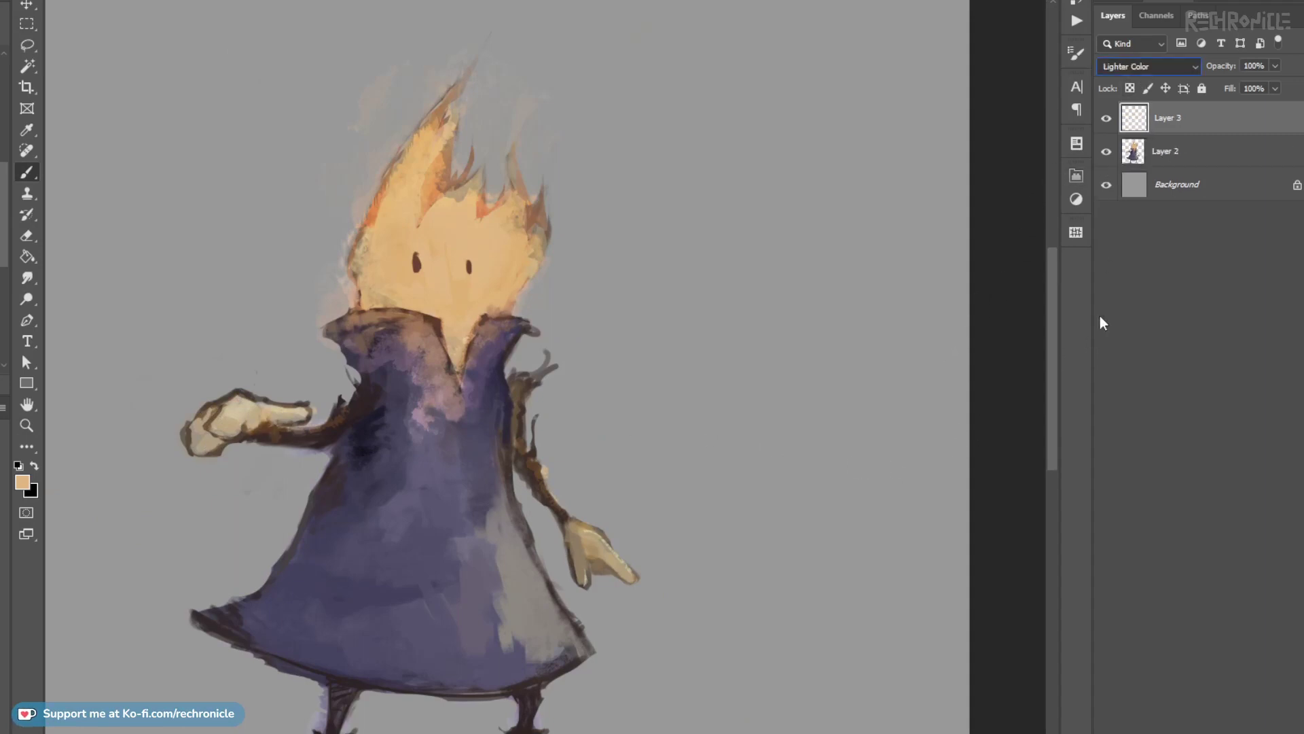
mouse_move(488, 526)
left_mouse_down()
mouse_move(504, 562)
mouse_move(602, 621)
mouse_move(603, 588)
mouse_move(468, 529)
mouse_move(520, 567)
left_mouse_up()
key("ctrl+z")
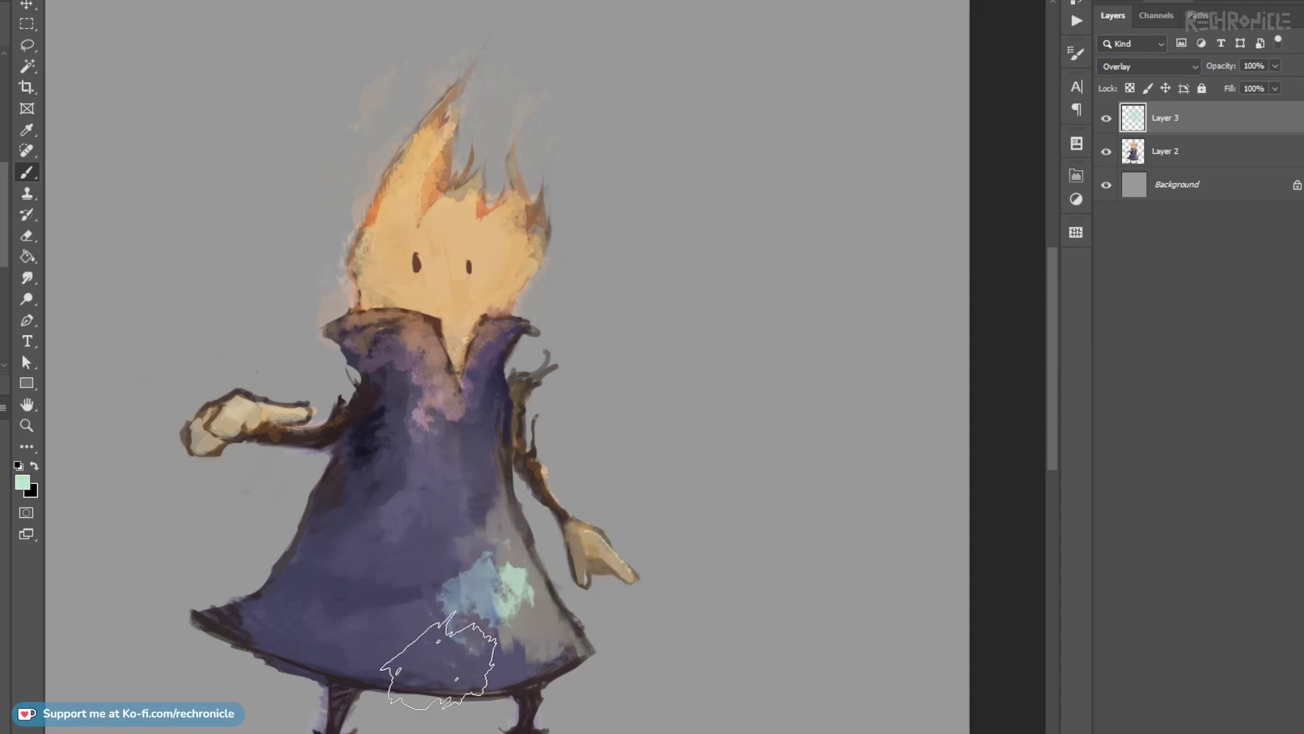
left_click_drag(540, 377, 417, 521)
key("ctrl+z")
key("bracketleft")
key("bracketleft")
key("bracketleft")
key("bracketright")
key("bracketright")
key("bracketright")
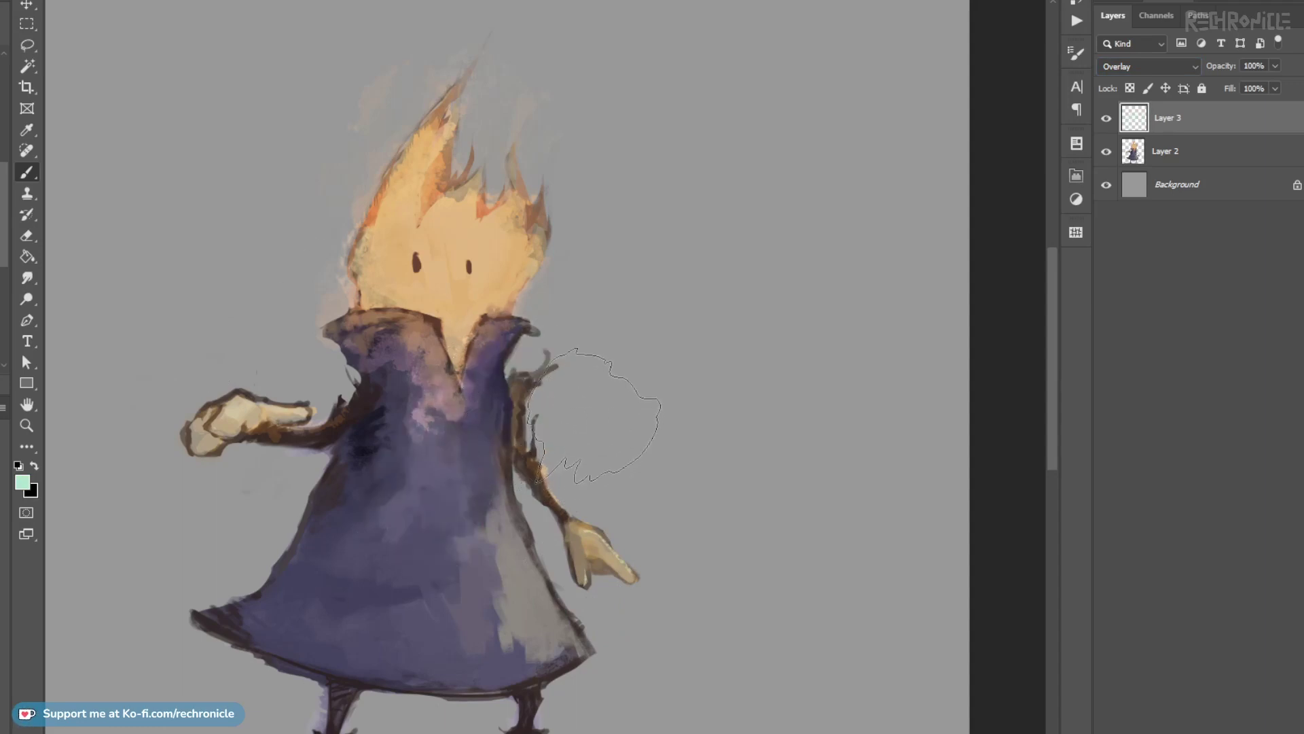
Clip Layer 3 to Layer 2 and try large mint strokes over the coat's side and the lowered hand.
key("ctrl+alt+g")
left_click_drag(560, 425, 500, 513)
key("ctrl+z")
left_click_drag(547, 554, 513, 591)
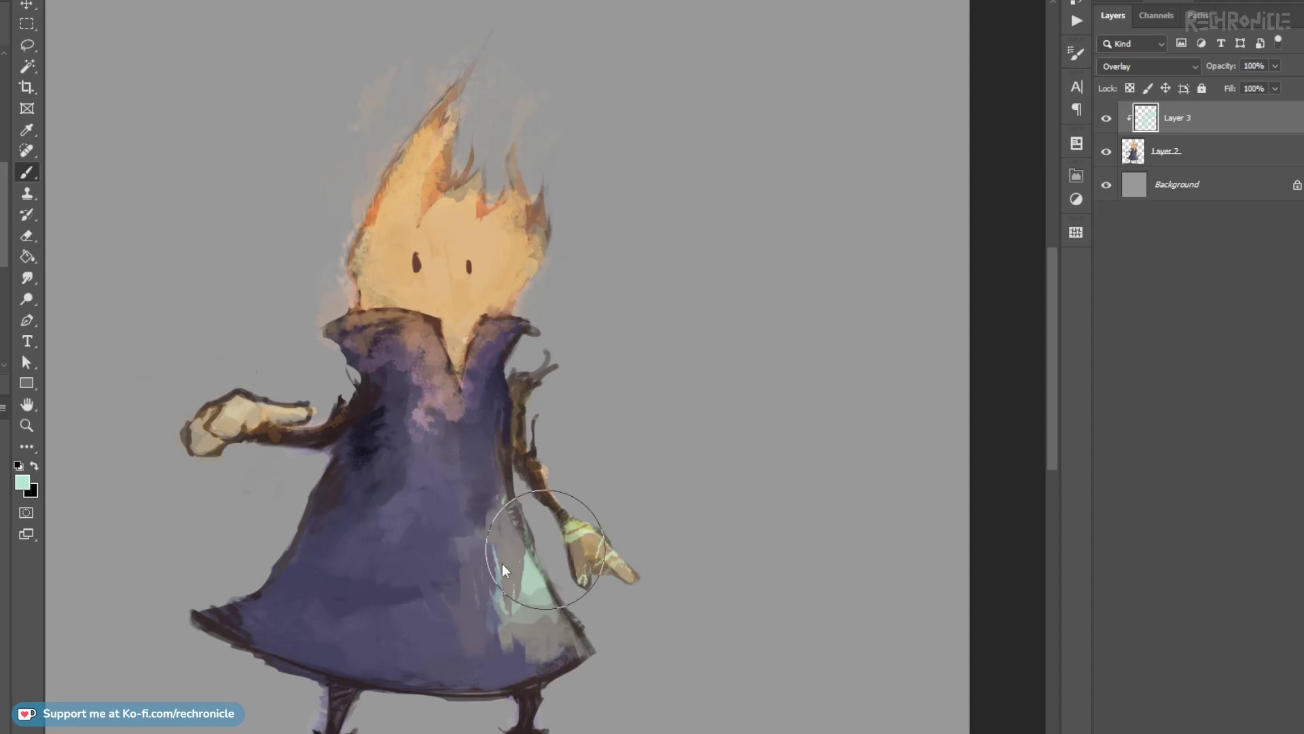
key("ctrl+z")
Paint mint light with a smaller brush over the coat side beside the lowered arm, the arm and its hand.
key("bracketleft")
key("bracketleft")
key("bracketleft")
mouse_move(502, 530)
left_mouse_down()
mouse_move(513, 603)
mouse_move(566, 638)
mouse_move(523, 662)
mouse_move(518, 612)
mouse_move(479, 557)
left_mouse_up()
mouse_move(435, 591)
left_mouse_down()
mouse_move(410, 649)
mouse_move(513, 677)
left_mouse_up()
left_click_drag(488, 498, 525, 405)
mouse_move(569, 510)
left_mouse_down()
mouse_move(632, 576)
mouse_move(591, 537)
mouse_move(620, 569)
left_mouse_up()
mouse_move(501, 435)
left_mouse_down()
mouse_move(472, 519)
mouse_move(522, 388)
left_mouse_up()
mouse_move(498, 401)
left_mouse_down()
mouse_move(504, 437)
mouse_move(438, 570)
left_mouse_up()
left_click_drag(401, 651, 447, 602)
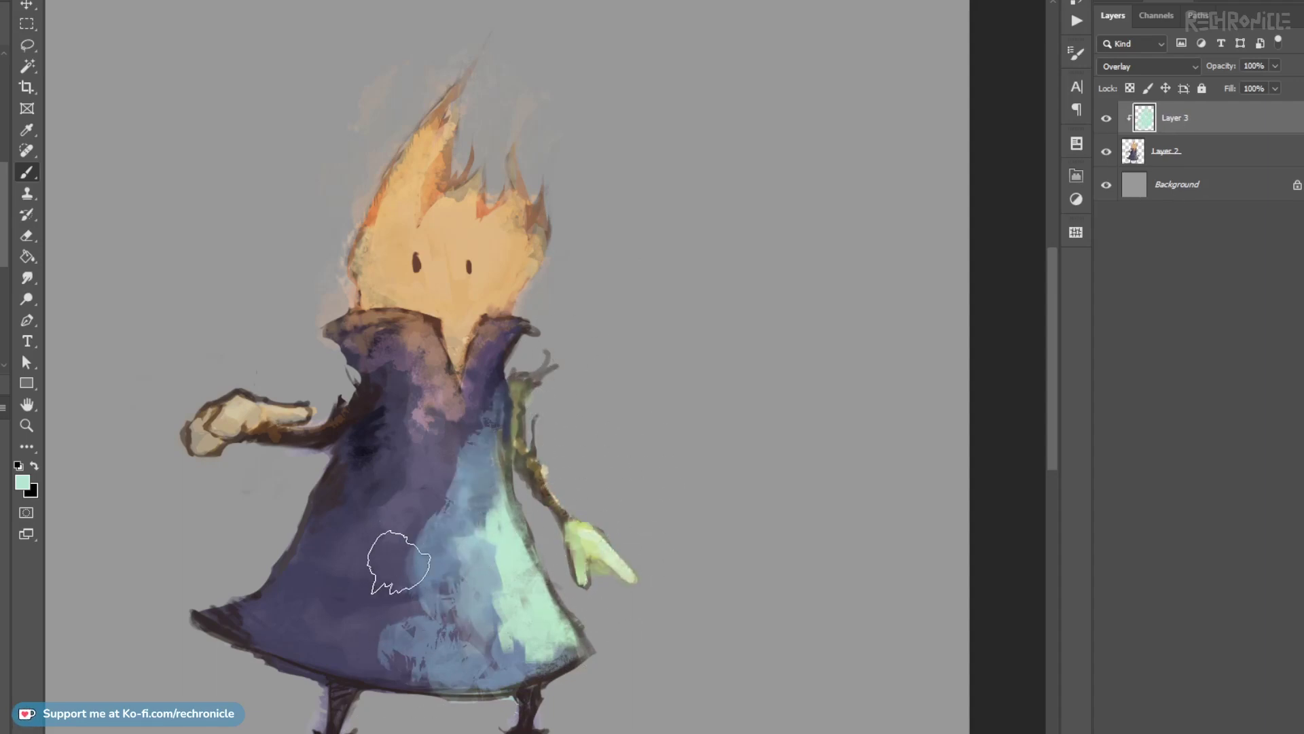
Undo the last mint strokes across the coat's middle and restrict the light to the coat's edge, upper arm and hand rim.
key("ctrl+z")
key("ctrl+z")
key("ctrl+z")
key("ctrl+z")
left_click_drag(454, 425, 483, 396)
mouse_move(465, 567)
left_mouse_down()
mouse_move(470, 513)
mouse_move(486, 541)
left_mouse_up()
mouse_move(413, 677)
left_mouse_down()
mouse_move(496, 609)
mouse_move(475, 686)
left_mouse_up()
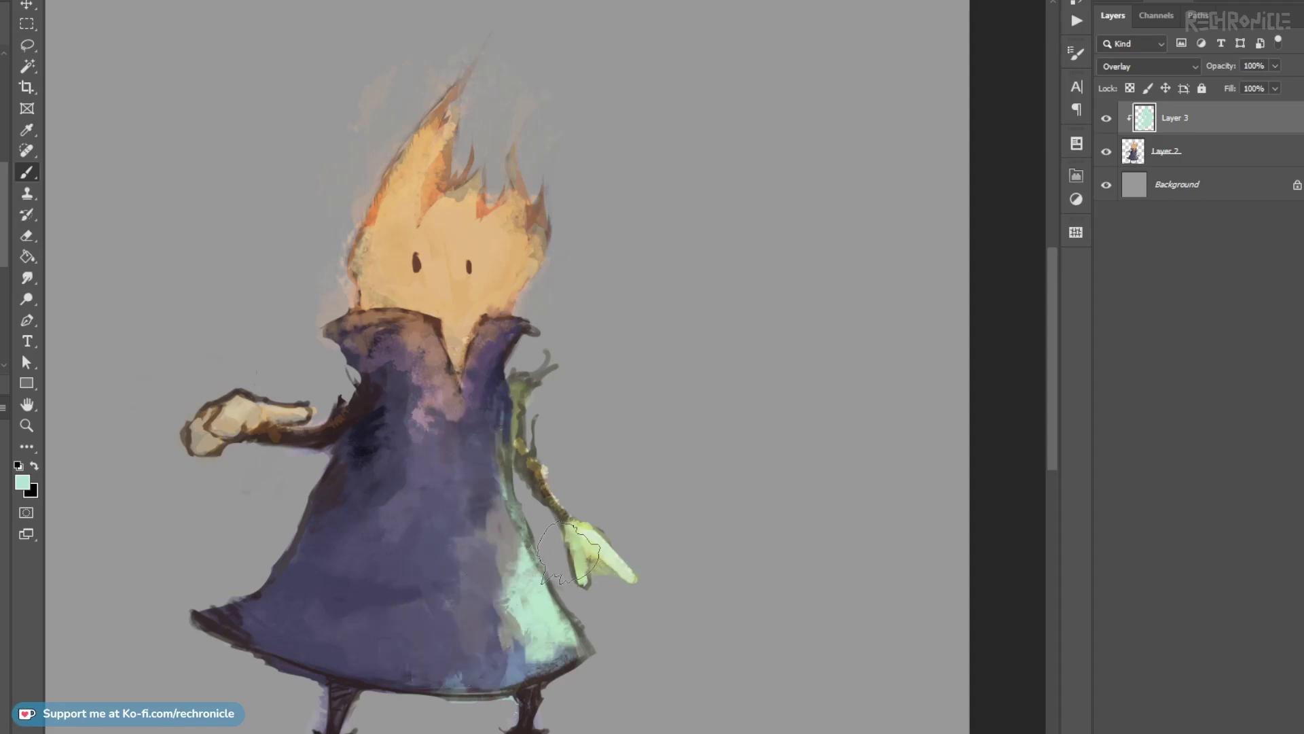
mouse_move(574, 559)
left_mouse_down()
mouse_move(585, 566)
mouse_move(566, 539)
mouse_move(604, 565)
mouse_move(583, 581)
left_mouse_up()
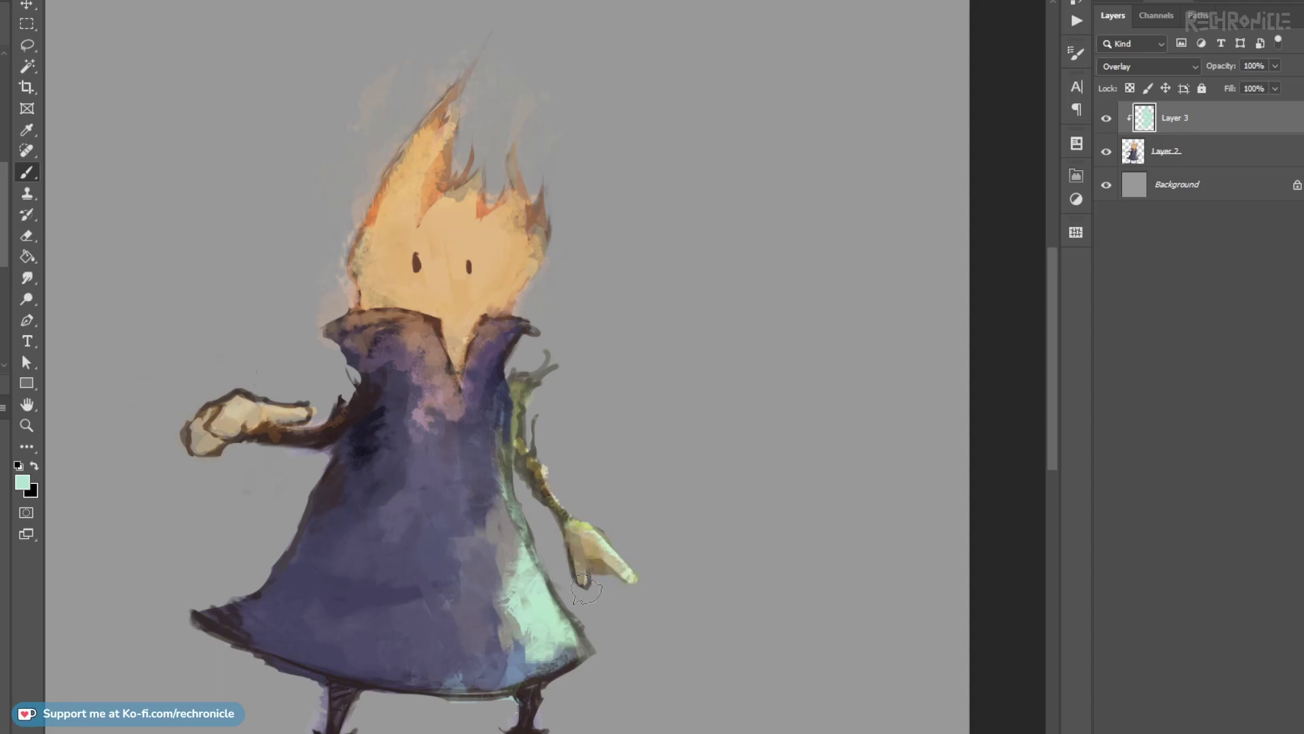
left_click_drag(549, 502, 542, 492)
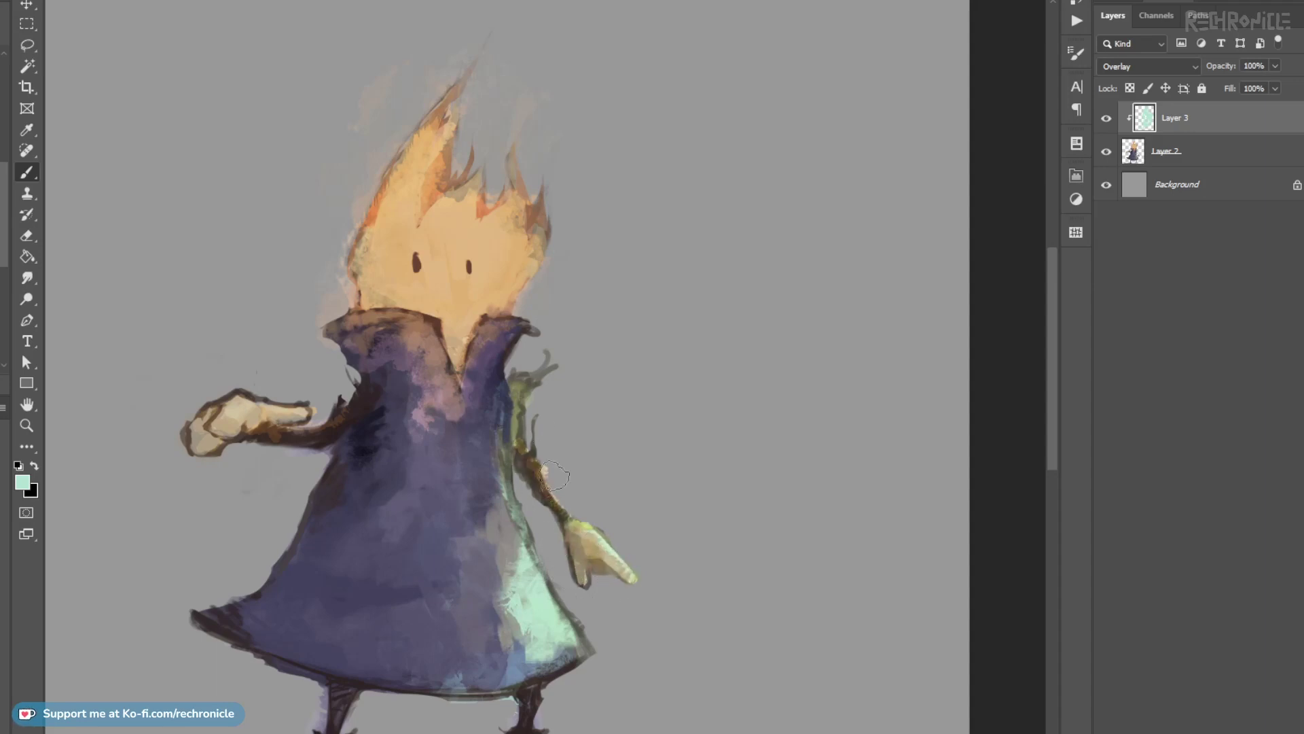
Touch up the mint light along the coat's hem and merge Layer 3 into Layer 2.
key("ctrl+space")
mouse_move(492, 683)
left_mouse_down()
mouse_move(472, 574)
mouse_move(479, 583)
mouse_move(459, 564)
left_mouse_up()
mouse_move(556, 588)
left_mouse_down()
mouse_move(551, 568)
mouse_move(509, 625)
mouse_move(512, 670)
mouse_move(458, 668)
mouse_move(517, 666)
left_mouse_up()
left_click_drag(556, 584, 568, 697)
key("ctrl+e")
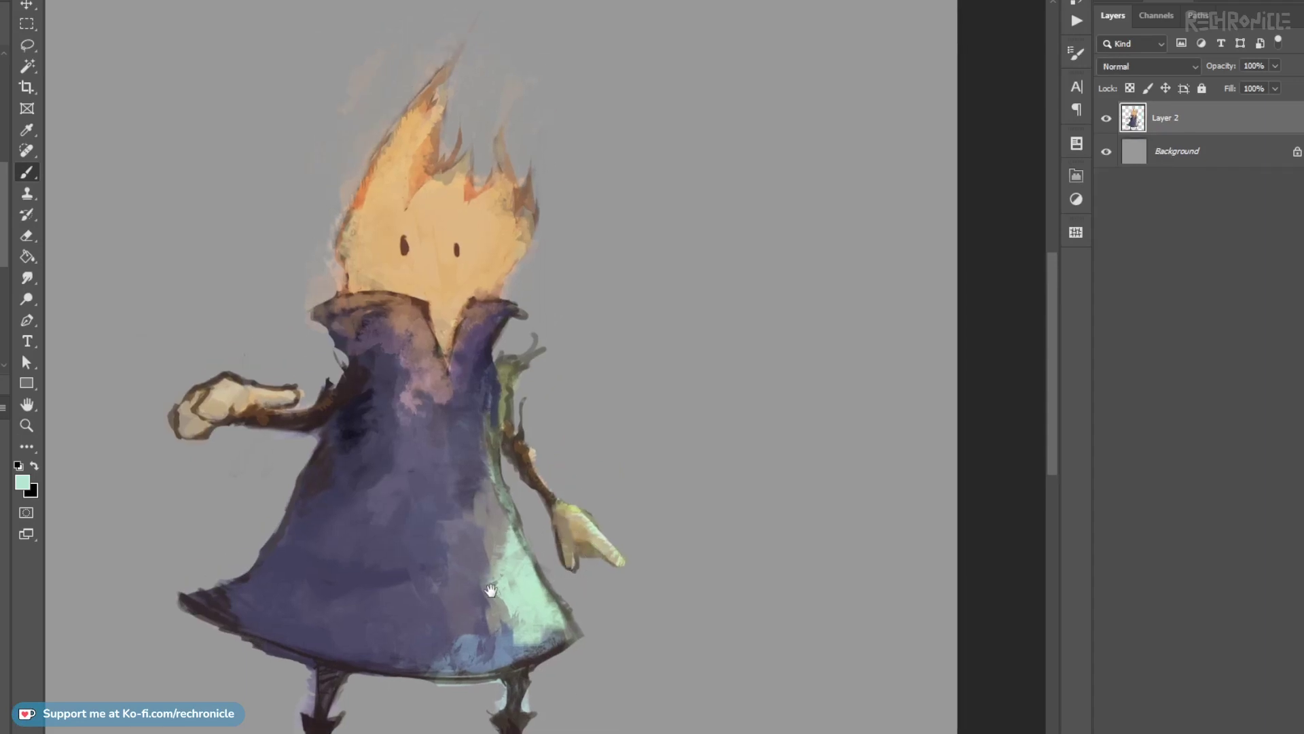
left_click_drag(488, 583, 523, 522)
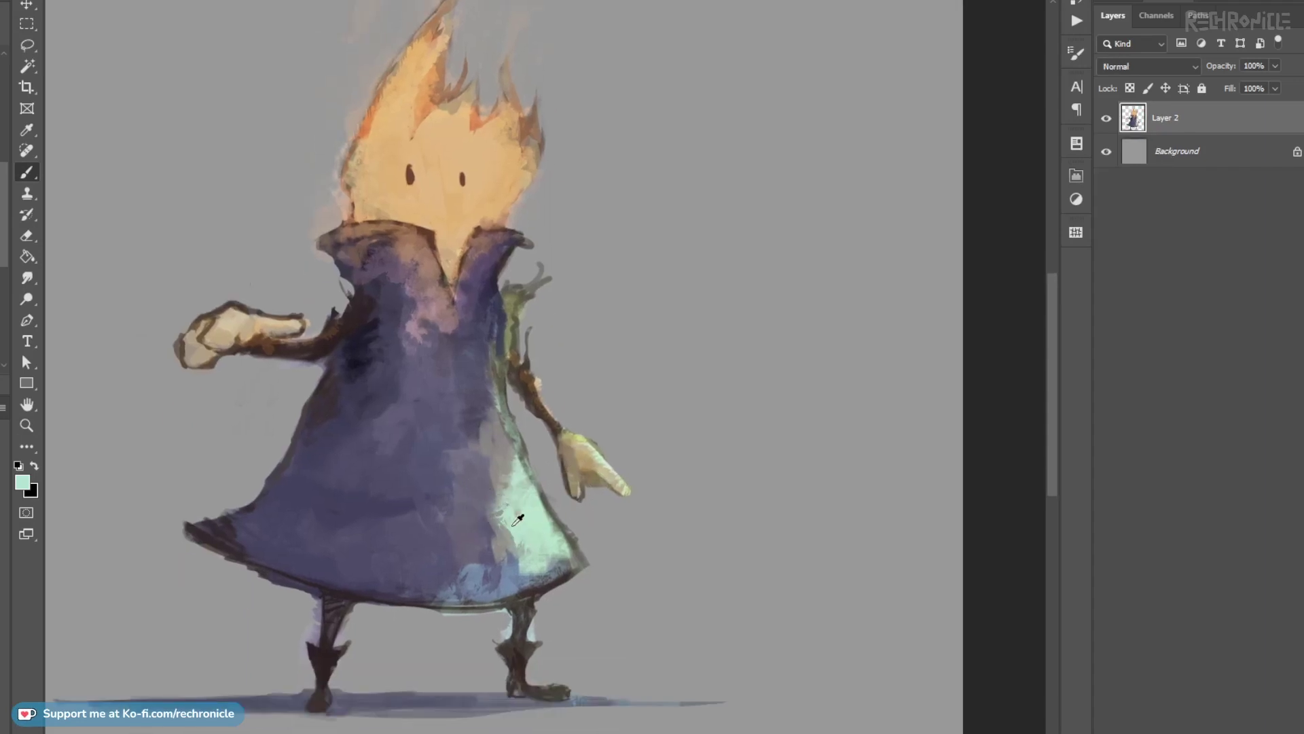
Add a new layer and break up the mint patch's inner edge with mint and purple tones sampled from the coat.
key("ctrl+shift+alt+n")
left_click(516, 535, "alt")
mouse_move(513, 541)
left_mouse_down()
mouse_move(515, 518)
mouse_move(499, 547)
mouse_move(482, 490)
mouse_move(494, 454)
mouse_move(487, 497)
mouse_move(451, 511)
mouse_move(491, 536)
mouse_move(499, 511)
left_mouse_up()
left_click(485, 518, "alt")
left_click(530, 538, "alt")
left_click(474, 451, "alt")
left_click(438, 510, "alt")
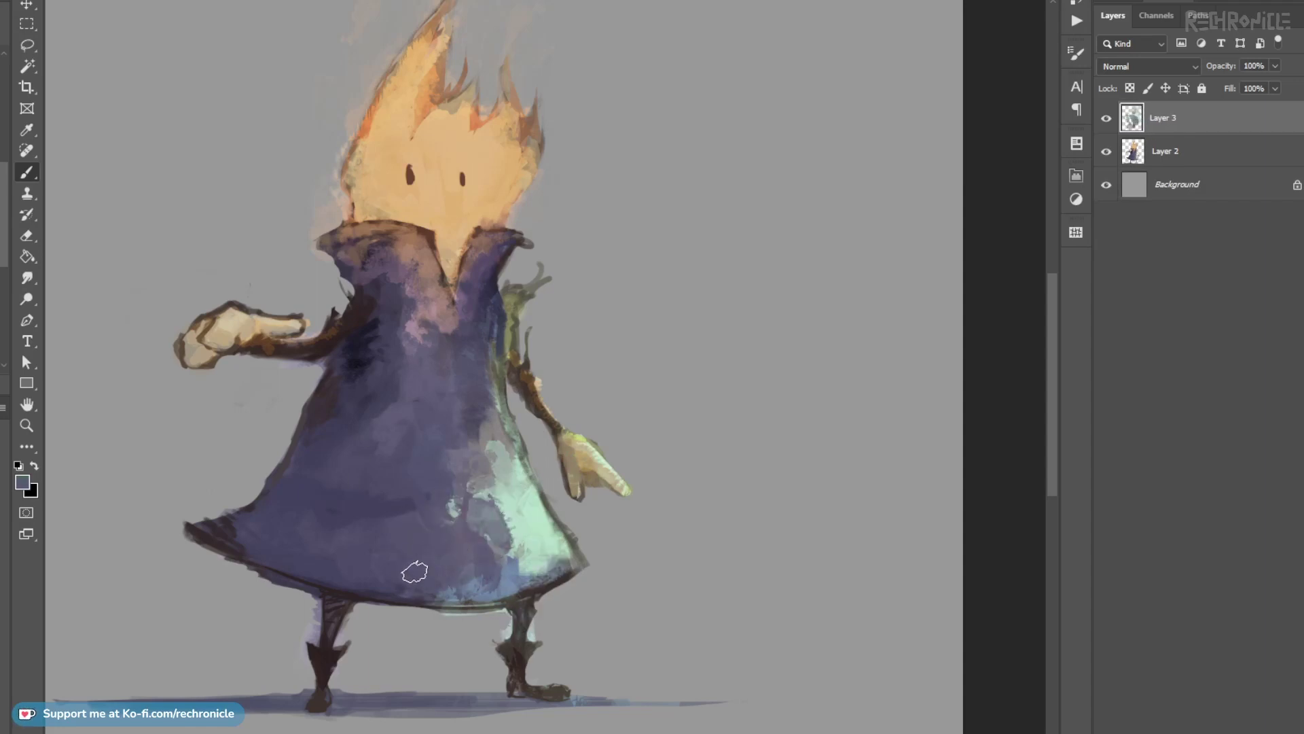
Pick a yellow-green and dab textured spots onto the coat between the mint patch and the purple.
right_click(503, 515, "alt+shift")
mouse_move(504, 515)
left_mouse_down()
mouse_move(632, 539)
mouse_move(507, 471)
mouse_move(483, 518)
left_mouse_up()
left_click(479, 564)
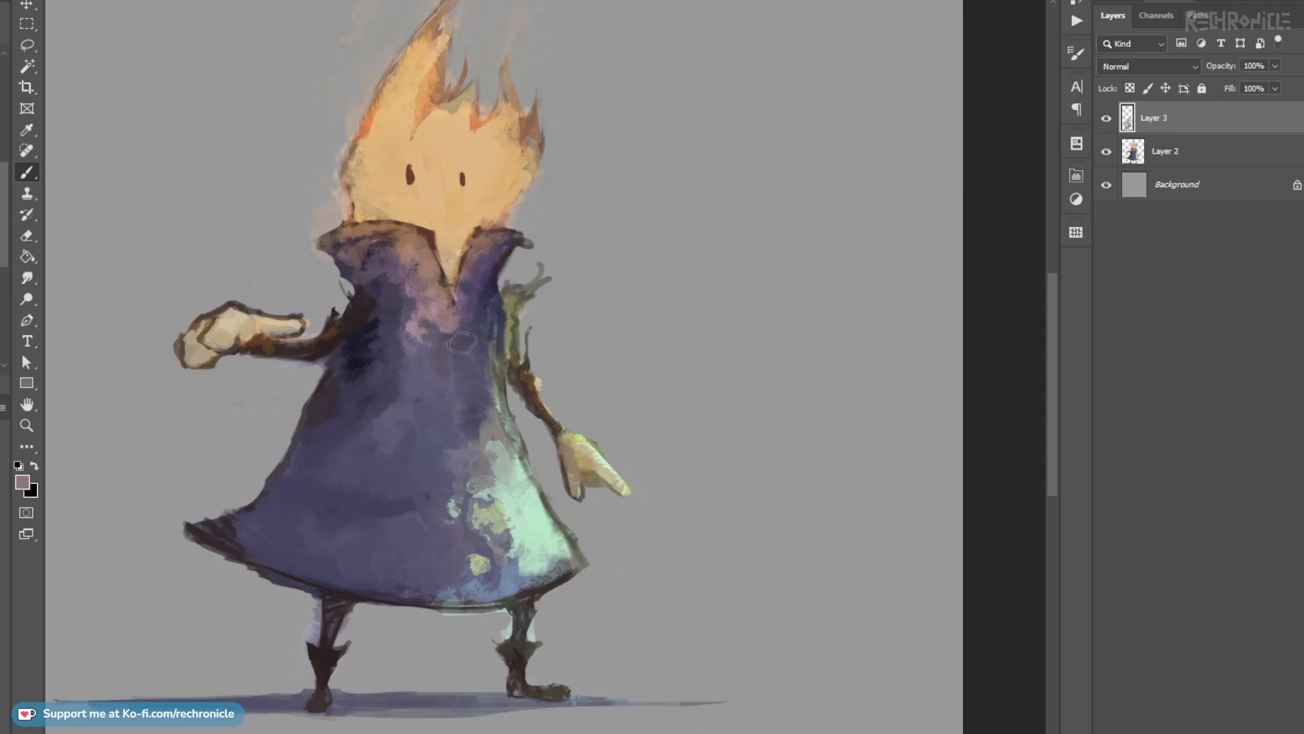
Paint a light cream highlight along the collar rim on the raised arm's side.
left_click_drag(481, 315, 505, 408)
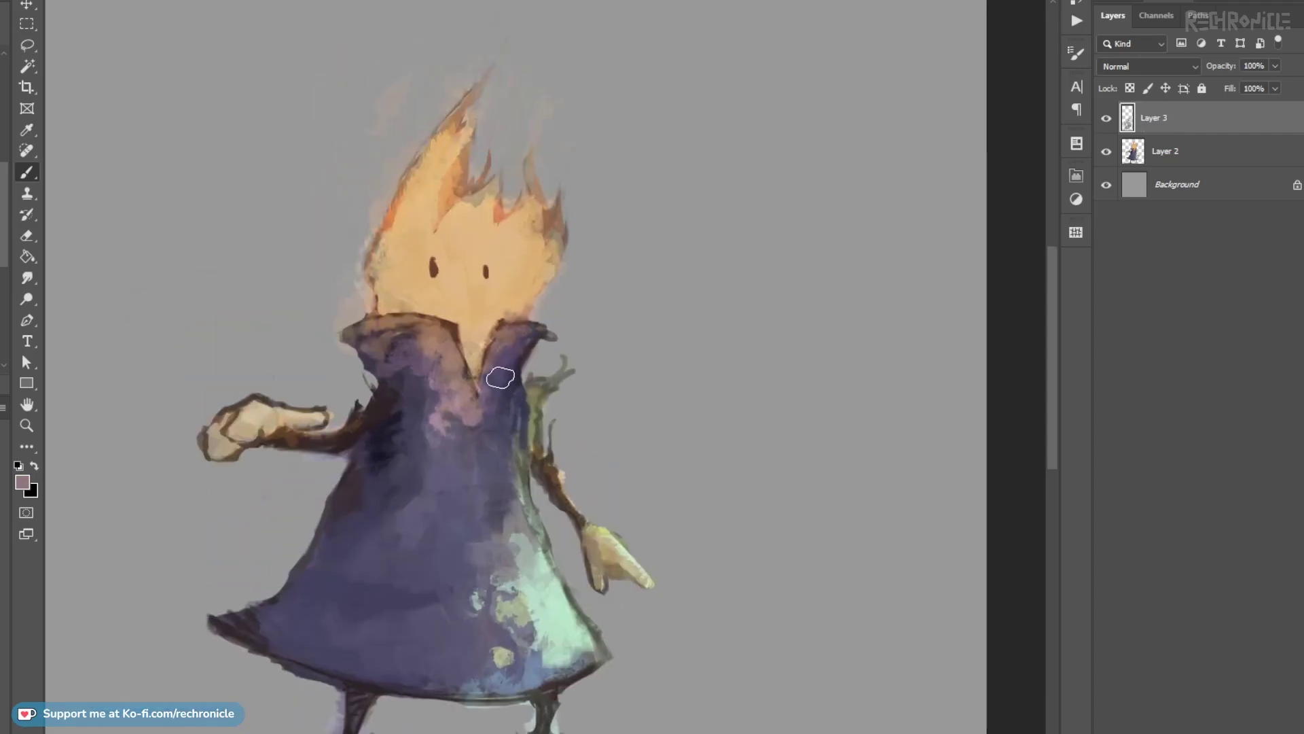
mouse_move(435, 337)
left_mouse_down()
mouse_move(544, 398)
mouse_move(544, 411)
mouse_move(428, 308)
mouse_move(439, 324)
left_mouse_up()
left_click(398, 320, "ctrl")
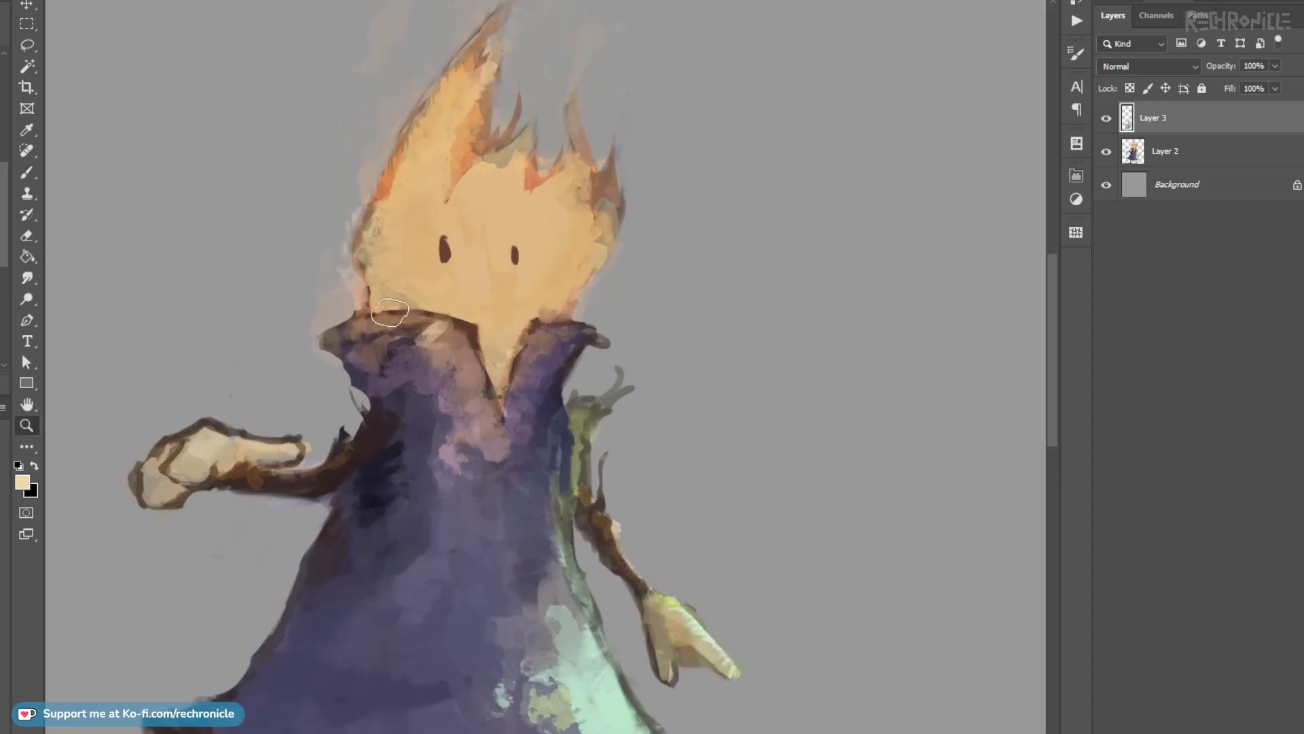
key("ctrl+z")
left_click_drag(337, 333, 379, 324)
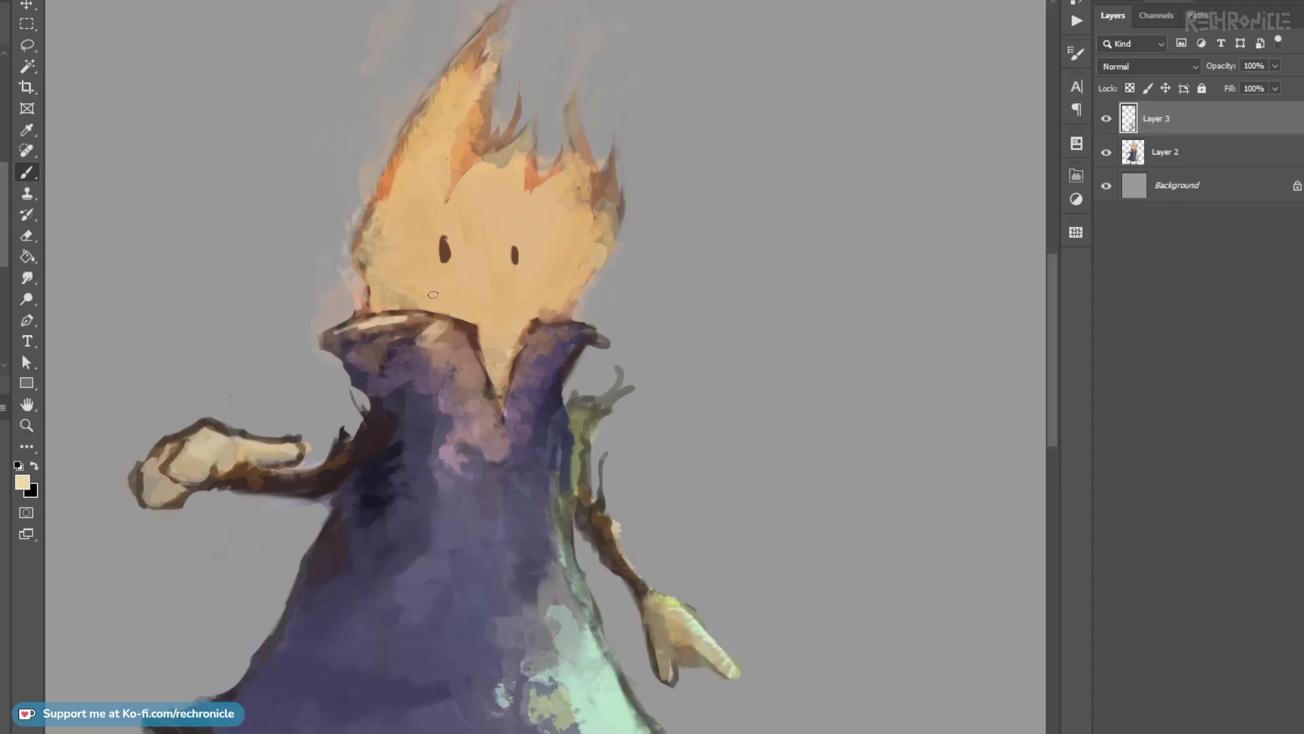
mouse_move(430, 322)
left_mouse_down()
mouse_move(463, 326)
mouse_move(453, 332)
mouse_move(480, 364)
mouse_move(485, 333)
mouse_move(532, 350)
mouse_move(564, 348)
left_mouse_up()
Extend the cream highlight along the collar's other rim and down the V-shaped neck opening.
key("ctrl+space")
mouse_move(559, 303)
left_mouse_down()
mouse_move(525, 342)
mouse_move(501, 445)
left_mouse_up()
key("ctrl+z")
left_click_drag(589, 305, 626, 310)
key("space")
mouse_move(470, 293)
left_mouse_down()
mouse_move(473, 420)
mouse_move(440, 430)
mouse_move(462, 489)
left_mouse_up()
left_click_drag(512, 451, 497, 533)
key("space")
left_click_drag(648, 309, 633, 392)
Soften the mint and yellow-green patch on the lower coat with colours sampled around it.
left_click(539, 559, "alt")
mouse_move(532, 544)
left_mouse_down()
mouse_move(538, 535)
mouse_move(522, 556)
left_mouse_up()
left_click(378, 561, "alt")
mouse_move(359, 551)
left_mouse_down()
mouse_move(391, 539)
mouse_move(414, 557)
left_mouse_up()
key("z")
left_click_drag(581, 509, 548, 432)
key("b")
mouse_move(484, 629)
left_mouse_down()
mouse_move(517, 614)
mouse_move(534, 565)
mouse_move(522, 552)
mouse_move(552, 617)
left_mouse_up()
left_click(525, 611, "alt")
left_click(496, 552, "alt")
left_click(446, 596, "alt")
Blend the coat's hem below the mint patch with sampled tones and touch up the lowered hand in sampled tan.
left_click_drag(465, 598, 471, 608)
left_click(474, 644, "alt")
mouse_move(487, 657)
left_mouse_down()
mouse_move(514, 645)
mouse_move(543, 664)
mouse_move(574, 643)
mouse_move(541, 666)
mouse_move(544, 644)
mouse_move(578, 651)
mouse_move(557, 614)
mouse_move(534, 624)
mouse_move(575, 647)
left_mouse_up()
left_click(540, 663, "alt")
left_click(527, 626, "alt")
left_click(573, 616, "alt")
left_click(623, 539, "alt")
left_click_drag(627, 534, 651, 567)
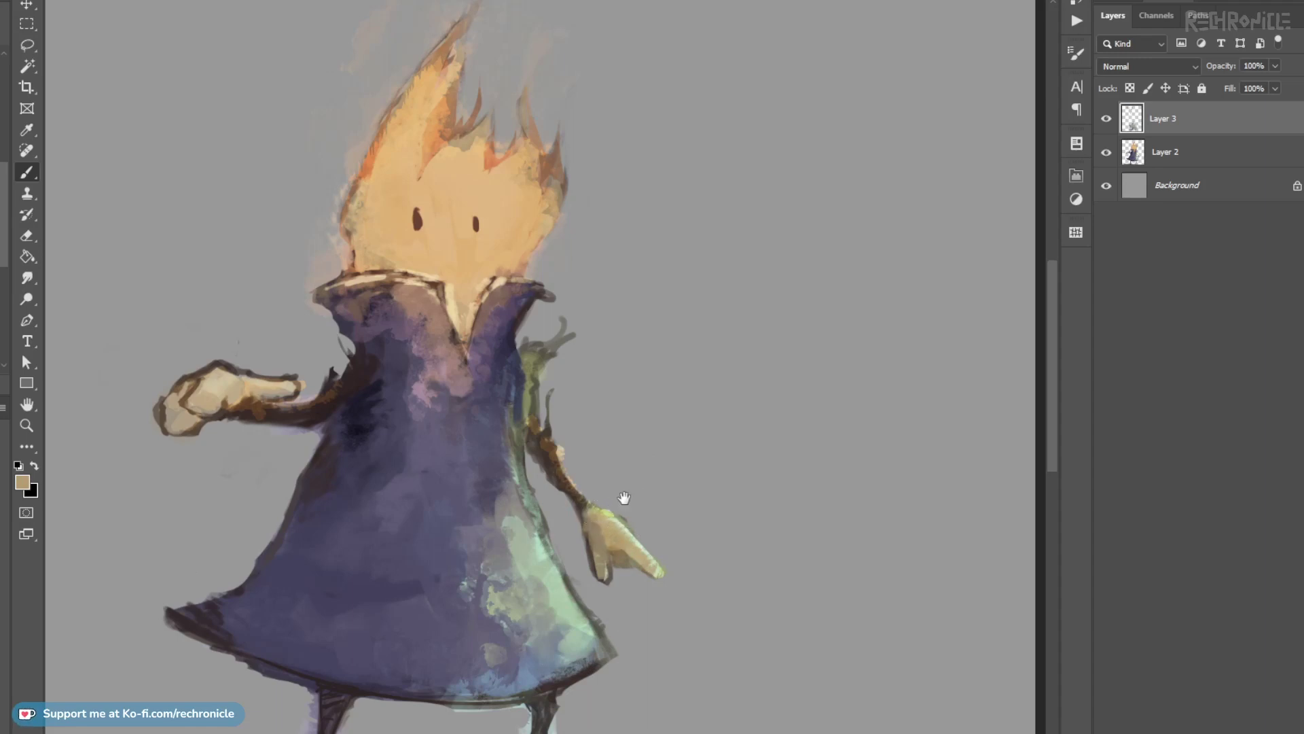
Merge Layer 3 into Layer 2 and add a new layer set to Color Dodge.
left_click_drag(624, 498, 613, 514)
key("ctrl+e")
key("ctrl+alt+shift+n")
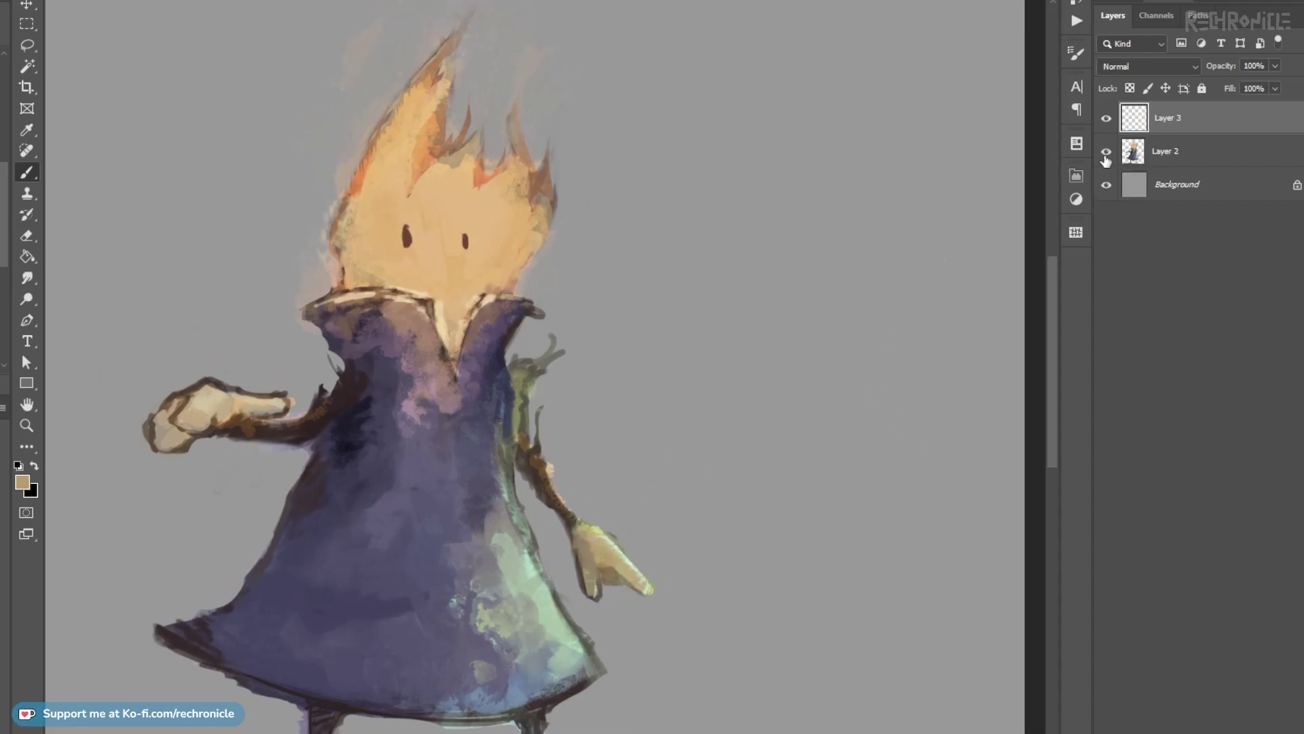
left_click(1157, 71)
left_click(1127, 238)
Enlarge the brush and paint a warm glow over the lower face on the Color Dodge layer.
key("]")
key("]")
key("]")
key("]")
key("]")
key("]")
left_click_drag(468, 261, 449, 277)
key("ctrl+z")
left_click_drag(466, 255, 576, 345)
left_click(456, 254)
key("ctrl+z")
left_click(433, 248)
key("ctrl+z")
left_click_drag(444, 271, 409, 270)
mouse_move(339, 292)
left_mouse_down()
mouse_move(445, 311)
mouse_move(392, 280)
mouse_move(462, 300)
mouse_move(458, 331)
left_mouse_up()
left_click_drag(438, 334, 438, 387)
left_click_drag(444, 297, 461, 363)
left_click_drag(440, 354, 478, 367)
Intensify the Color Dodge glow around the neck opening and lower cheeks, undoing unsatisfactory strokes.
mouse_move(401, 352)
left_mouse_down()
mouse_move(408, 311)
mouse_move(385, 323)
left_mouse_up()
key("ctrl+z")
key("ctrl+z")
left_click_drag(437, 376, 421, 375)
mouse_move(447, 379)
left_mouse_down()
mouse_move(459, 445)
mouse_move(495, 358)
mouse_move(420, 363)
mouse_move(409, 384)
mouse_move(447, 414)
left_mouse_up()
mouse_move(432, 345)
left_mouse_down()
mouse_move(448, 332)
mouse_move(404, 378)
left_mouse_up()
key("ctrl+z")
key("ctrl+z")
mouse_move(451, 361)
left_mouse_down()
mouse_move(453, 308)
mouse_move(490, 346)
left_mouse_up()
mouse_move(404, 376)
left_mouse_down()
mouse_move(425, 335)
mouse_move(390, 375)
mouse_move(425, 363)
mouse_move(397, 343)
mouse_move(423, 358)
left_mouse_up()
Erase the excess glow around the cheeks and forehead on the Color Dodge layer.
key("e")
left_click_drag(364, 389, 389, 408)
mouse_move(371, 375)
left_mouse_down()
mouse_move(388, 387)
mouse_move(391, 369)
left_mouse_up()
mouse_move(381, 356)
left_mouse_down()
mouse_move(354, 364)
mouse_move(373, 405)
left_mouse_up()
left_click_drag(374, 330, 388, 357)
left_click_drag(421, 286, 429, 309)
mouse_move(438, 295)
left_mouse_down()
mouse_move(459, 331)
mouse_move(460, 308)
left_mouse_up()
left_click_drag(474, 301, 469, 317)
left_click_drag(487, 287, 528, 356)
Smudge the glow's edges around the eyes, forehead and cheeks into a smooth gradient.
key("r")
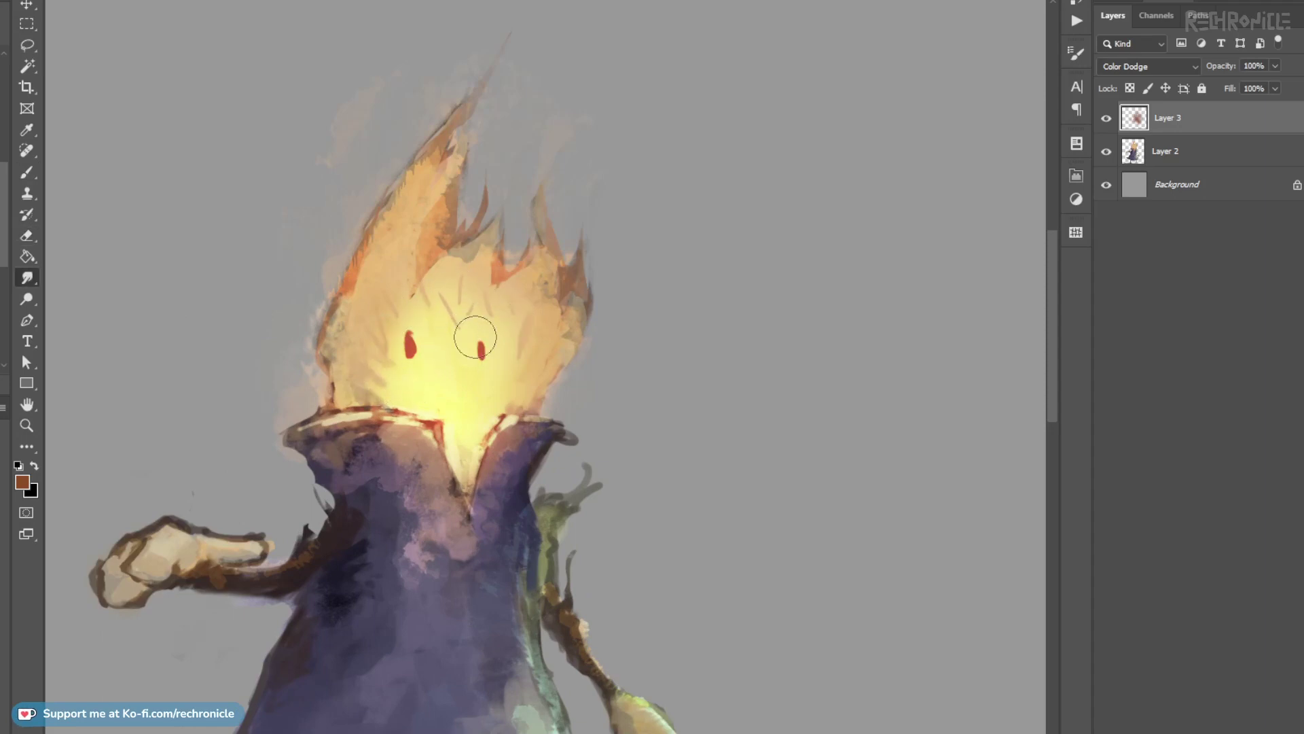
mouse_move(373, 371)
left_mouse_down()
mouse_move(409, 376)
mouse_move(430, 402)
left_mouse_up()
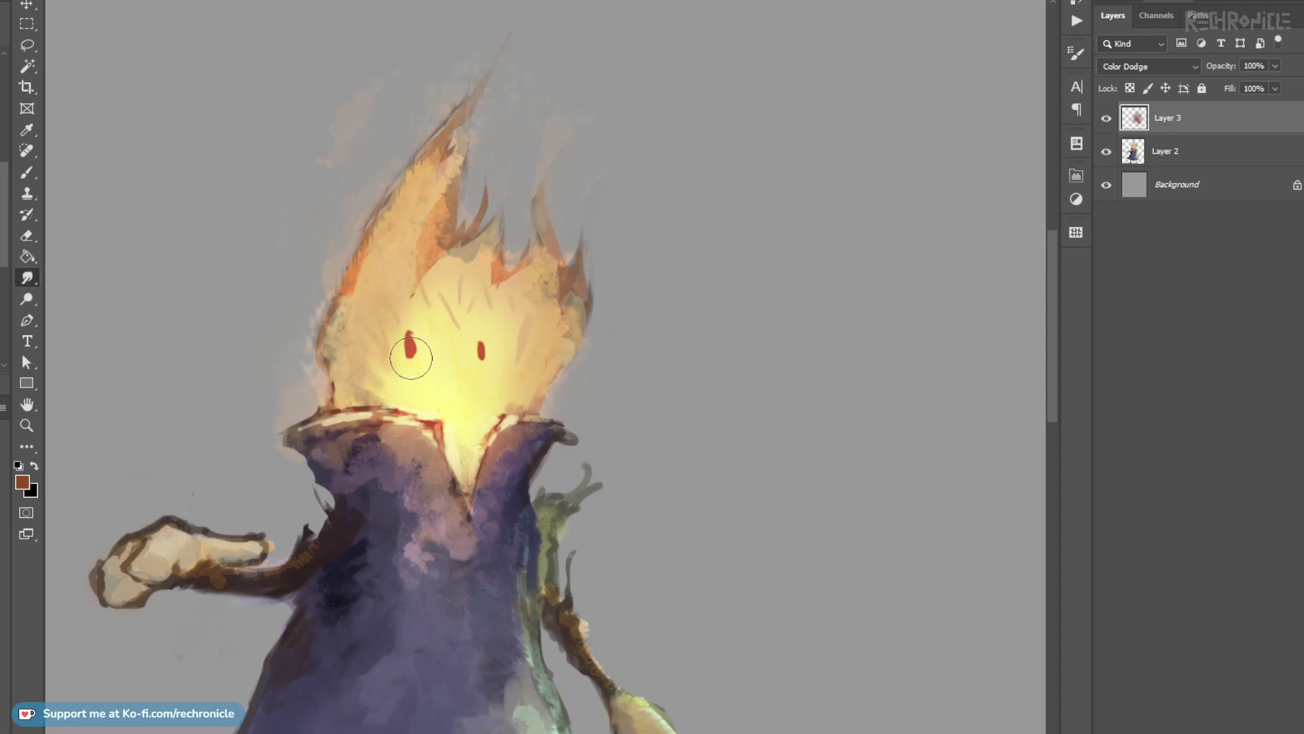
mouse_move(428, 288)
left_mouse_down()
mouse_move(475, 341)
mouse_move(459, 364)
left_mouse_up()
mouse_move(516, 302)
left_mouse_down()
mouse_move(508, 327)
mouse_move(476, 272)
left_mouse_up()
left_click_drag(459, 369, 461, 363)
left_click_drag(393, 335, 457, 265)
mouse_move(487, 363)
left_mouse_down()
mouse_move(515, 339)
mouse_move(512, 407)
left_mouse_up()
mouse_move(479, 272)
left_mouse_down()
mouse_move(475, 312)
mouse_move(395, 369)
mouse_move(363, 340)
left_mouse_up()
mouse_move(432, 410)
left_mouse_down()
mouse_move(367, 385)
mouse_move(405, 332)
left_mouse_up()
left_click_drag(503, 347, 508, 305)
mouse_move(440, 349)
left_mouse_down()
mouse_move(549, 308)
mouse_move(548, 345)
left_mouse_up()
mouse_move(520, 394)
left_mouse_down()
mouse_move(498, 357)
mouse_move(498, 406)
left_mouse_up()
key("b")
left_click(421, 365, "alt")
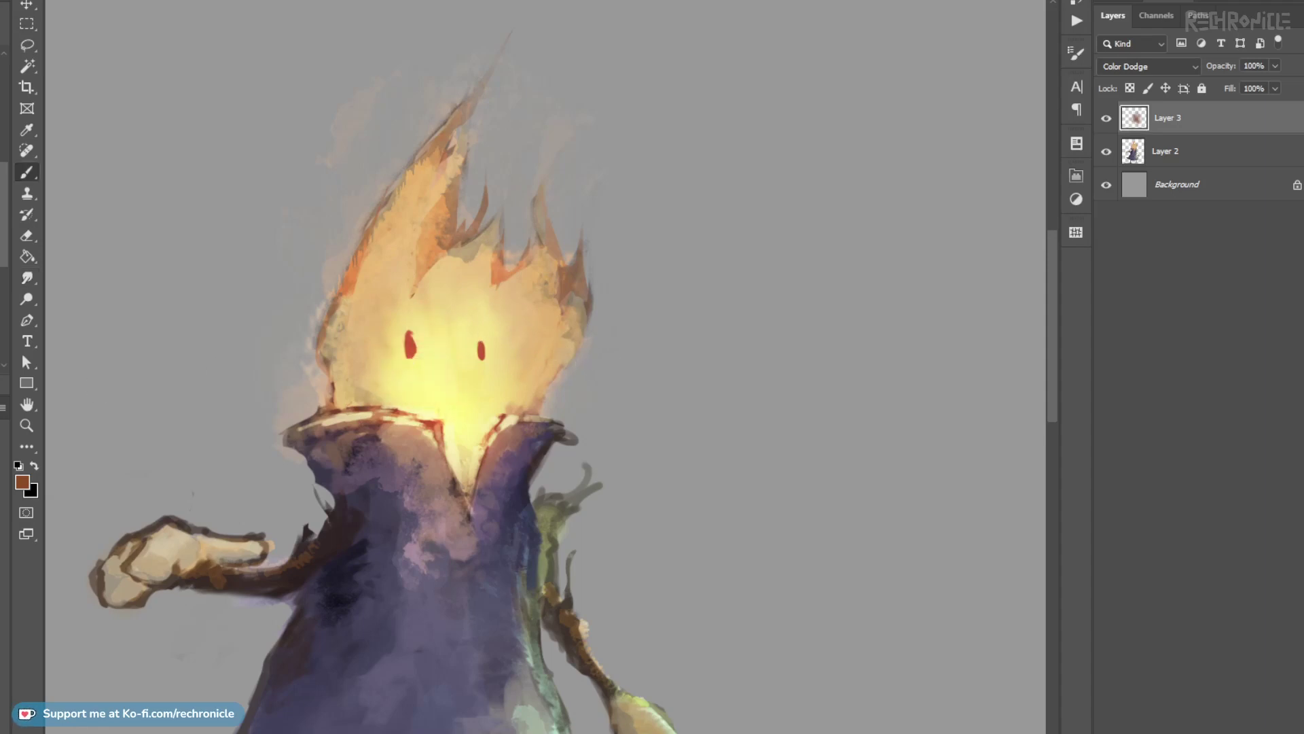
left_click_drag(374, 380, 374, 343)
key("ctrl+z")
left_click_drag(501, 376, 496, 400)
key("e")
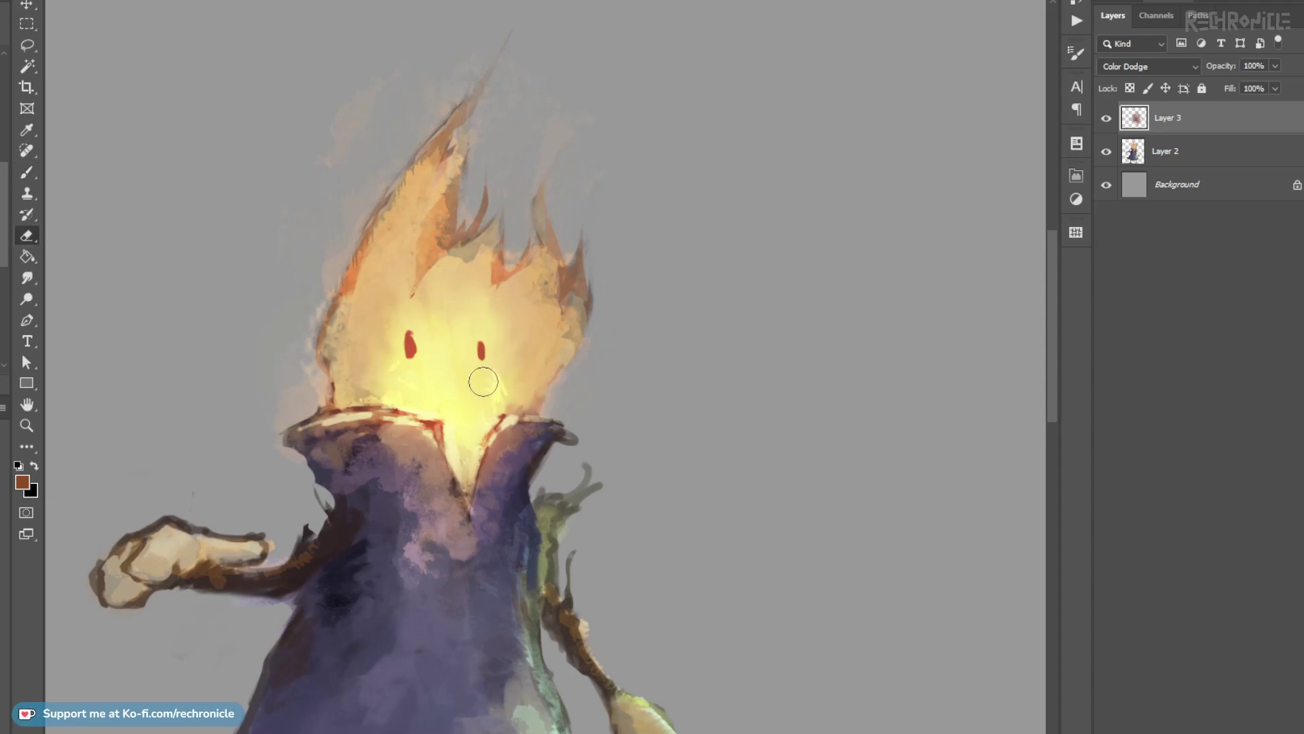
key("]")
mouse_move(541, 371)
left_mouse_down()
mouse_move(488, 415)
mouse_move(480, 457)
left_mouse_up()
key("b")
key("ctrl+z")
key("ctrl+z")
key("ctrl+z")
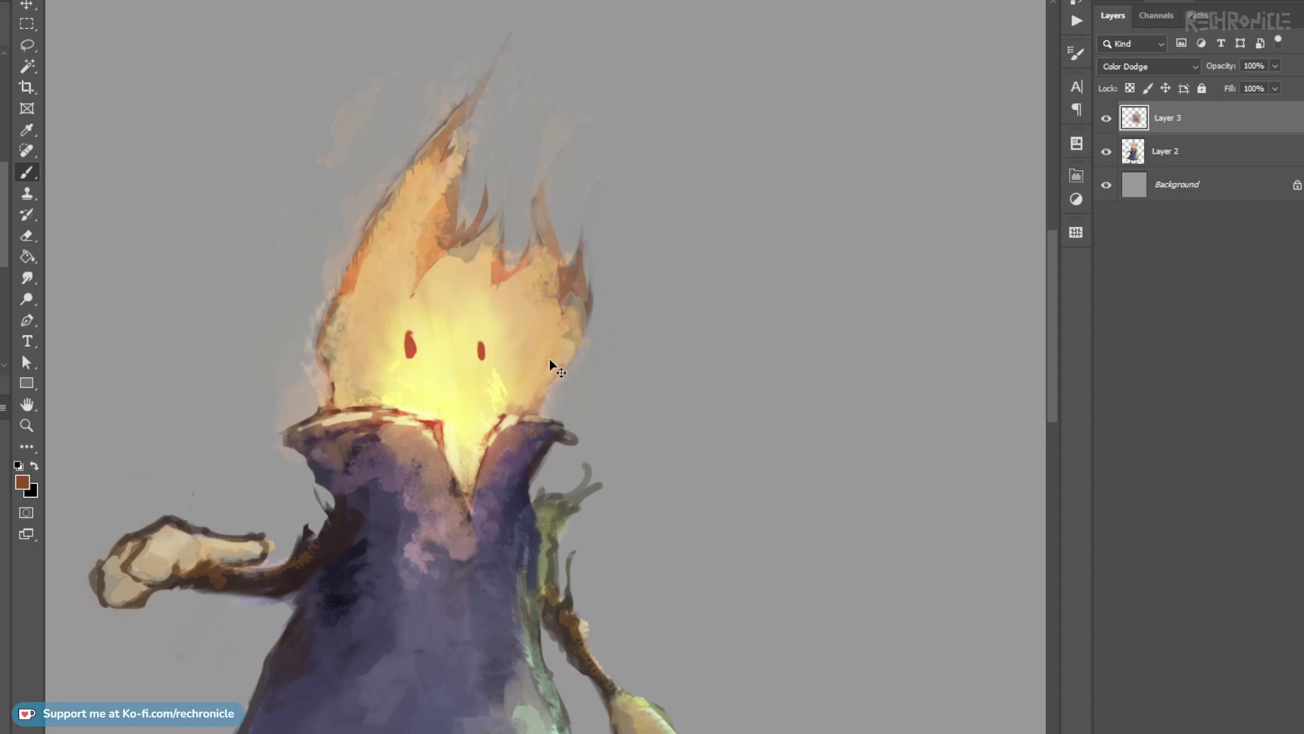
key("ctrl+z")
Dab bright yellow texture onto both lower cheeks, merging Layer 3 into Layer 2 along the way.
left_click_drag(494, 417, 518, 385)
key("ctrl+e")
left_click_drag(407, 394, 438, 393)
left_click(326, 373, "alt")
left_click(393, 374, "alt")
left_click_drag(455, 362, 449, 364)
Apply a slight Hue/Saturation adjustment to Layer 2.
key("ctrl+u")
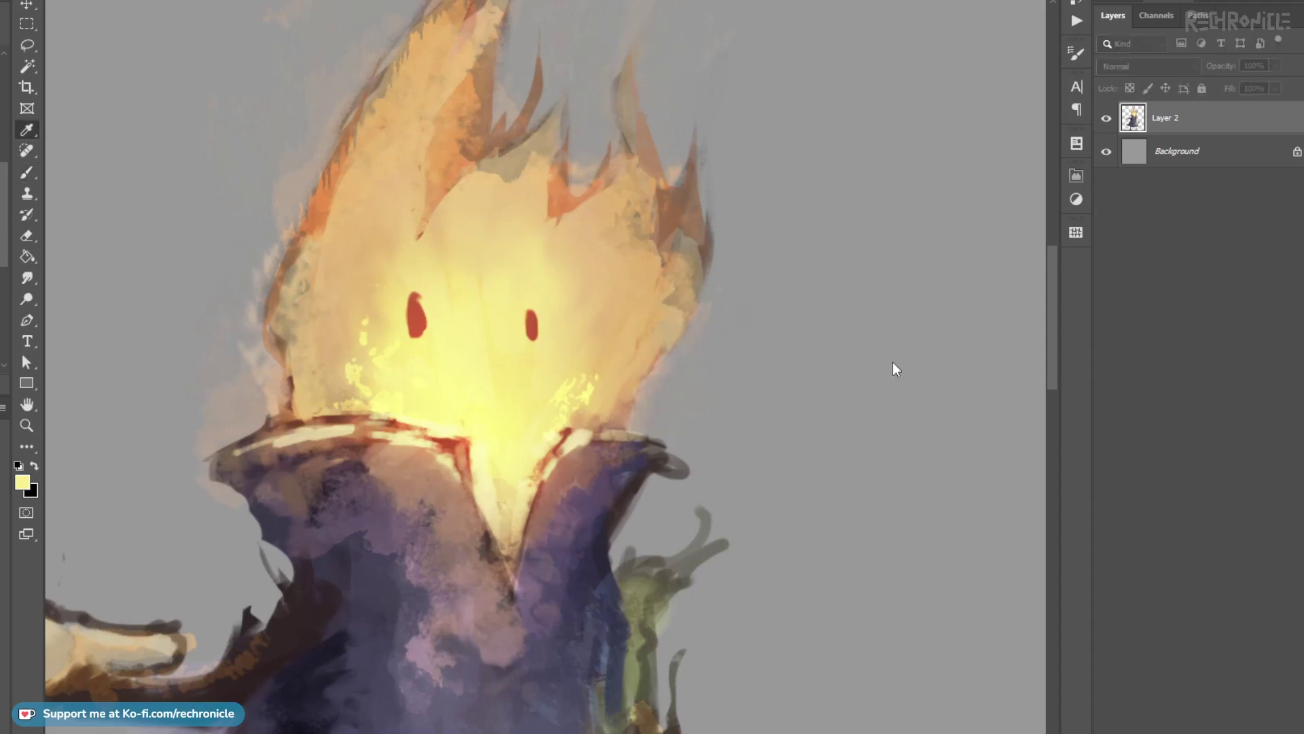
left_click_drag(1127, 422, 1100, 428)
key("Return")
key("z")
left_click_drag(604, 505, 568, 502)
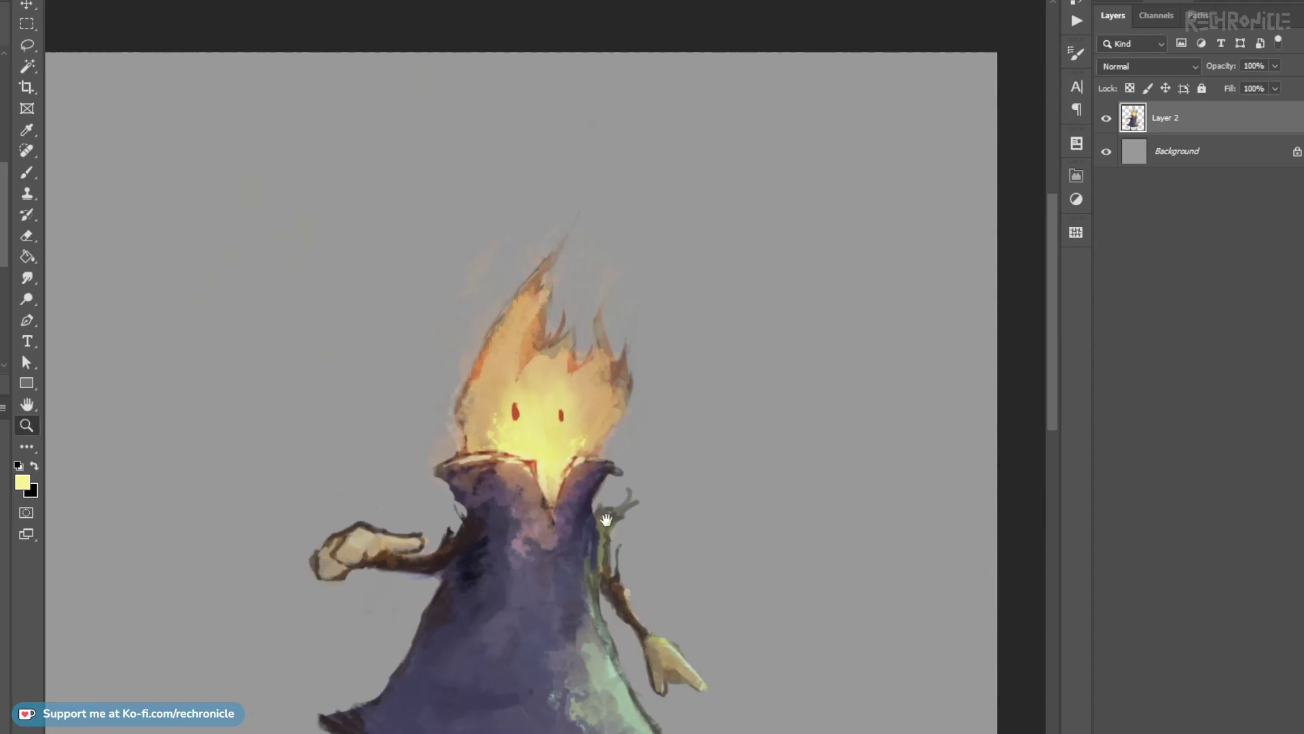
Brush sampled warm yellow strokes onto the glowing face around the eyes and cheeks.
left_click_drag(593, 626, 595, 581)
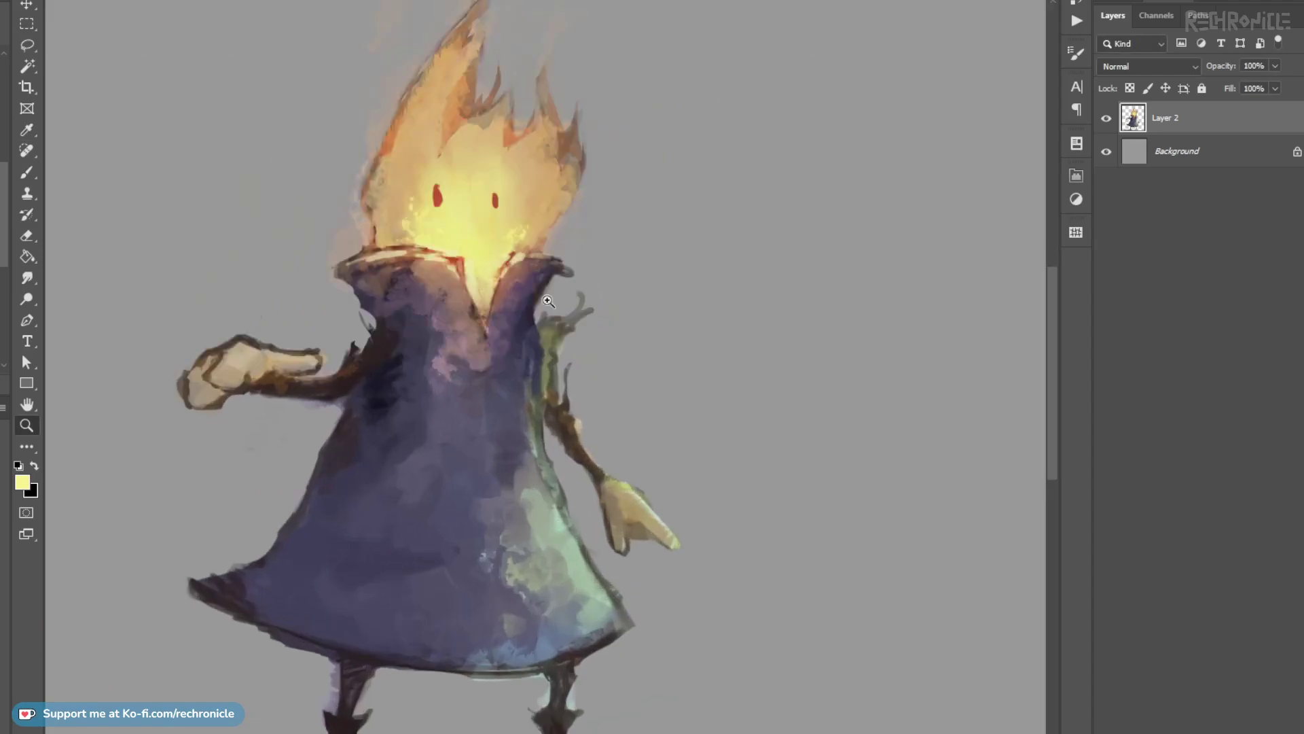
left_click(450, 208)
key("b")
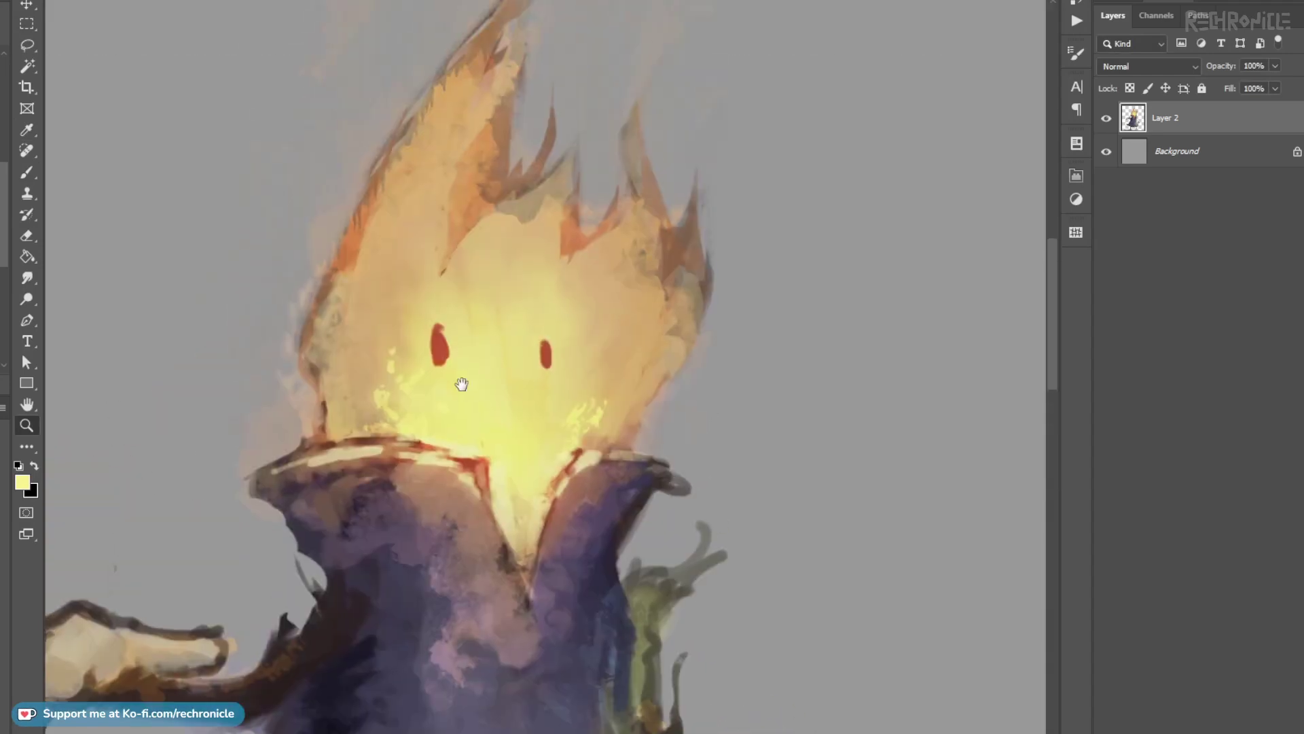
mouse_move(410, 360)
left_mouse_down()
mouse_move(416, 292)
mouse_move(445, 351)
mouse_move(426, 368)
left_mouse_up()
left_click(449, 391, "alt")
mouse_move(521, 405)
left_mouse_down()
mouse_move(537, 411)
mouse_move(520, 355)
mouse_move(572, 352)
left_mouse_up()
left_click(524, 417, "alt")
mouse_move(609, 410)
left_mouse_down()
mouse_move(623, 389)
mouse_move(640, 448)
left_mouse_up()
left_click(646, 388, "alt")
Dab sampled light orange and yellow strokes onto the right cheek and the forehead.
left_click(631, 442, "alt")
left_click(658, 436)
mouse_move(431, 495)
left_mouse_down()
mouse_move(399, 464)
mouse_move(427, 441)
mouse_move(387, 415)
mouse_move(402, 345)
left_mouse_up()
left_click(394, 445, "alt")
left_click(615, 409, "alt")
left_click_drag(623, 392, 633, 366)
left_click(525, 367, "alt")
Lasso new flame tongues among the middle and right hair tips, paint them light orange, and deselect.
key("l")
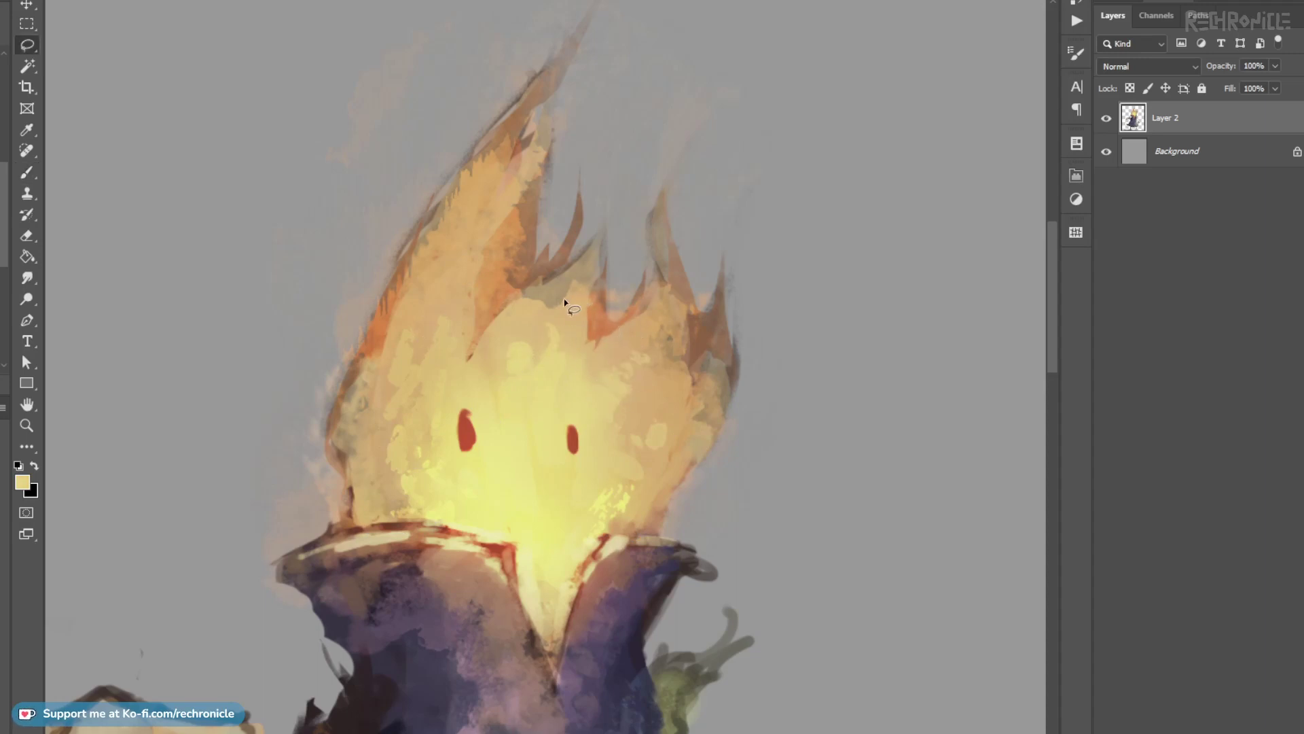
mouse_move(590, 271)
left_mouse_down()
mouse_move(583, 326)
mouse_move(630, 212)
mouse_move(658, 263)
mouse_move(623, 276)
mouse_move(623, 146)
mouse_move(633, 194)
mouse_move(568, 292)
mouse_move(559, 346)
mouse_move(627, 338)
mouse_move(613, 347)
left_mouse_up()
key("b")
left_click(578, 307, "alt")
key("l")
key("b")
key("ctrl+d")
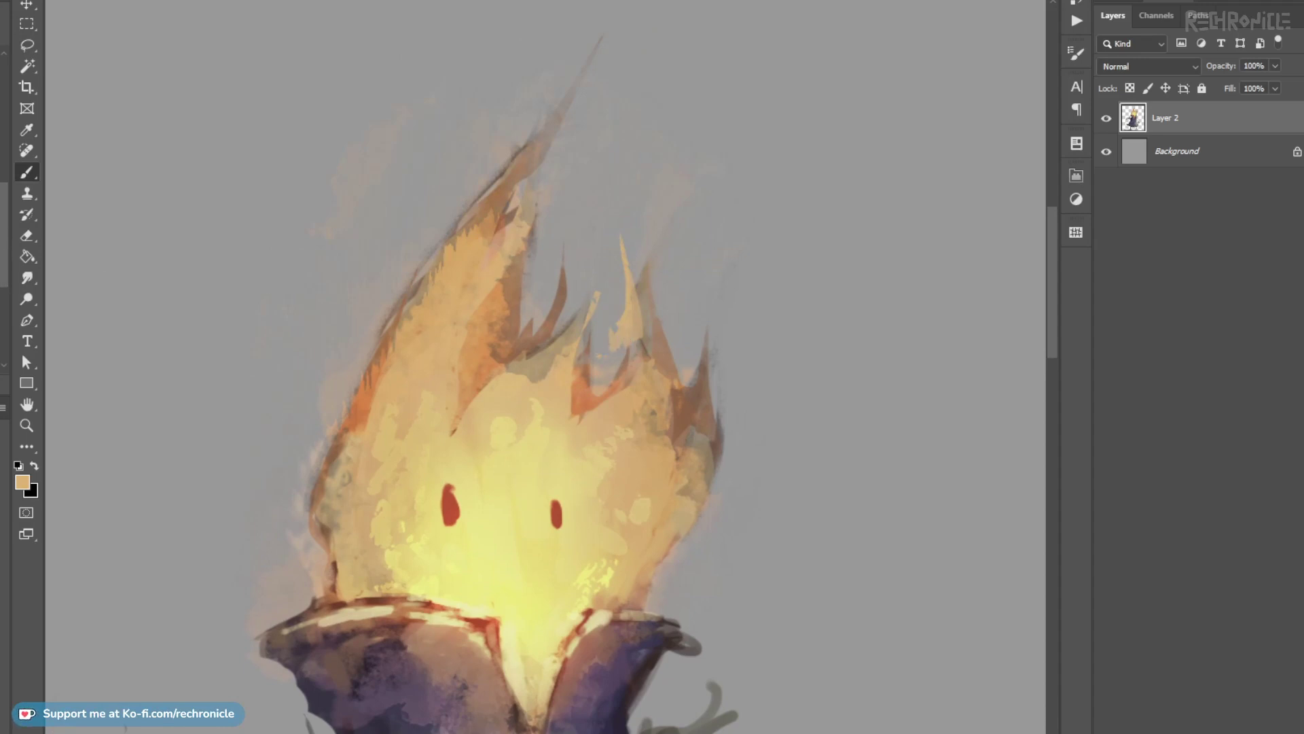
Paint light orange strokes over the tall left flame and pull bright forked tips from its upper edge.
left_click_drag(441, 268, 417, 435)
key("ctrl+z")
left_click_drag(457, 245, 416, 299)
left_click_drag(491, 215, 496, 219)
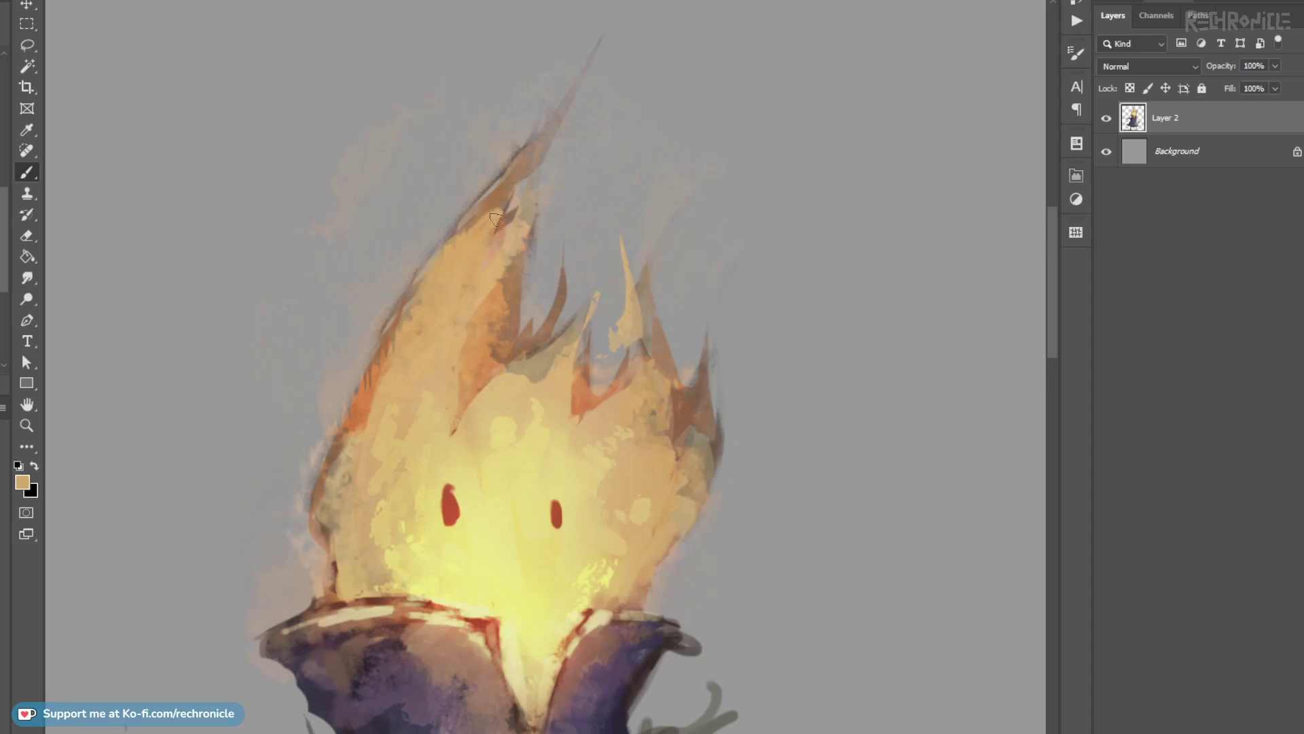
left_click_drag(561, 171, 490, 241)
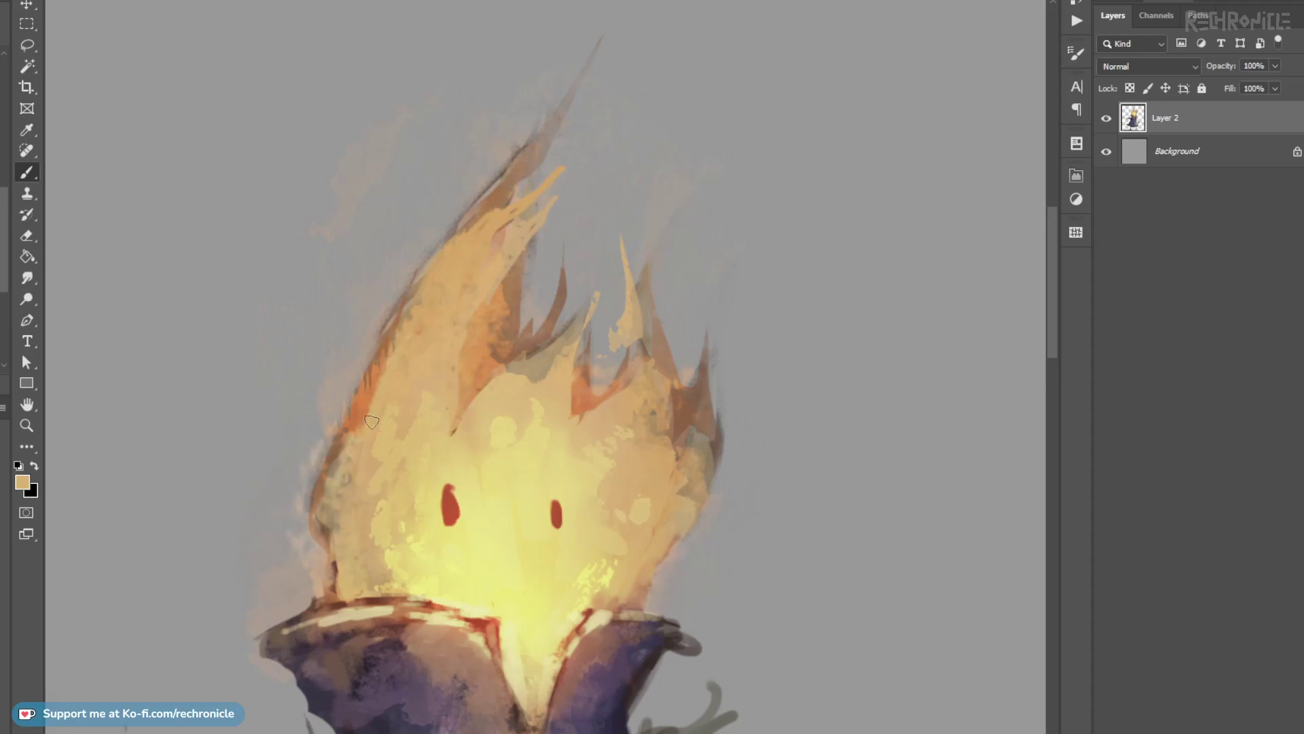
Soften the flame's left edge, middle and right cheek with sampled tan and orange strokes.
mouse_move(353, 441)
left_mouse_down()
mouse_move(332, 455)
mouse_move(348, 469)
left_mouse_up()
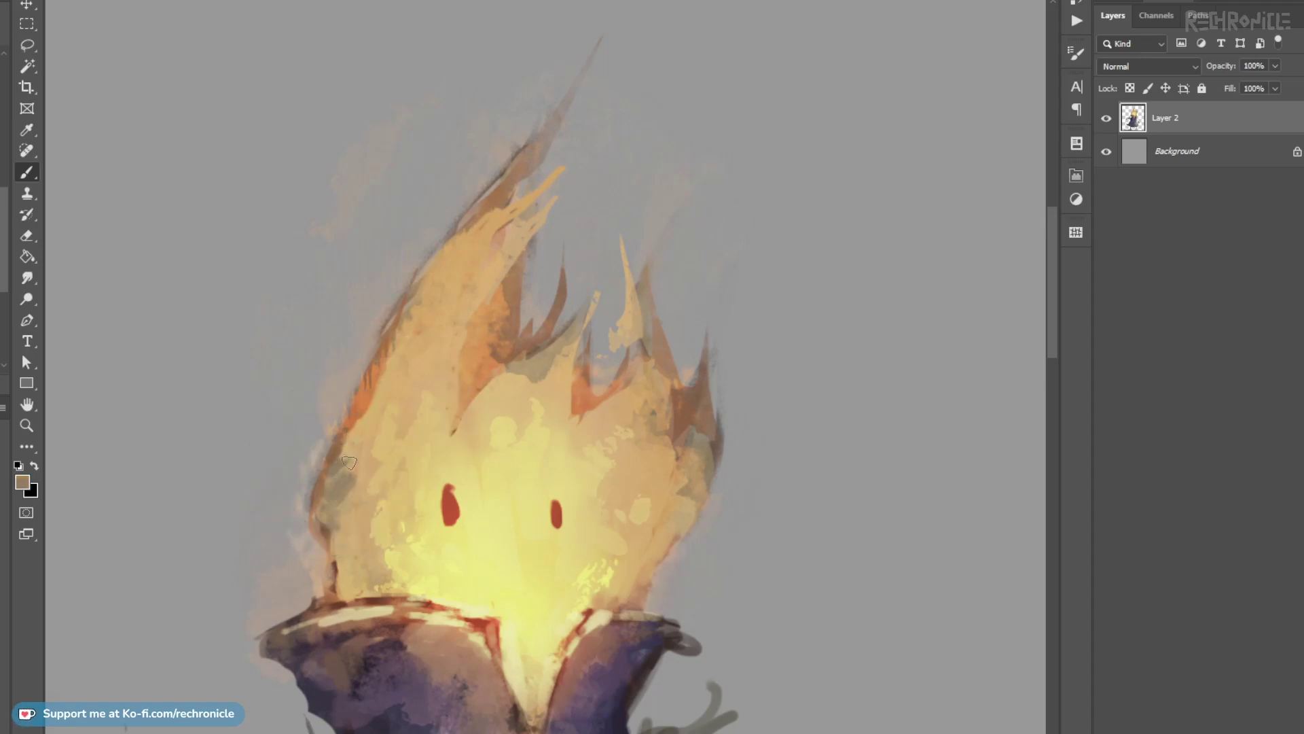
left_click_drag(404, 377, 354, 449)
left_click_drag(383, 395, 399, 344)
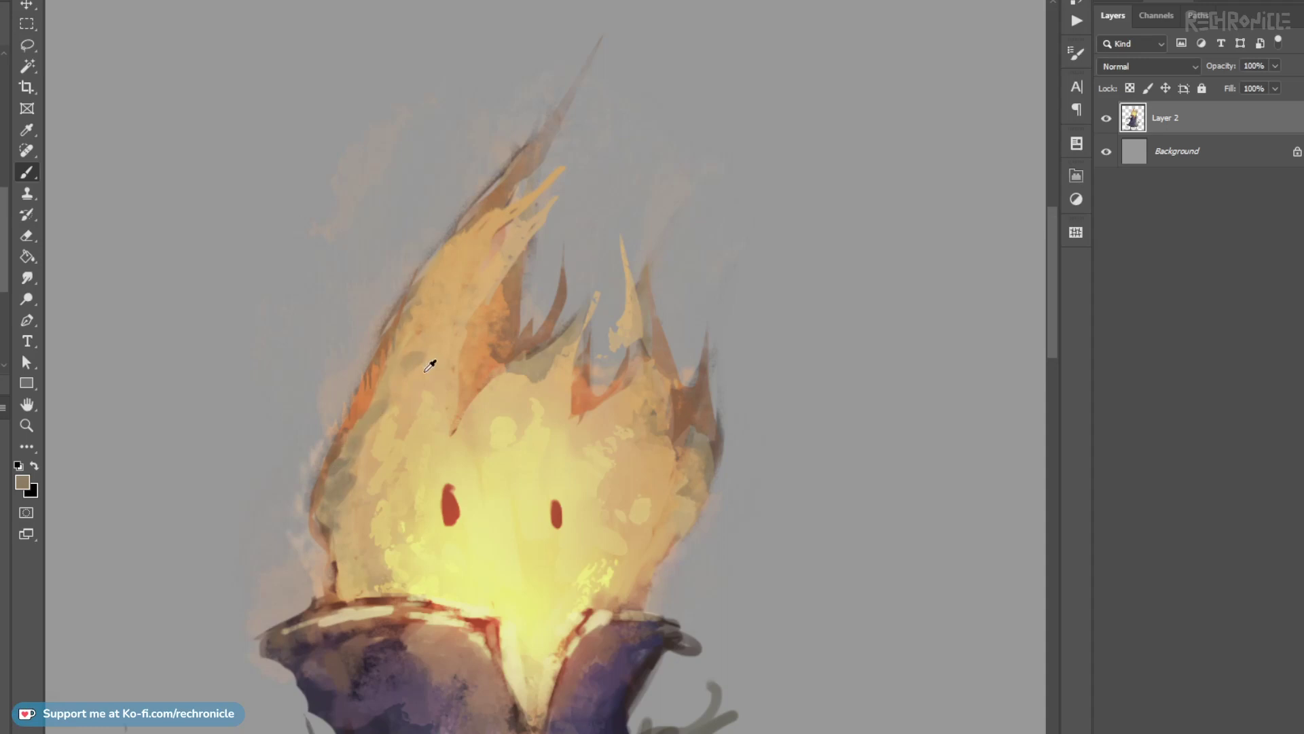
left_click(379, 416, "alt")
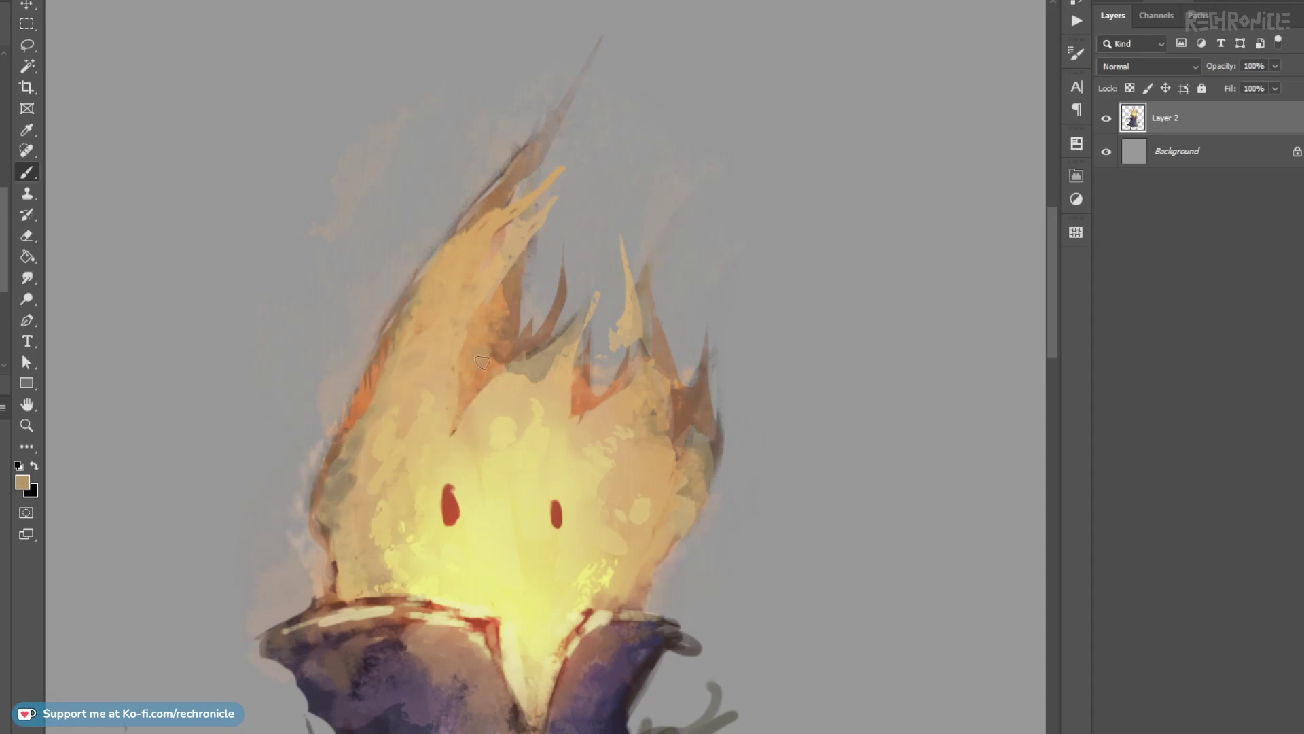
mouse_move(499, 373)
left_mouse_down()
mouse_move(472, 405)
mouse_move(517, 395)
left_mouse_up()
key("ctrl+z")
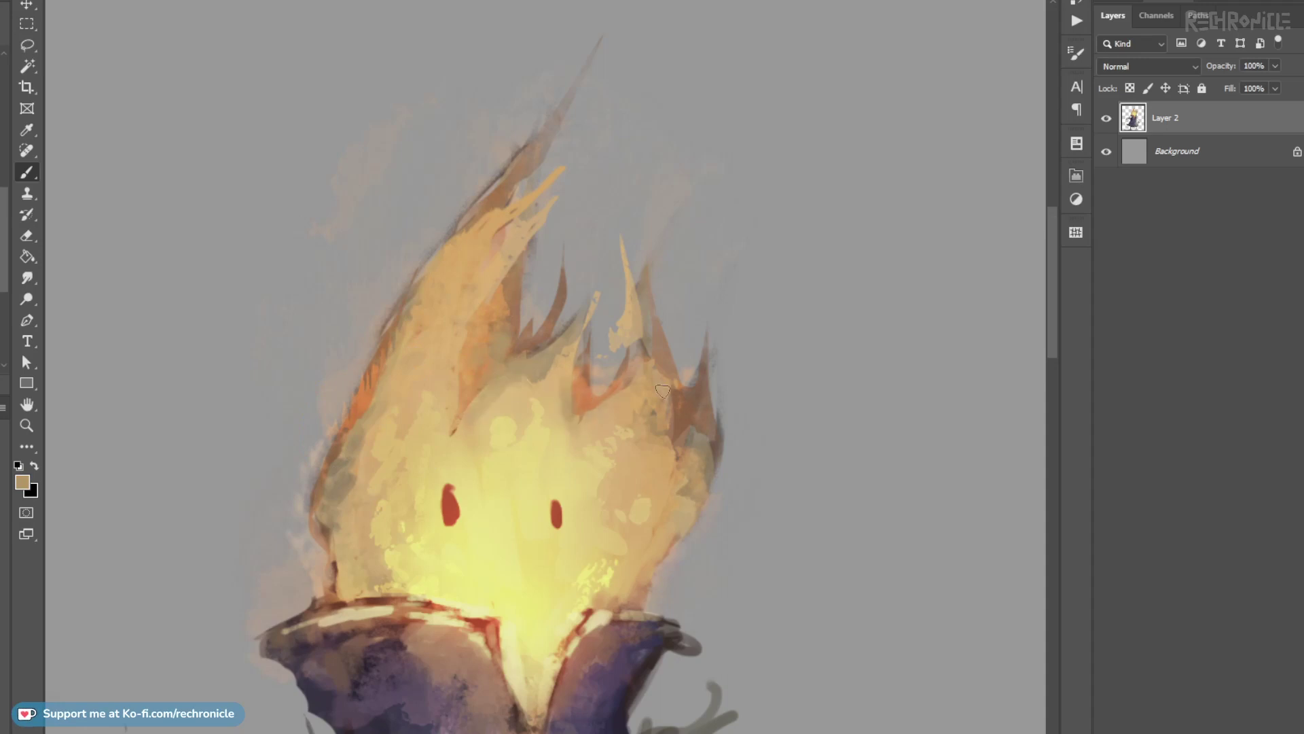
scroll(654, 385, "down", 2)
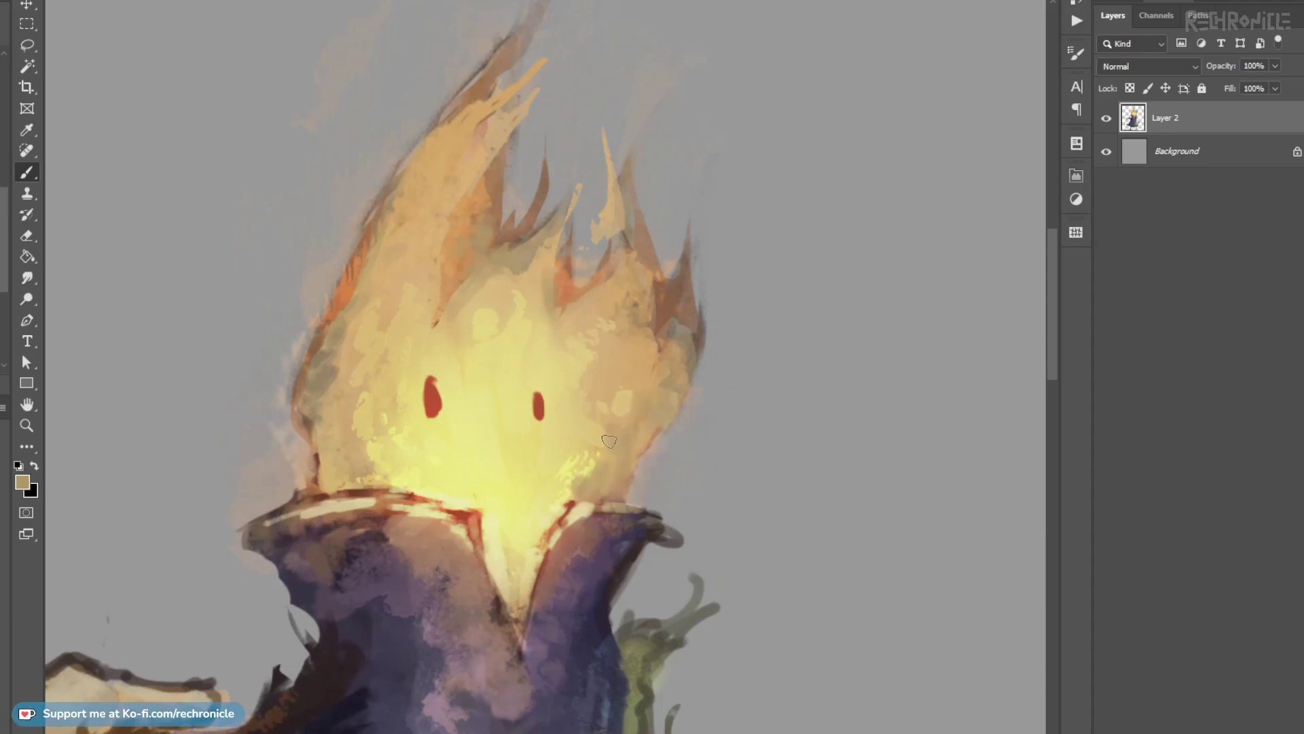
left_click(575, 453, "alt")
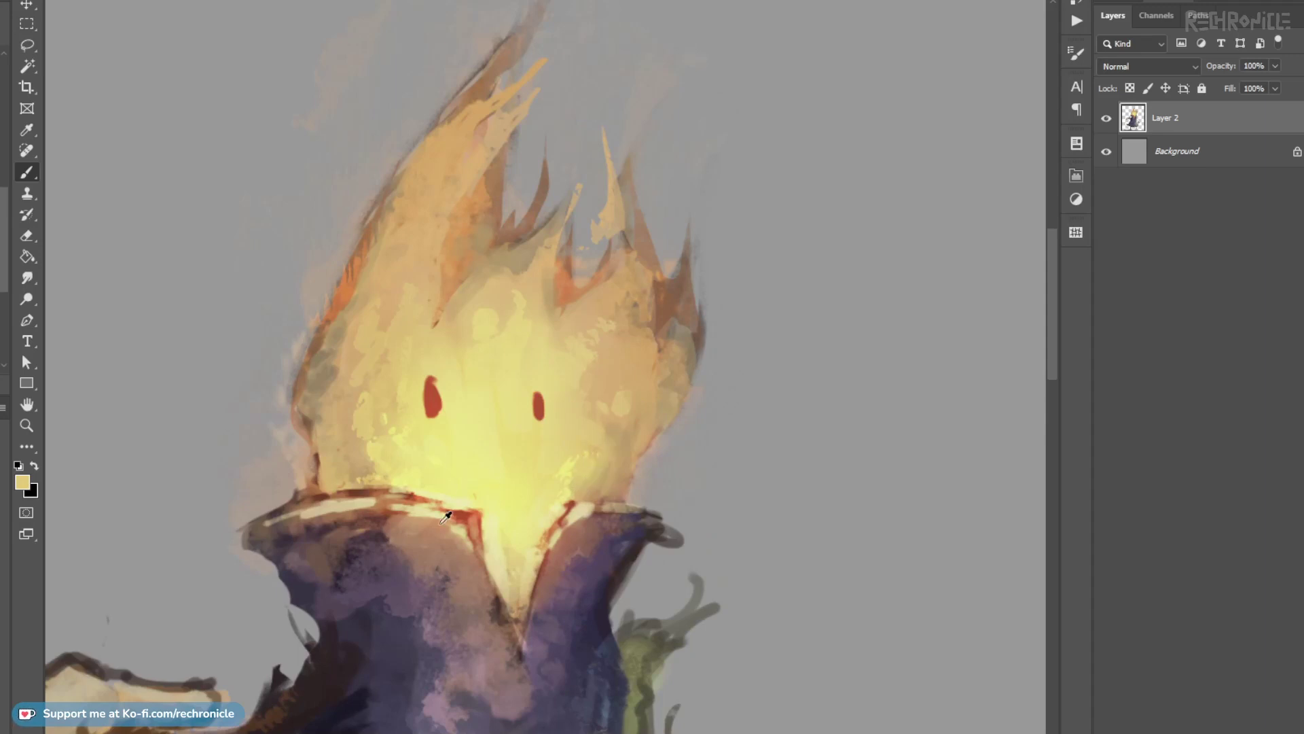
Brush sampled purple and warm brown strokes onto the coat's collar and chest around the V-shaped opening.
left_click(387, 569, "alt")
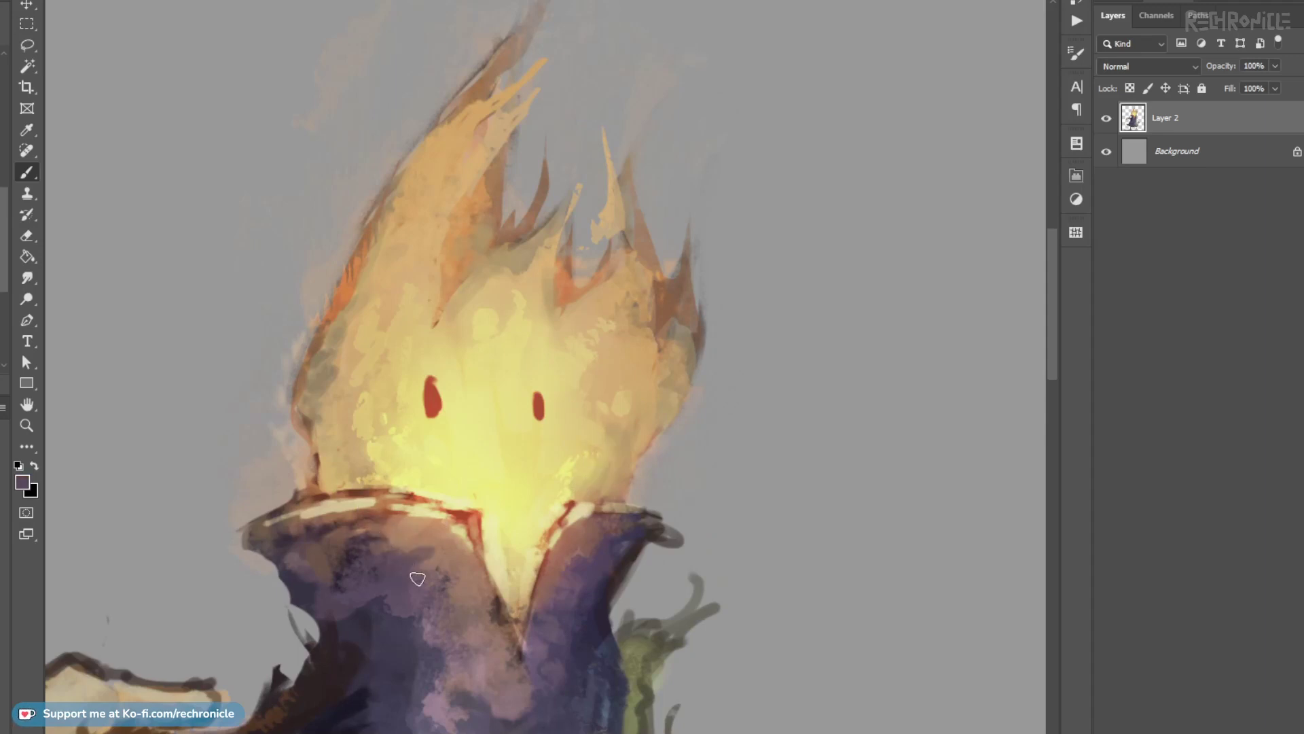
mouse_move(409, 552)
left_mouse_down()
mouse_move(425, 557)
mouse_move(408, 594)
left_mouse_up()
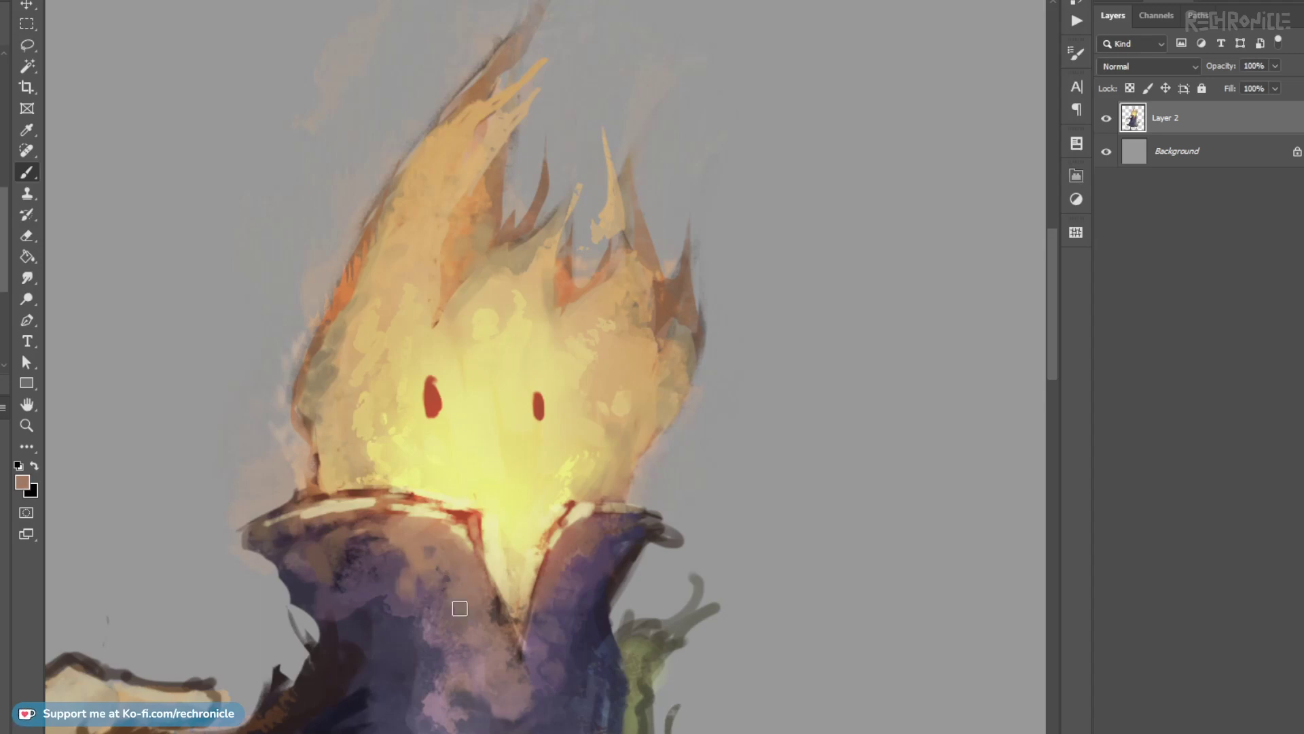
left_click_drag(470, 633, 439, 452)
left_click_drag(468, 540, 478, 577)
left_click(495, 582, "alt")
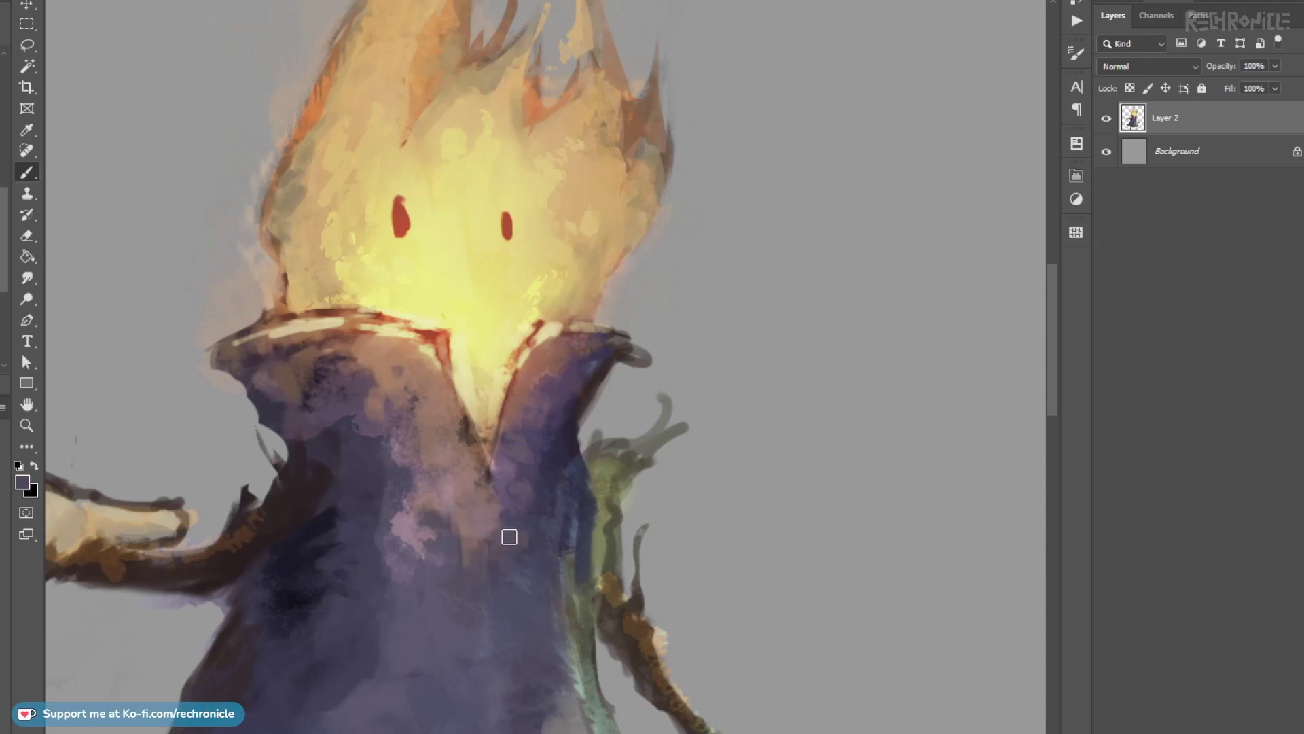
left_click(555, 512, "alt")
left_click(584, 375, "alt")
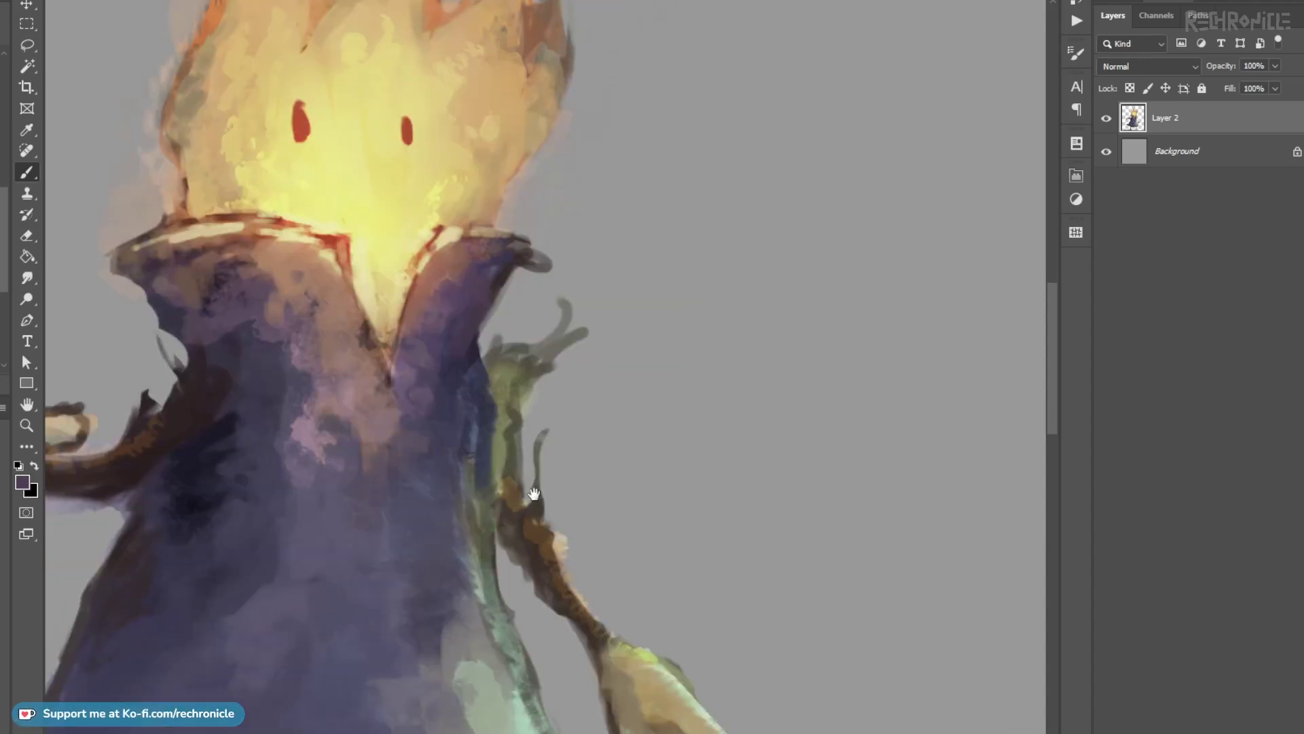
Paint sampled grey-green strokes along the upper inner edge of the coat's mint rim light.
left_click_drag(534, 494, 521, 419)
left_click_drag(472, 504, 458, 414)
left_click(471, 521, "alt")
mouse_move(451, 462)
left_mouse_down()
mouse_move(467, 507)
mouse_move(424, 494)
left_mouse_up()
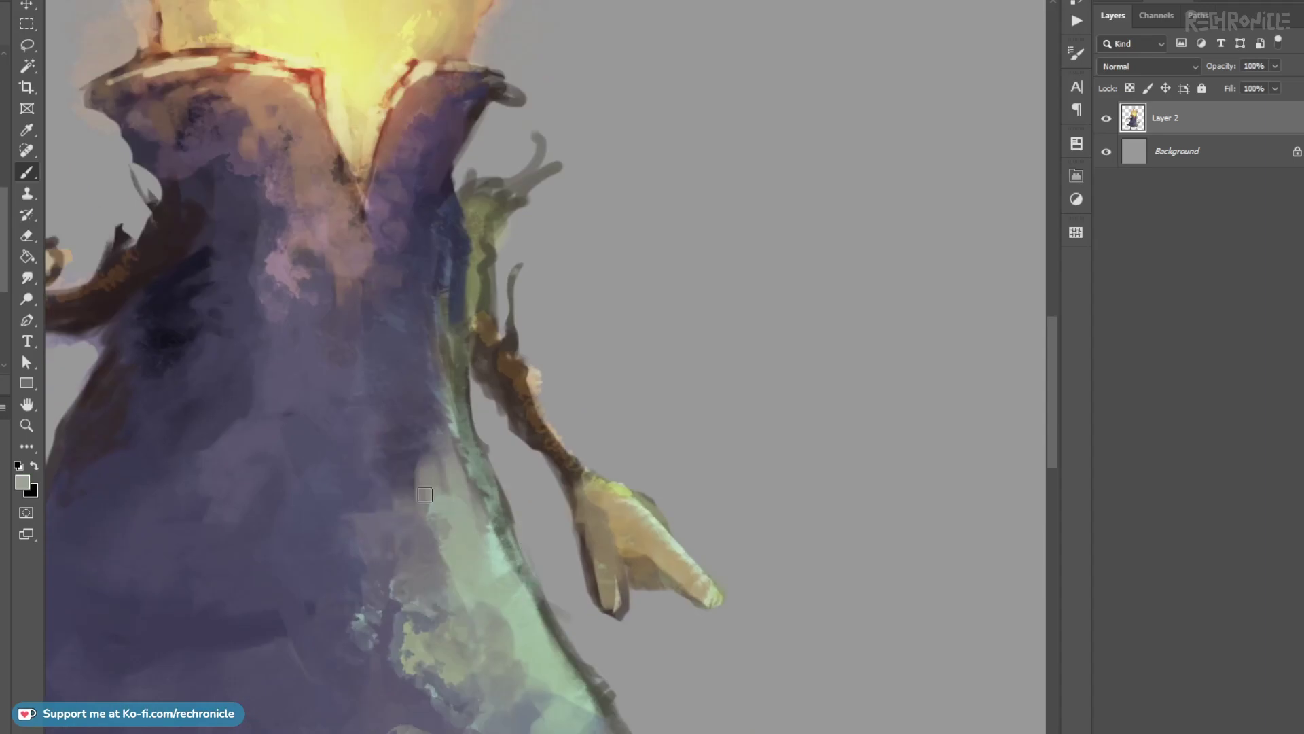
left_click_drag(422, 544, 439, 577)
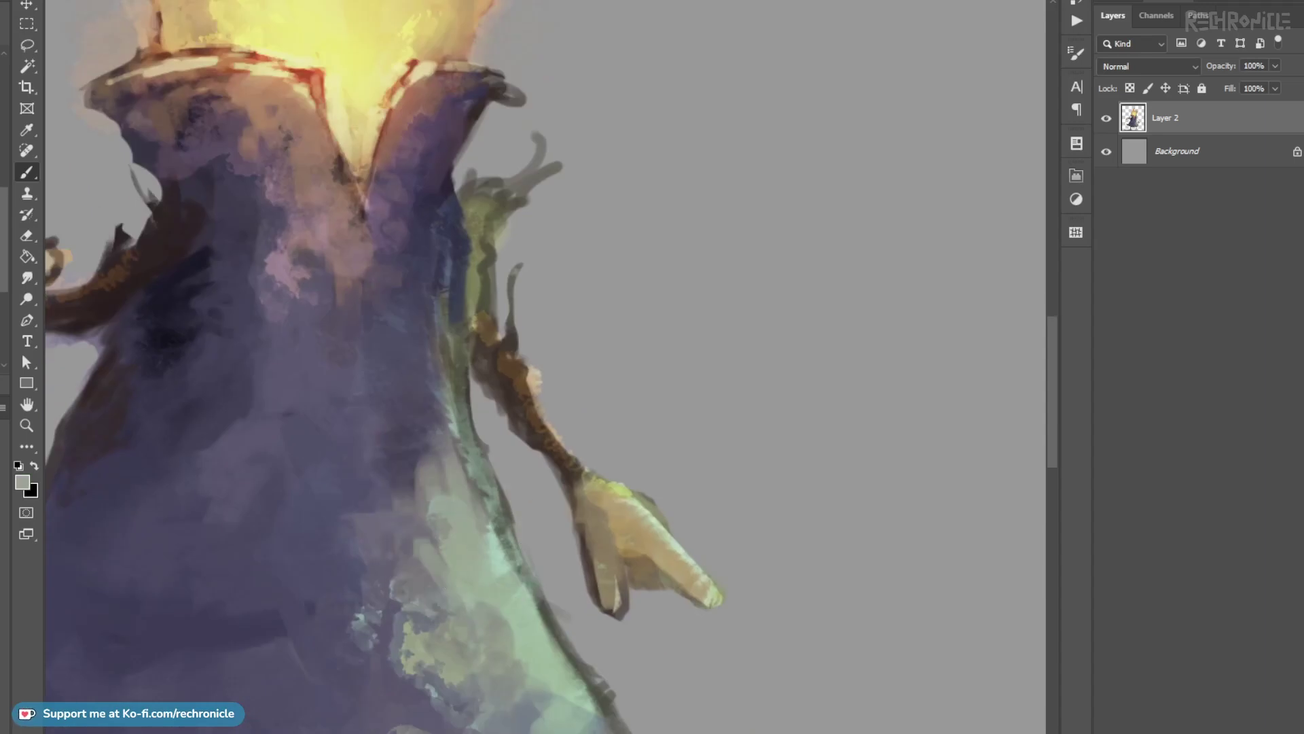
mouse_move(431, 562)
left_mouse_down()
mouse_move(419, 537)
mouse_move(402, 564)
mouse_move(428, 590)
left_mouse_up()
left_click_drag(524, 522, 477, 511)
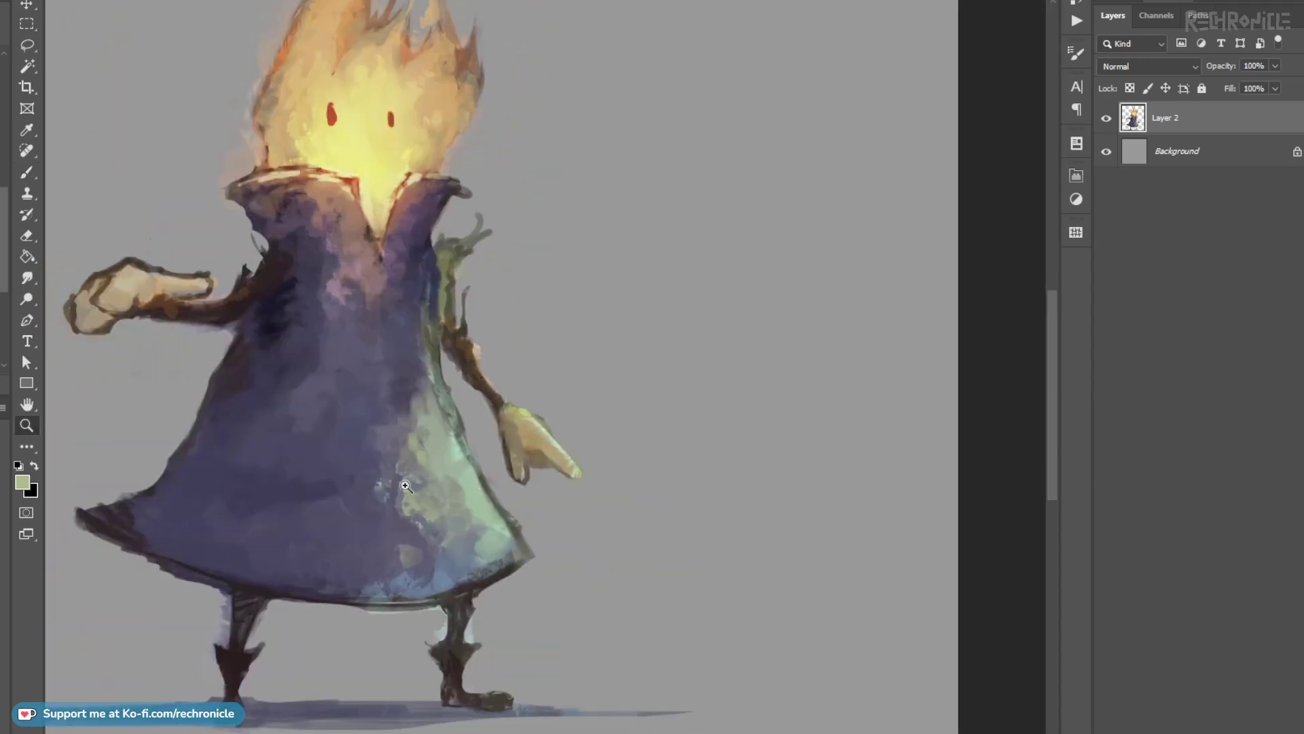
Dab peach-tan patches down the coat's lit side towards the hem.
left_click(385, 476)
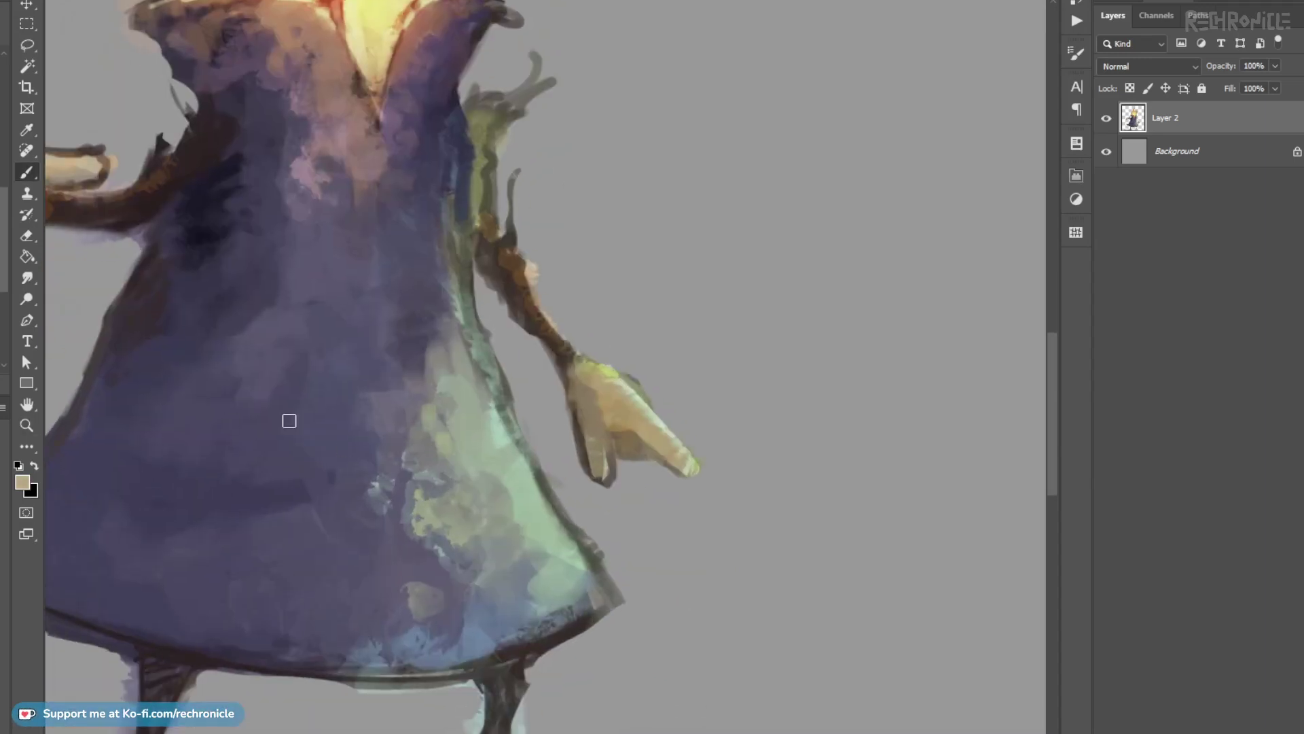
mouse_move(429, 520)
left_mouse_down()
mouse_move(426, 548)
mouse_move(452, 551)
mouse_move(494, 613)
mouse_move(457, 607)
mouse_move(456, 640)
left_mouse_up()
left_click_drag(461, 558, 486, 630)
left_click_drag(469, 499, 458, 472)
Lasso the inner border of the mint light, brush tan tones there, and clear the selection.
key("l")
left_click_drag(459, 566, 479, 401)
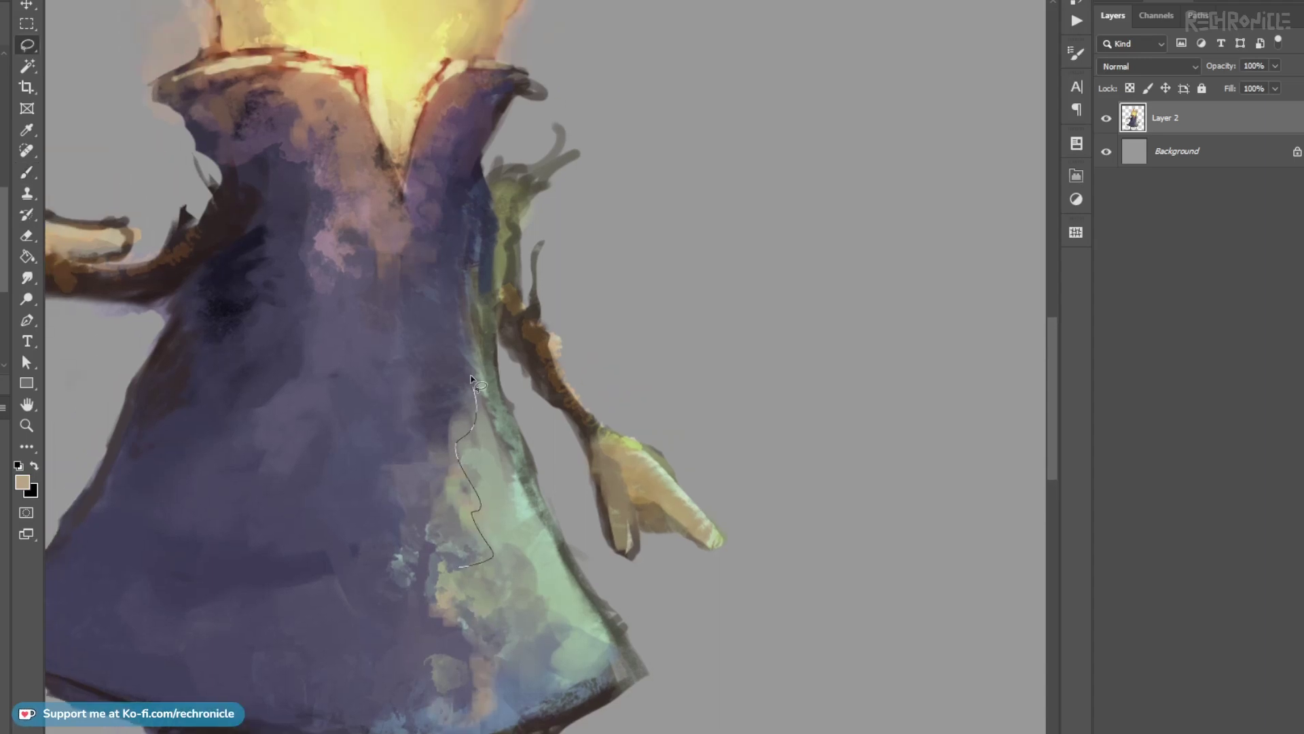
left_click_drag(466, 465, 481, 554)
key("b")
key("ctrl+d")
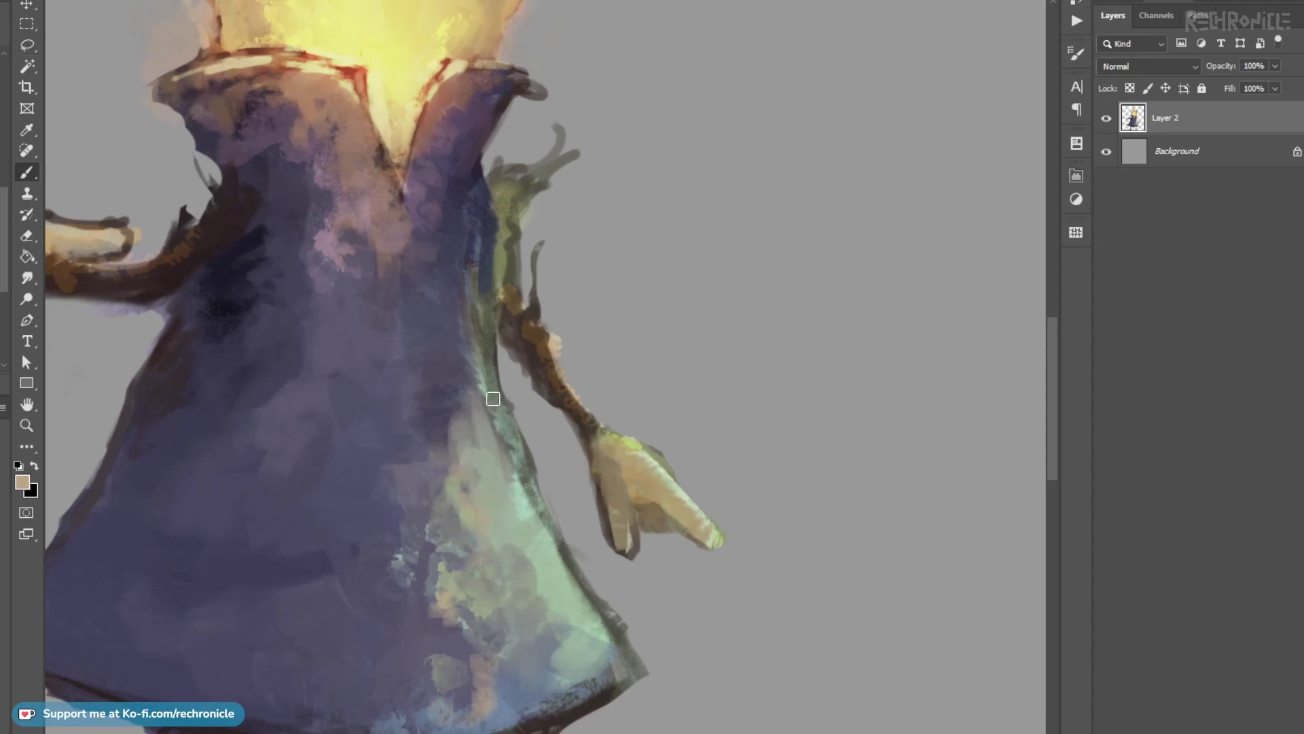
left_click_drag(481, 432, 495, 465)
left_click(491, 492, "alt")
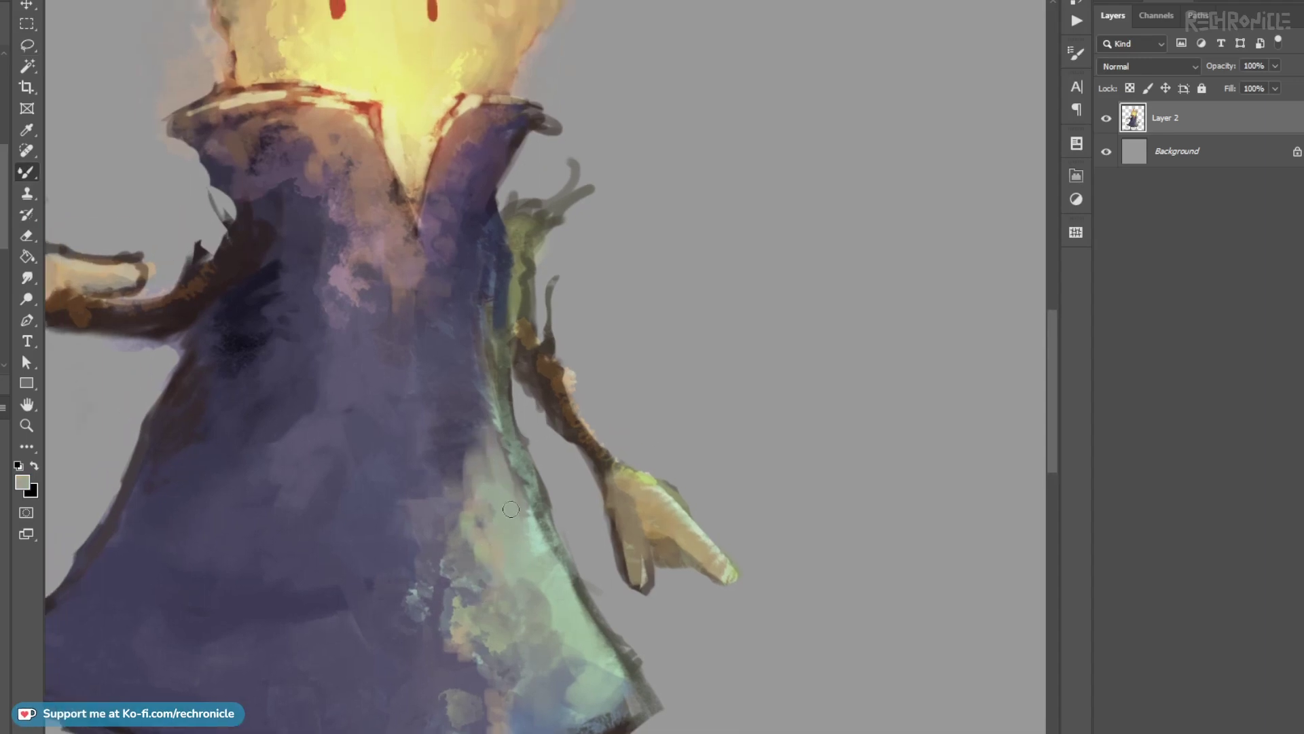
Blend the mint and tan patches into the blue coat with the Mixer Brush.
right_click(490, 477, "alt+shift")
left_click_drag(490, 478, 536, 453)
mouse_move(484, 502)
left_mouse_down()
mouse_move(484, 551)
mouse_move(453, 509)
mouse_move(474, 504)
left_mouse_up()
mouse_move(483, 460)
left_mouse_down()
mouse_move(499, 516)
mouse_move(485, 454)
mouse_move(490, 470)
mouse_move(474, 483)
mouse_move(560, 502)
mouse_move(490, 474)
mouse_move(480, 528)
mouse_move(447, 522)
left_mouse_up()
right_click(477, 482, "alt+shift")
mouse_move(463, 545)
left_mouse_down()
mouse_move(450, 553)
mouse_move(488, 520)
left_mouse_up()
mouse_move(440, 572)
left_mouse_down()
mouse_move(453, 608)
mouse_move(488, 601)
left_mouse_up()
mouse_move(453, 542)
left_mouse_down()
mouse_move(458, 576)
mouse_move(434, 563)
mouse_move(441, 527)
left_mouse_up()
left_click(462, 637, "alt")
mouse_move(438, 620)
left_mouse_down()
mouse_move(411, 626)
mouse_move(409, 650)
mouse_move(389, 633)
left_mouse_up()
left_click(408, 653, "alt")
mouse_move(451, 553)
left_mouse_down()
mouse_move(465, 604)
mouse_move(491, 625)
mouse_move(451, 638)
left_mouse_up()
Return to the regular brush and paint sampled muted blue-purple strokes across the coat's middle.
key("shift+b")
left_click(486, 596, "alt")
left_click(428, 657, "alt")
left_click_drag(507, 592, 665, 569)
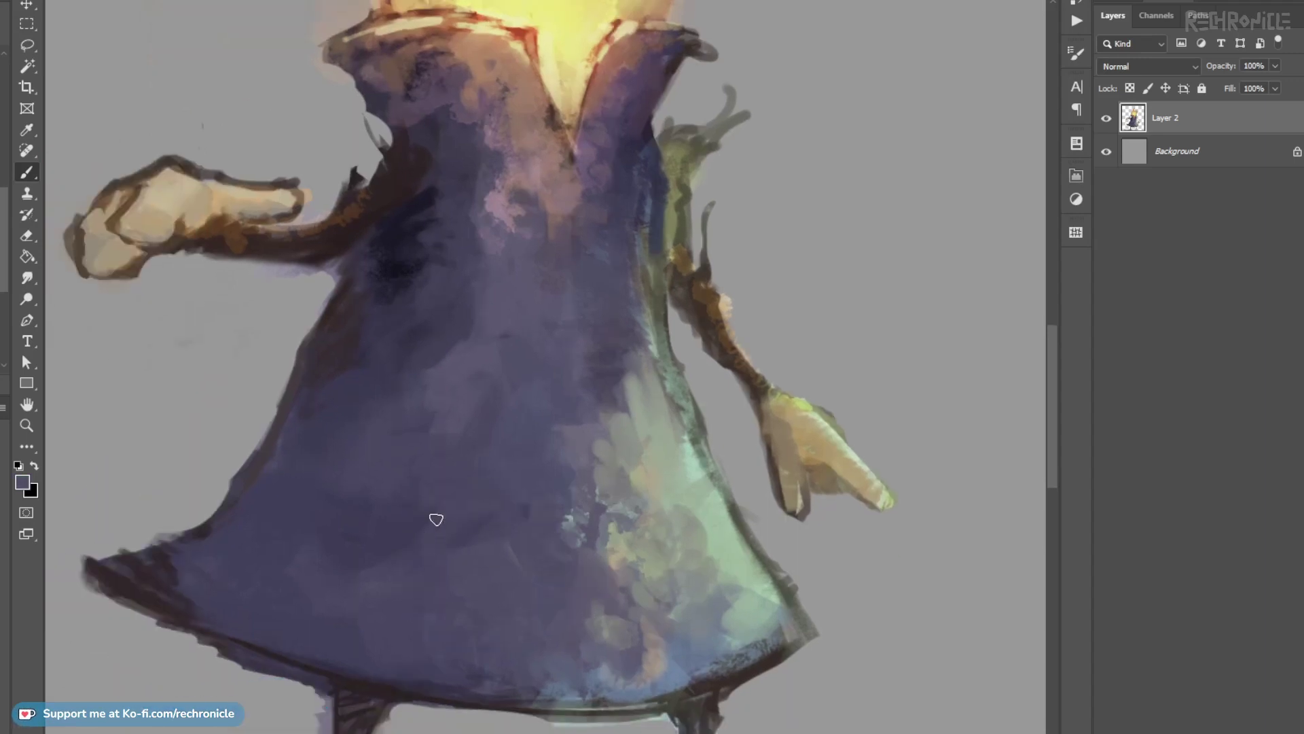
left_click_drag(524, 432, 584, 419)
Smooth the lowered forearm with sampled brown strokes.
key("b")
left_click(579, 410, "alt")
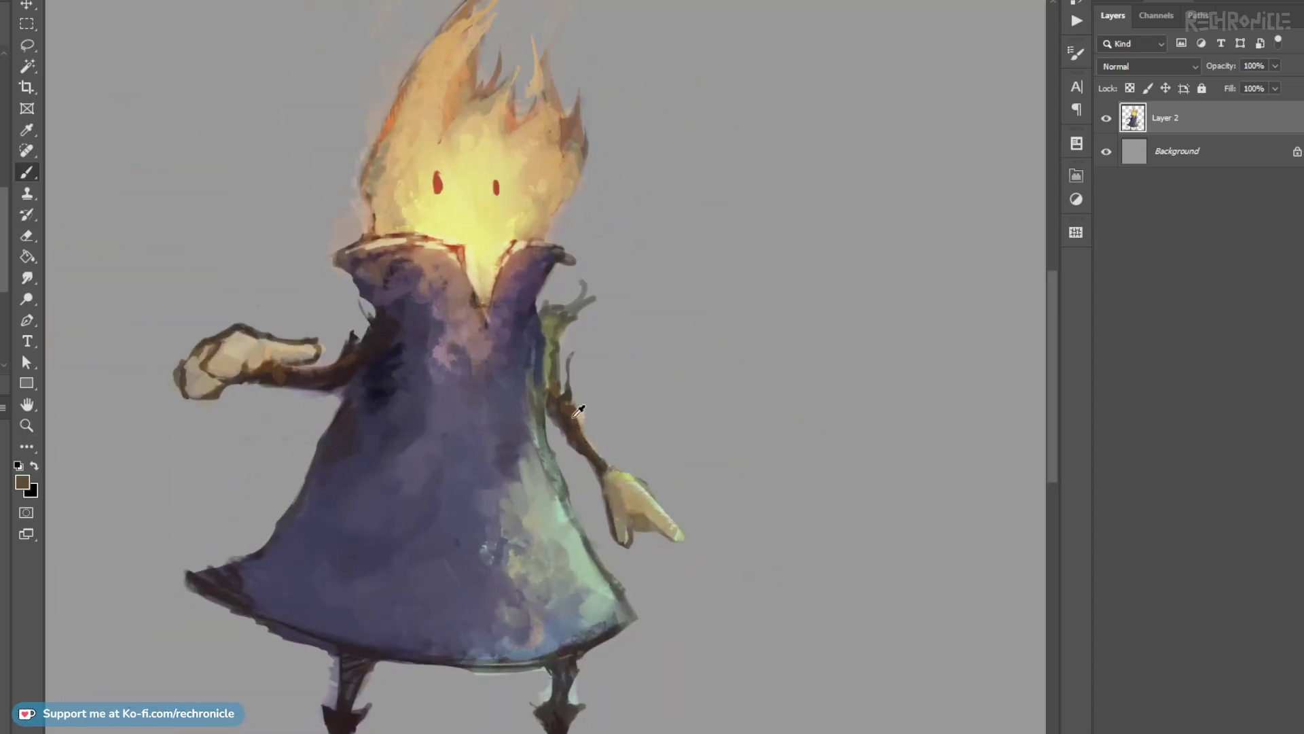
left_click_drag(636, 468, 641, 480)
Shade the lowered hand's palm and fingers with sampled tan and brown tones.
left_click(606, 512, "alt")
left_click(638, 511, "alt")
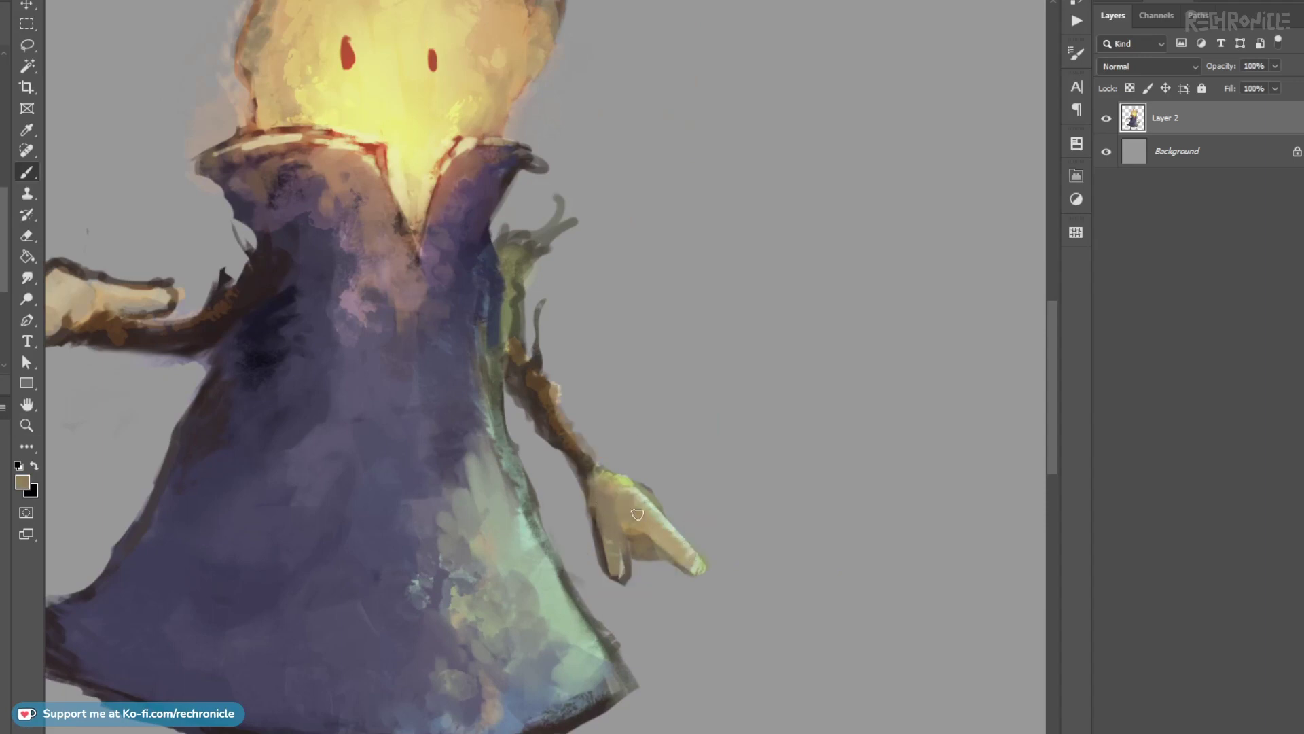
left_click_drag(623, 523, 703, 568)
left_click(649, 553, "alt")
left_click(574, 455, "alt")
left_click_drag(647, 544, 632, 539)
left_click(661, 542, "alt")
left_click(640, 545, "alt")
Add pale cream highlights to the raised hand's knuckles and pointing finger.
mouse_move(666, 558)
left_mouse_down()
mouse_move(704, 579)
mouse_move(518, 497)
left_mouse_up()
left_click_drag(518, 498, 691, 496)
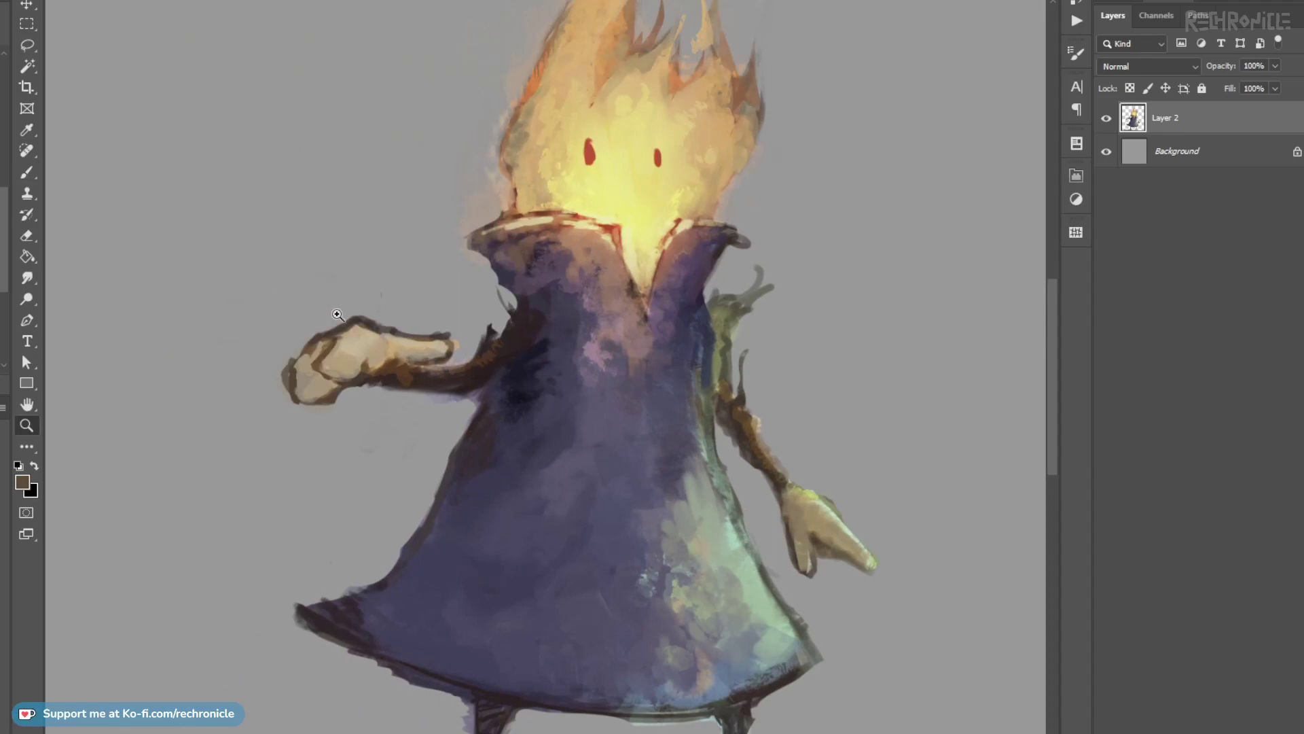
left_click(370, 351, "alt")
left_click_drag(361, 350, 342, 331)
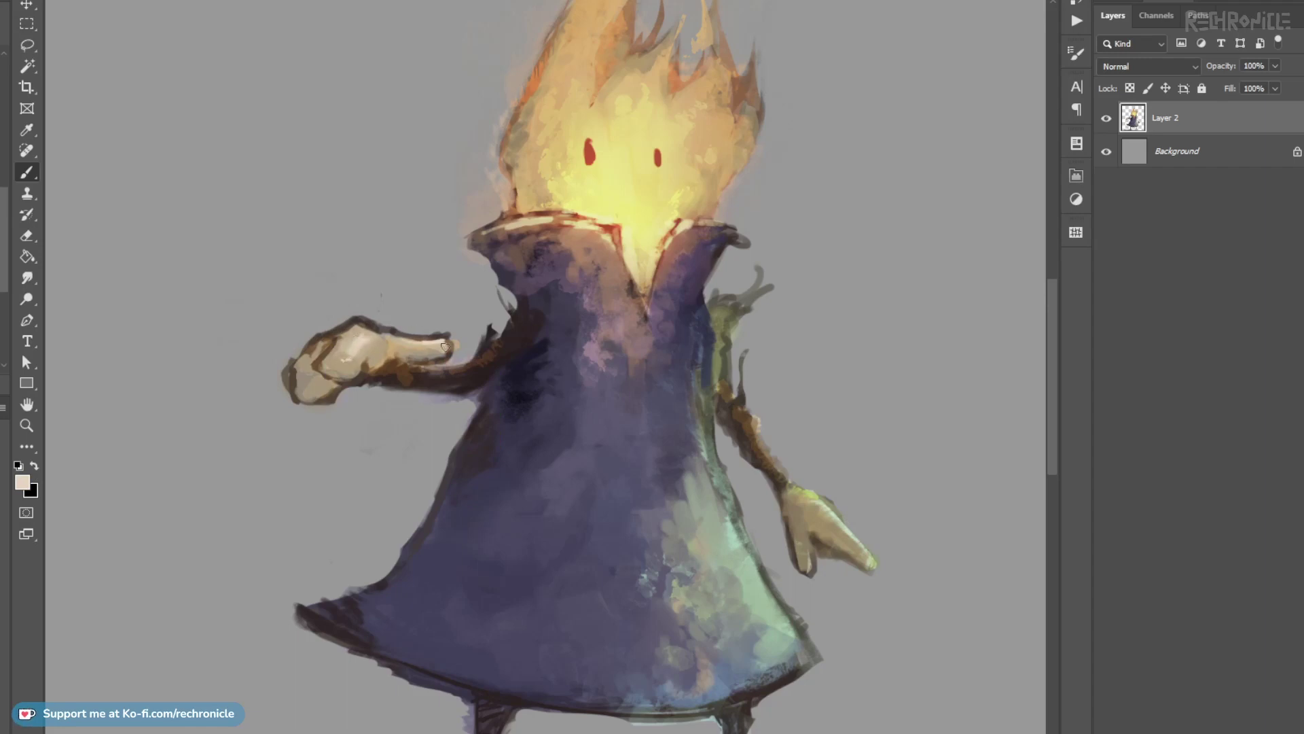
Shade the raised hand's folded fingers with sampled tan and brown strokes.
left_click(324, 368, "alt")
mouse_move(305, 372)
left_mouse_down()
mouse_move(355, 392)
mouse_move(335, 347)
mouse_move(350, 320)
left_mouse_up()
left_click(339, 382, "alt")
left_click(331, 359, "alt")
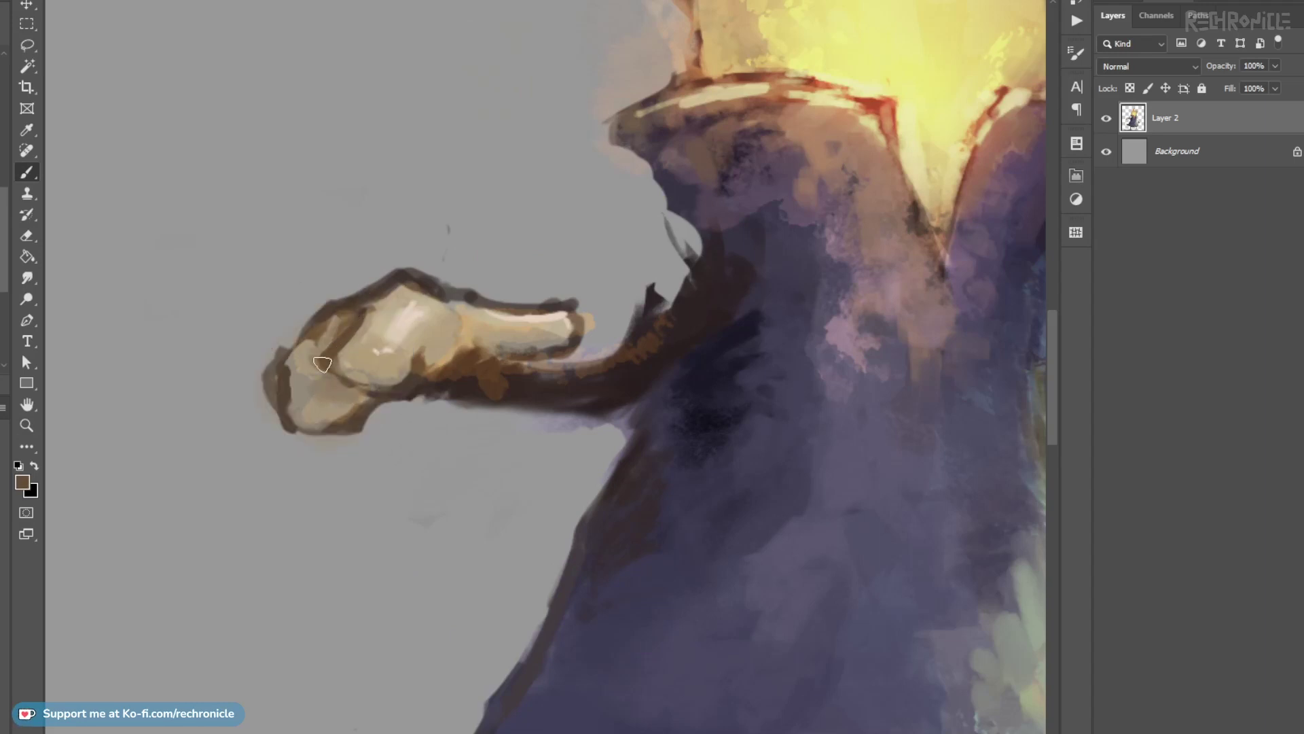
left_click_drag(428, 412, 370, 416)
Paint over the dark brown corner of the coat's left hem with sampled dark blue-purple, using a larger brush.
left_click_drag(496, 493, 521, 442)
left_click_drag(345, 511, 387, 496)
left_click(345, 511, "alt")
left_click(396, 487, "alt")
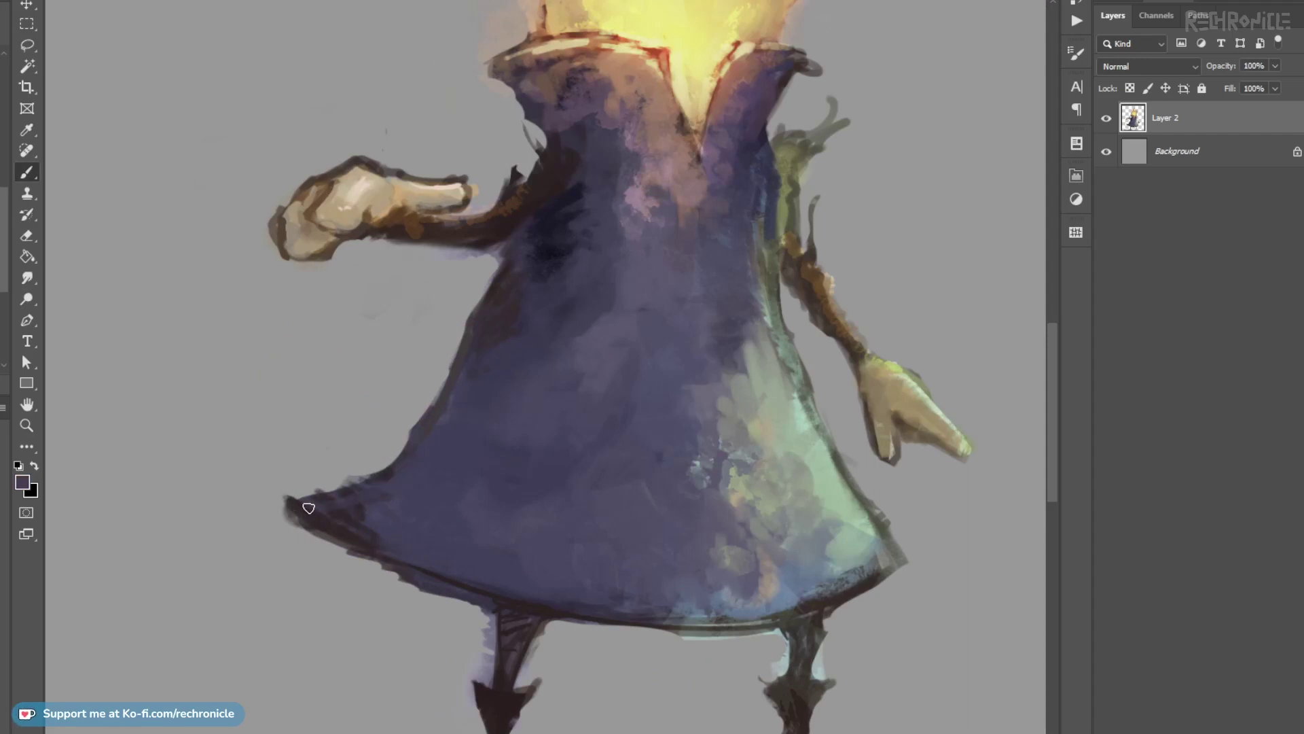
left_click(353, 504, "alt")
key("]")
key("]")
key("]")
mouse_move(332, 509)
left_mouse_down()
mouse_move(373, 507)
mouse_move(387, 534)
mouse_move(328, 509)
mouse_move(457, 560)
mouse_move(397, 555)
mouse_move(315, 475)
mouse_move(349, 470)
mouse_move(366, 479)
mouse_move(328, 471)
mouse_move(299, 509)
mouse_move(398, 467)
mouse_move(359, 462)
mouse_move(280, 502)
mouse_move(350, 481)
left_mouse_up()
left_click_drag(284, 518, 303, 528)
left_click_drag(395, 533, 378, 541)
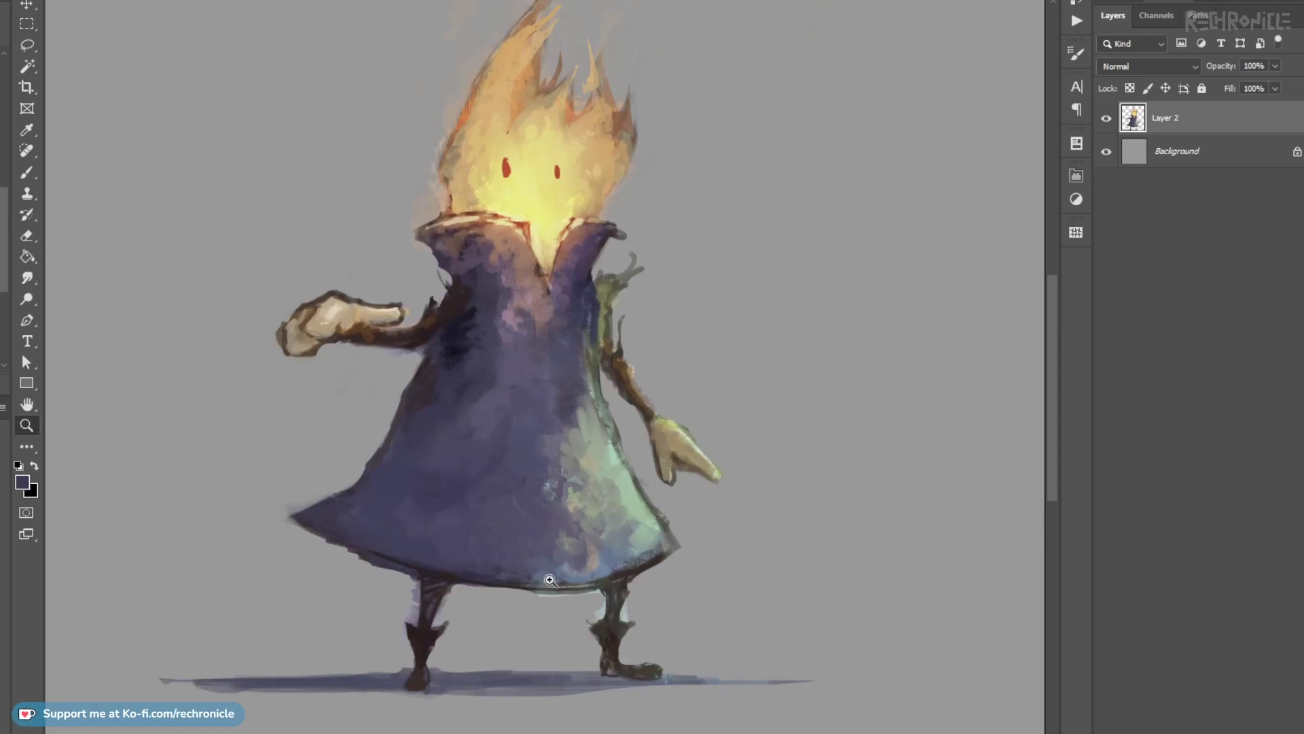
Sample the pale hem colour and create Layer 3 as a clipping mask on Layer 2.
key("b")
left_click_drag(596, 600, 620, 598)
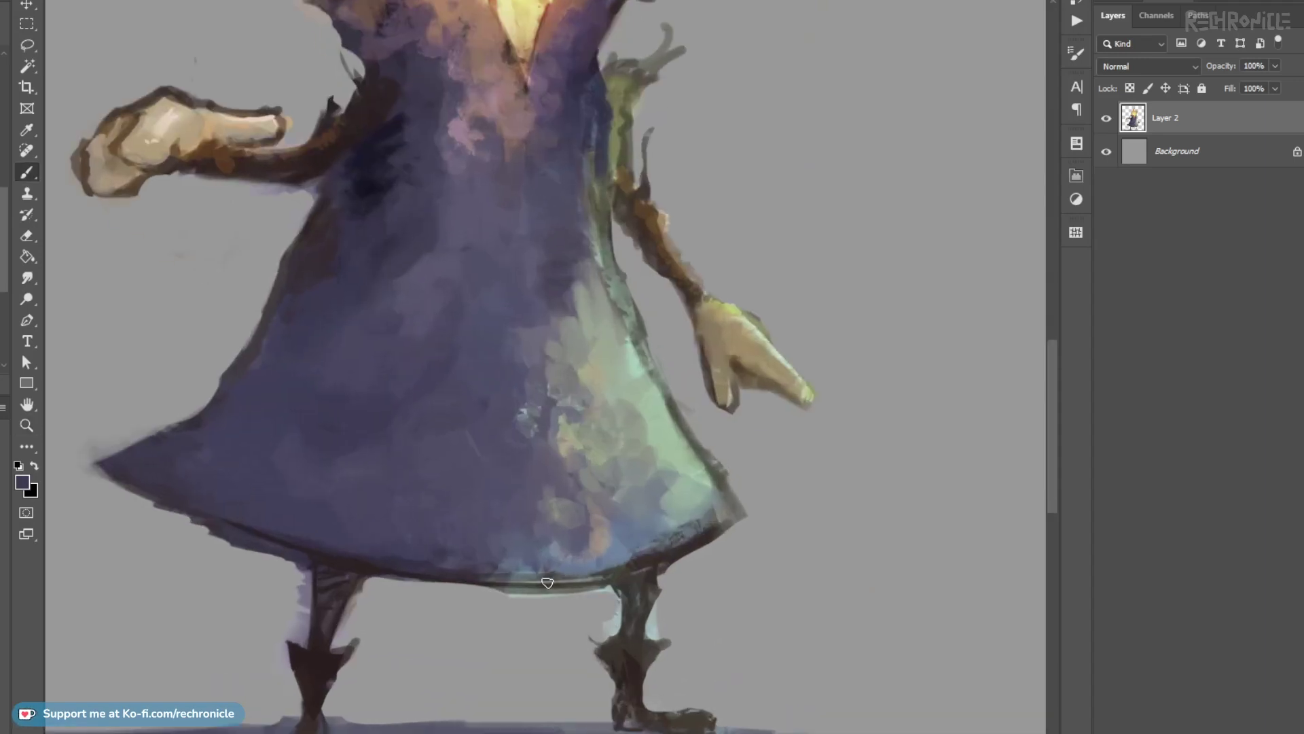
left_click(533, 587, "alt")
key("ctrl+alt+shift+n")
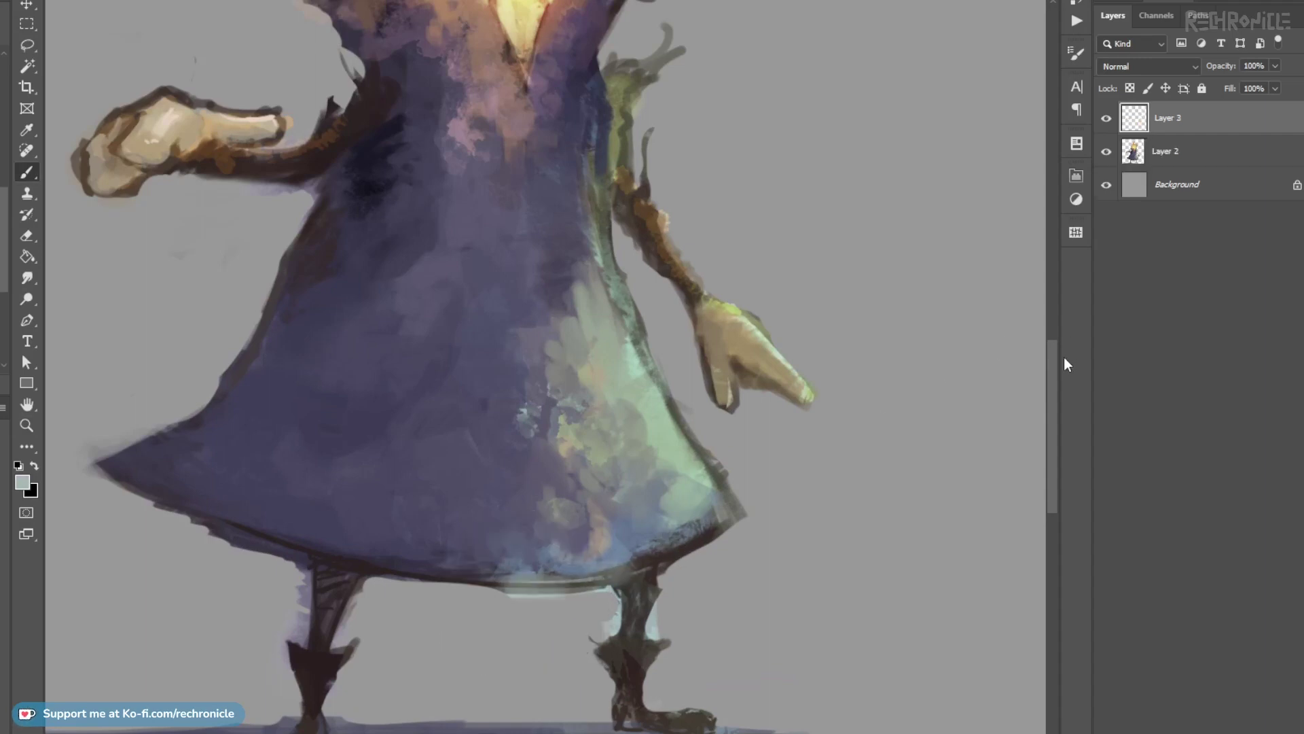
key("ctrl+alt+g")
left_click_drag(436, 607, 480, 446)
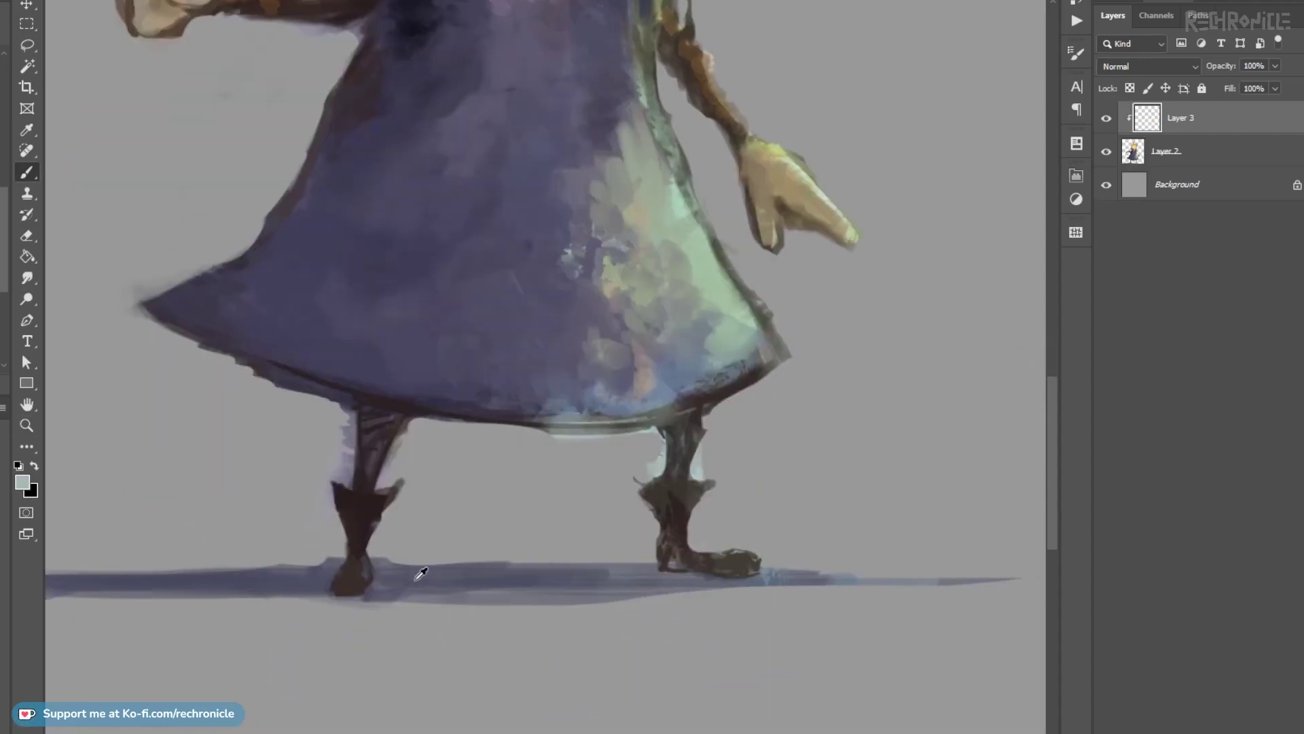
Sample the ground shadow's grey-purple and tint both lower legs and boots with soft strokes on Layer 3.
right_click(474, 470, "alt+shift")
left_click(451, 583, "alt")
right_click(460, 568, "alt+shift")
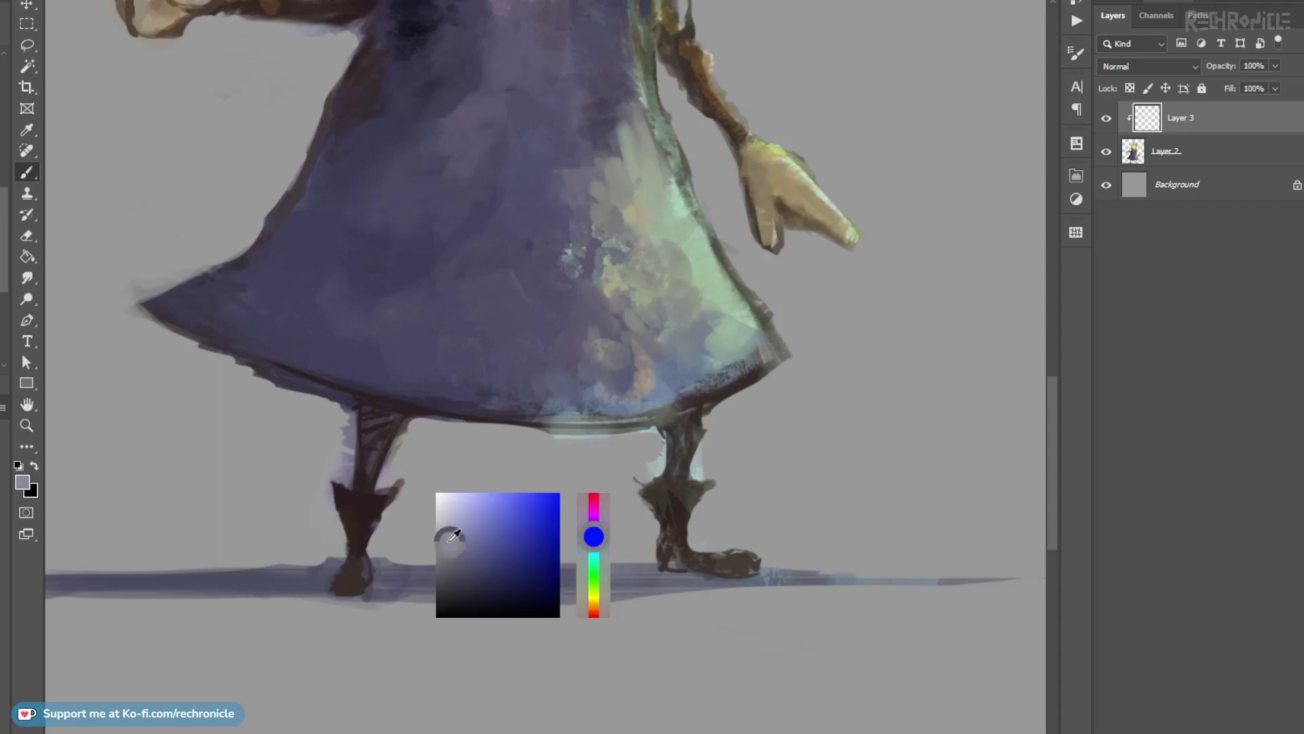
mouse_move(377, 462)
left_mouse_down()
mouse_move(401, 409)
mouse_move(520, 420)
mouse_move(477, 437)
left_mouse_up()
key("ctrl+z")
key("ctrl+z")
left_click_drag(567, 481, 532, 497)
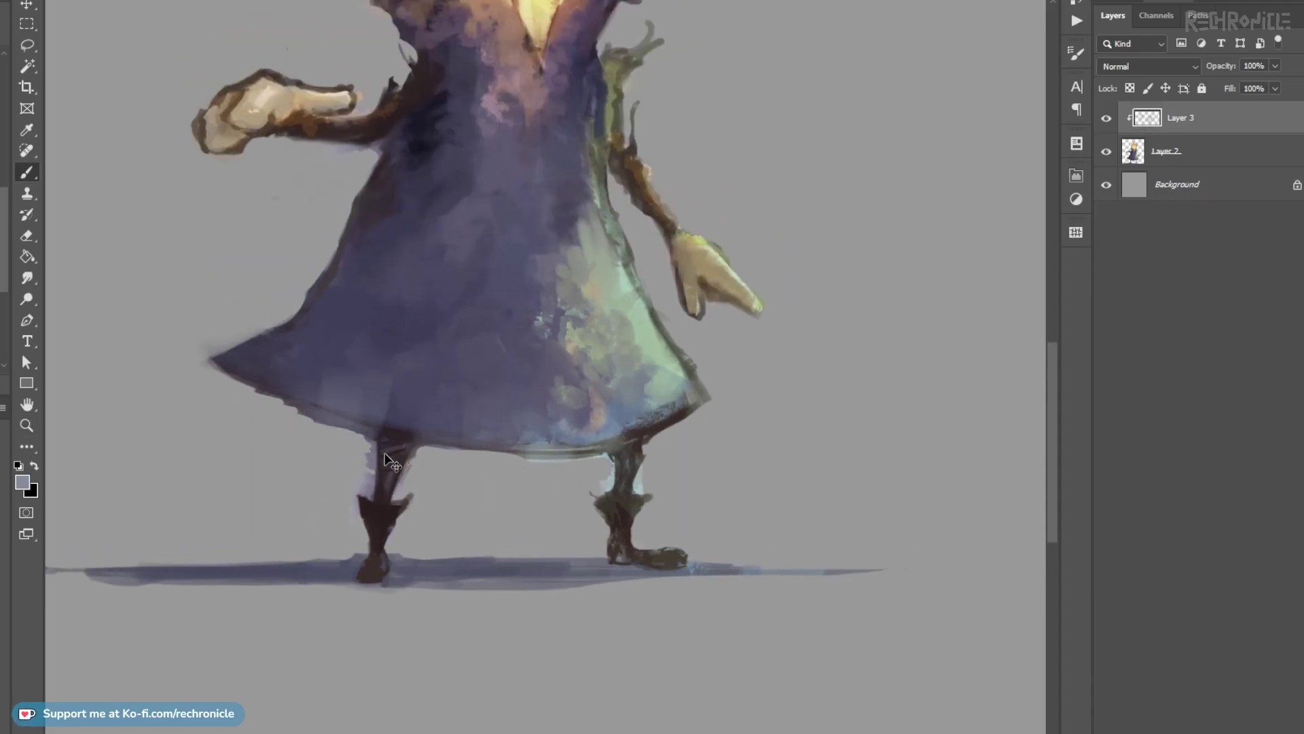
mouse_move(370, 516)
left_mouse_down()
mouse_move(388, 521)
mouse_move(373, 539)
mouse_move(393, 523)
left_mouse_up()
mouse_move(590, 529)
left_mouse_down()
mouse_move(517, 518)
mouse_move(606, 545)
left_mouse_up()
mouse_move(583, 425)
left_mouse_down()
mouse_move(567, 408)
mouse_move(603, 402)
left_mouse_up()
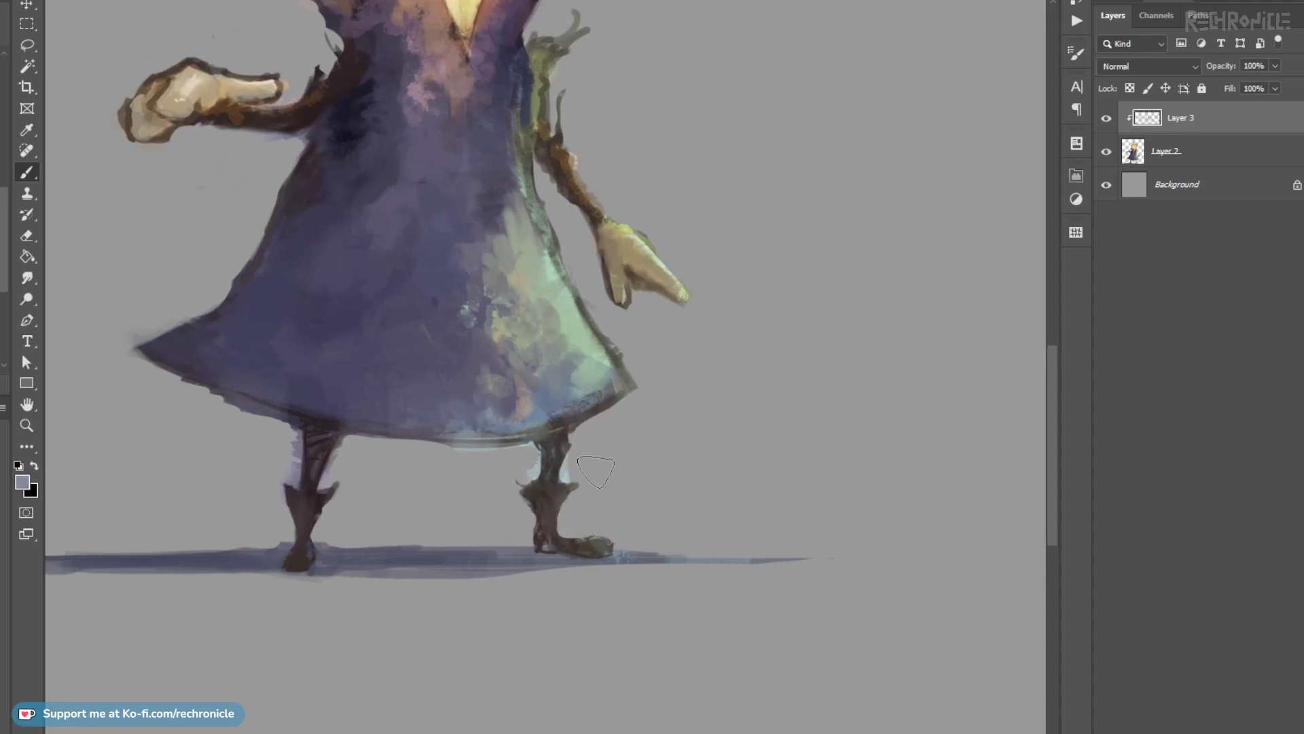
left_click_drag(622, 490, 615, 552)
Merge the clipped Layer 3 down into Layer 2.
key("z")
left_click_drag(635, 536, 594, 527)
left_click_drag(672, 496, 656, 514)
left_click_drag(632, 426, 636, 458)
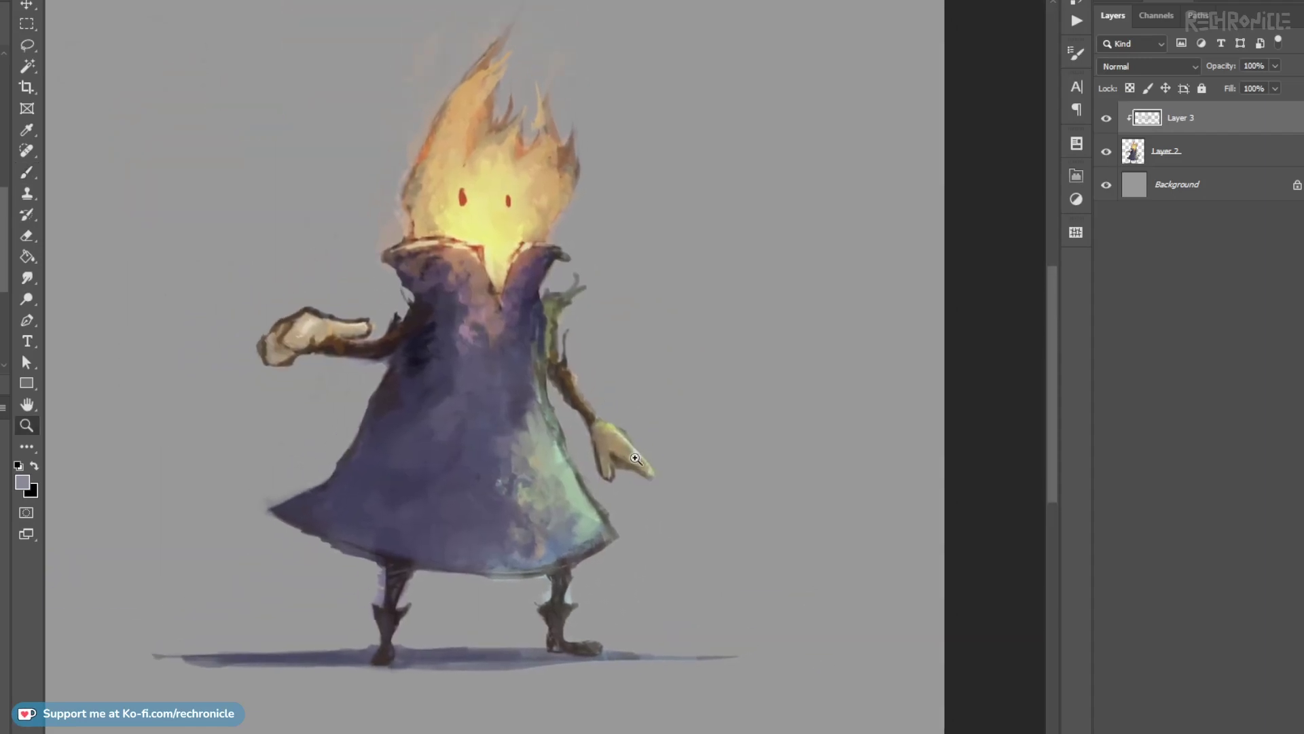
key("ctrl+e")
key("b")
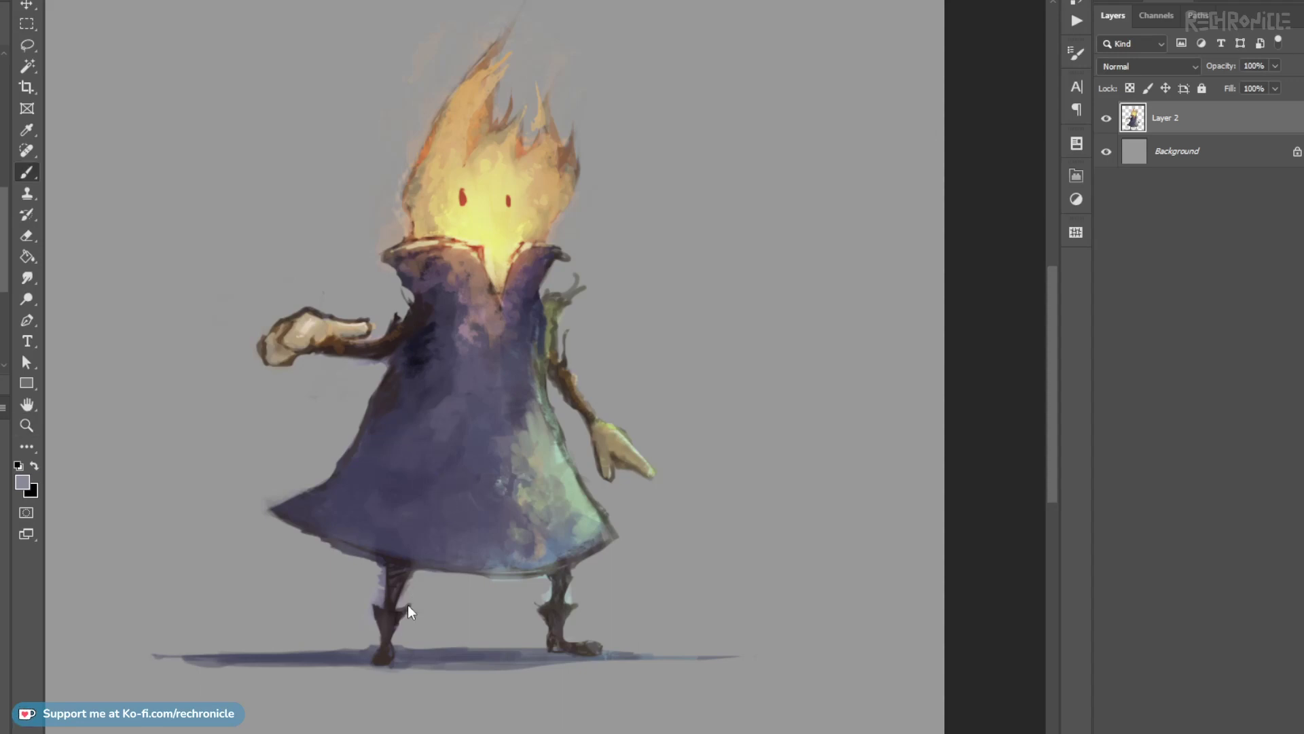
Pick a tan colour and add highlights to the cuff and toe of the boot under the coat's lit side.
left_click(390, 621, "alt")
mouse_move(421, 614)
left_mouse_down()
mouse_move(555, 624)
mouse_move(447, 563)
mouse_move(451, 578)
left_mouse_up()
key("z")
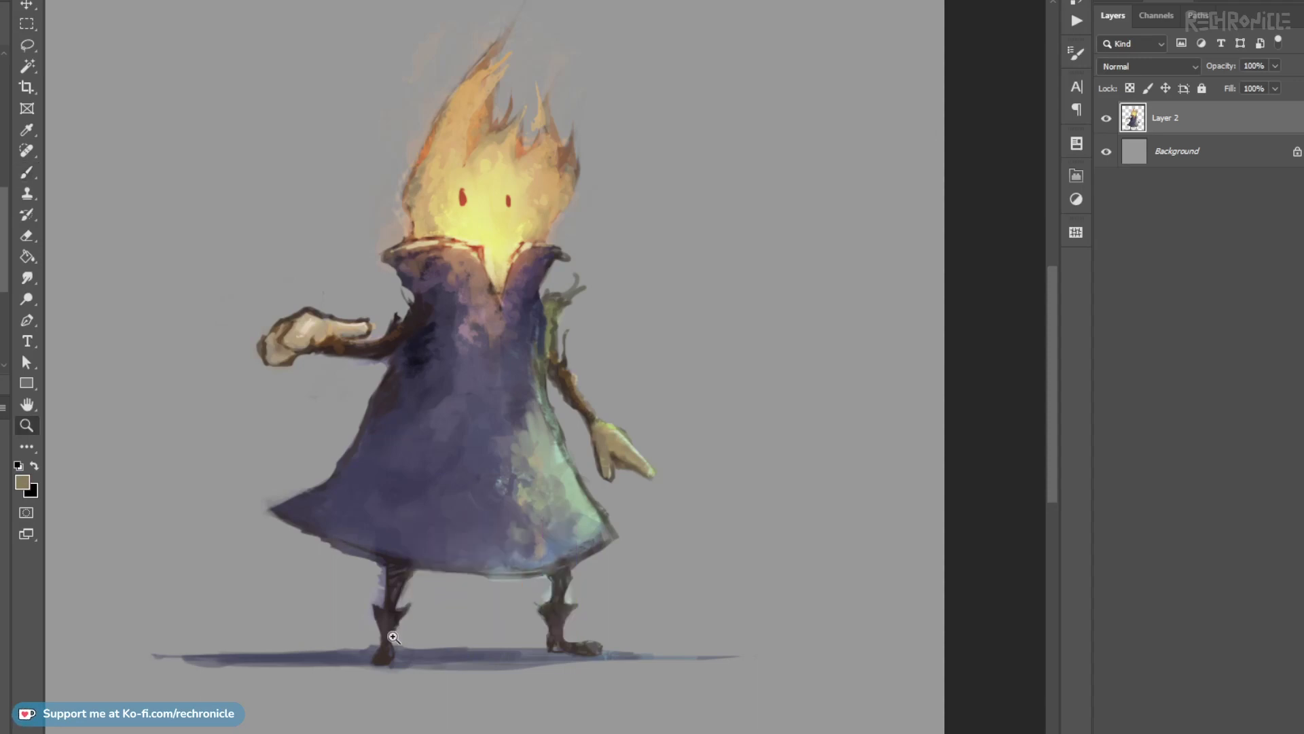
left_click_drag(388, 634, 426, 620)
key("b")
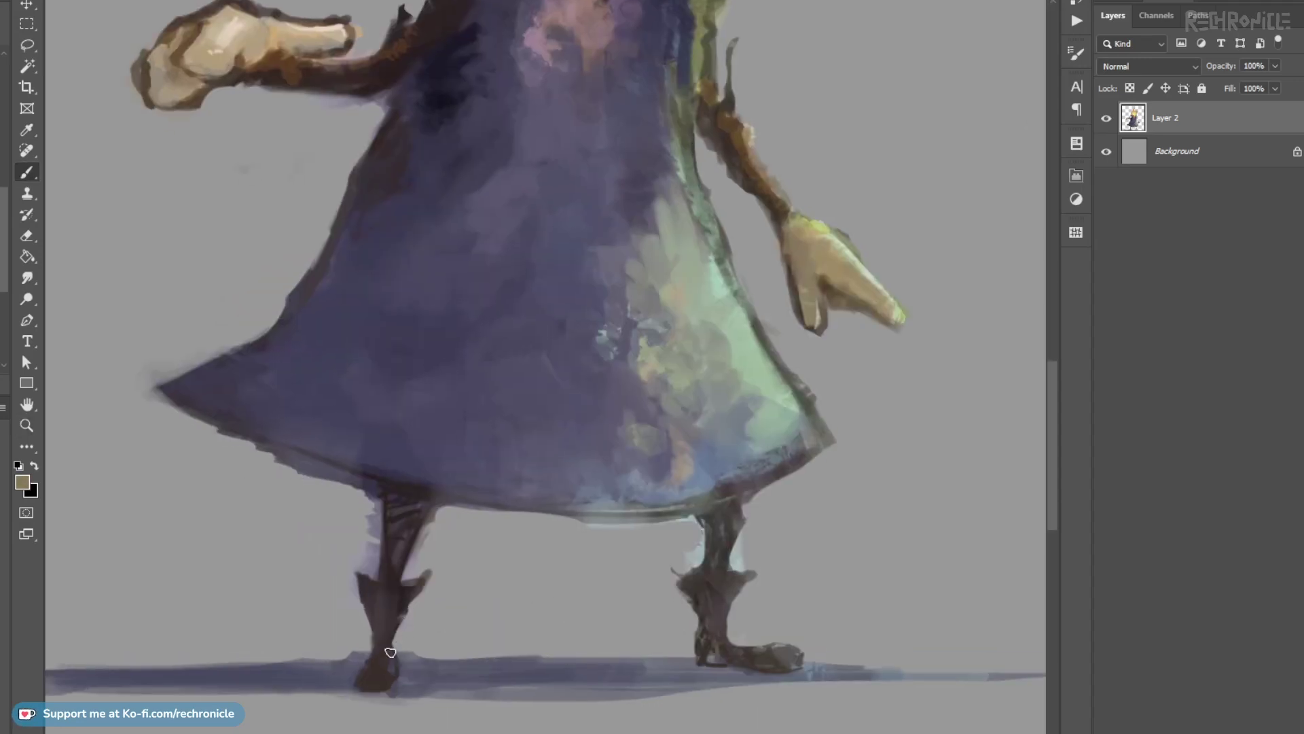
left_click_drag(668, 653, 589, 641)
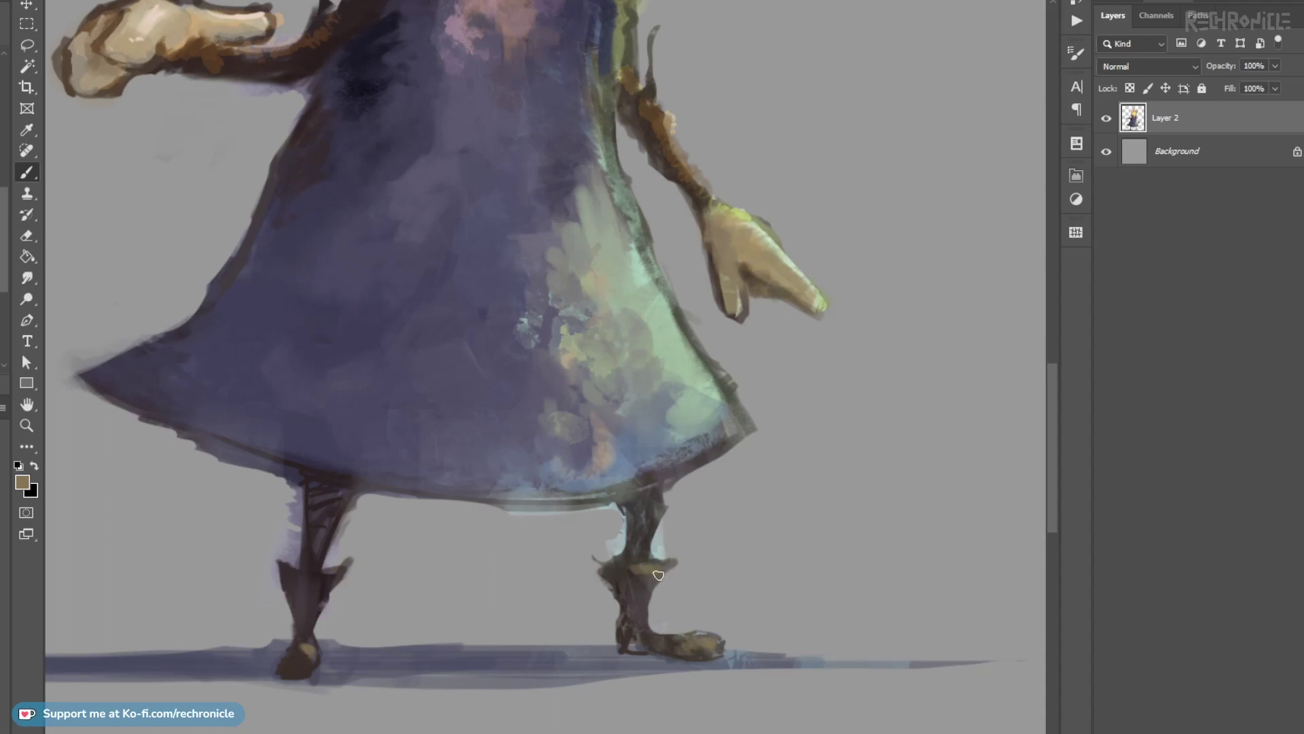
Refine the cuffs and toes of the boots with sampled tan and brown strokes.
left_click(290, 663, "alt")
left_click(315, 638, "alt")
left_click_drag(335, 576, 301, 630)
left_click(309, 588, "alt")
left_click(334, 580, "alt")
left_click_drag(663, 546, 579, 550)
Touch up the area below the hem between the legs with light grey inside lasso selections, and deselect.
key("l")
mouse_move(510, 518)
left_mouse_down()
mouse_move(532, 509)
mouse_move(528, 570)
left_mouse_up()
key("b")
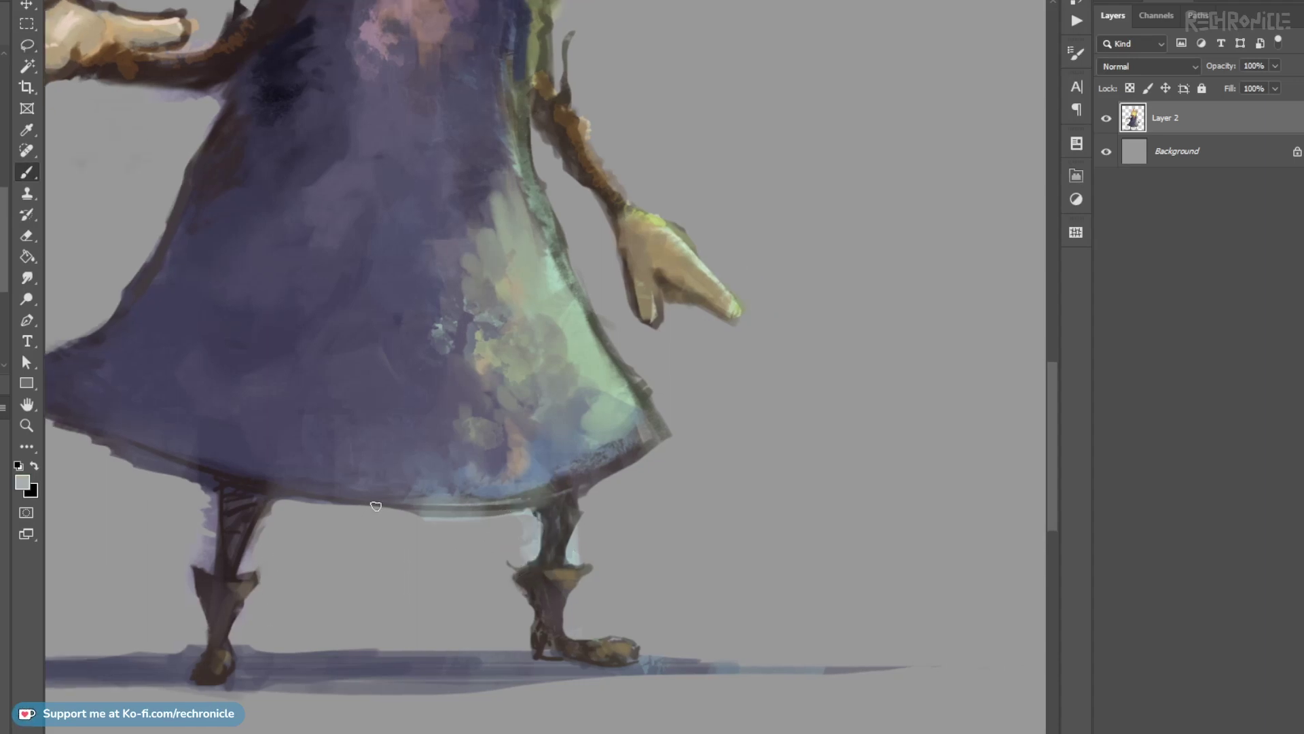
left_click_drag(325, 543, 450, 558)
key("l")
mouse_move(337, 591)
left_mouse_down()
mouse_move(332, 558)
mouse_move(281, 487)
mouse_move(341, 500)
mouse_move(339, 587)
mouse_move(373, 495)
left_mouse_up()
key("b")
key("ctrl+d")
key("ctrl+space")
left_click_drag(481, 549, 441, 550)
left_click_drag(526, 511, 492, 538)
left_click_drag(496, 487, 507, 508)
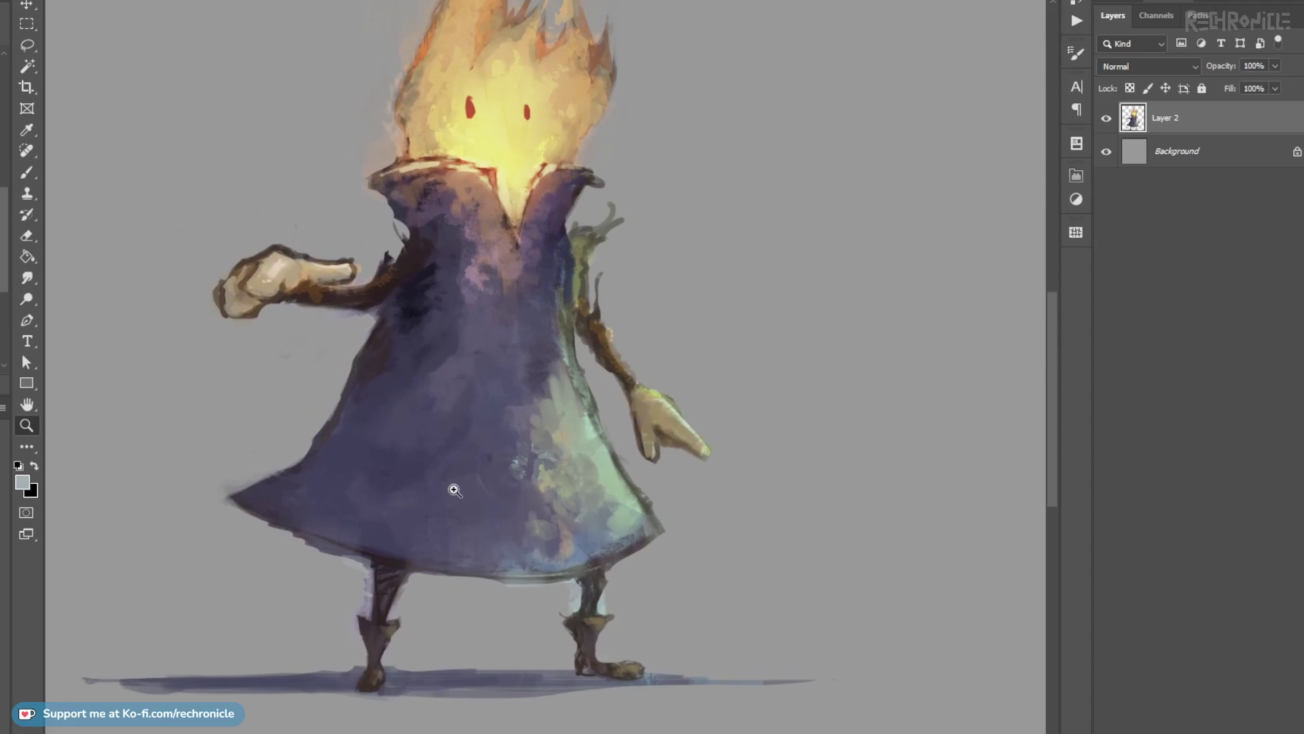
Sample dark tones where the left leg meets the hem and blend that junction with the Mixer Brush.
key("b")
key("ctrl+space")
mouse_move(385, 572)
left_mouse_down()
mouse_move(435, 564)
mouse_move(396, 636)
left_mouse_up()
left_click(411, 545, "alt")
key("shift+b")
left_click(399, 559, "alt")
left_click(432, 550, "alt")
mouse_move(438, 541)
left_mouse_down()
mouse_move(483, 518)
mouse_move(456, 542)
left_mouse_up()
left_click_drag(385, 516, 454, 559)
key("space")
left_click_drag(663, 533, 533, 524)
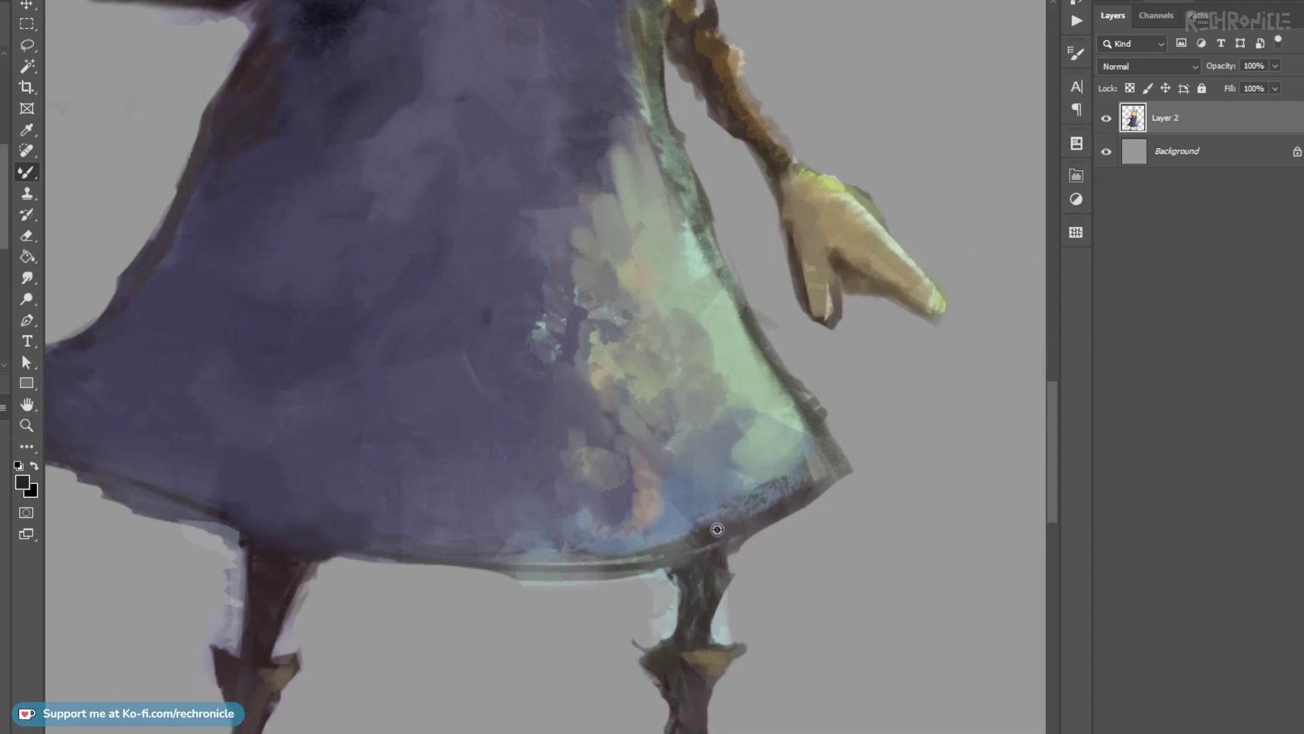
Blend the pale green light and blue tones into the dark hem at the coat's lower right corner with the Mixer Brush.
mouse_move(727, 534)
left_mouse_down()
mouse_move(646, 568)
mouse_move(738, 529)
left_mouse_up()
left_click(666, 532, "alt")
left_click(789, 450, "alt")
left_click_drag(798, 456, 823, 467)
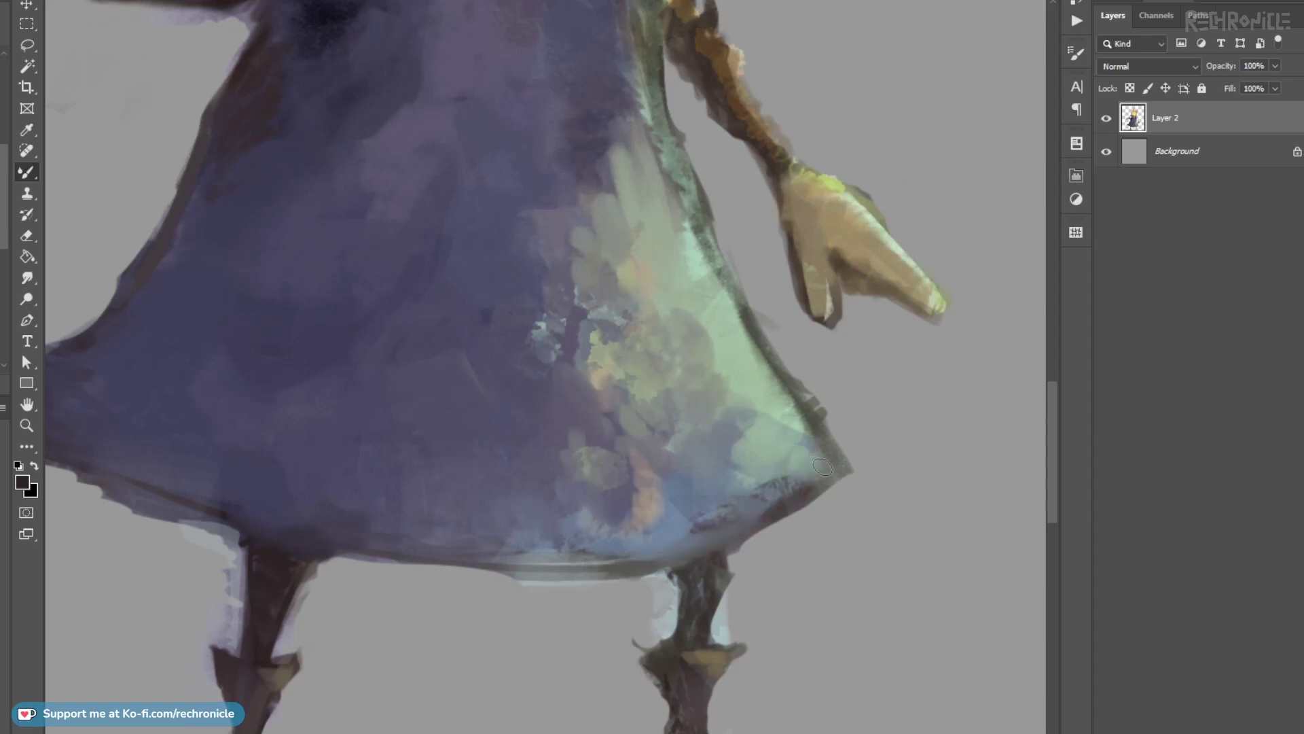
mouse_move(780, 428)
left_mouse_down()
mouse_move(761, 464)
mouse_move(709, 501)
left_mouse_up()
left_click_drag(669, 547, 612, 556)
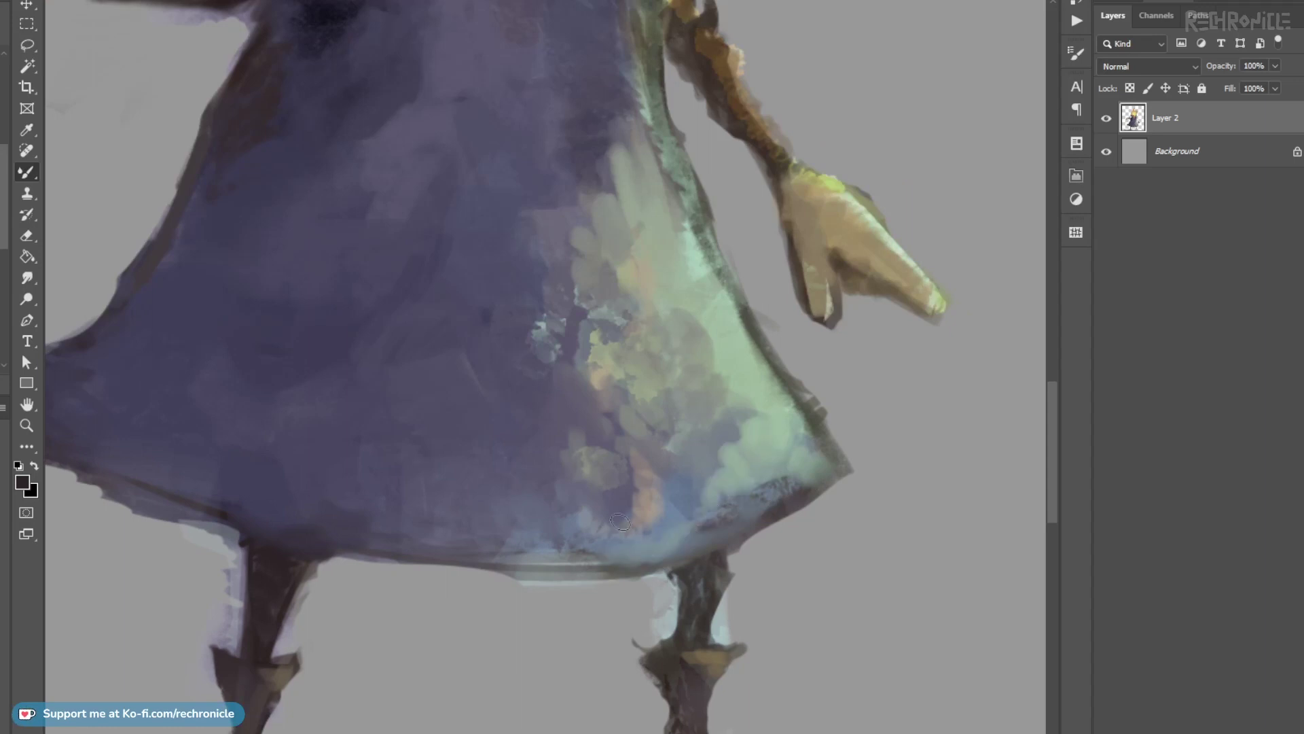
Soften the edge between the coat's pale green light and its purple shadow with sampled brush strokes.
key("z")
left_click(701, 523, "alt")
left_click_drag(821, 486, 693, 518)
left_click_drag(657, 452, 627, 479)
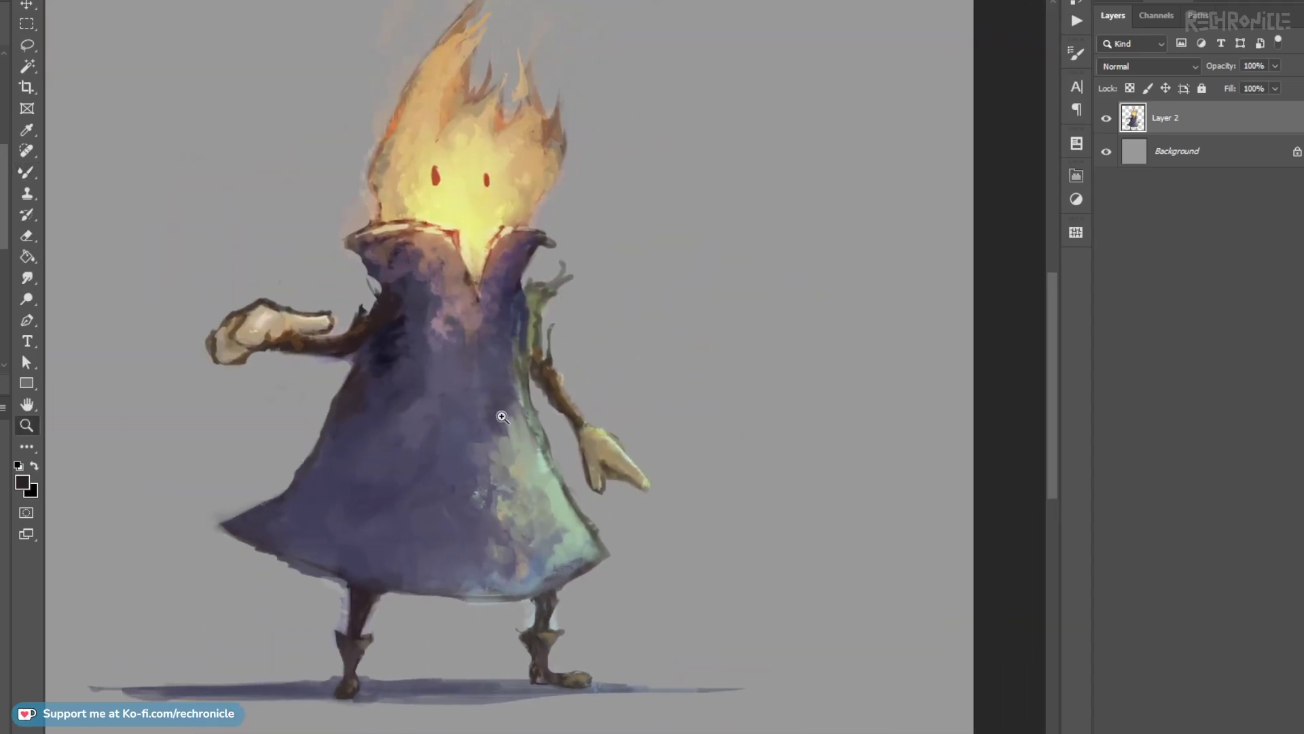
left_click(501, 414)
key("b")
left_click(522, 420, "alt")
left_click_drag(507, 418, 497, 388)
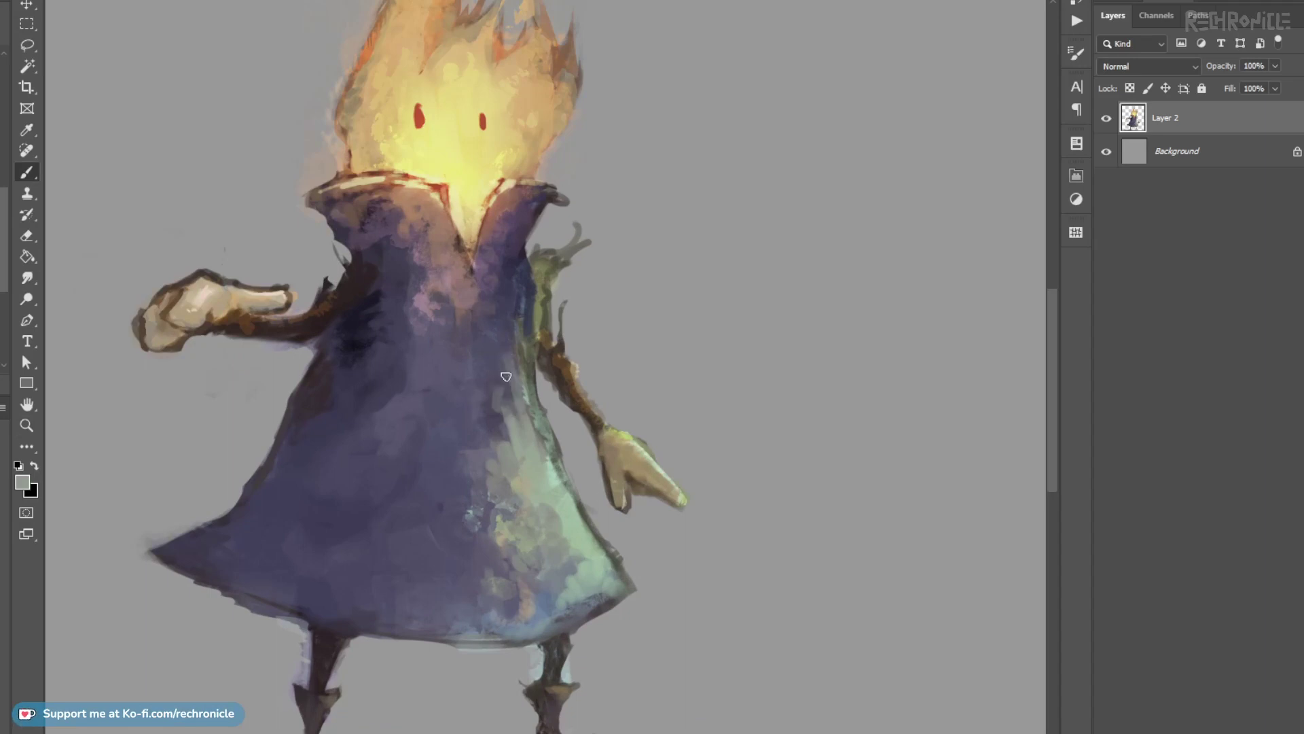
left_click(464, 483, "alt")
left_click(494, 496, "alt")
left_click_drag(483, 506, 465, 518)
left_click(500, 535, "alt")
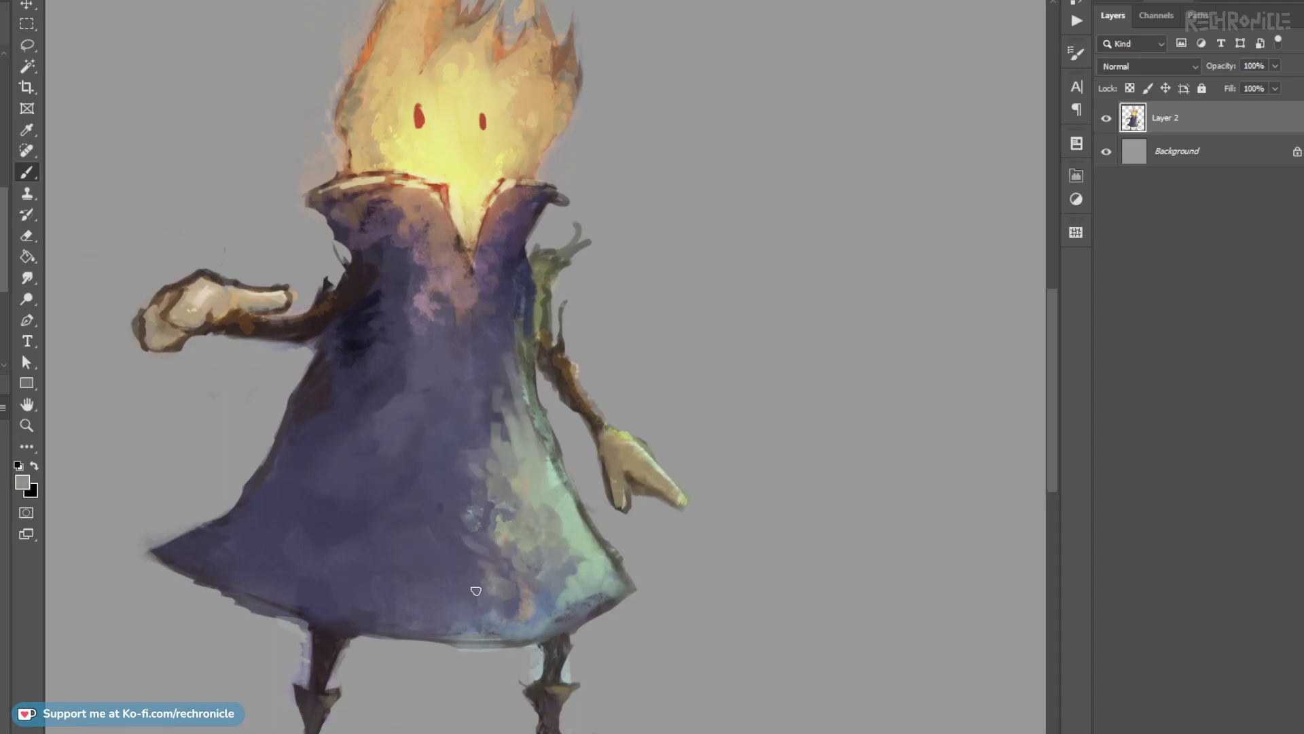
Create a new layer between the Background and Layer 2.
key("z")
left_click(553, 548, "alt")
left_click_drag(607, 545, 612, 537)
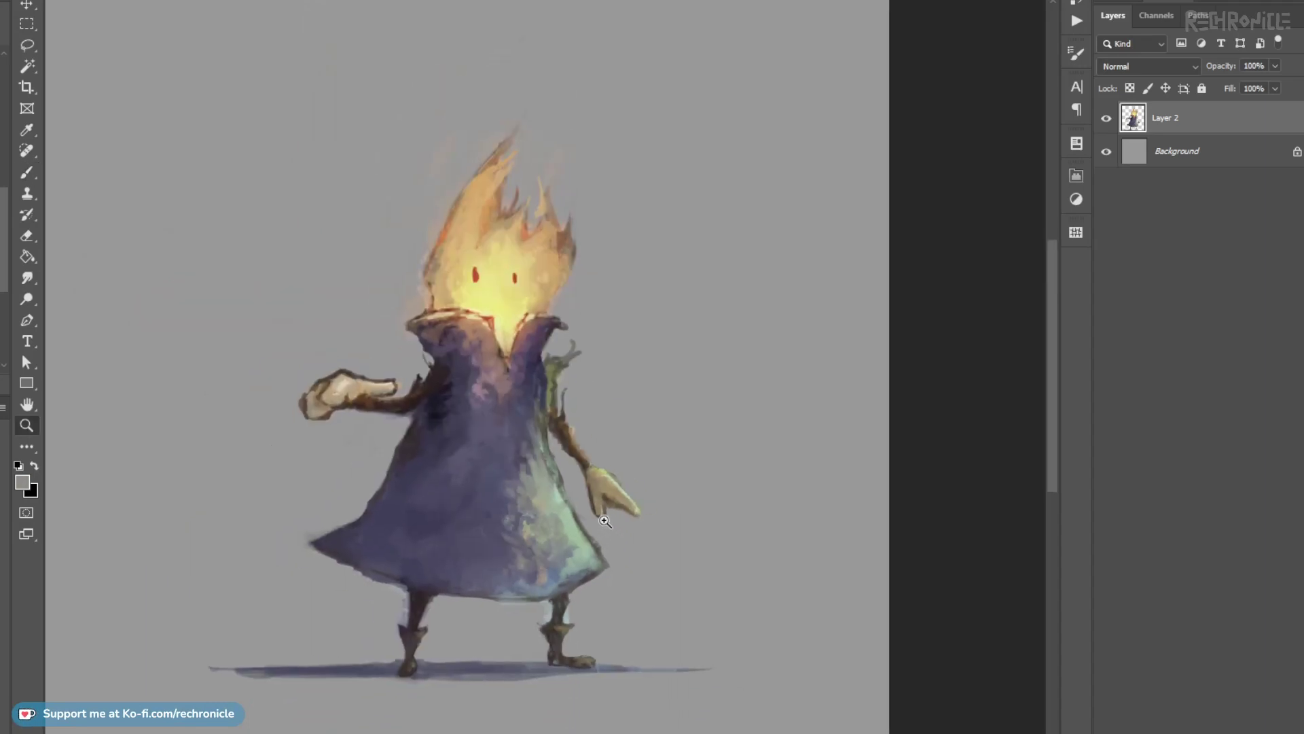
left_click_drag(608, 523, 605, 522)
left_click_drag(505, 356, 501, 378)
left_click(1127, 162)
key("ctrl+alt+shift+n")
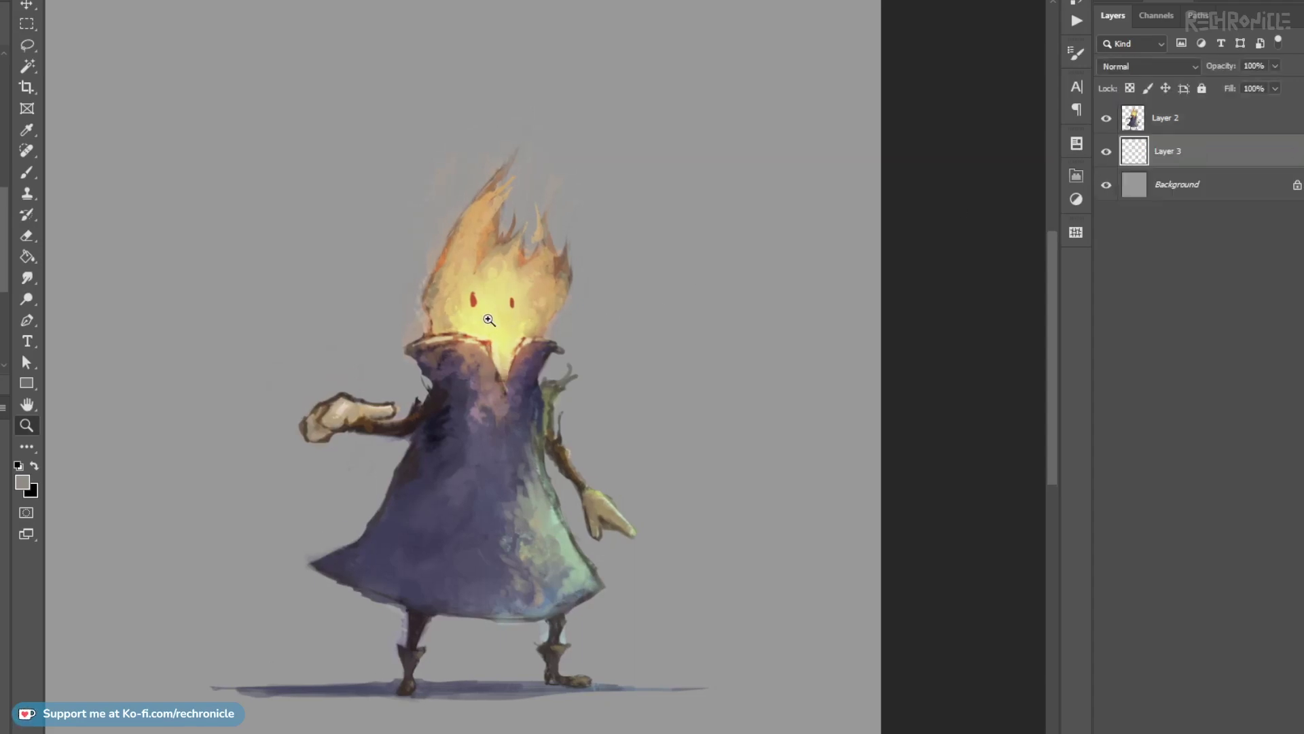
Lasso a large flame-shaped area around the head and fill it with olive brown on Layer 3.
key("l")
mouse_move(430, 418)
left_mouse_down()
mouse_move(380, 372)
mouse_move(437, 140)
mouse_move(533, 39)
mouse_move(635, 319)
mouse_move(588, 416)
mouse_move(529, 423)
mouse_move(504, 443)
mouse_move(431, 422)
left_mouse_up()
key("b")
right_click(594, 338, "alt+shift")
left_click_drag(594, 343, 582, 364)
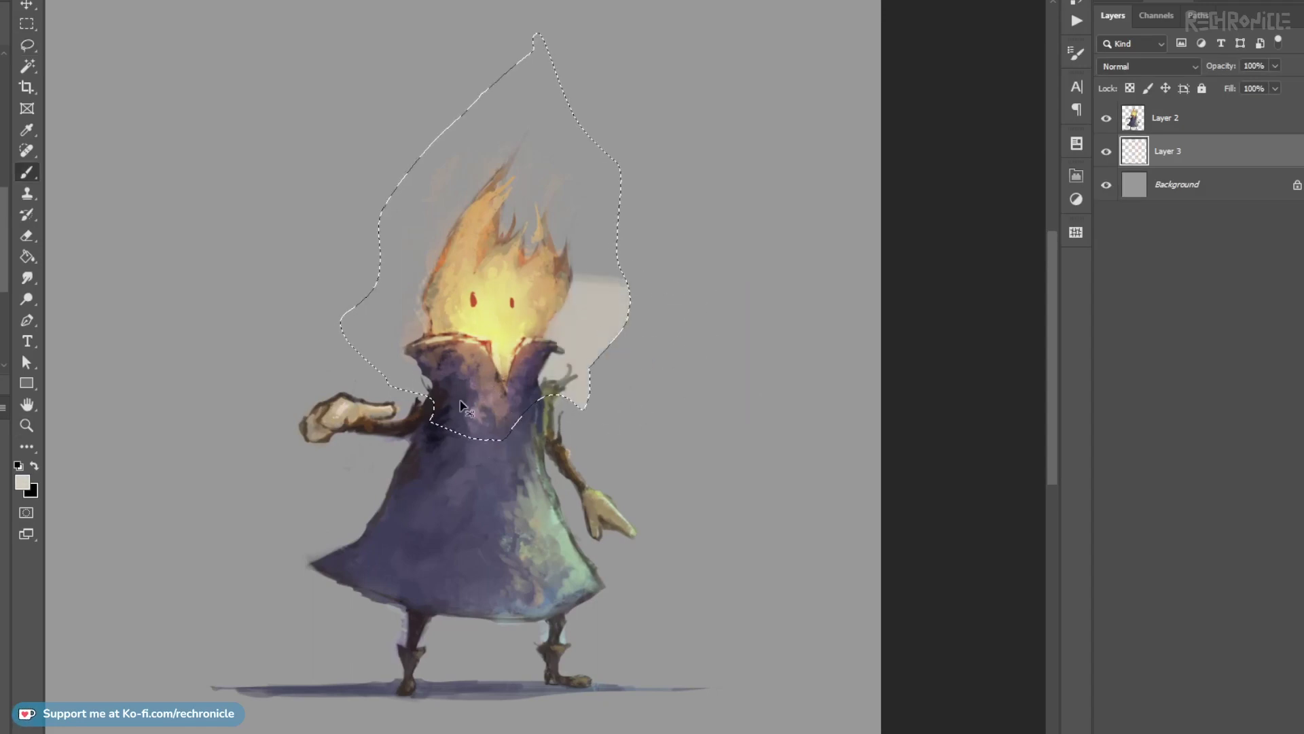
key("ctrl+z")
left_click_drag(411, 357, 421, 306)
left_click_drag(527, 326, 487, 205)
mouse_move(588, 180)
left_mouse_down()
mouse_move(500, 341)
mouse_move(423, 409)
mouse_move(539, 158)
left_mouse_up()
right_click(558, 334, "alt+shift")
left_click_drag(584, 349, 606, 373)
mouse_move(469, 339)
left_mouse_down()
mouse_move(454, 228)
mouse_move(548, 379)
mouse_move(506, 199)
mouse_move(510, 329)
left_mouse_up()
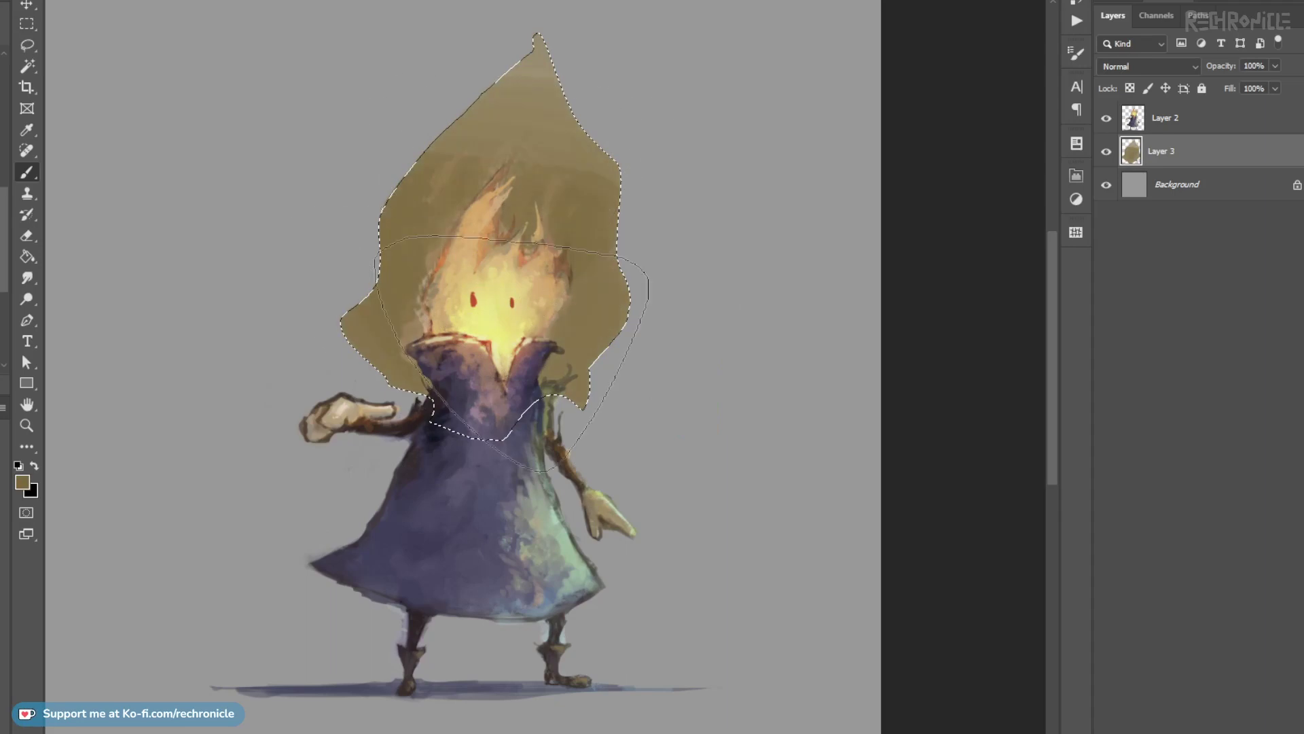
Deselect and smudge the edges of the olive-brown shape outward into a soft glow, using an enlarged Smudge brush.
key("ctrl+d")
key("r")
key("bracketright")
key("bracketright")
key("bracketright")
key("bracketright")
mouse_move(393, 355)
left_mouse_down()
mouse_move(411, 389)
mouse_move(369, 350)
mouse_move(465, 381)
mouse_move(392, 352)
mouse_move(437, 410)
left_mouse_up()
key("ctrl+z")
left_click_drag(568, 395, 548, 421)
mouse_move(598, 350)
left_mouse_down()
mouse_move(626, 261)
mouse_move(632, 149)
mouse_move(551, 46)
left_mouse_up()
right_click(632, 284, "alt")
mouse_move(473, 104)
left_mouse_down()
mouse_move(381, 252)
mouse_move(404, 155)
mouse_move(329, 390)
left_mouse_up()
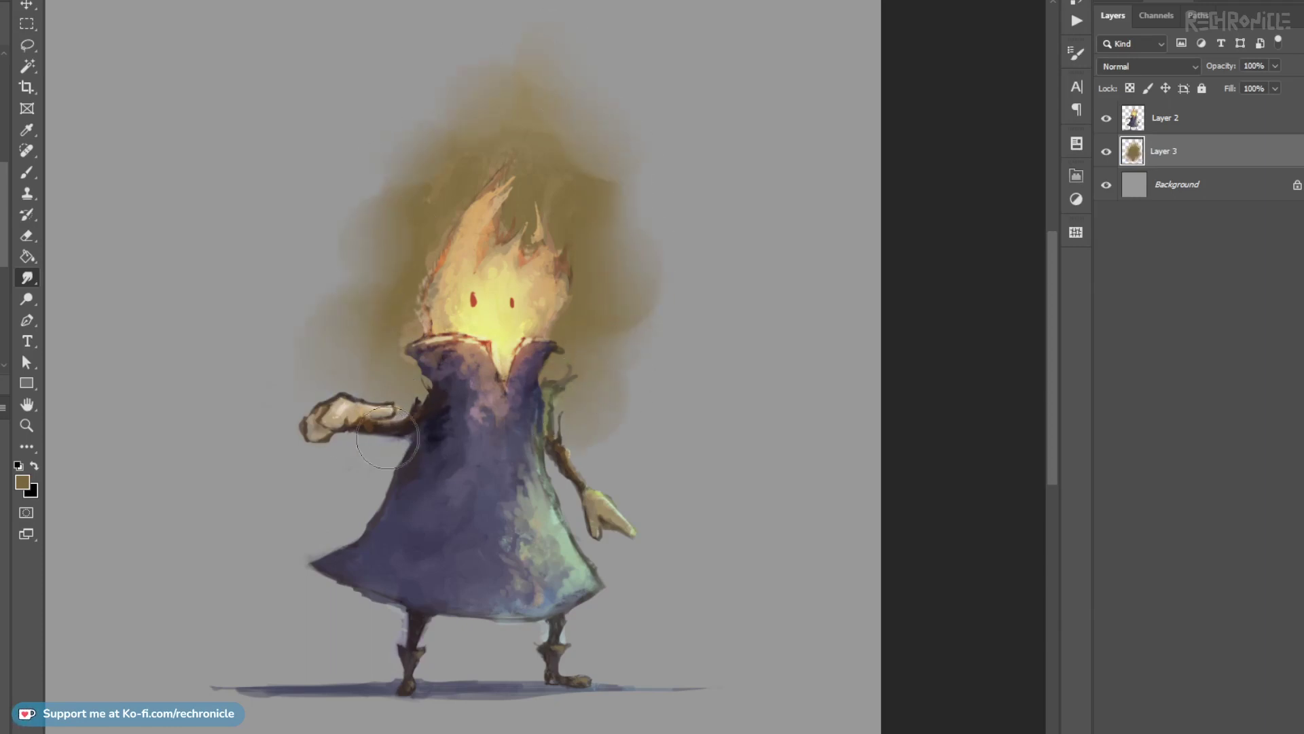
Move the olive-brown glow down behind the coat and arms.
key("z")
left_click_drag(524, 474, 501, 446)
key("v")
left_click_drag(587, 386, 585, 523)
Paint textured tan-brown patches behind the left side of the coat with a smaller brush.
key("b")
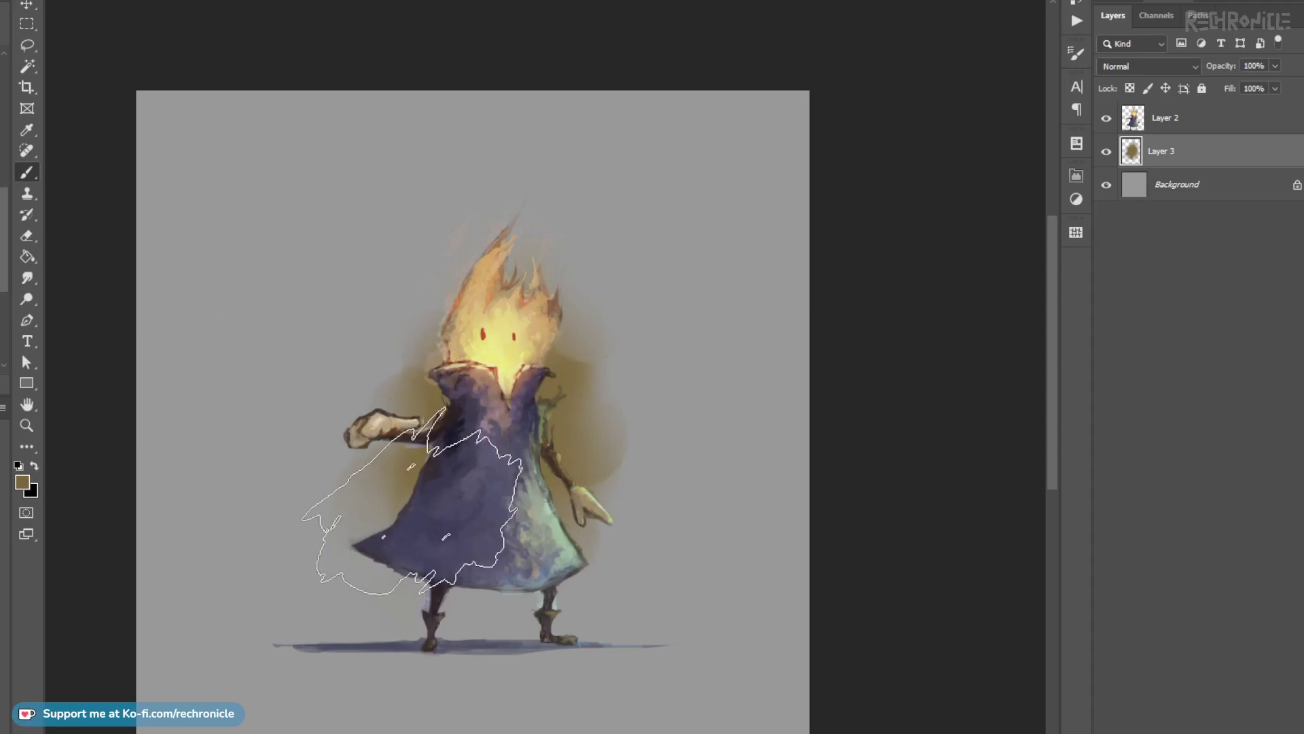
left_click_drag(438, 494, 433, 491)
key("[")
mouse_move(404, 439)
left_mouse_down()
mouse_move(403, 548)
mouse_move(471, 520)
mouse_move(425, 523)
mouse_move(393, 578)
left_mouse_up()
Pick a medium blue and paint textured patches behind the lowered arm and between the legs.
right_click(471, 517, "alt+shift")
right_click(488, 555, "alt+shift")
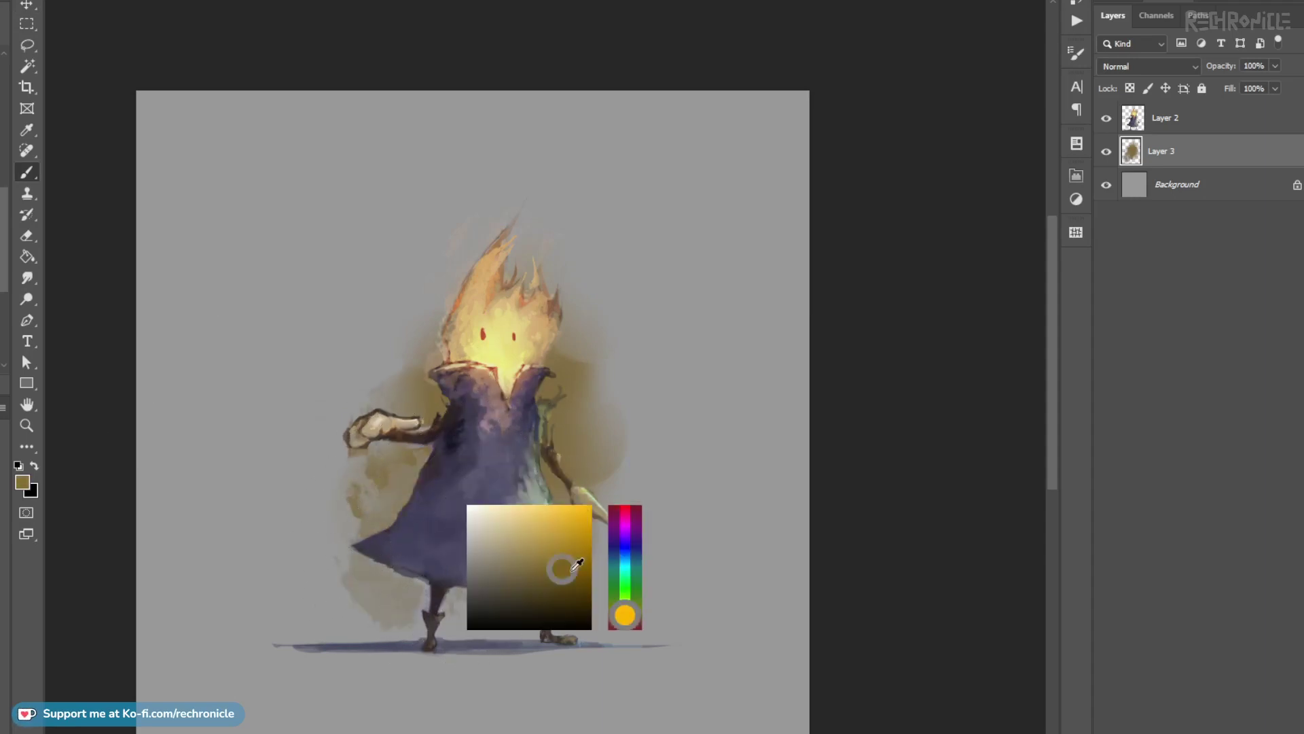
left_click_drag(537, 575, 522, 586)
mouse_move(553, 509)
left_mouse_down()
mouse_move(555, 440)
mouse_move(637, 535)
left_mouse_up()
key("]")
key("]")
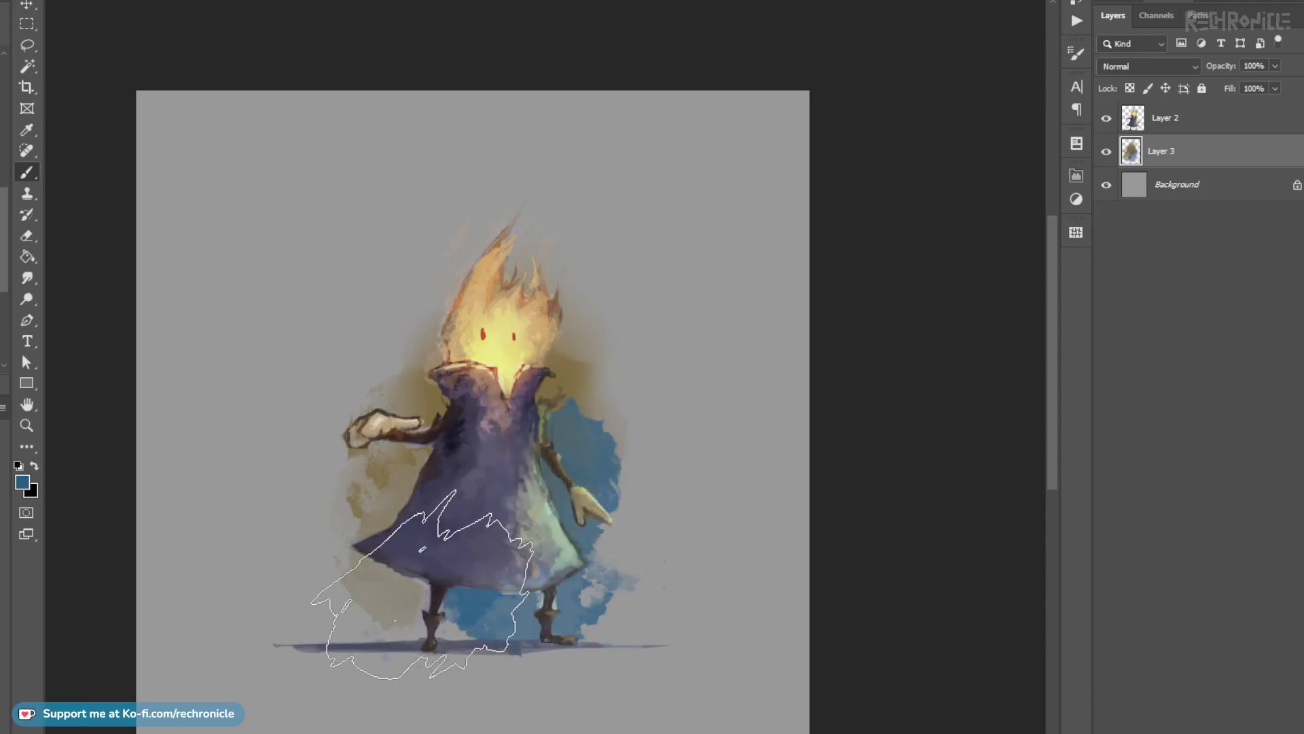
left_click_drag(608, 496, 616, 483)
Extend the blue background around the coat's lower right, above the raised hand and beside the flame.
left_click(596, 474, "alt")
key("[")
key("[")
left_click_drag(620, 545, 633, 554)
right_click(504, 408, "alt")
mouse_move(428, 374)
left_mouse_down()
mouse_move(411, 357)
mouse_move(479, 255)
left_mouse_up()
left_click_drag(357, 279, 307, 316)
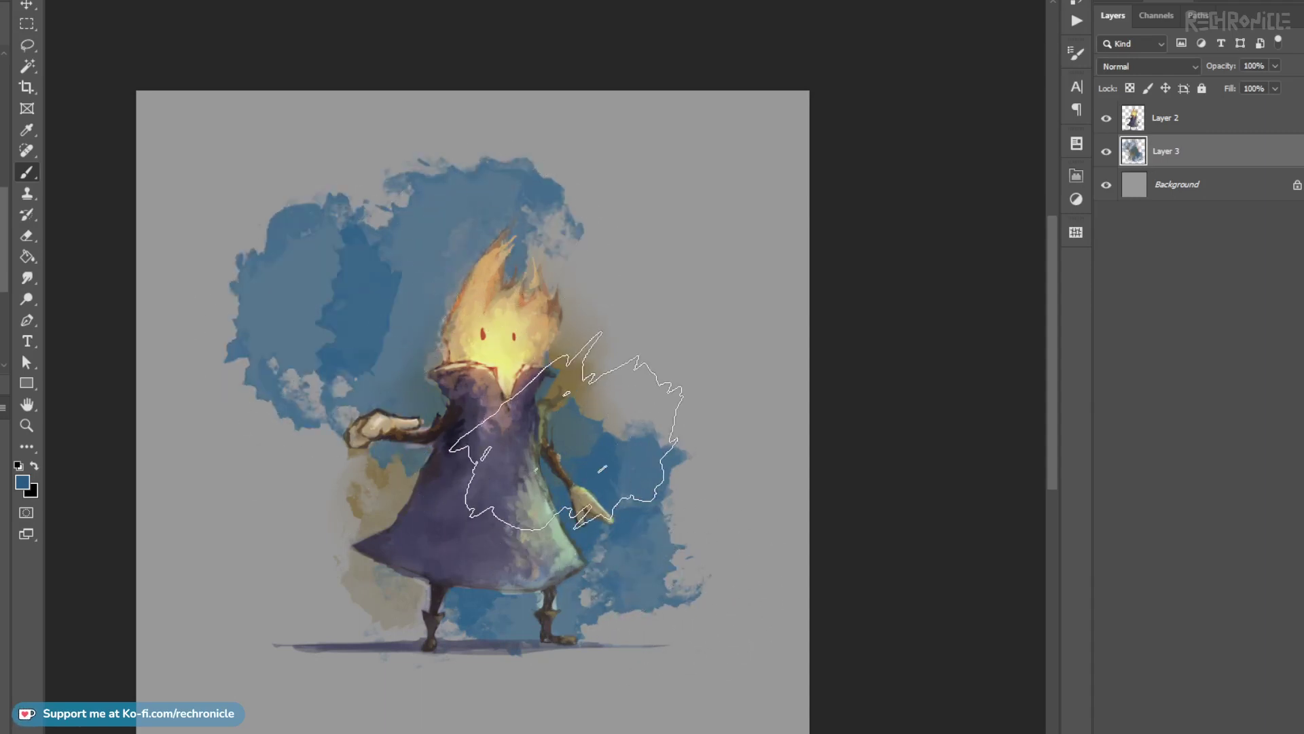
left_click_drag(604, 384, 646, 346)
Pick a pale yellow-green and paint large patches around the flame, left of the coat and below the feet.
right_click(530, 418, "alt+shift")
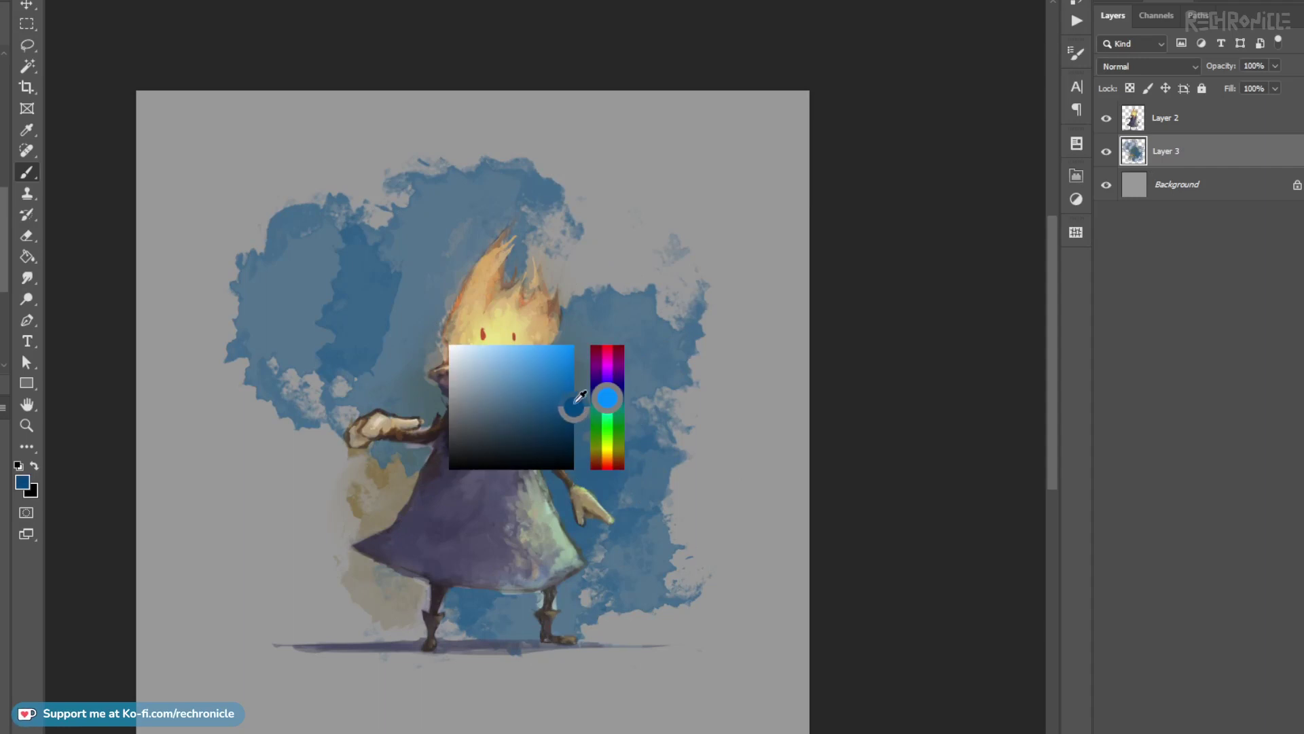
mouse_move(534, 336)
left_mouse_down()
mouse_move(508, 345)
mouse_move(530, 346)
left_mouse_up()
left_click_drag(537, 285, 552, 258)
mouse_move(350, 574)
left_mouse_down()
mouse_move(327, 560)
mouse_move(464, 567)
mouse_move(487, 619)
mouse_move(448, 611)
left_mouse_up()
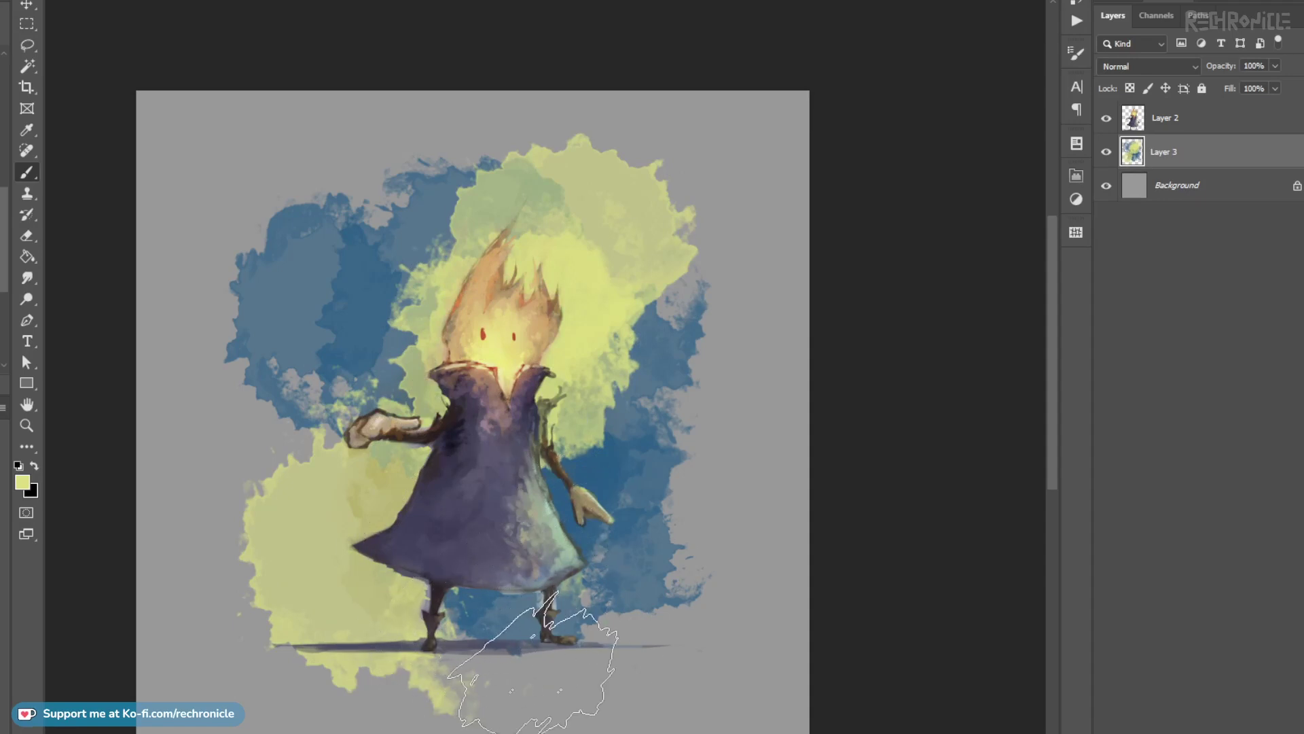
left_click_drag(509, 652, 498, 601)
Adjust Layer 3's hue, saturation and lightness to turn the backdrop into darker, muted green and brown tones.
key("ctrl+u")
left_click_drag(840, 320, 816, 323)
left_click_drag(851, 282, 842, 283)
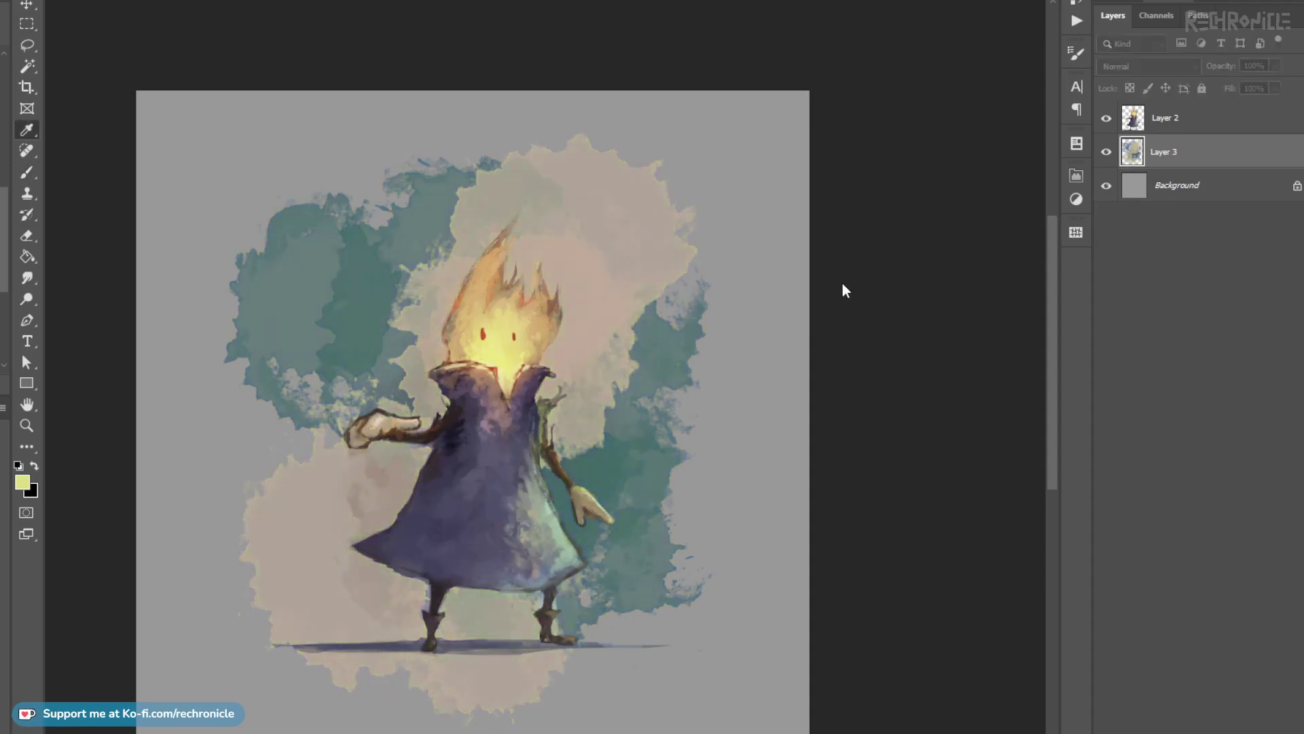
left_click_drag(862, 362, 849, 366)
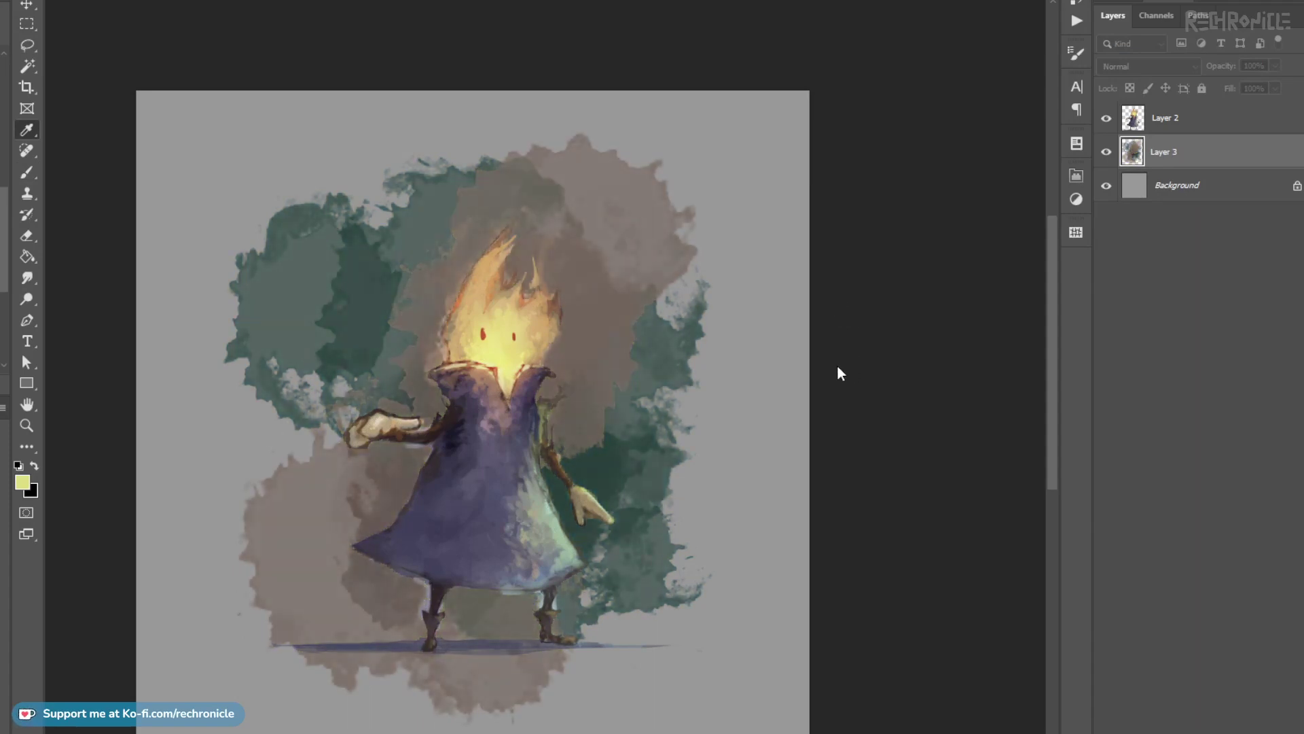
key("Return")
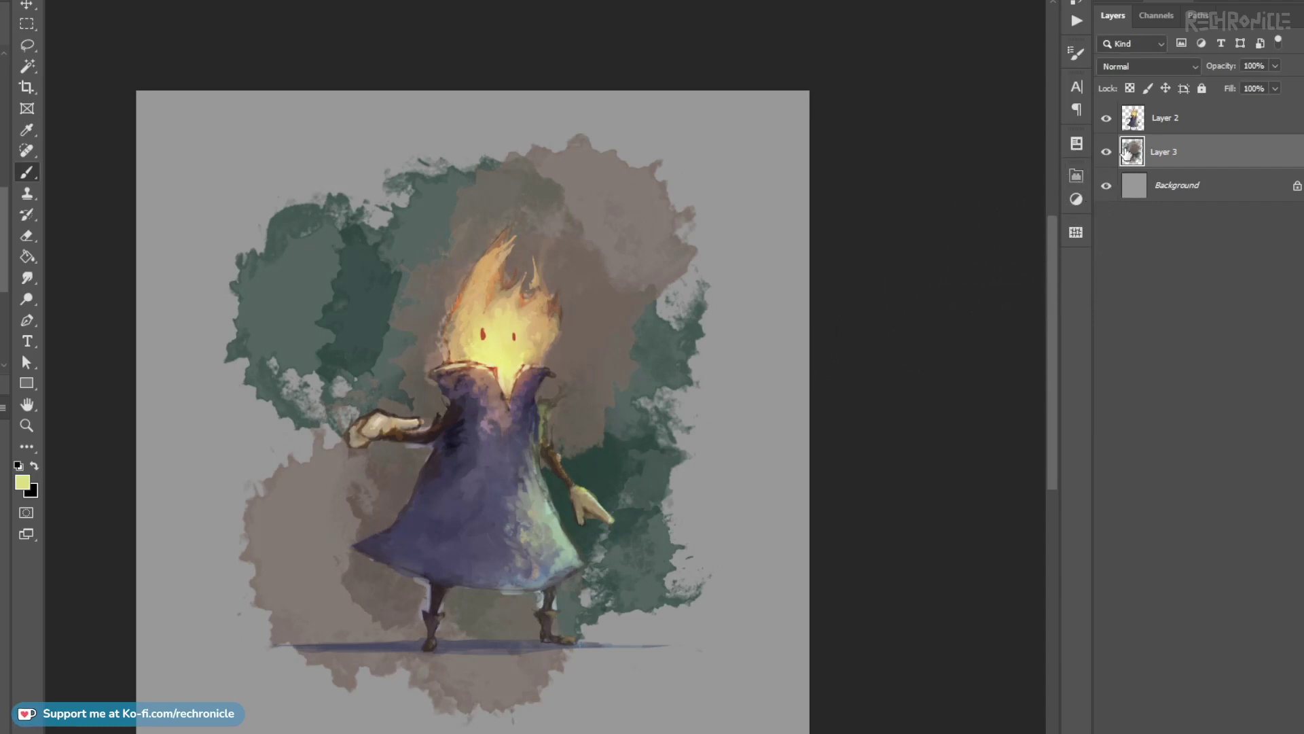
Duplicate Layer 2 and clip the copy to the original layer.
left_click(1159, 121)
key("ctrl+j")
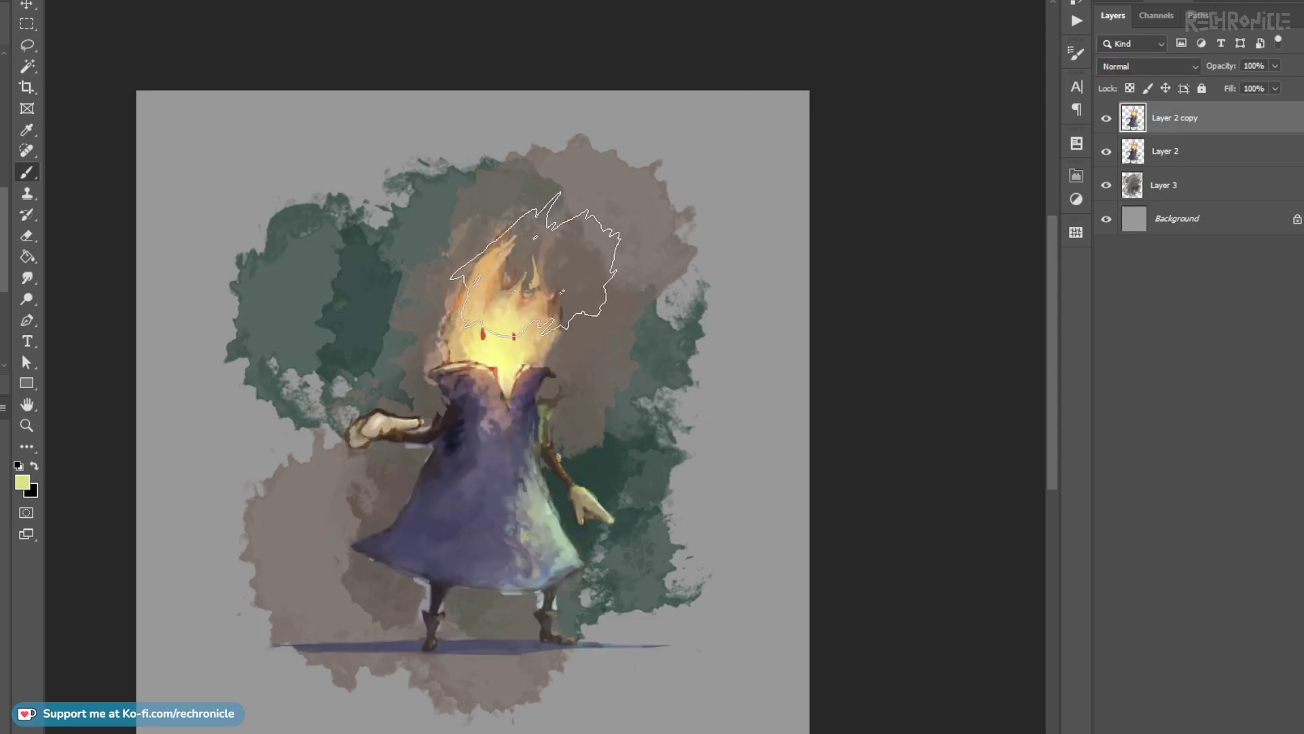
key("z")
left_click_drag(598, 407, 669, 412)
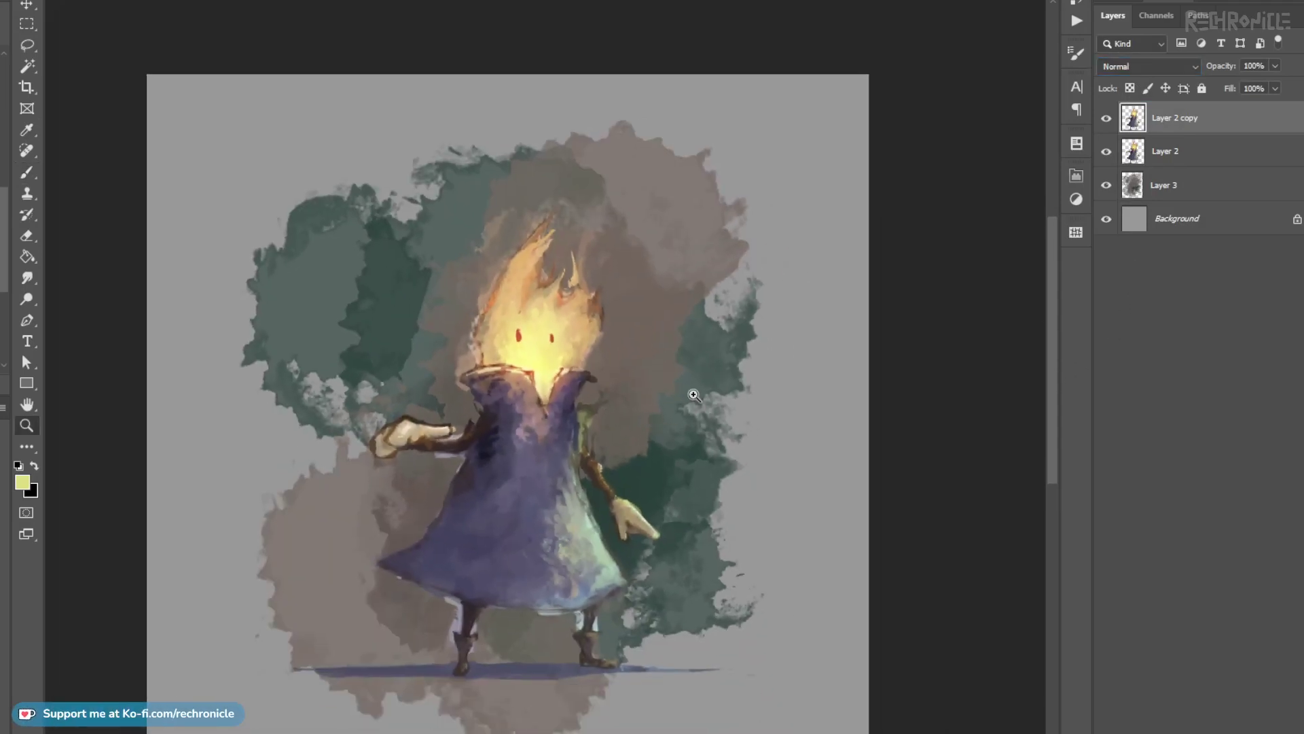
key("ctrl+alt+g")
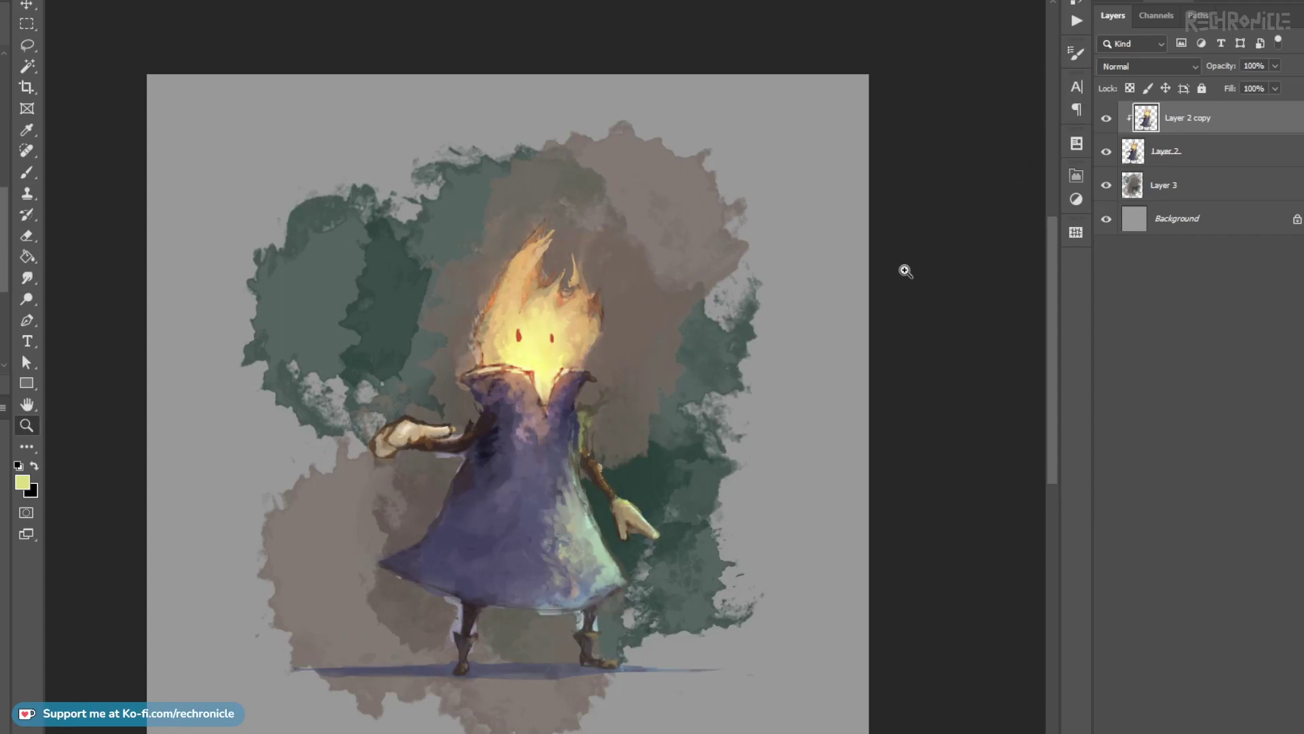
Add a layer mask to Layer 2 copy, invert it to black and release the layer's clipping mask.
key("ctrl+shift+m")
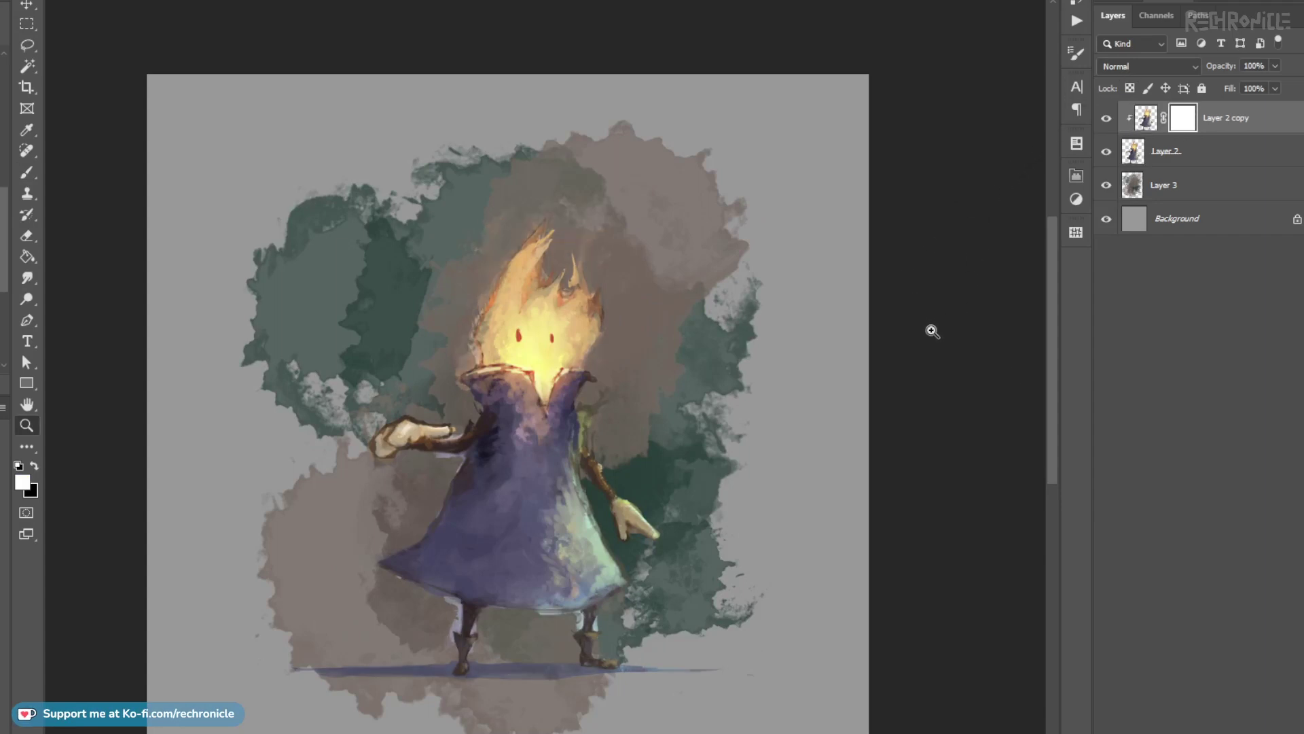
key("ctrl+i")
left_click(1232, 116)
key("ctrl+alt+g")
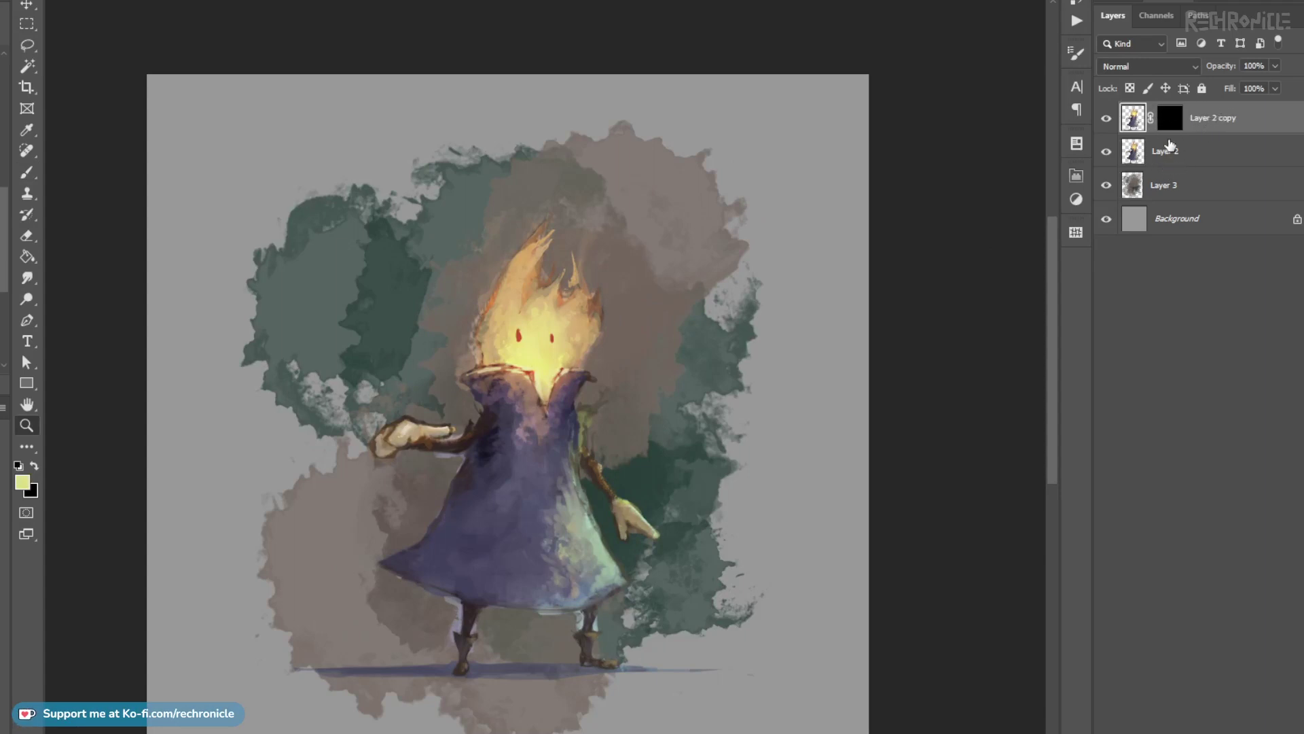
Paint white on Layer 2 copy's mask over the flame head and the upper middle of the coat, using an enlarged brush.
left_click(1178, 124)
key("b")
left_click_drag(556, 331, 521, 354)
key("ctrl+z")
mouse_move(520, 306)
left_mouse_down()
mouse_move(572, 362)
mouse_move(552, 279)
left_mouse_up()
key("bracketright")
key("bracketright")
key("bracketright")
key("bracketright")
mouse_move(610, 357)
left_mouse_down()
mouse_move(568, 393)
mouse_move(592, 396)
mouse_move(543, 356)
mouse_move(557, 415)
mouse_move(517, 510)
left_mouse_up()
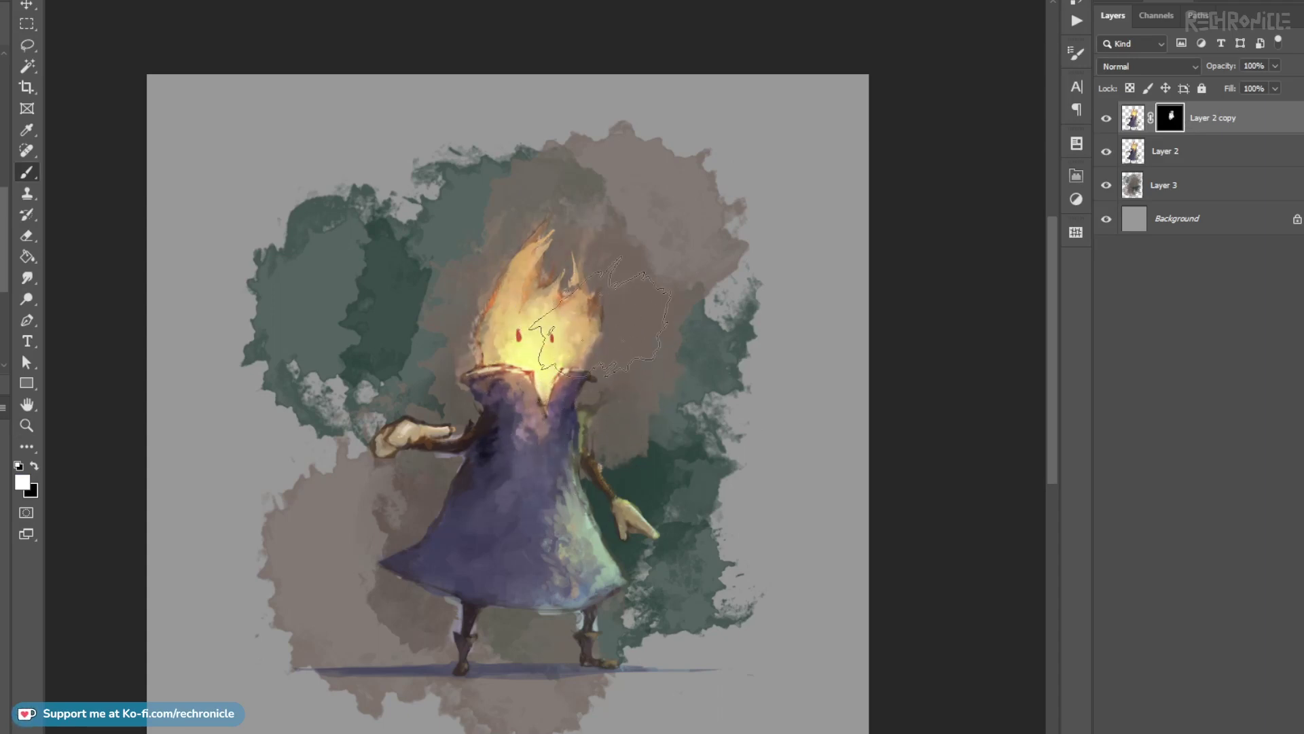
left_click_drag(549, 406, 570, 445)
left_click(1134, 118)
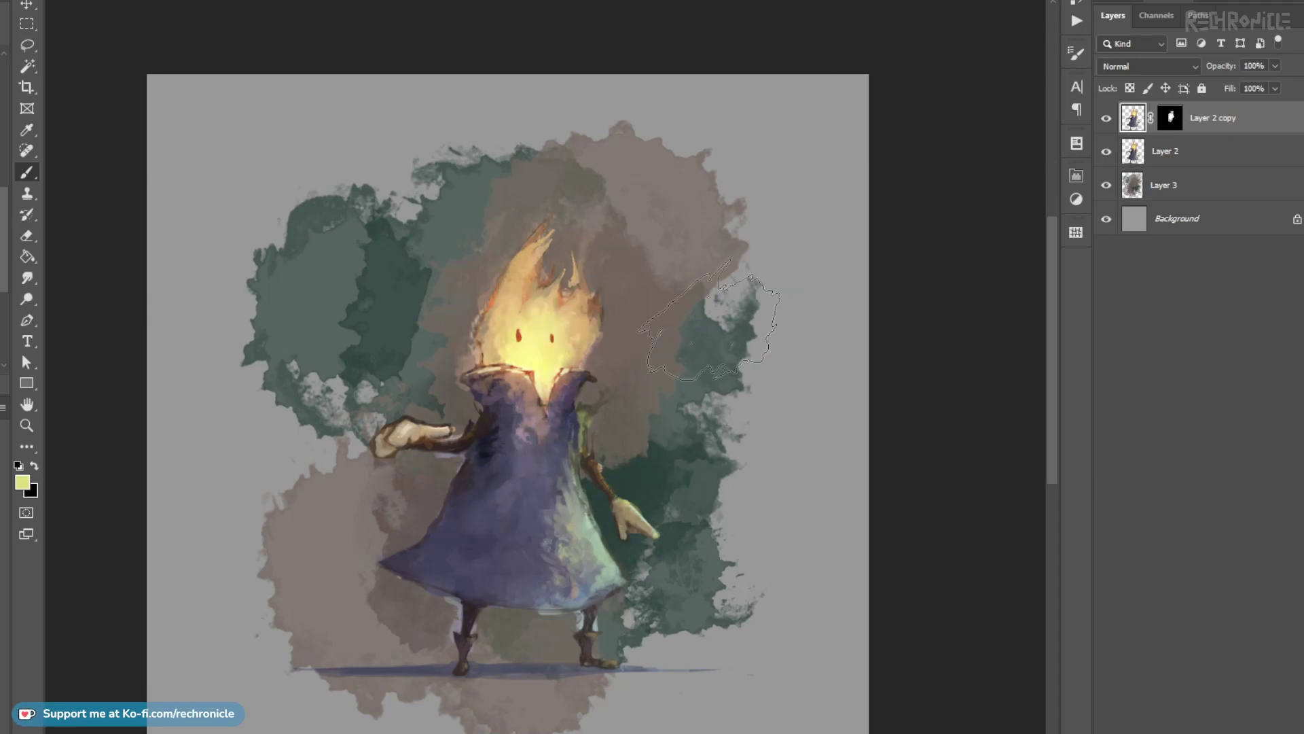
Lighten and mute Layer 3's green and brown backdrop patches so they sit closer to the grey background.
key("z")
left_click_drag(537, 348, 599, 370)
left_click(642, 420, "alt")
left_click(643, 420, "alt")
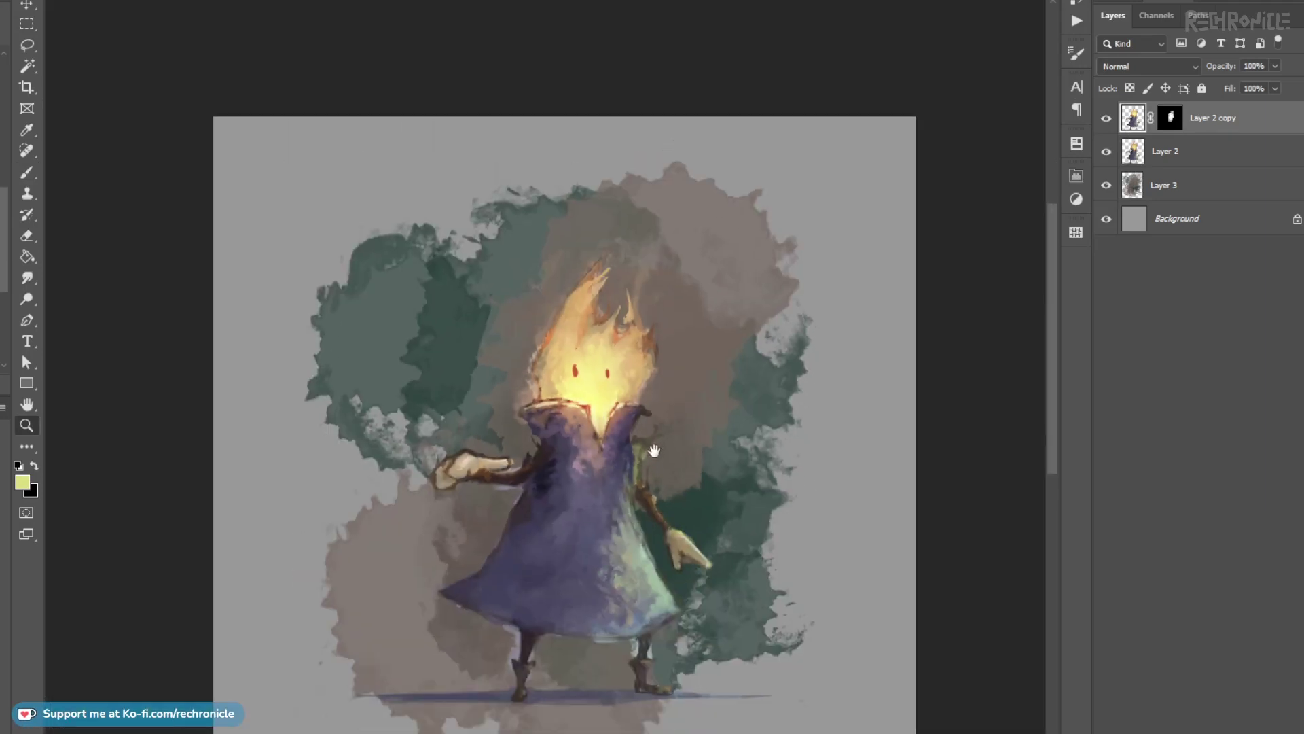
left_click_drag(652, 454, 627, 439)
left_click(1135, 189)
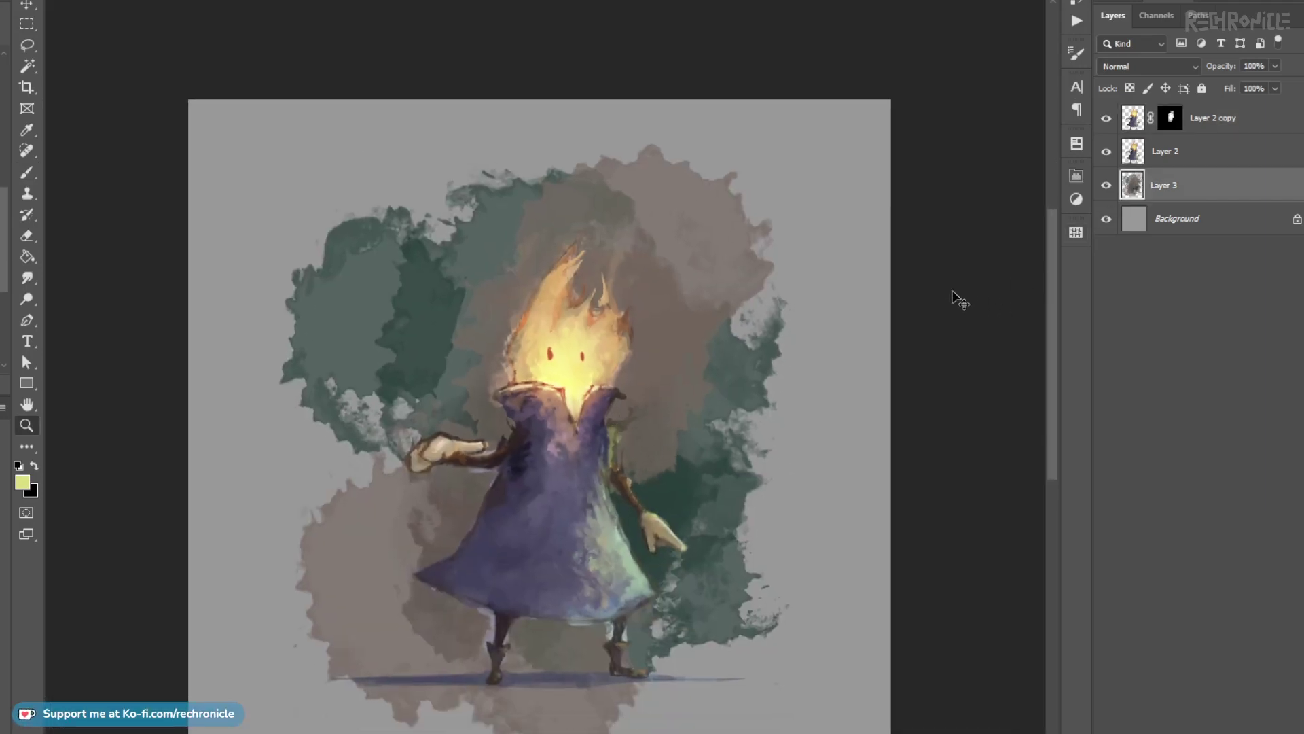
key("i")
left_click_drag(875, 364, 888, 369)
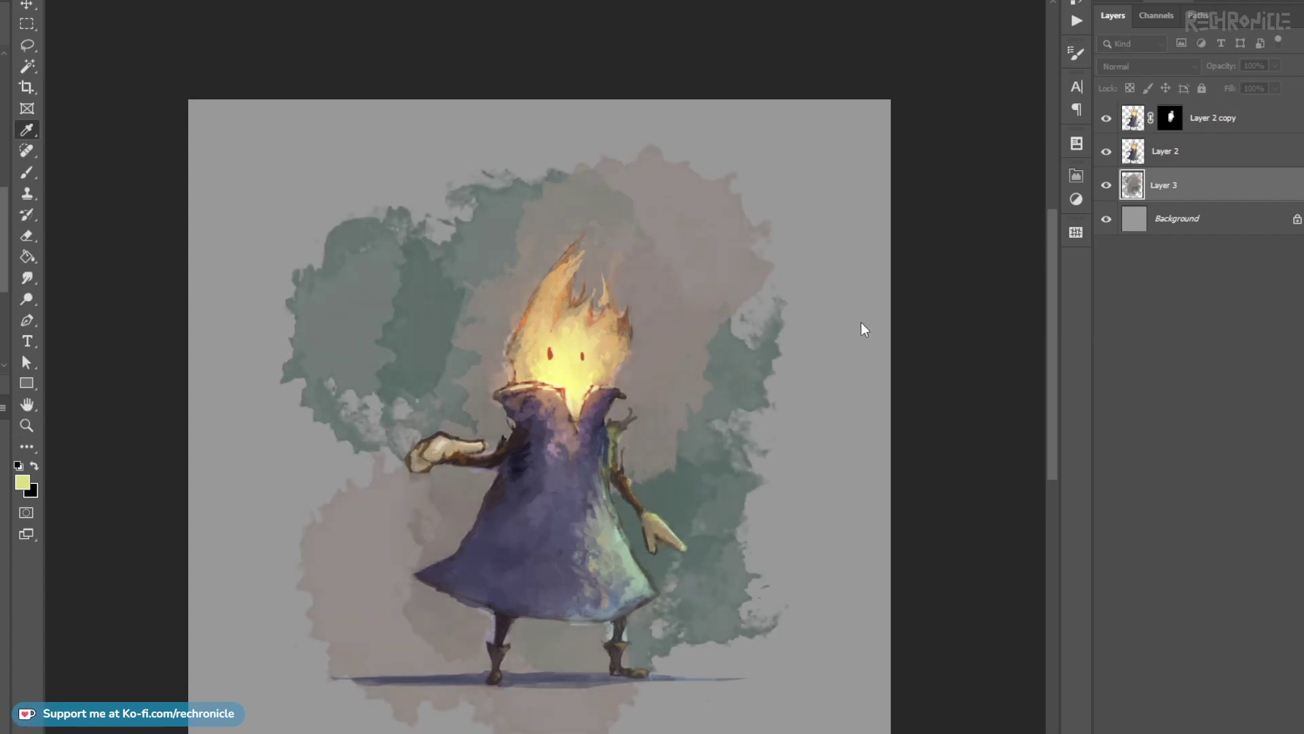
key("Return")
Merge Layer 2 copy into Layer 2 and add a new empty layer between the figure and Layer 3.
left_click_drag(599, 496, 561, 491)
left_click_drag(583, 539, 581, 519)
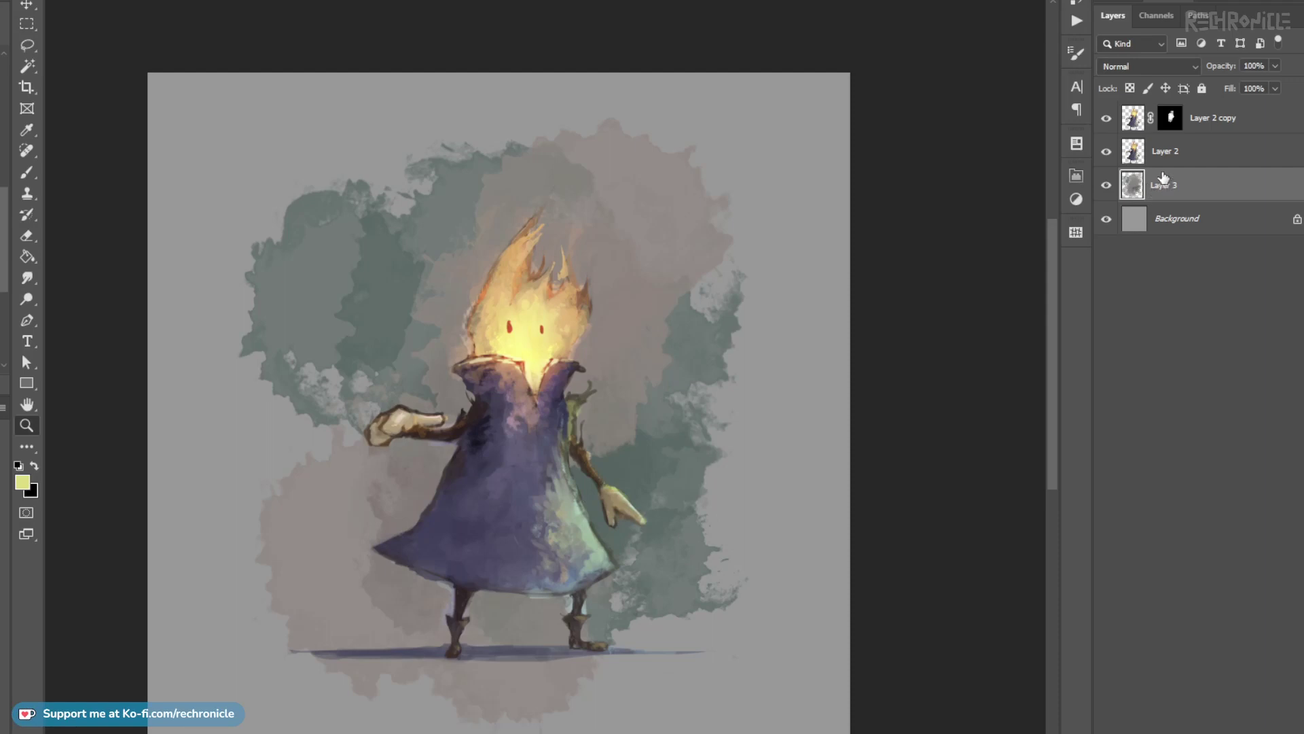
left_click(1215, 119)
key("ctrl+e")
left_click(1181, 166)
key("ctrl+shift+alt+n")
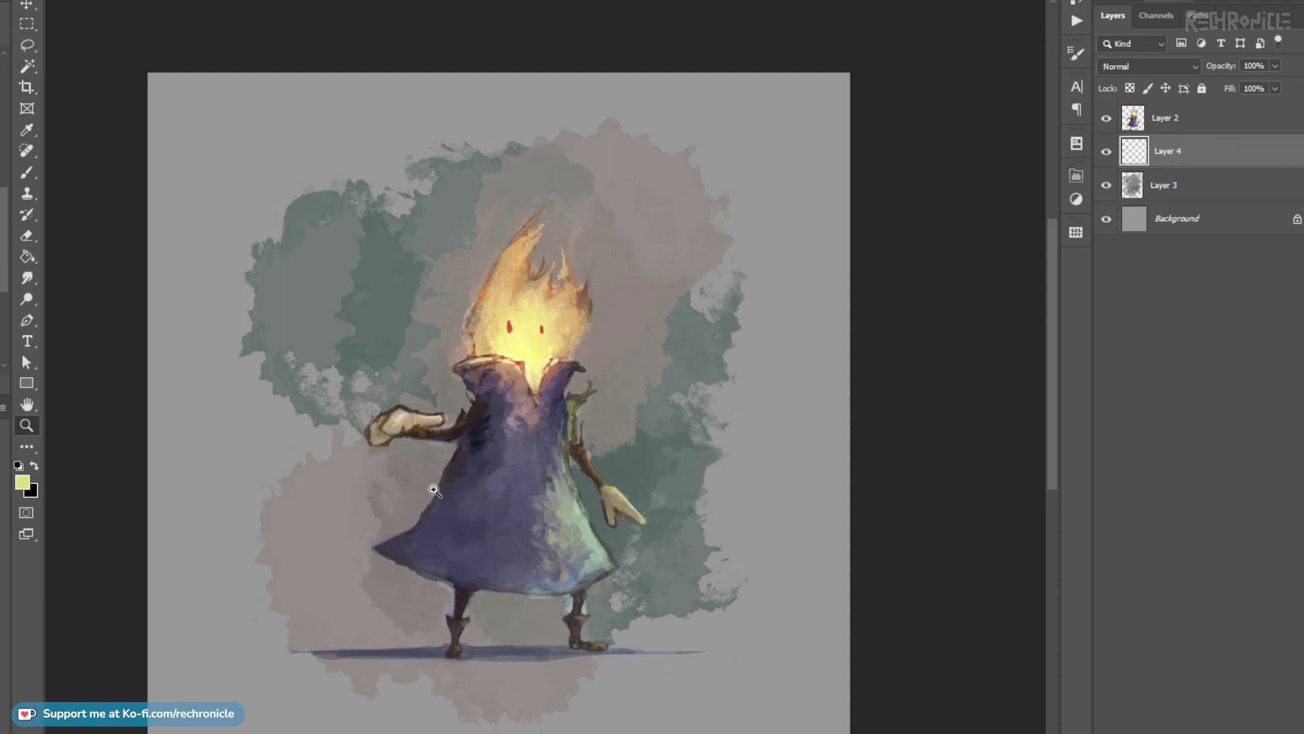
Pick a light blue and paint a thin rim light on Layer 4 along the coat's left edge, from collar to hem.
left_click_drag(392, 492, 424, 440)
key("b")
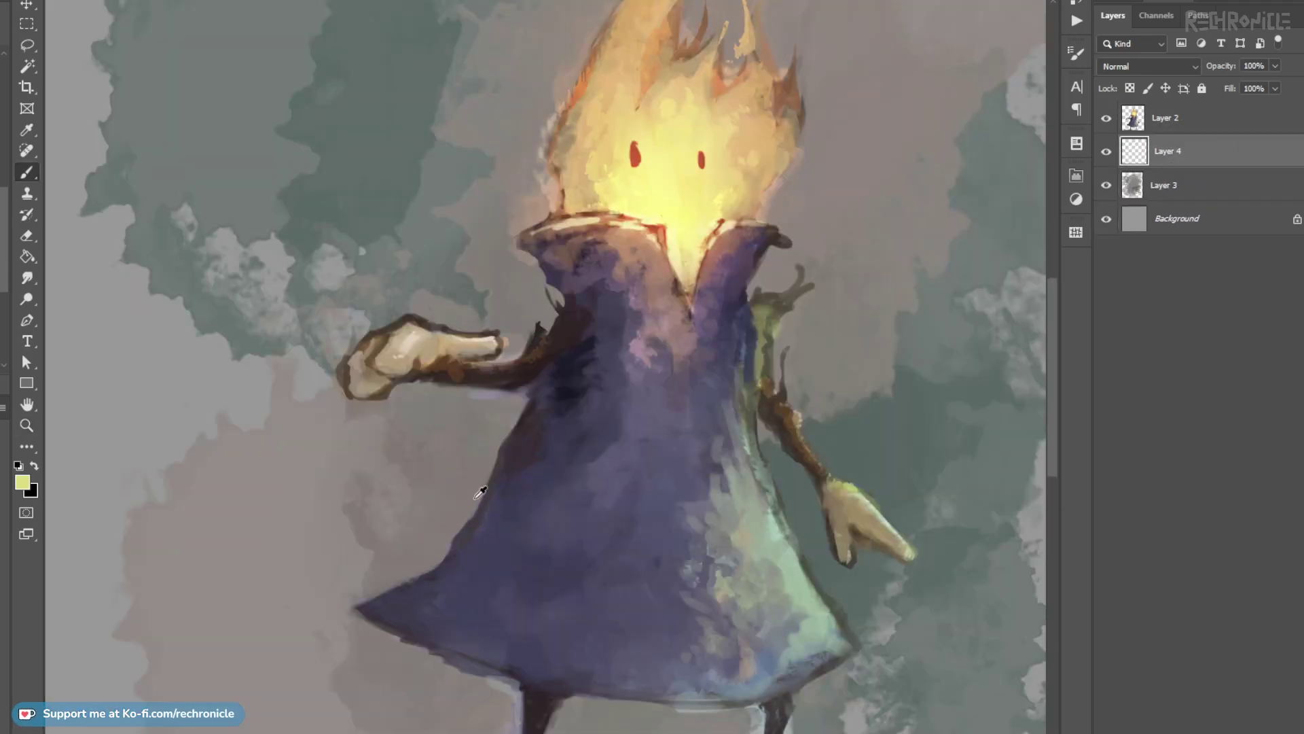
mouse_move(536, 509)
left_mouse_down()
mouse_move(524, 508)
mouse_move(629, 584)
mouse_move(627, 536)
mouse_move(628, 547)
mouse_move(529, 501)
mouse_move(544, 502)
mouse_move(478, 520)
left_mouse_up()
key("ctrl+z")
mouse_move(515, 448)
left_mouse_down()
mouse_move(501, 446)
mouse_move(486, 492)
left_mouse_up()
key("ctrl+z")
mouse_move(516, 412)
left_mouse_down()
mouse_move(489, 497)
mouse_move(535, 453)
mouse_move(491, 484)
left_mouse_up()
key("ctrl+z")
key("ctrl+z")
left_click_drag(523, 402, 488, 481)
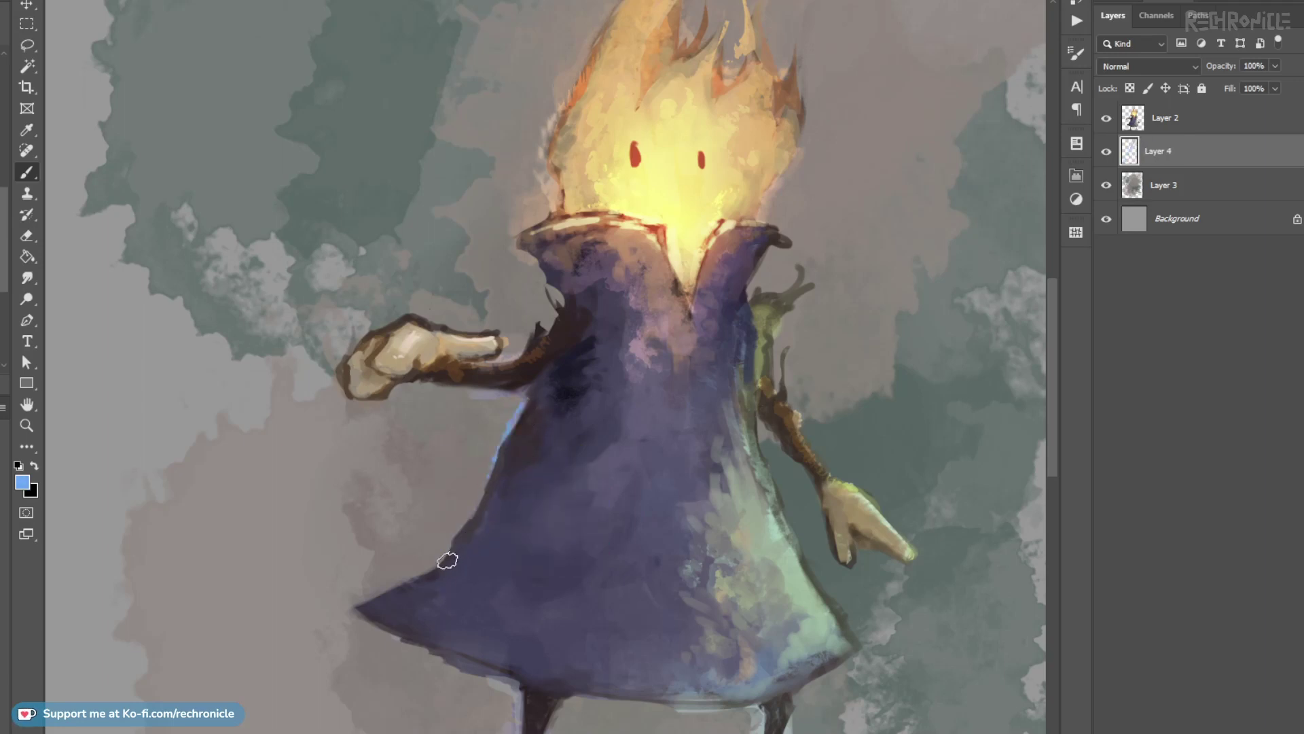
left_click_drag(437, 569, 384, 591)
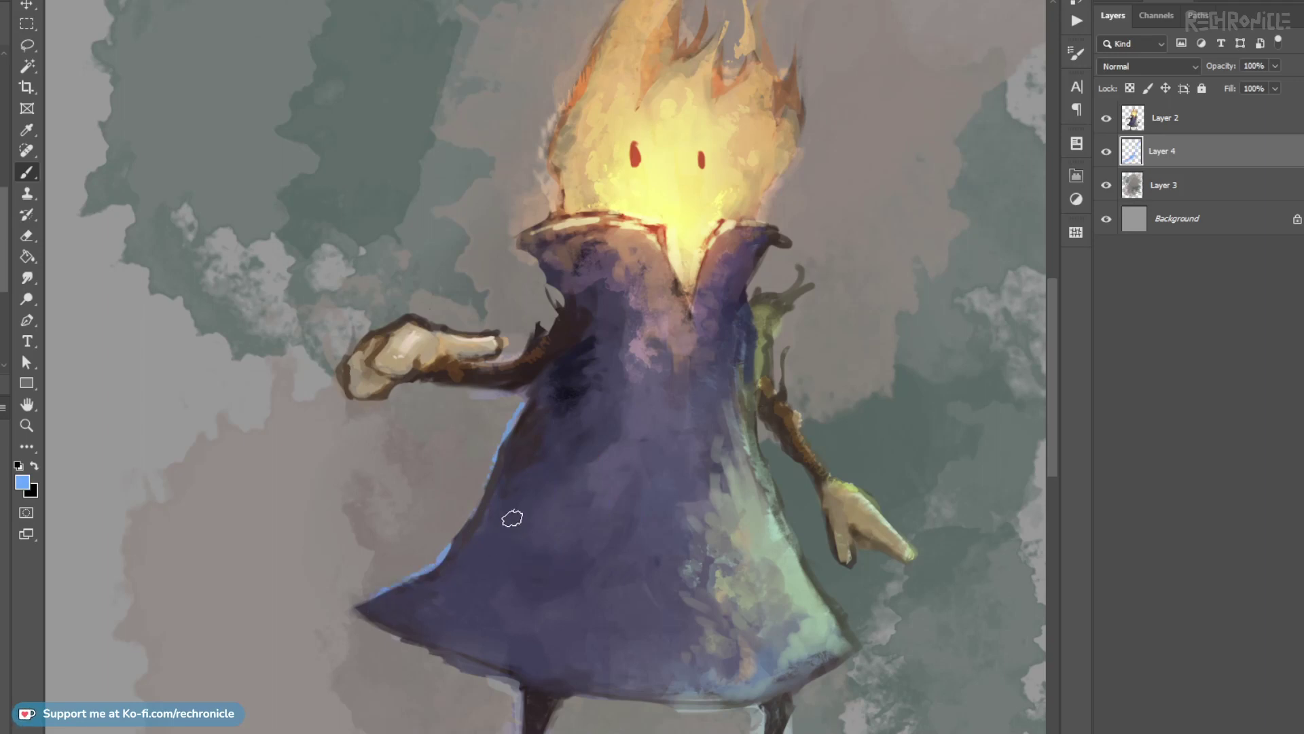
left_click_drag(549, 330, 570, 299)
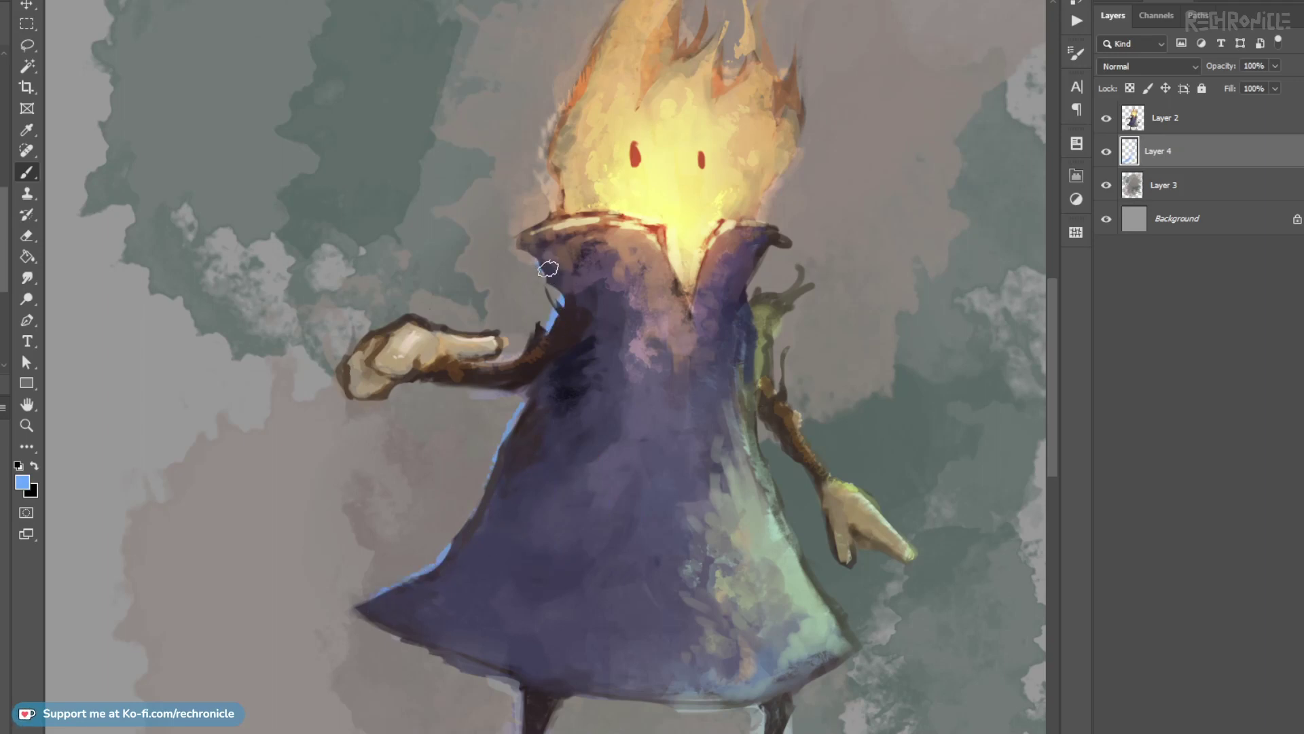
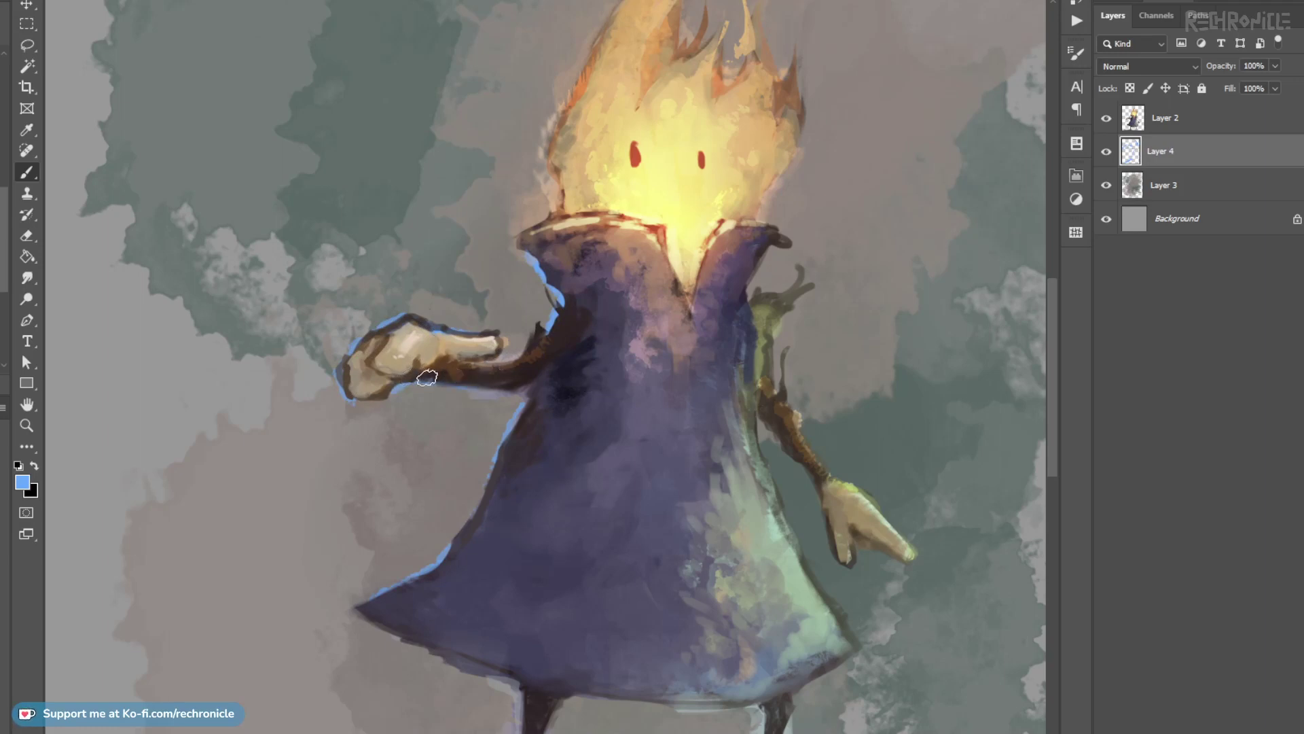
Extend the light blue rim beneath the coat's hem and around the tops of the legs.
scroll(548, 431, "down", 5)
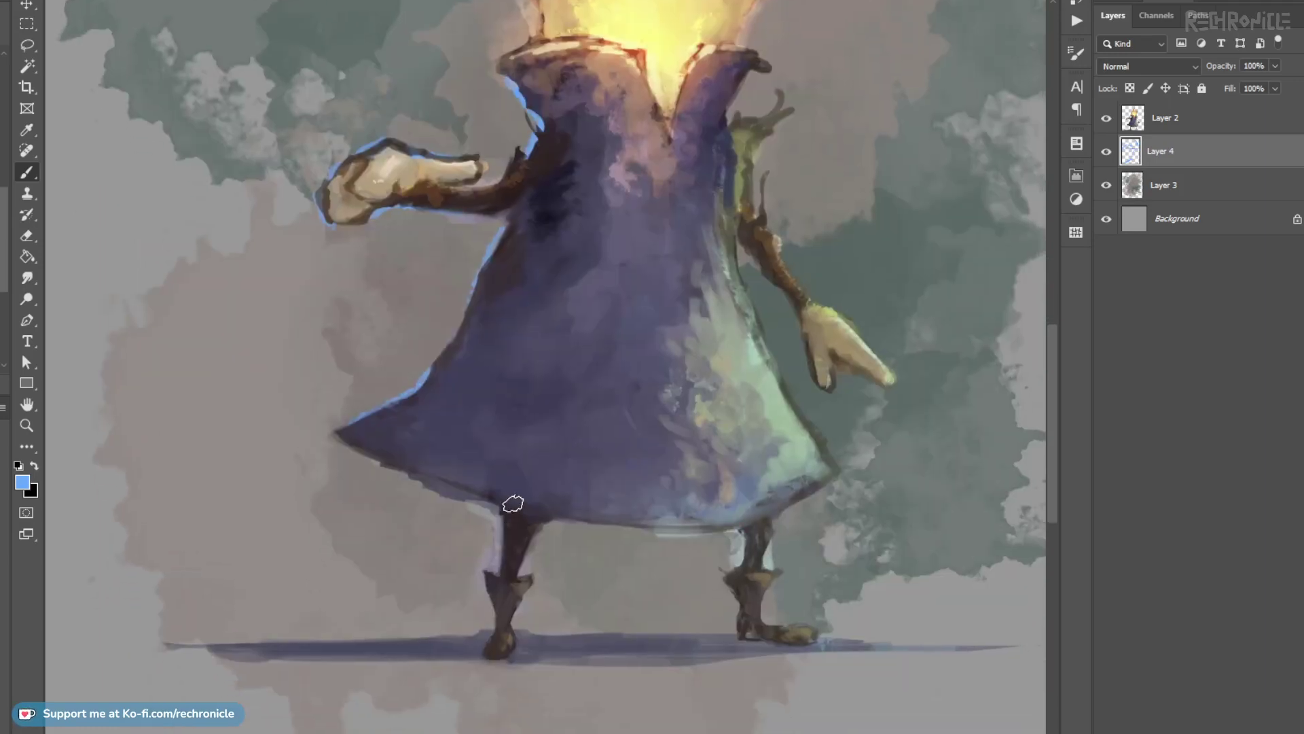
left_click_drag(603, 402, 542, 396)
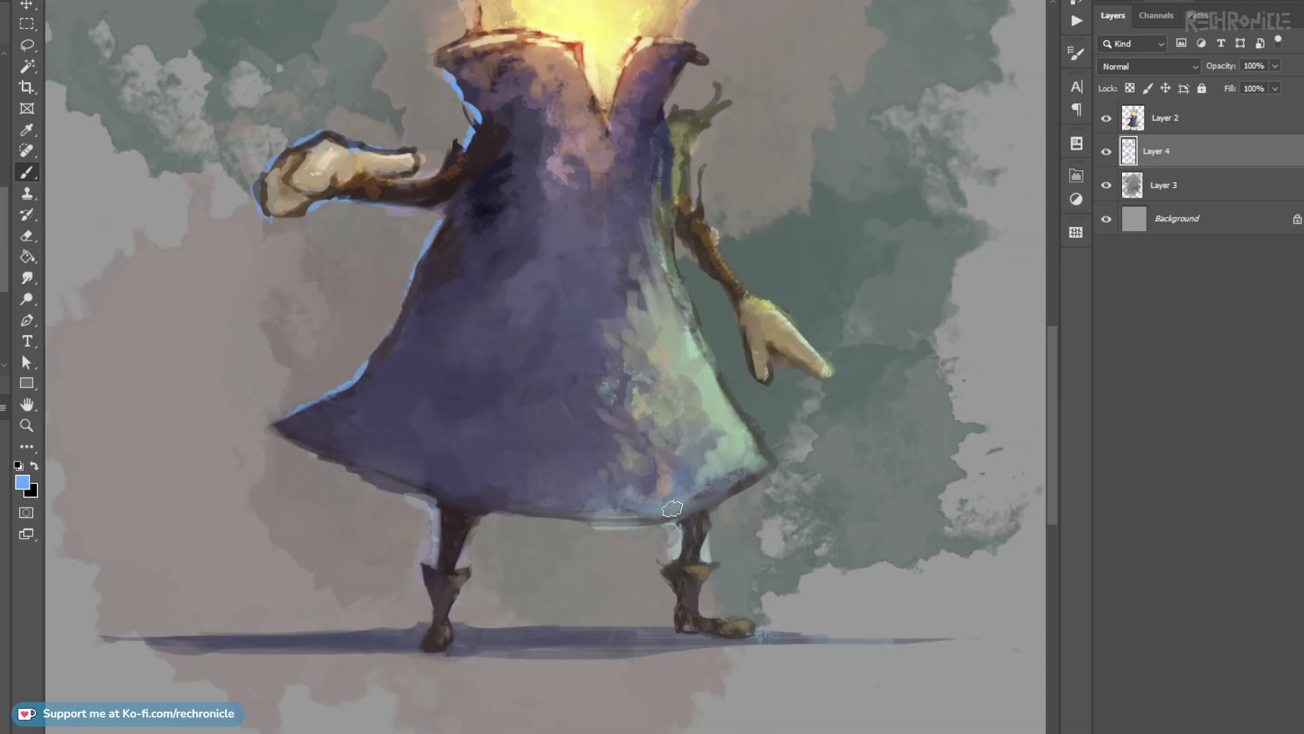
left_click_drag(449, 365, 569, 478)
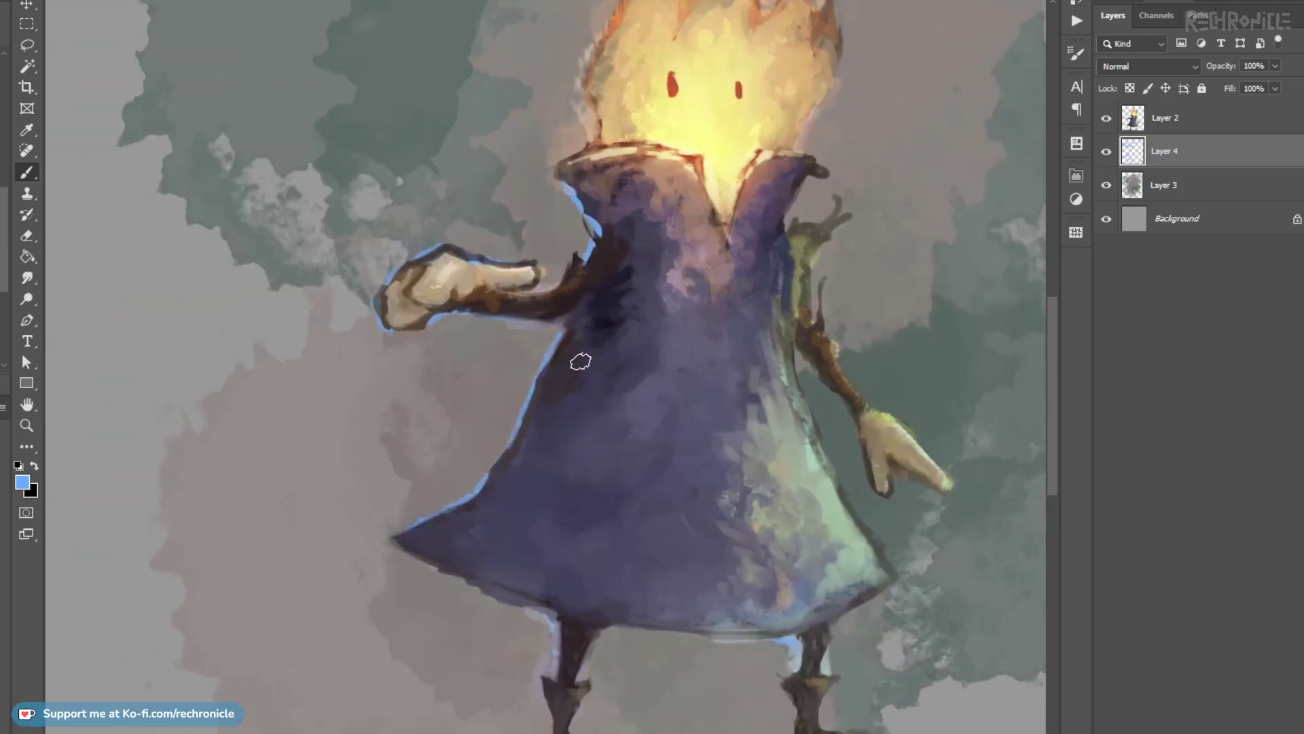
Paint the light blue rim along the underside of the right-hand forearm and the inner edge of its hand.
left_click_drag(581, 362, 497, 547)
mouse_move(569, 423)
left_mouse_down()
mouse_move(623, 444)
mouse_move(588, 451)
left_mouse_up()
scroll(587, 474, "up", 3)
key("b")
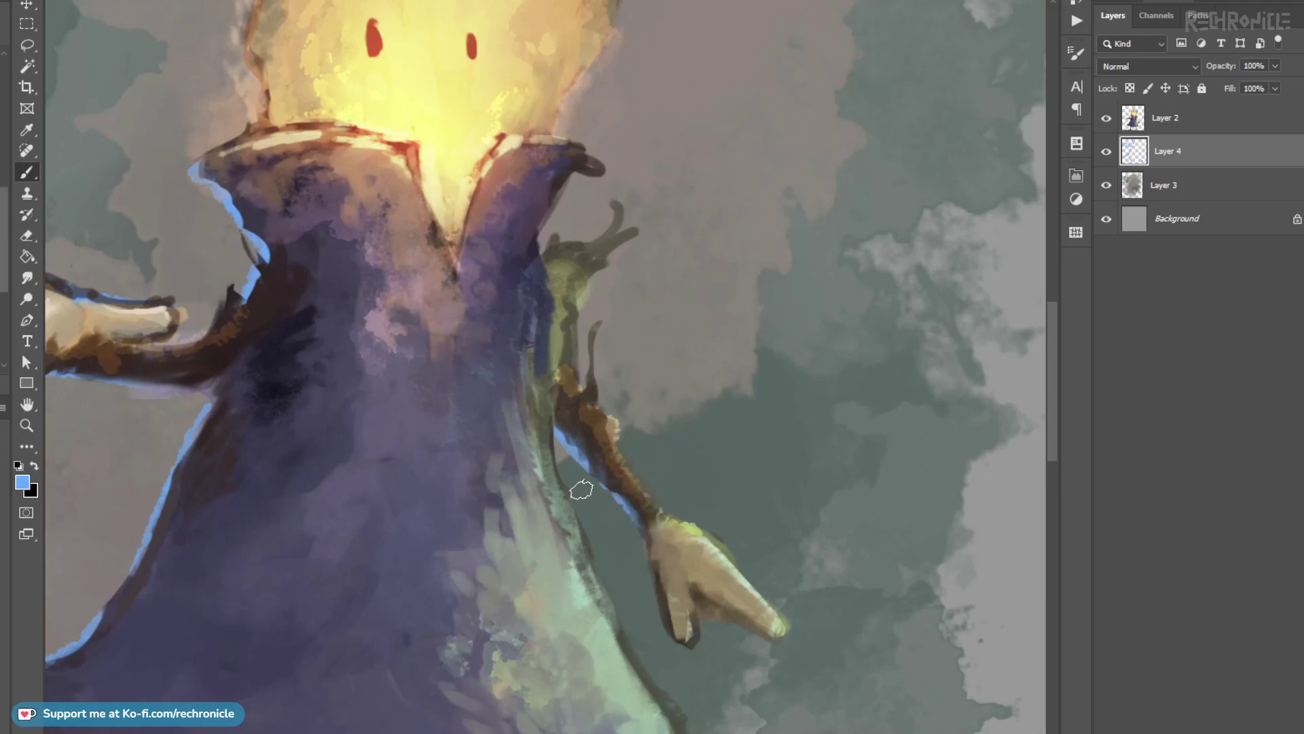
mouse_move(608, 510)
left_mouse_down()
mouse_move(569, 511)
mouse_move(643, 514)
left_mouse_up()
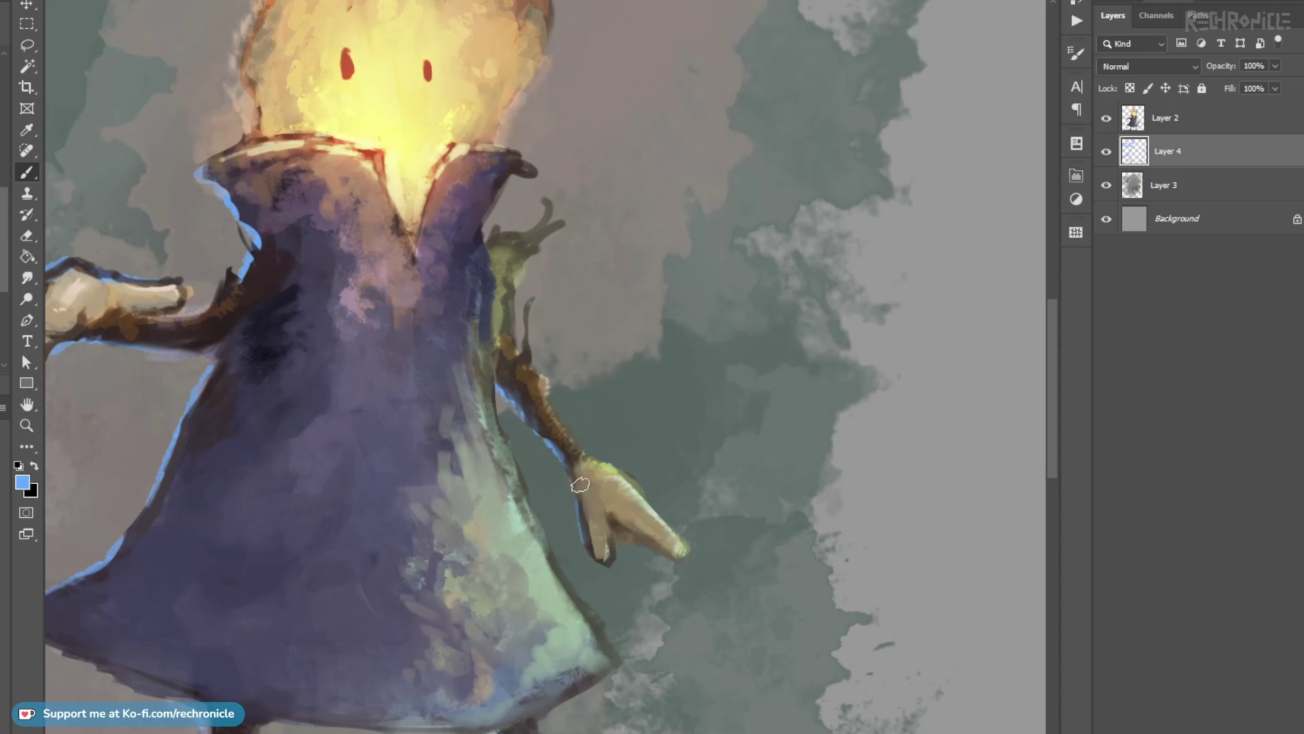
Smudge Layer 3's backdrop into soft gradients at the upper left and lower right of the figure.
key("z")
scroll(598, 509, "down", 4)
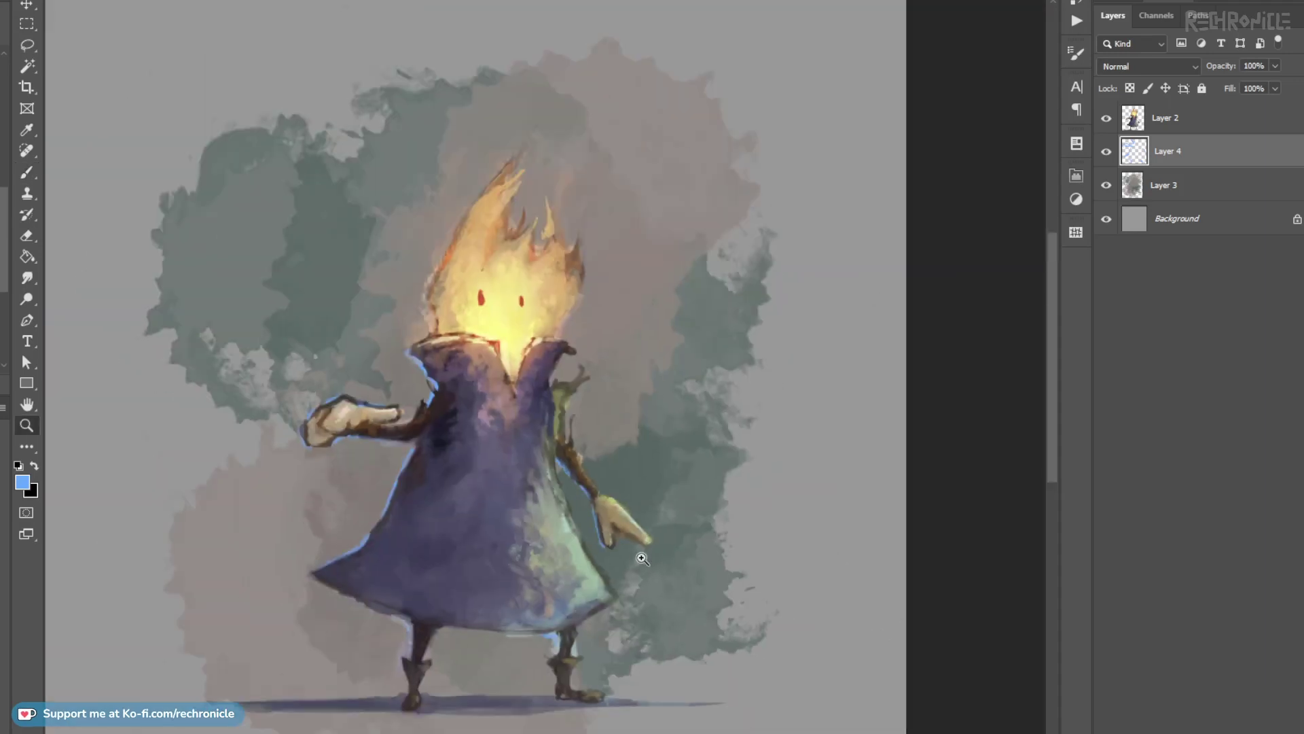
scroll(616, 512, "down", 1)
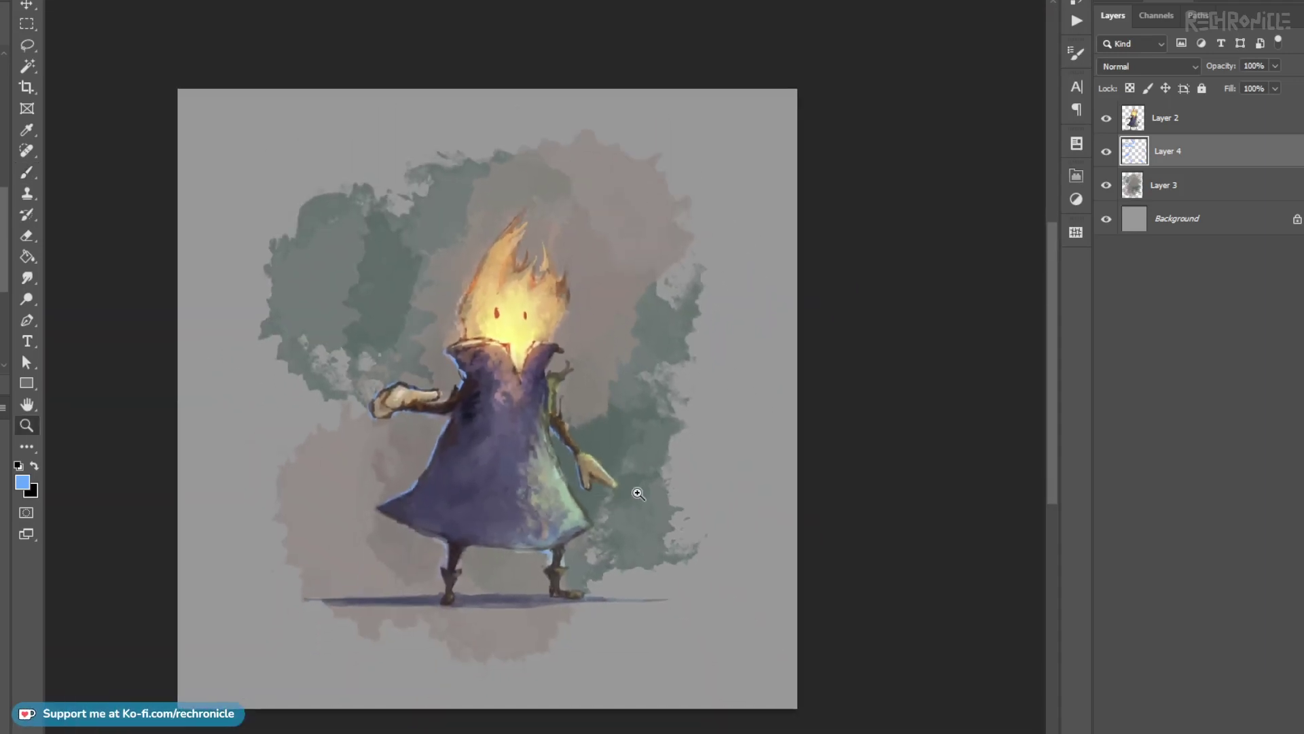
left_click(1166, 196)
key("b")
key("r")
mouse_move(326, 375)
left_mouse_down()
mouse_move(305, 369)
mouse_move(295, 341)
mouse_move(312, 189)
mouse_move(259, 292)
left_mouse_up()
key("ctrl+z")
mouse_move(720, 439)
left_mouse_down()
mouse_move(674, 522)
mouse_move(653, 530)
left_mouse_up()
left_click_drag(626, 604, 706, 590)
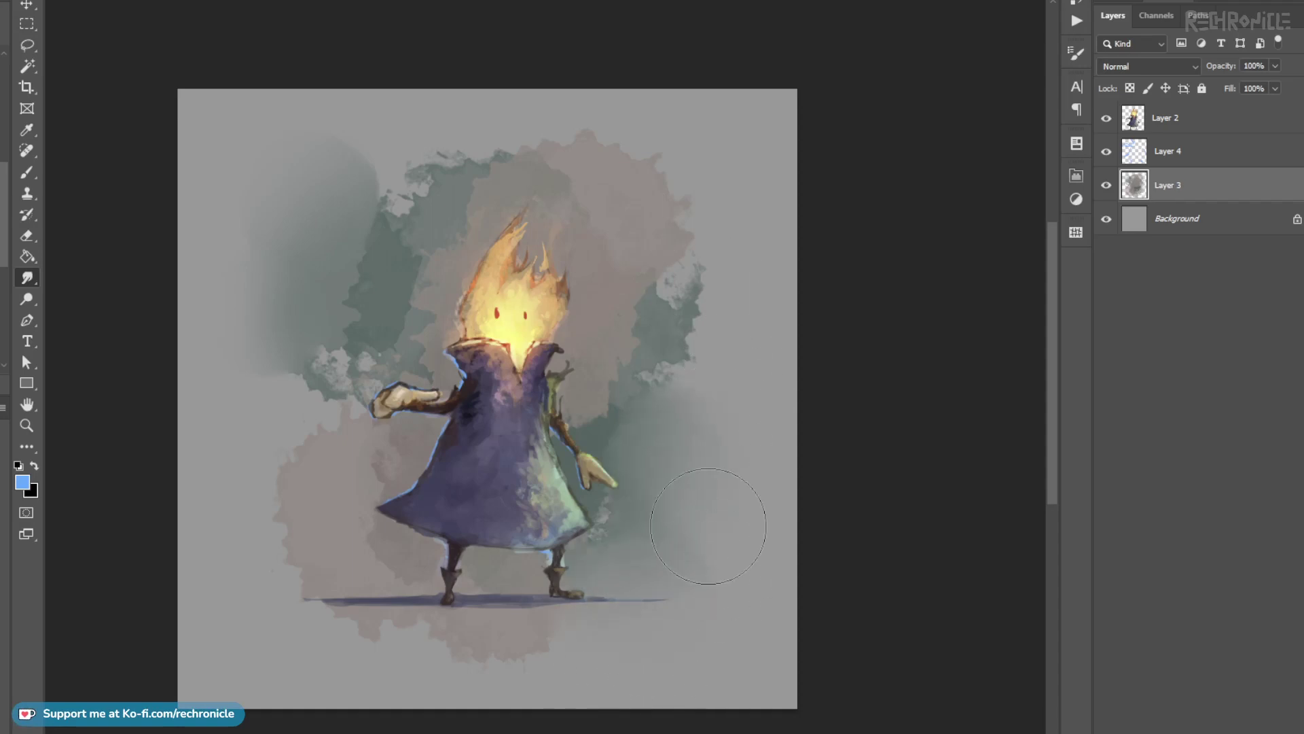
Shift Layer 3's backdrop slightly to the right behind the figure.
key("ctrl+t")
mouse_move(645, 438)
left_mouse_down()
mouse_move(625, 435)
mouse_move(645, 418)
left_mouse_up()
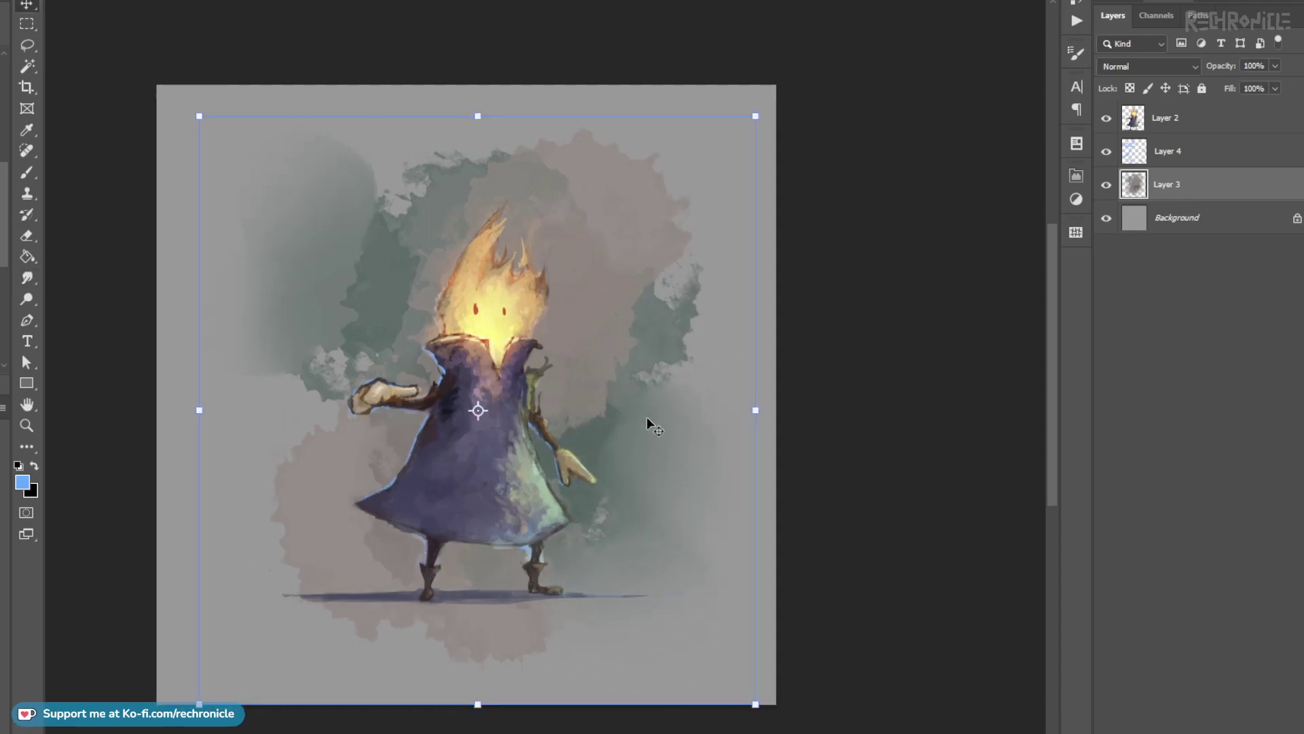
key("z")
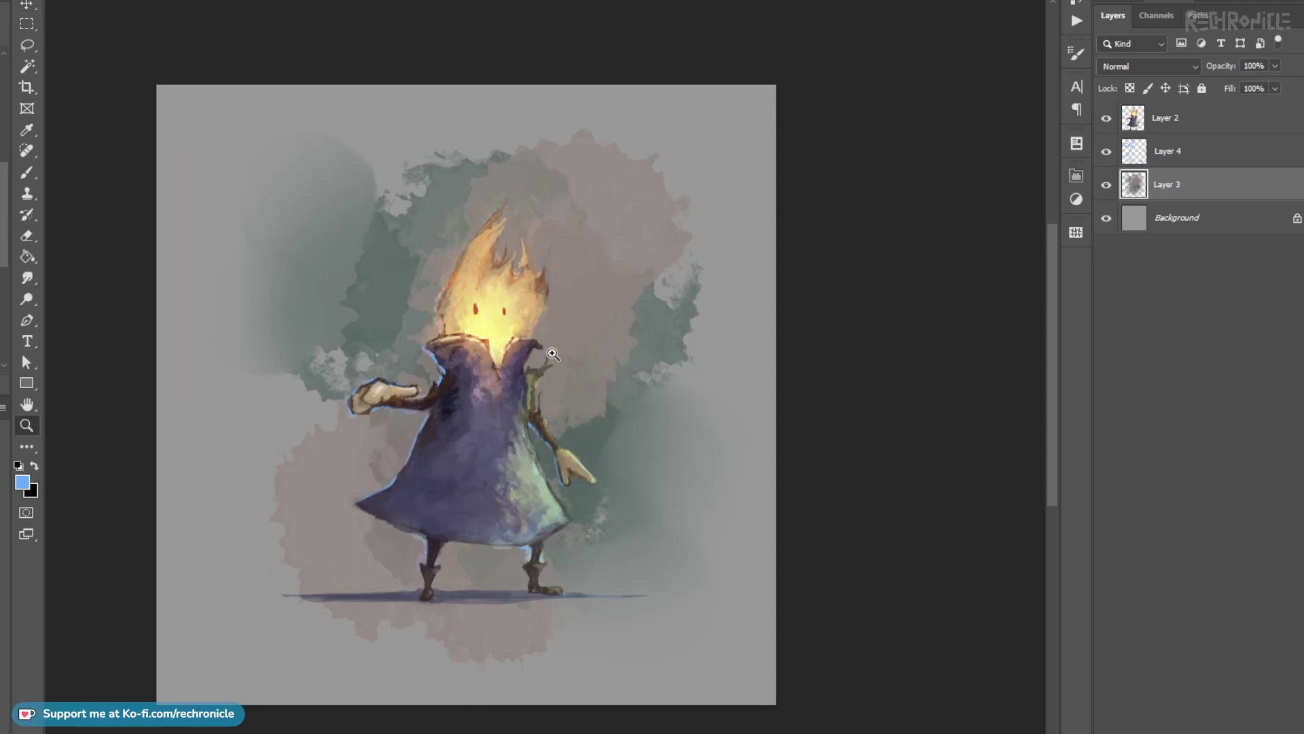
Merge Layer 2 with Layer 4, then clip a new layer to the merged figure and set it to Color Burn.
left_click(1164, 152)
left_click(1166, 129)
key("ctrl+e")
key("ctrl+alt+shift+n")
key("ctrl+alt+g")
left_click(1159, 63)
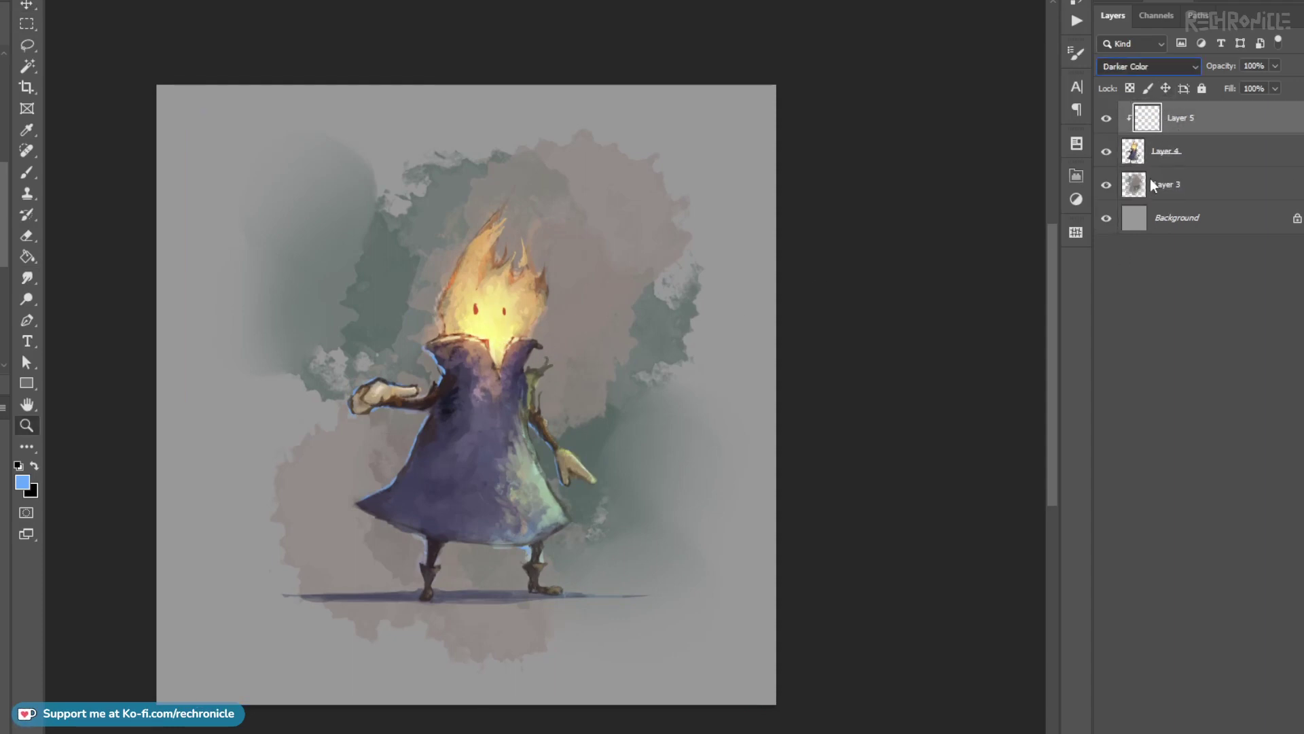
left_click(1160, 149)
Paint pink over the flame's outer edges and tips and the collar on Layer 5, and set its opacity to 50%.
left_click(462, 300)
key("b")
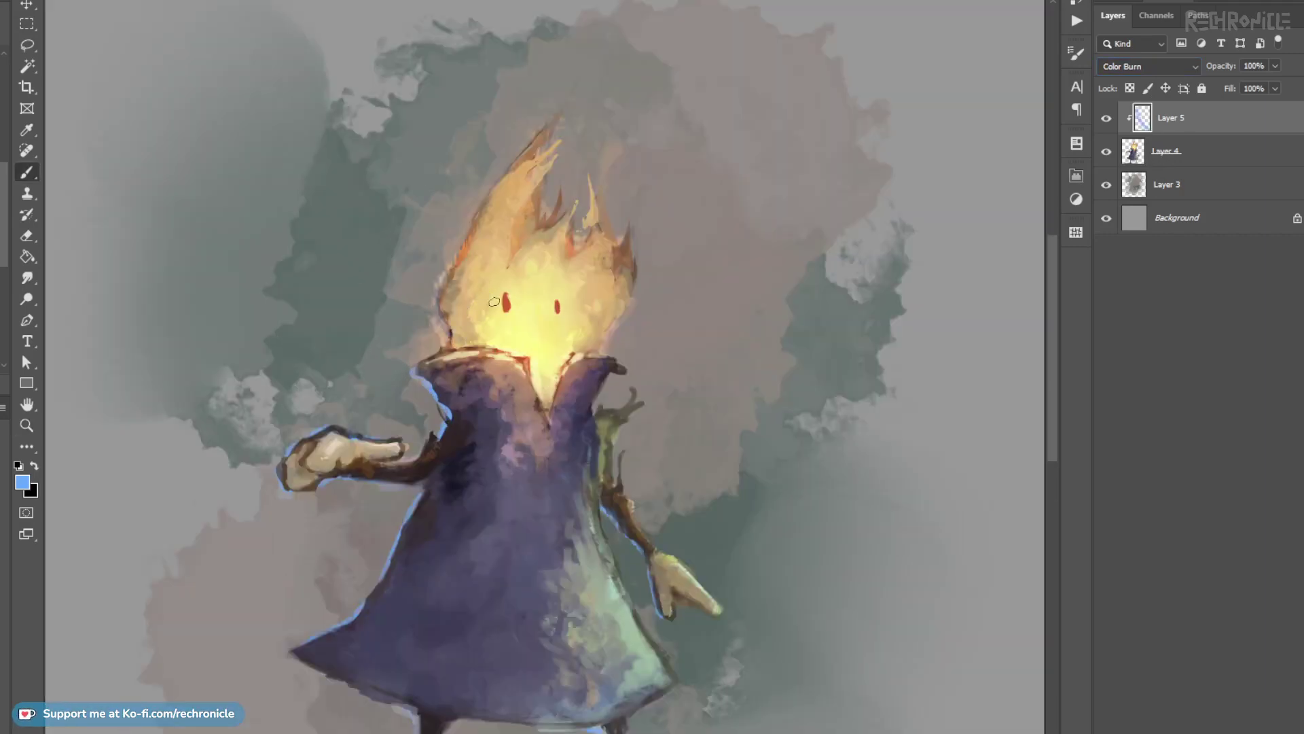
left_click_drag(457, 293, 480, 348)
key("ctrl+z")
right_click(547, 338, "alt+shift")
mouse_move(557, 334)
left_mouse_down()
mouse_move(624, 376)
mouse_move(629, 352)
mouse_move(535, 352)
left_mouse_up()
left_click_drag(471, 319, 442, 363)
key("ctrl+z")
mouse_move(468, 304)
left_mouse_down()
mouse_move(451, 328)
mouse_move(513, 382)
left_mouse_up()
left_click_drag(489, 438, 467, 443)
left_click_drag(471, 327, 488, 299)
mouse_move(600, 288)
left_mouse_down()
mouse_move(615, 323)
mouse_move(619, 440)
left_mouse_up()
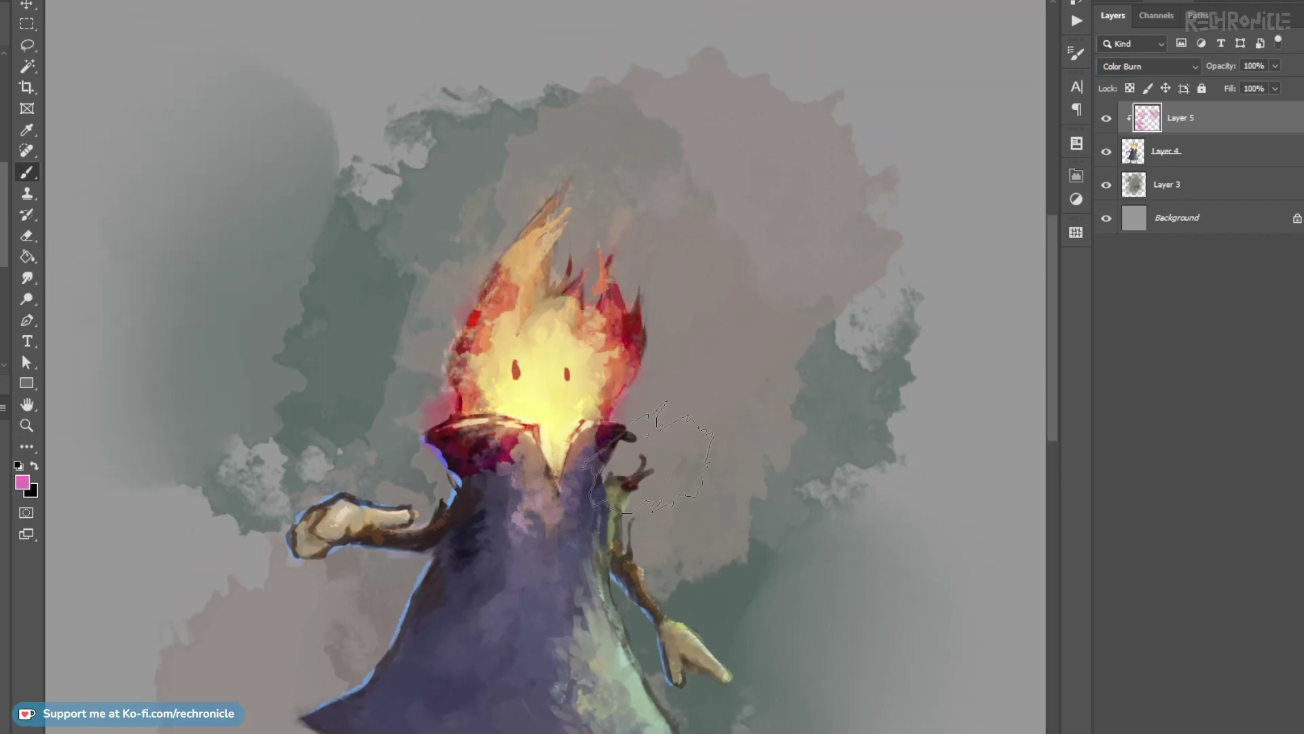
left_click_drag(531, 243, 502, 290)
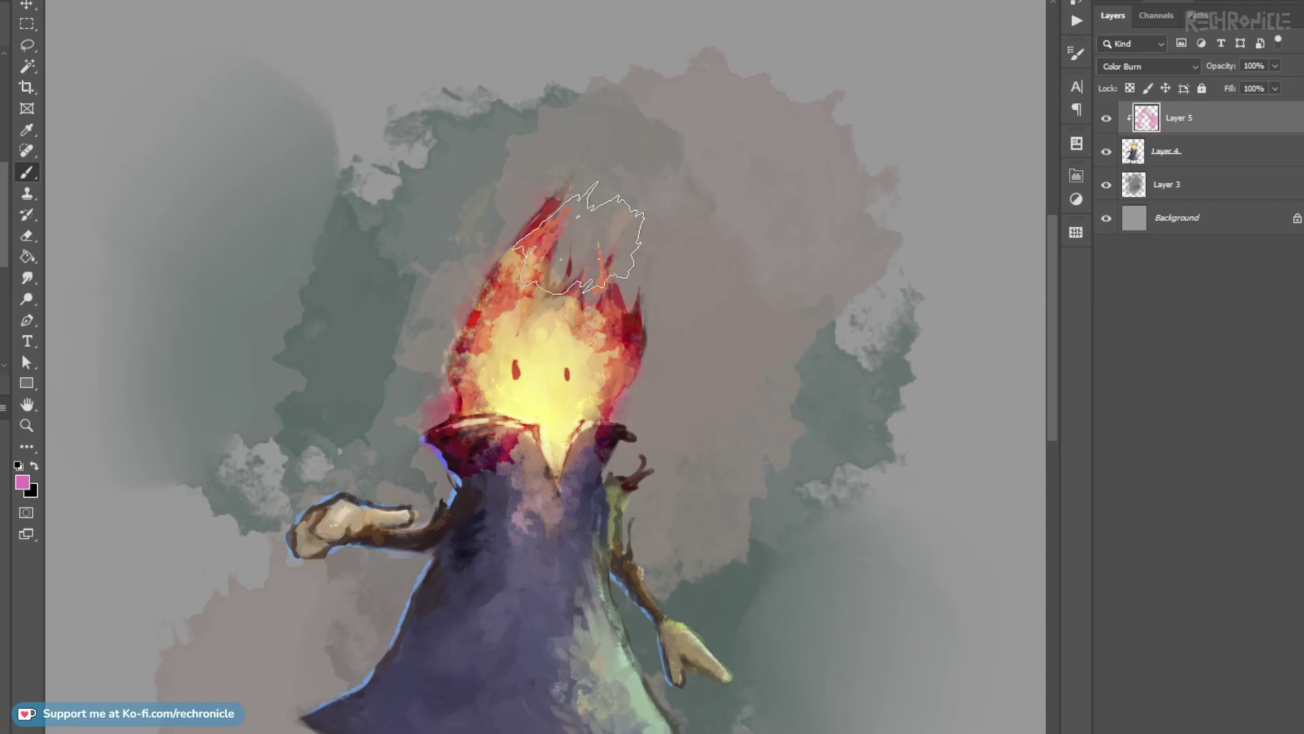
key("v")
key("b")
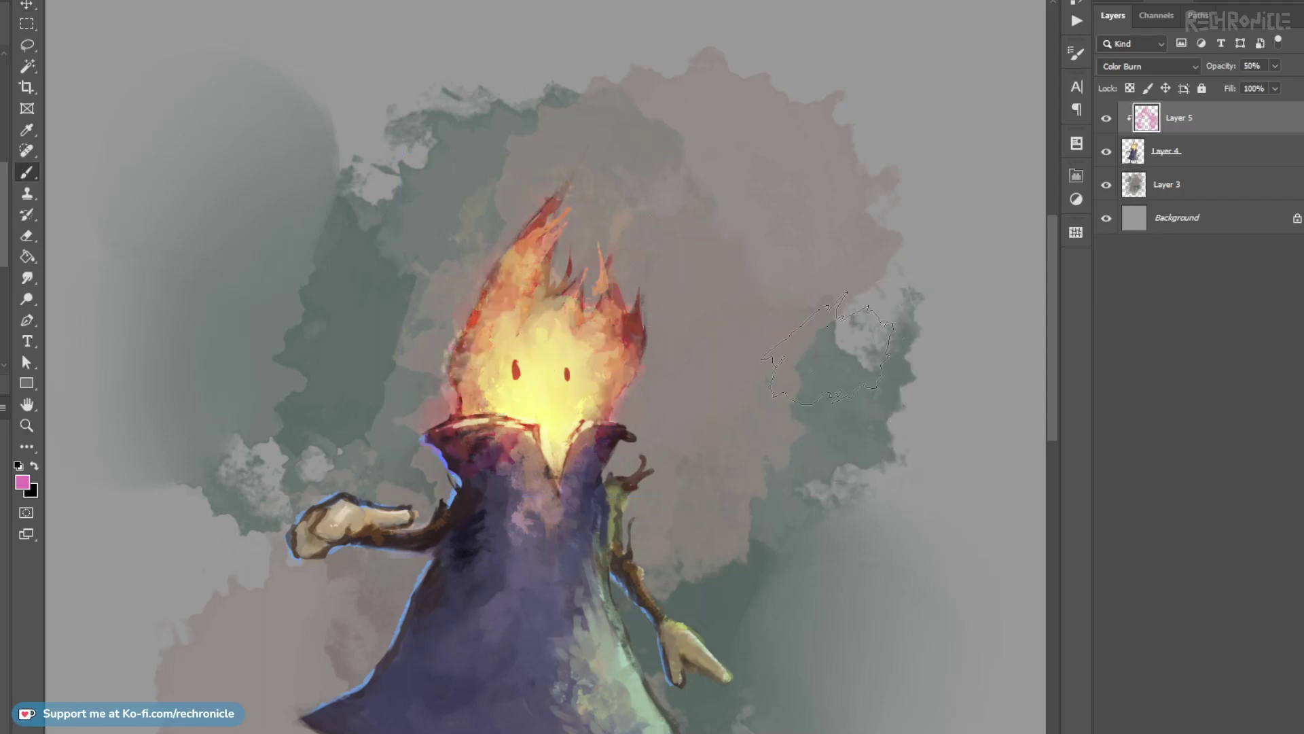
Pick a dark magenta-purple and deepen the flame's outer edges and the collar on Layer 5.
right_click(395, 399, "alt+shift")
left_click_drag(395, 400, 422, 445)
left_click_drag(478, 368, 470, 381)
key("ctrl+z")
left_click_drag(448, 326, 522, 187)
left_click_drag(632, 367, 608, 407)
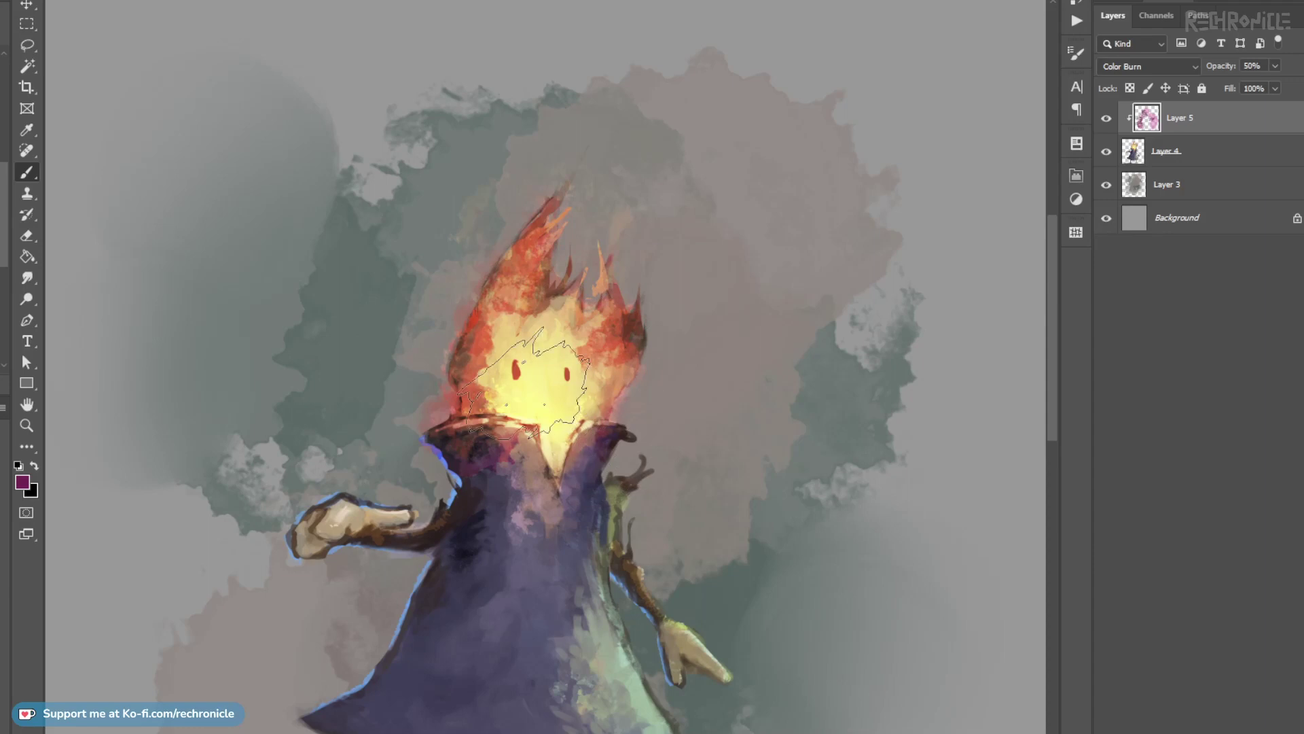
Smudge the burned colour on Layer 5 to blend it smoothly into the flame's bright centre and the collar.
key("r")
mouse_move(500, 377)
left_mouse_down()
mouse_move(527, 410)
mouse_move(524, 370)
mouse_move(562, 312)
left_mouse_up()
key("ctrl+z")
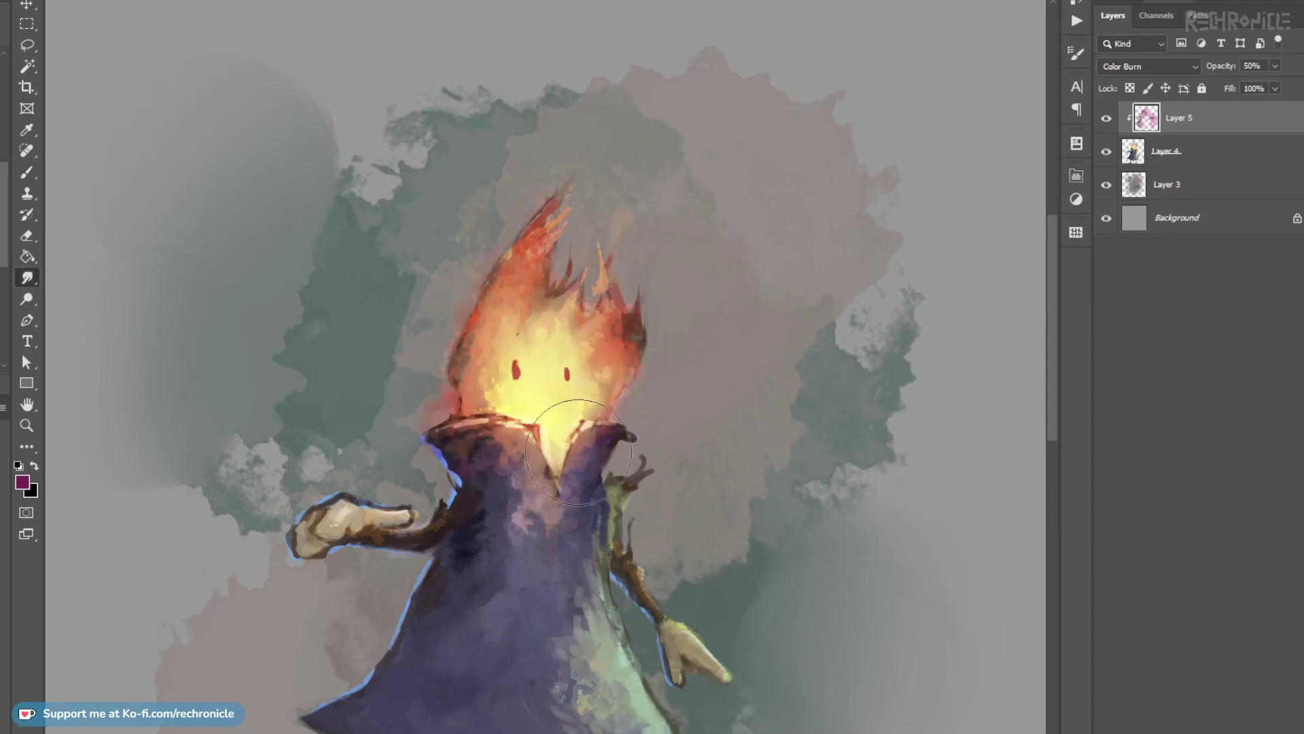
left_click_drag(600, 480, 556, 525)
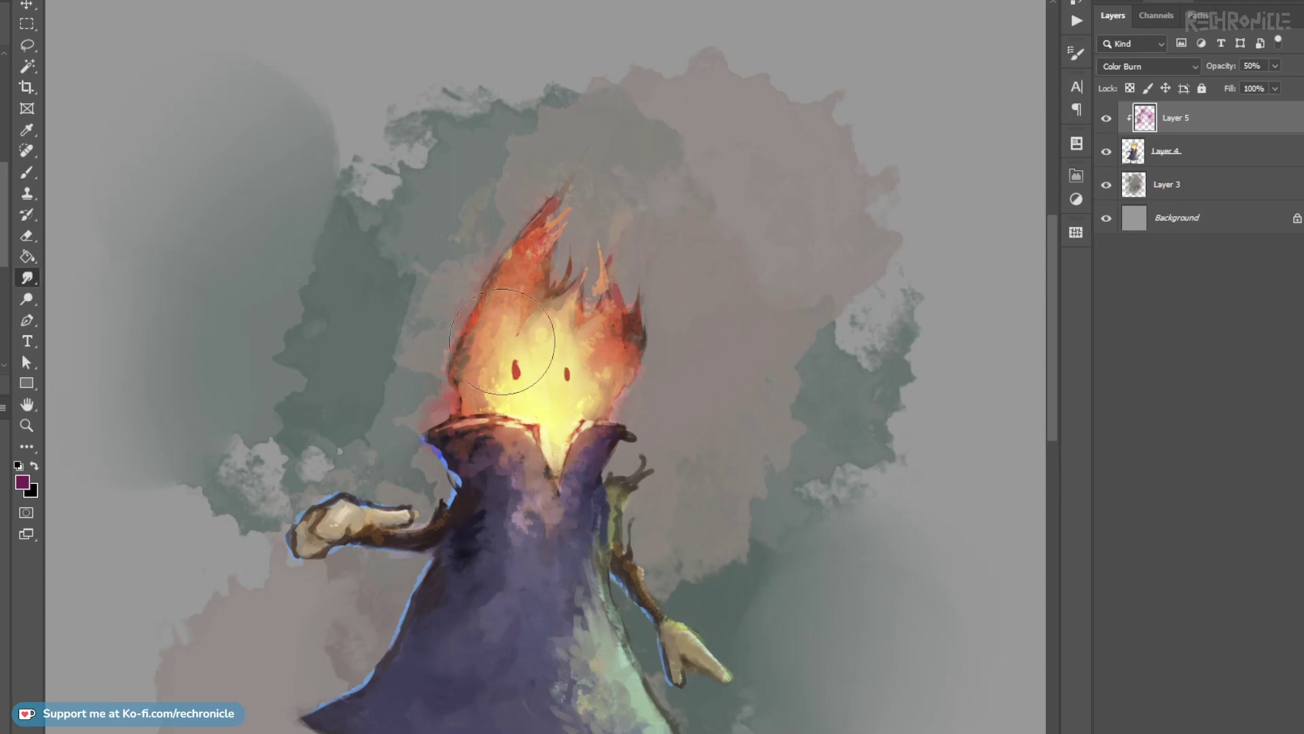
Compare the figure with Layer 5 hidden and shown, then merge Layer 5 into Layer 4.
key("z")
left_click_drag(727, 417, 652, 408)
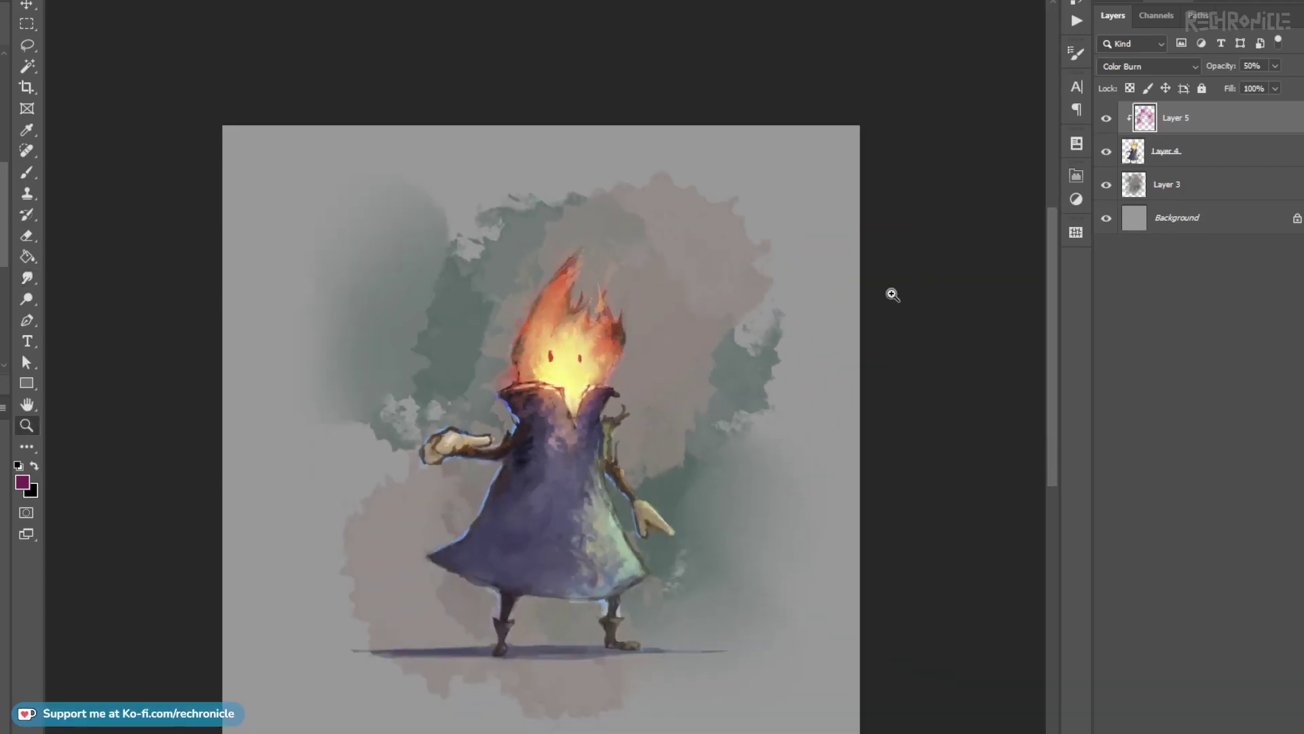
left_click(1105, 119)
left_click(1102, 120)
key("v")
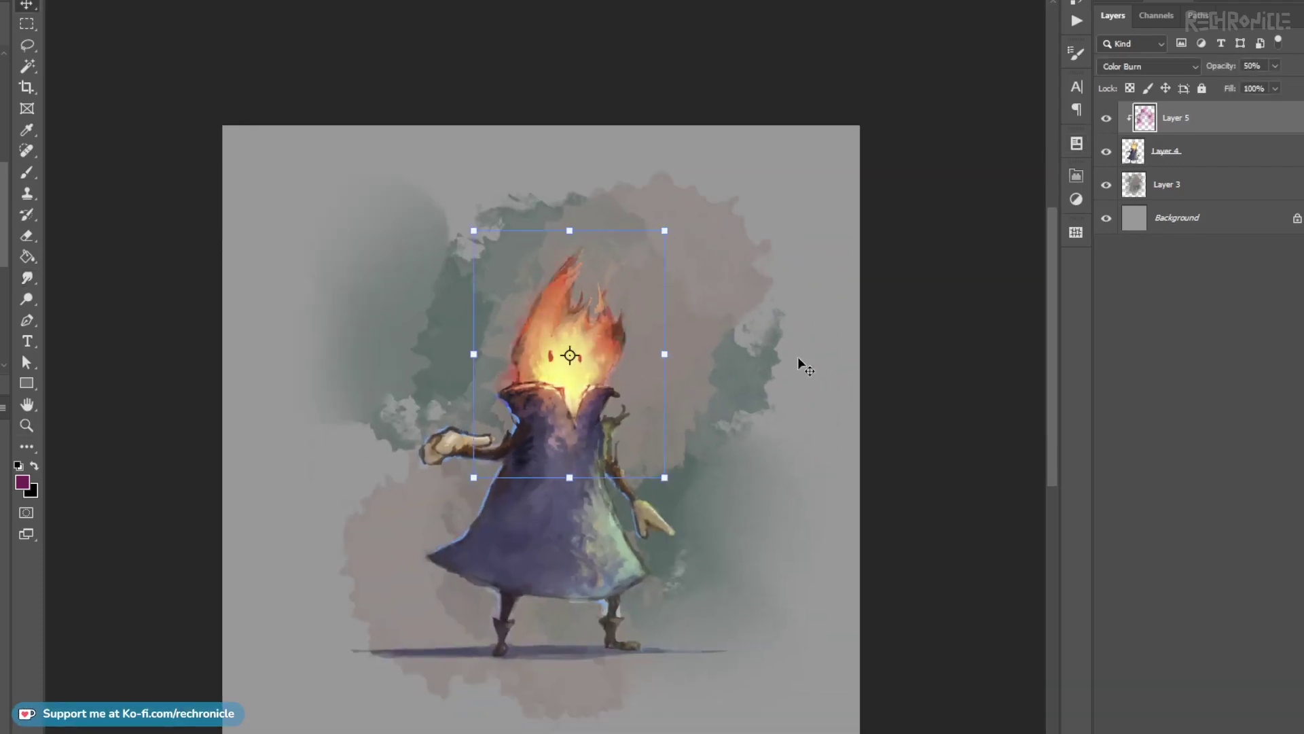
key("Delete")
Add a new empty layer above Layer 4 for further painting on the flame and collar area.
key("z")
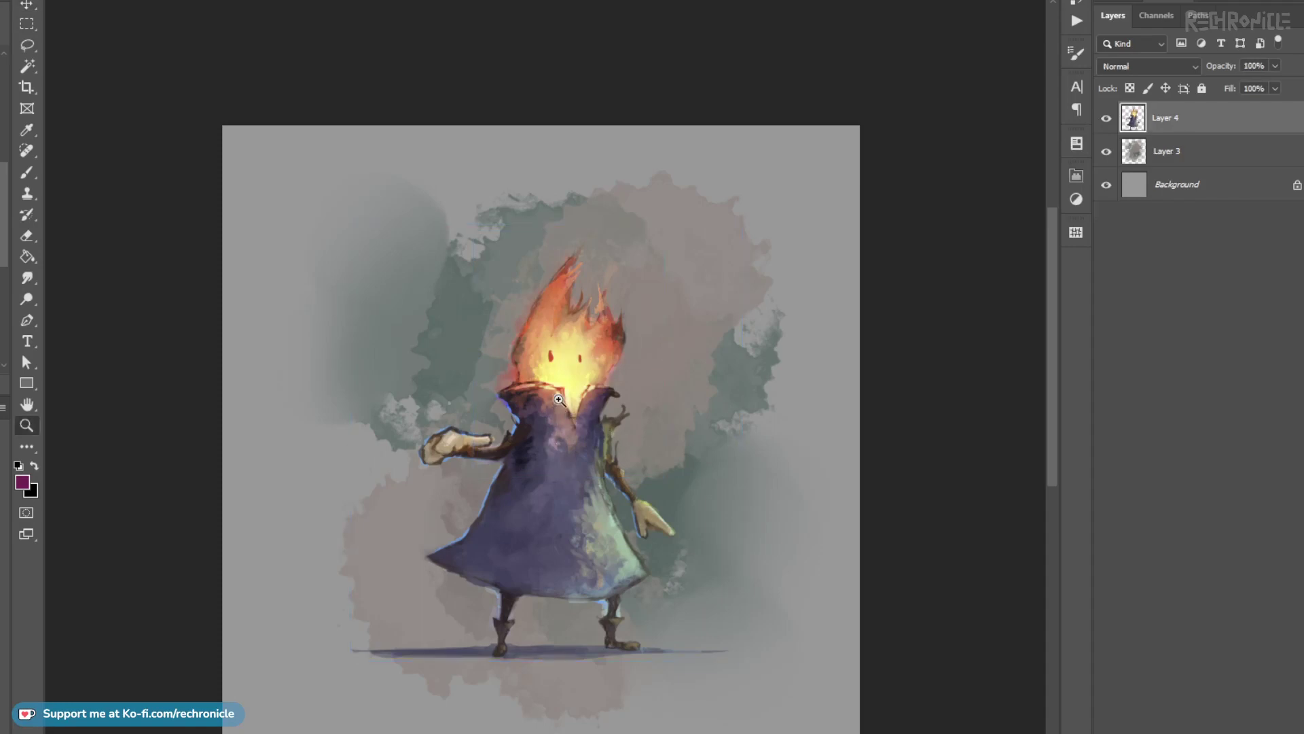
left_click(556, 401)
key("ctrl+shift+alt+n")
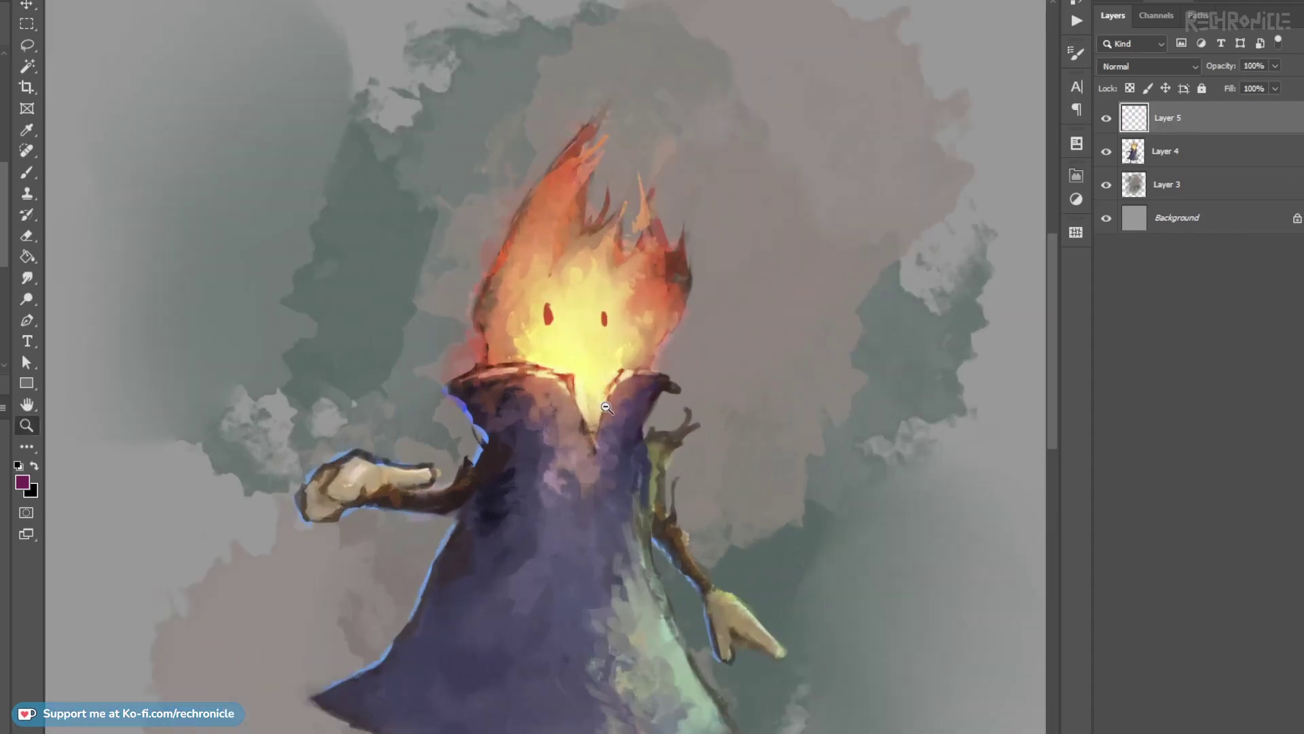
key("b")
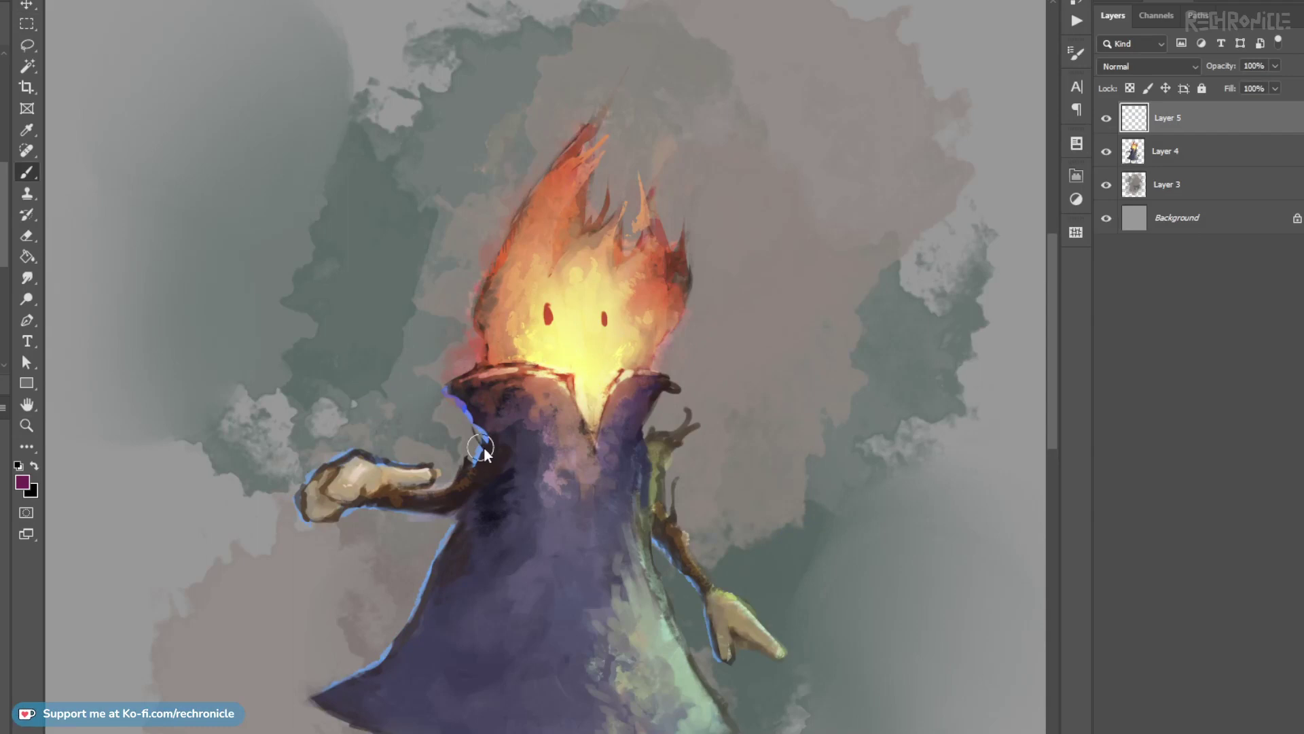
Sample the flame's orange and paint warm reflected light onto the character's raised hand on Layer 5.
key("z")
left_click(458, 445)
left_click(450, 447)
key("b")
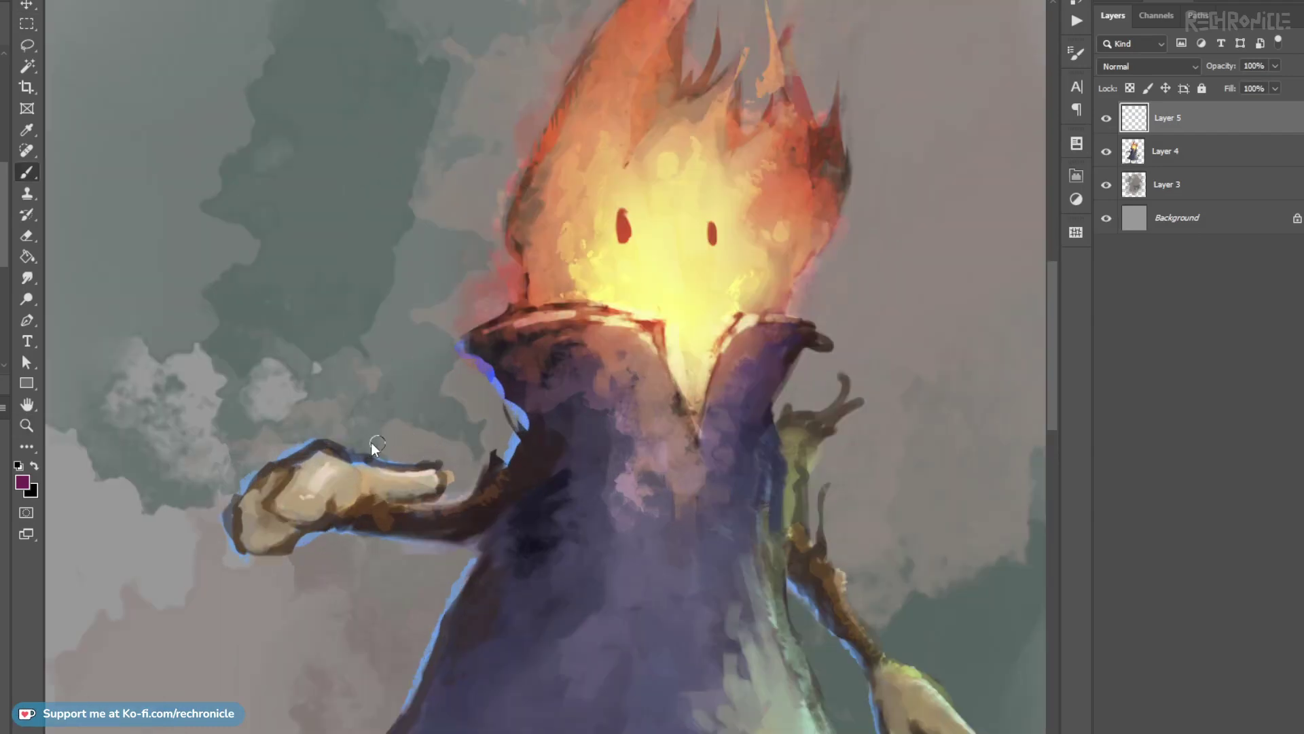
left_click(552, 268, "alt")
key("ctrl+z")
mouse_move(345, 471)
left_mouse_down()
mouse_move(366, 496)
mouse_move(383, 468)
left_mouse_up()
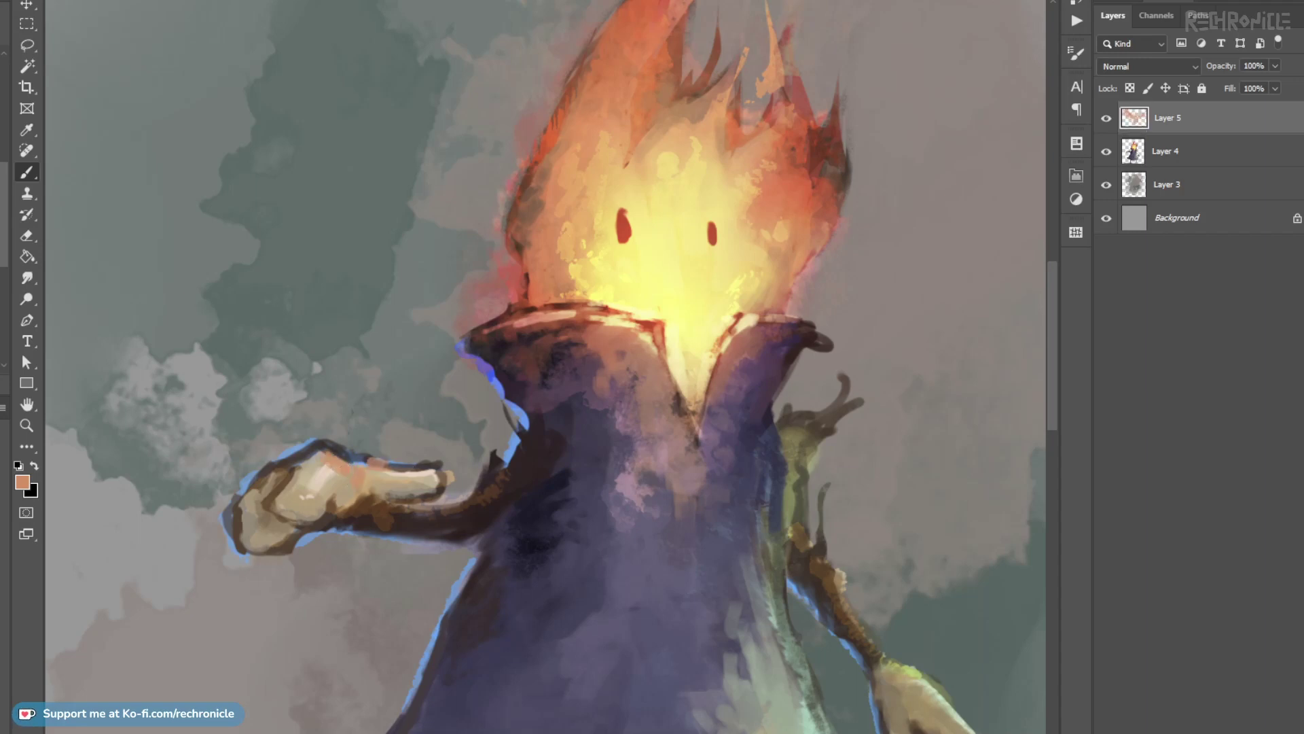
mouse_move(293, 476)
left_mouse_down()
mouse_move(331, 464)
mouse_move(391, 479)
left_mouse_up()
key("ctrl+z")
Dab textured orange highlights onto both outer collar tips and beside the shoulder of the lowered arm.
mouse_move(512, 500)
left_mouse_down()
mouse_move(456, 447)
mouse_move(482, 427)
left_mouse_up()
left_click_drag(526, 351, 519, 358)
key("ctrl+z")
mouse_move(443, 290)
left_mouse_down()
mouse_move(420, 290)
mouse_move(493, 283)
left_mouse_up()
mouse_move(621, 293)
left_mouse_down()
mouse_move(568, 308)
mouse_move(702, 309)
mouse_move(643, 302)
left_mouse_up()
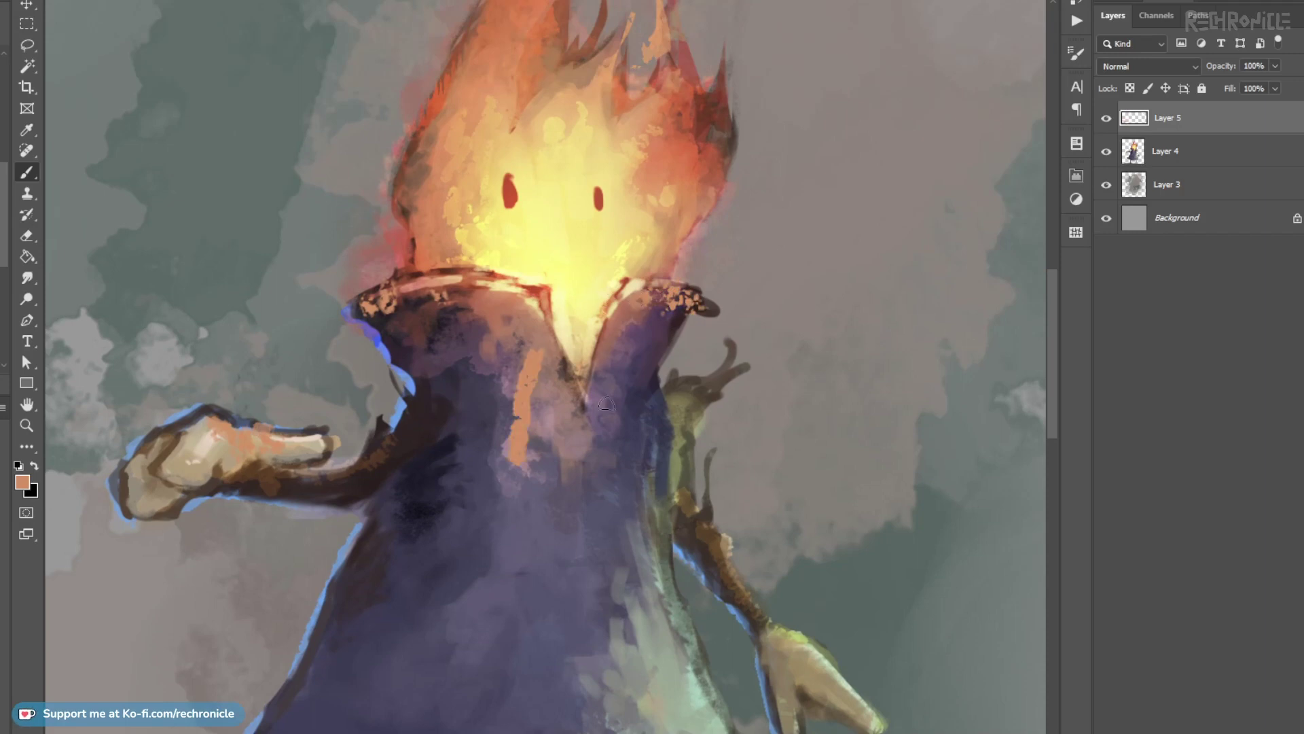
mouse_move(674, 390)
left_mouse_down()
mouse_move(679, 434)
mouse_move(680, 380)
left_mouse_up()
Sample olive-brown tones from the lowered arm and paint thin curly twigs over its shoulder.
left_click(689, 418, "alt")
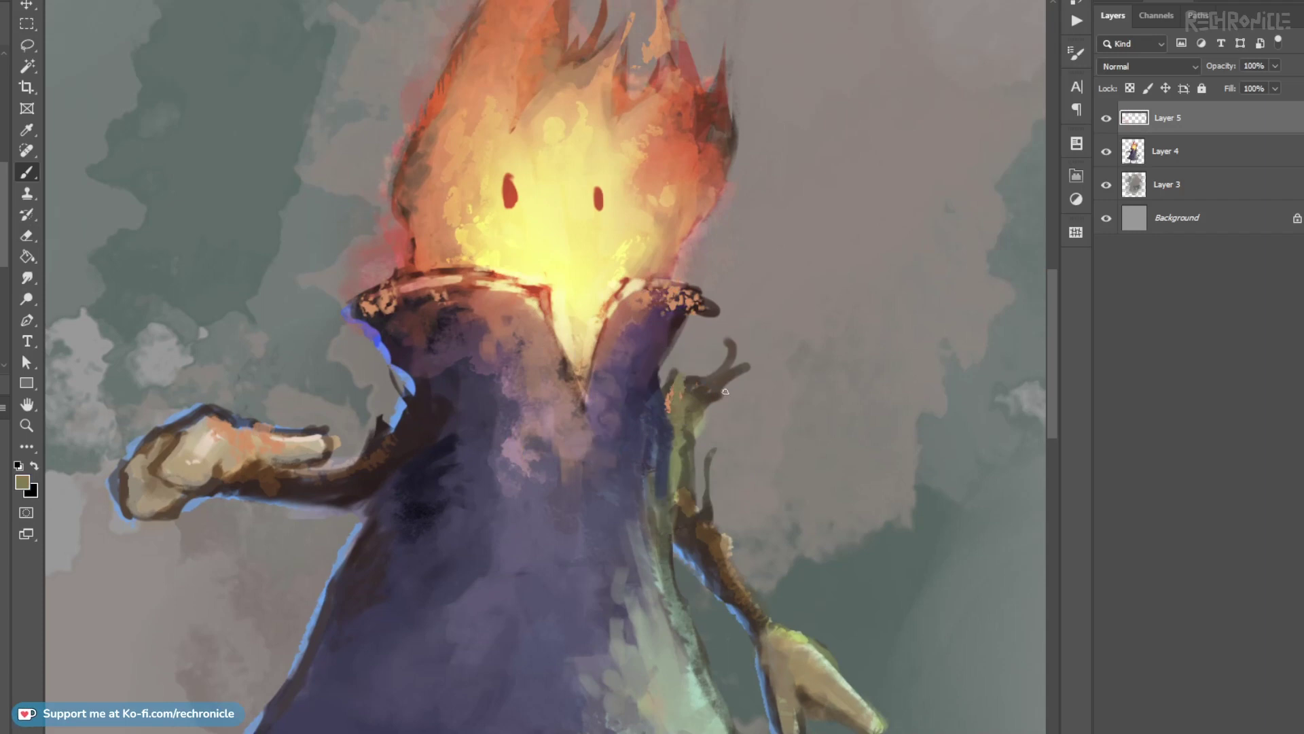
left_click(694, 494, "alt")
mouse_move(681, 451)
left_mouse_down()
mouse_move(736, 356)
mouse_move(677, 418)
mouse_move(697, 377)
mouse_move(713, 374)
mouse_move(679, 465)
mouse_move(716, 362)
left_mouse_up()
left_click(673, 468, "alt")
Paint curling dark-brown twigs around the raised arm's shoulder, using colours sampled from the painting.
left_click(372, 452, "alt")
left_click_drag(386, 418, 364, 377)
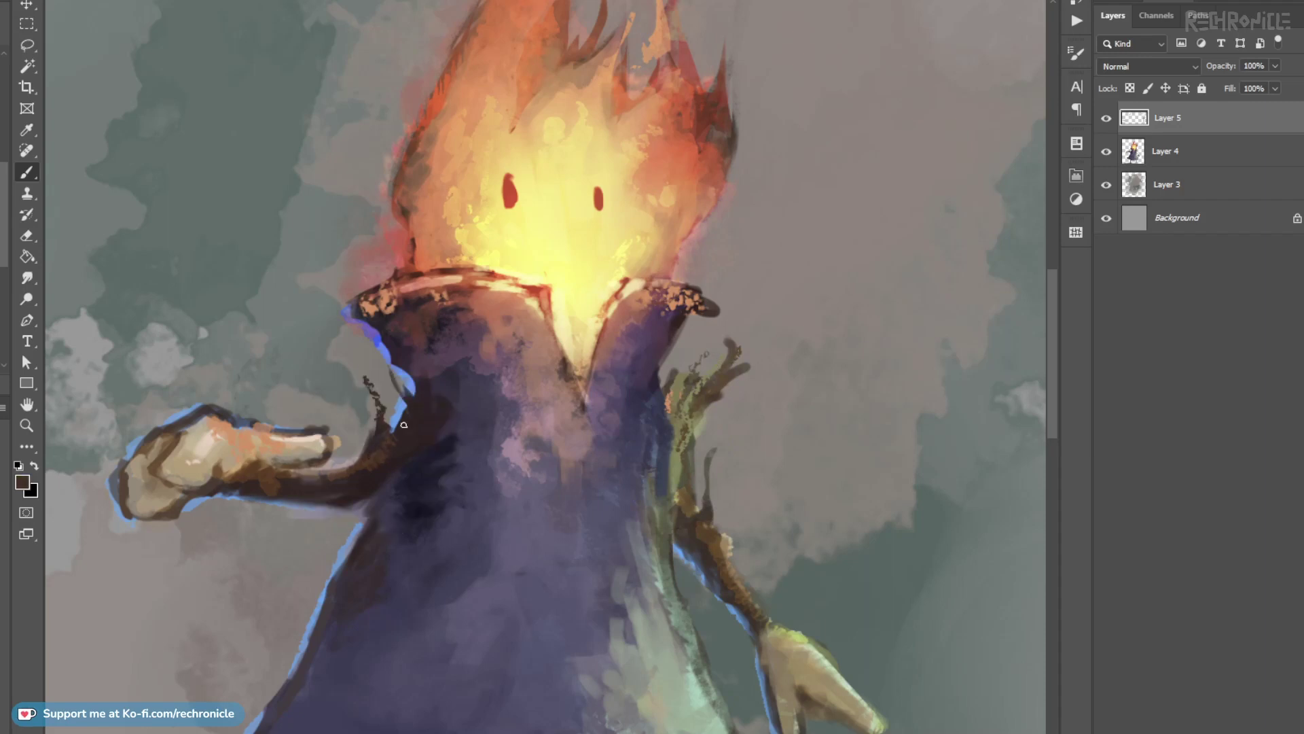
mouse_move(365, 445)
left_mouse_down()
mouse_move(360, 423)
mouse_move(394, 411)
left_mouse_up()
left_click(569, 304, "alt")
mouse_move(356, 463)
left_mouse_down()
mouse_move(392, 447)
mouse_move(355, 469)
mouse_move(375, 450)
mouse_move(380, 461)
mouse_move(401, 422)
mouse_move(356, 472)
mouse_move(390, 445)
mouse_move(380, 463)
mouse_move(344, 472)
mouse_move(378, 454)
mouse_move(377, 426)
mouse_move(411, 426)
mouse_move(393, 377)
mouse_move(397, 431)
mouse_move(415, 419)
mouse_move(395, 383)
left_mouse_up()
left_click(367, 470, "alt")
left_click(384, 460, "alt")
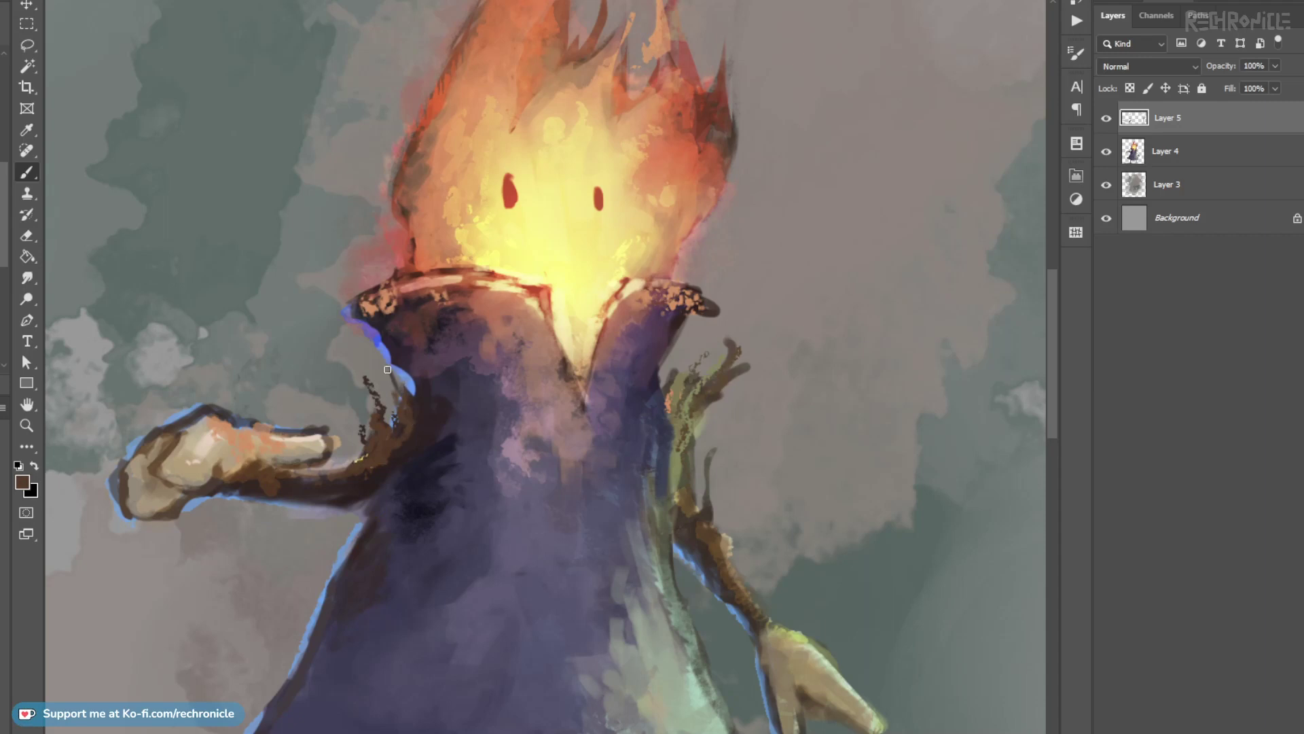
Sample the olive green from the lowered arm and add further twig strokes up its shoulder.
left_click_drag(703, 433, 588, 377)
left_click(554, 407, "alt")
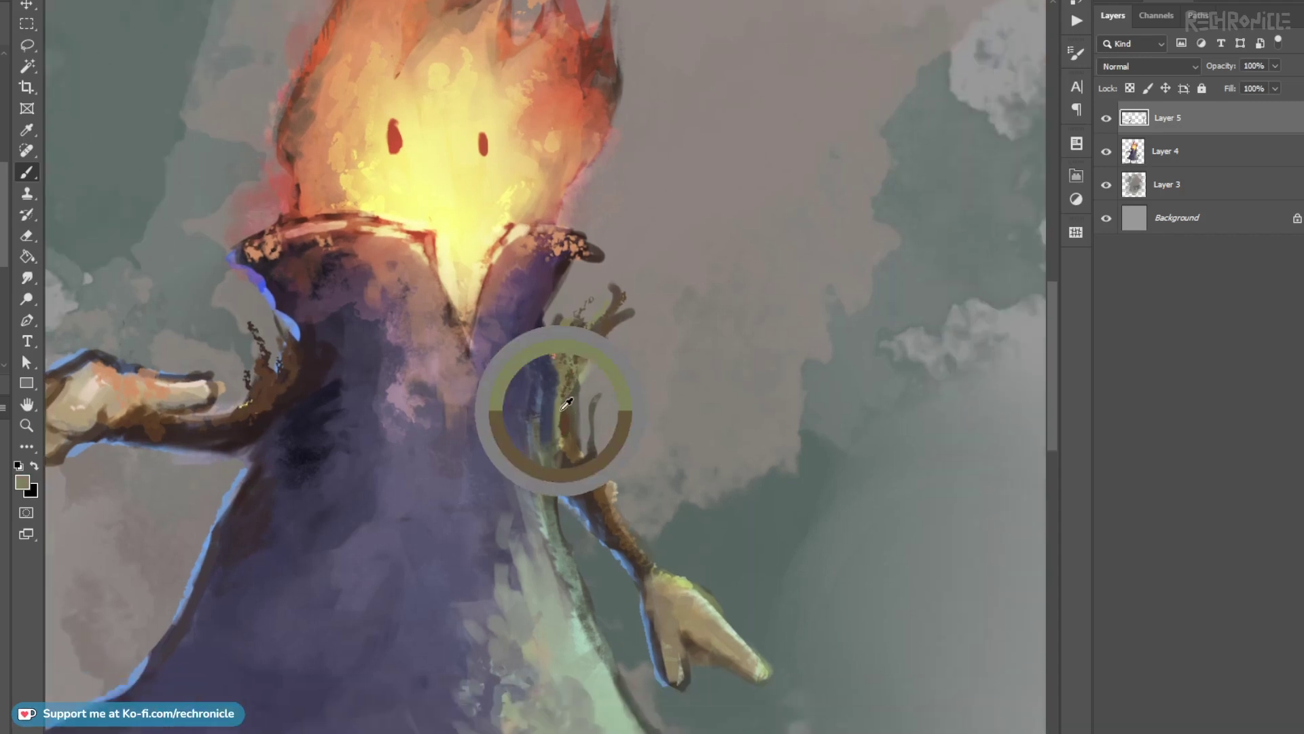
mouse_move(570, 374)
left_mouse_down()
mouse_move(583, 337)
mouse_move(558, 314)
left_mouse_up()
left_click_drag(668, 371, 598, 375)
Fade the painted backdrop by lowering Layer 3's opacity to 30%, with the whole canvas in view.
left_click(1150, 188)
key("v")
key("3")
left_click_drag(727, 423, 685, 425)
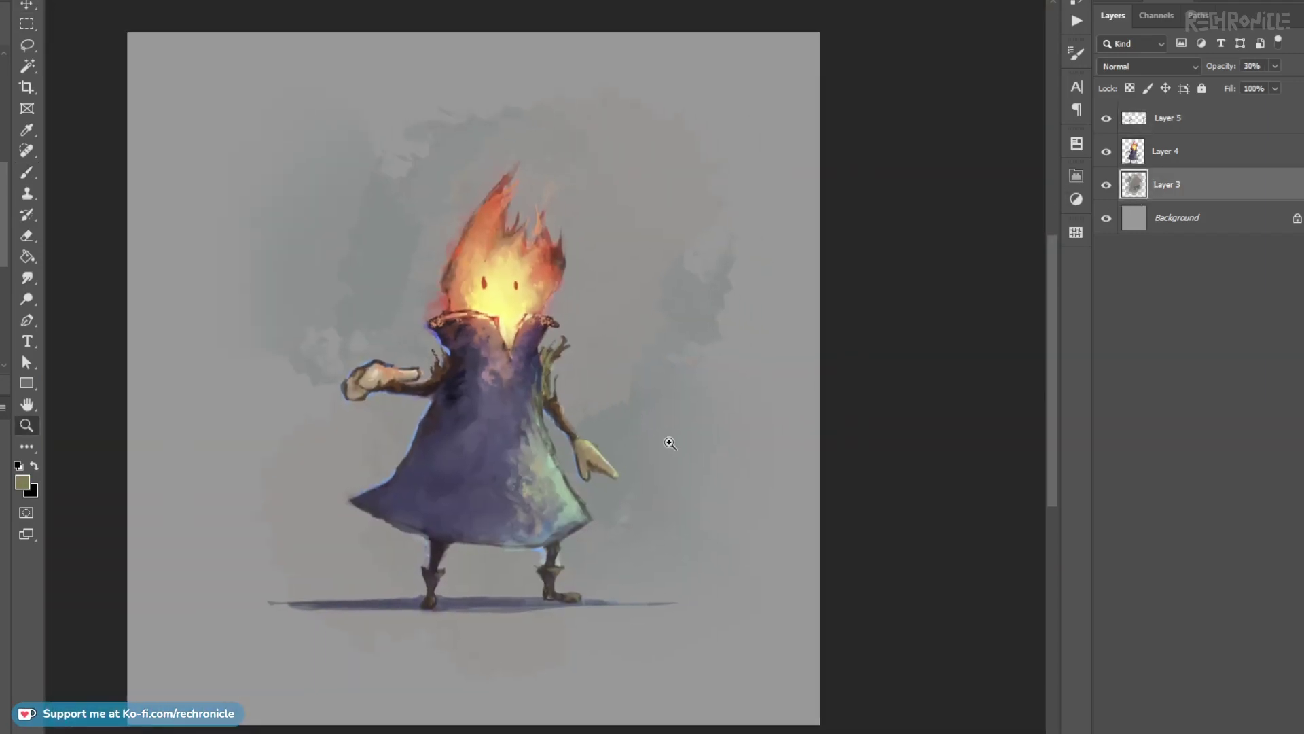
left_click(665, 438)
left_click(645, 427)
left_click_drag(741, 411, 680, 413)
mouse_move(768, 458)
left_mouse_down()
mouse_move(717, 443)
mouse_move(759, 465)
left_mouse_up()
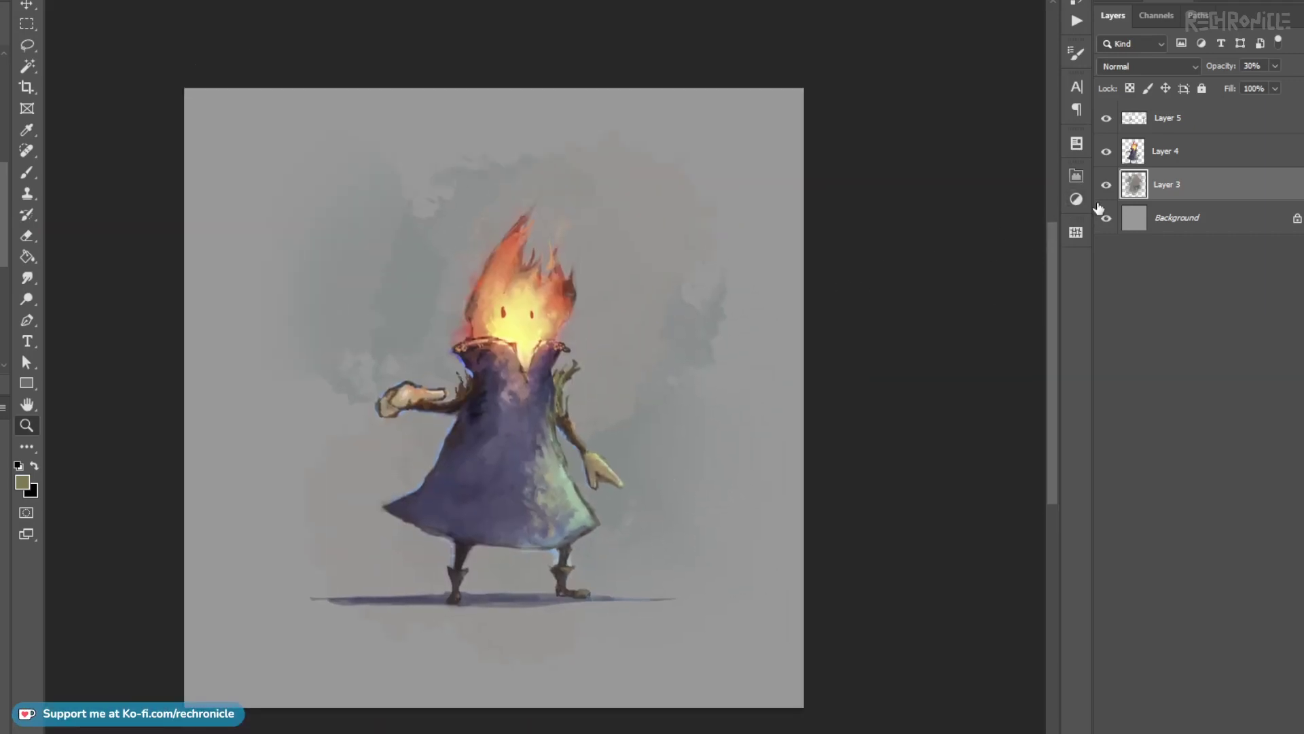
Hide the backdrop on Layer 3 and lighten the Background layer to a very light grey with Hue/Saturation.
left_click(1107, 184)
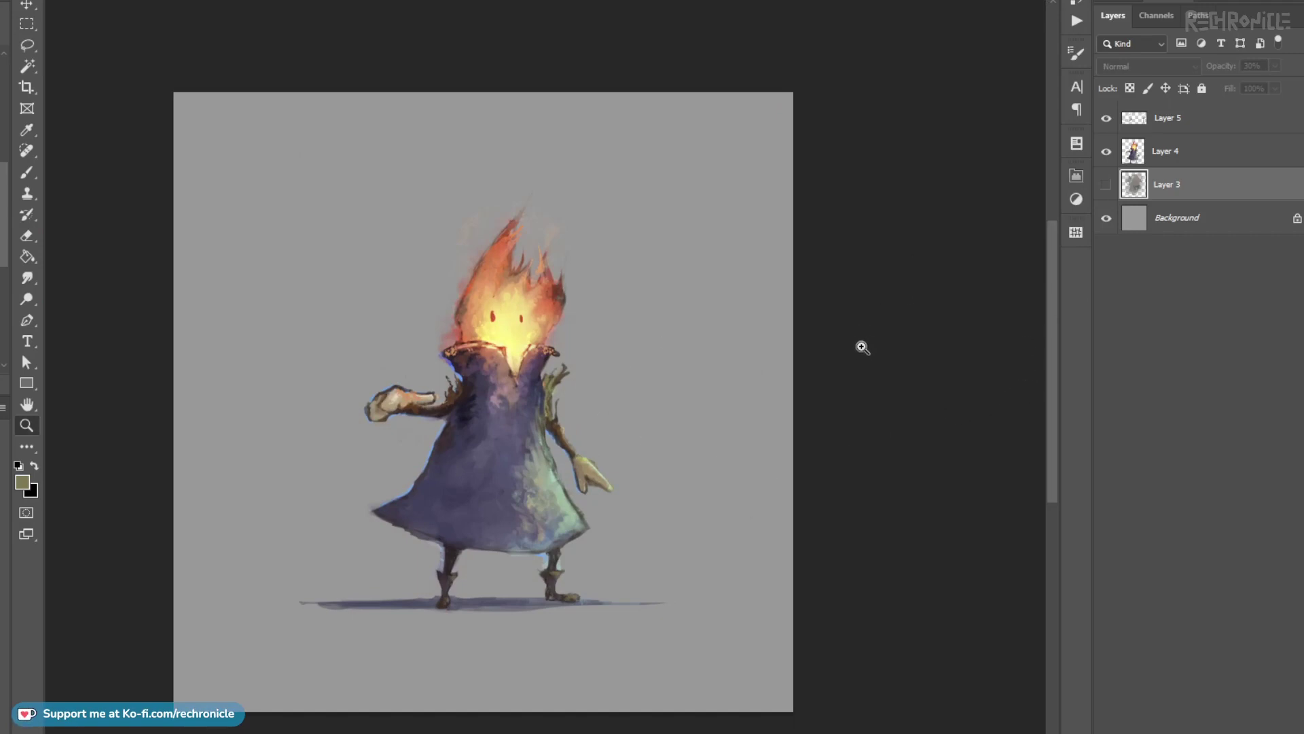
left_click(1158, 219)
key("ctrl+u")
left_click_drag(905, 364, 912, 360)
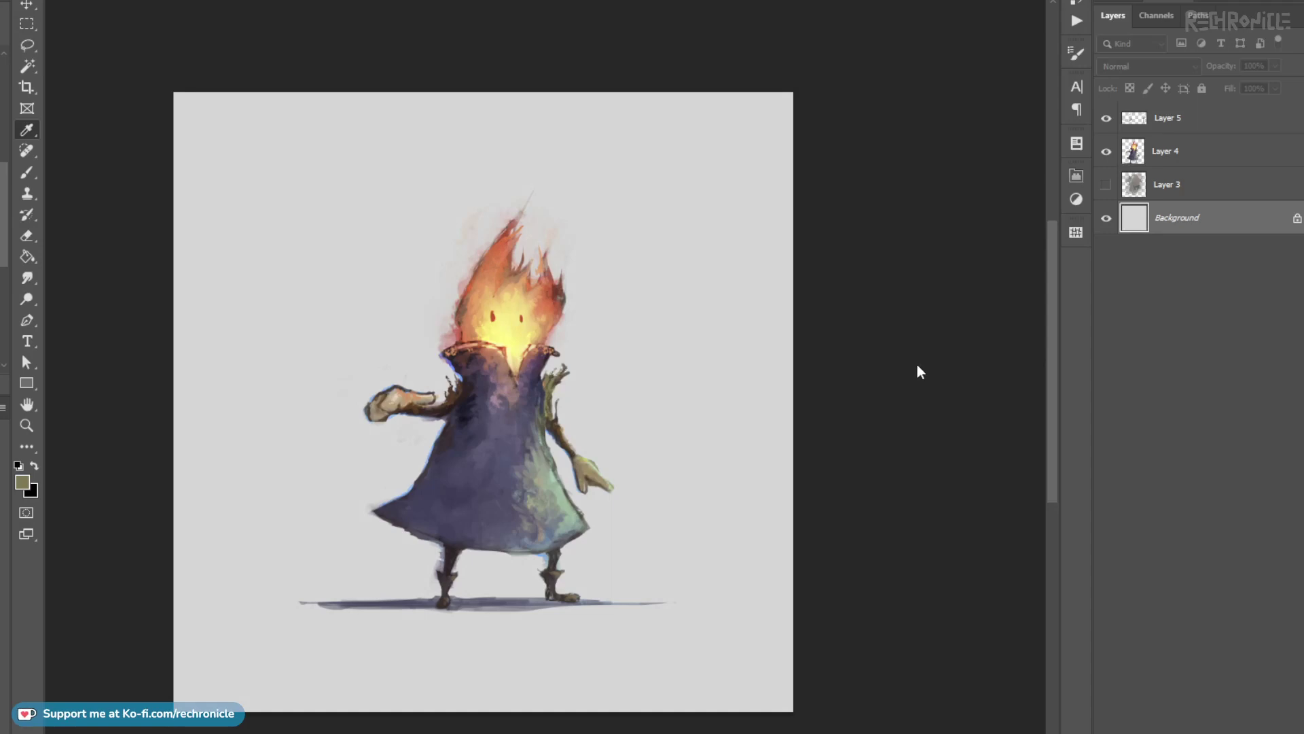
Merge Layer 5 into Layer 4 and fine-tune the merged figure's colours with an image adjustment.
key("z")
left_click_drag(621, 414, 593, 407)
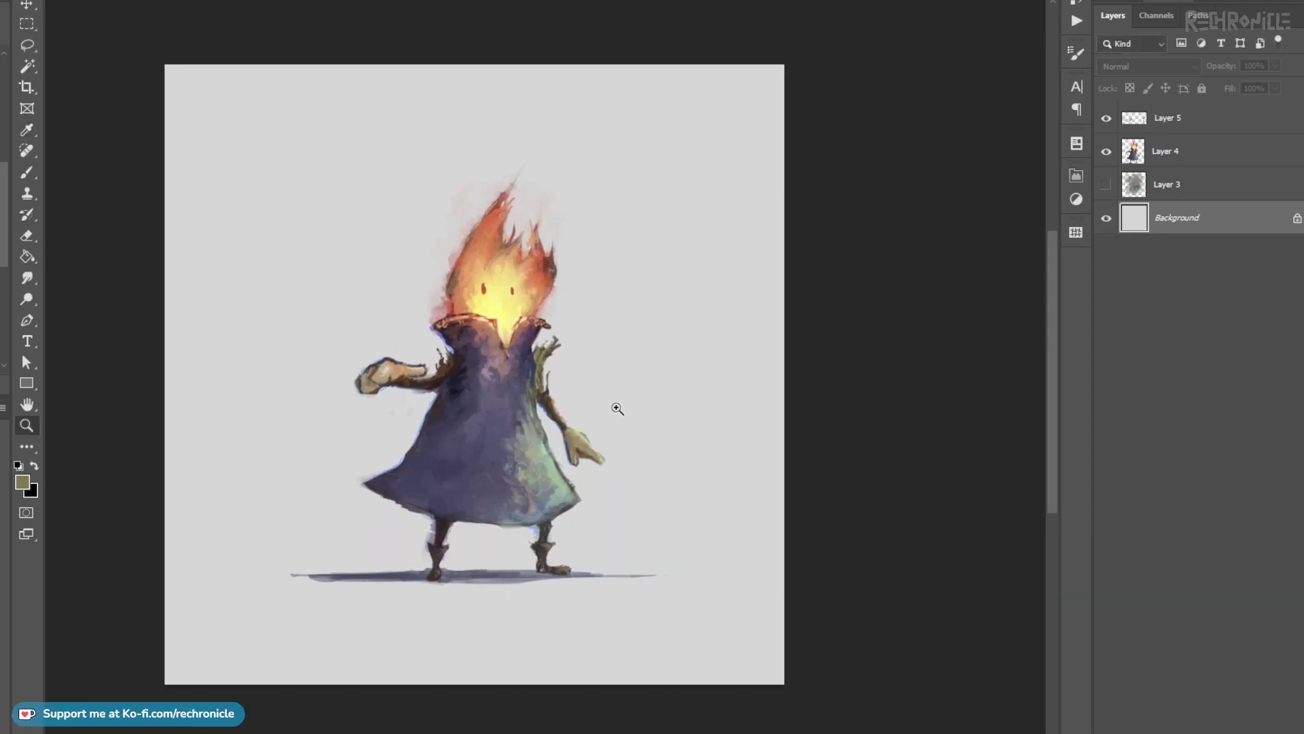
left_click(1154, 152)
left_click(1153, 129)
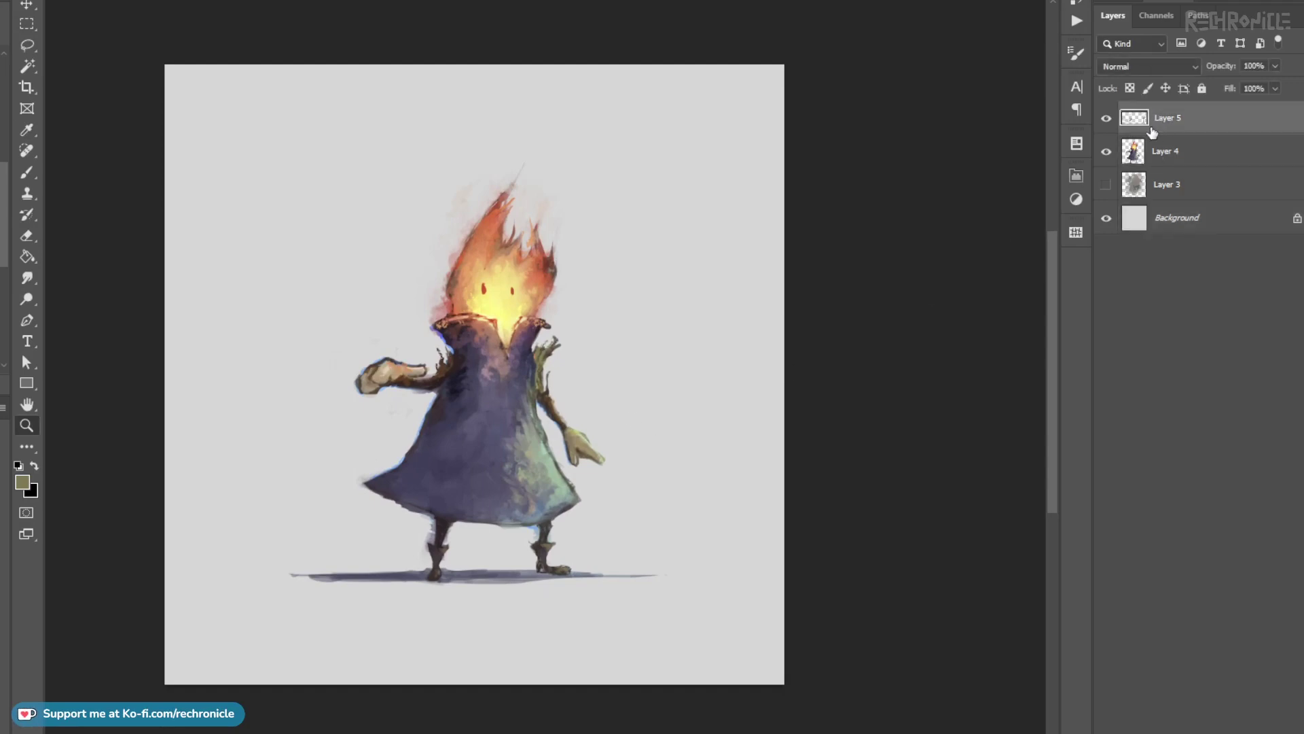
key("ctrl+e")
key("i")
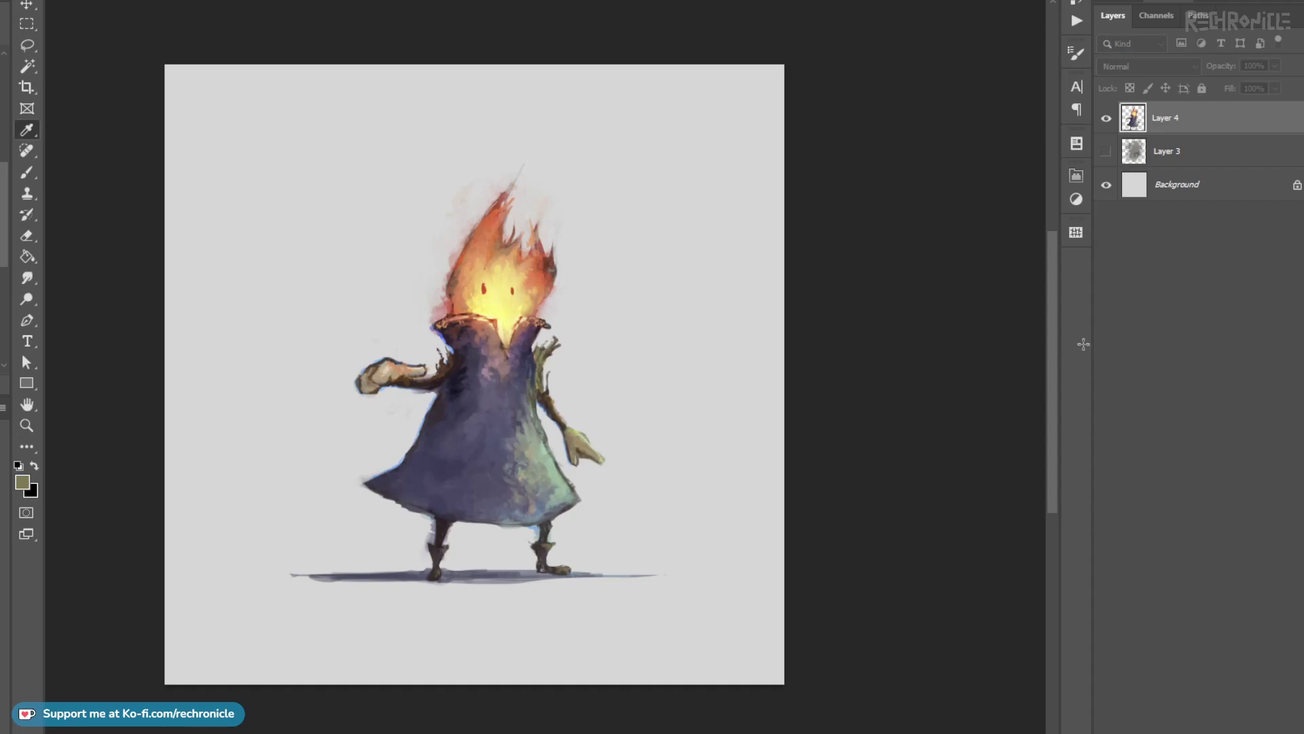
left_click_drag(1105, 423, 1096, 426)
key("z")
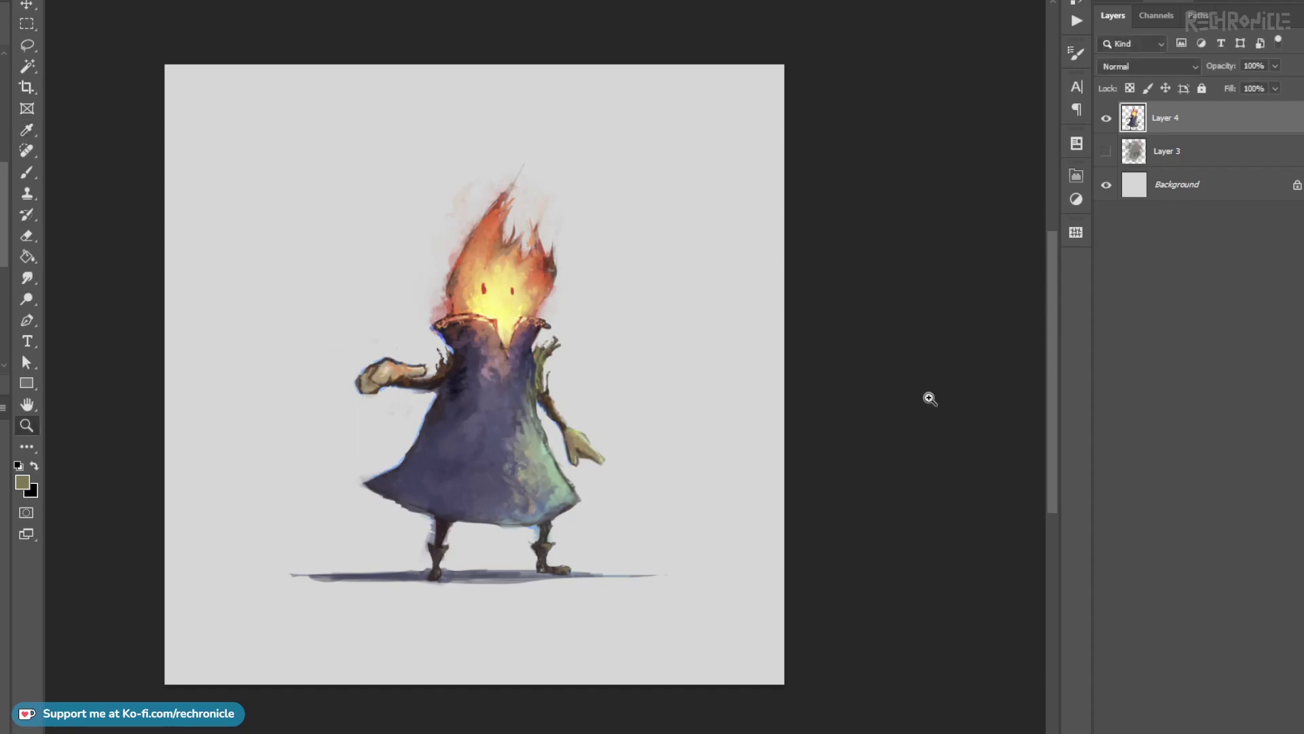